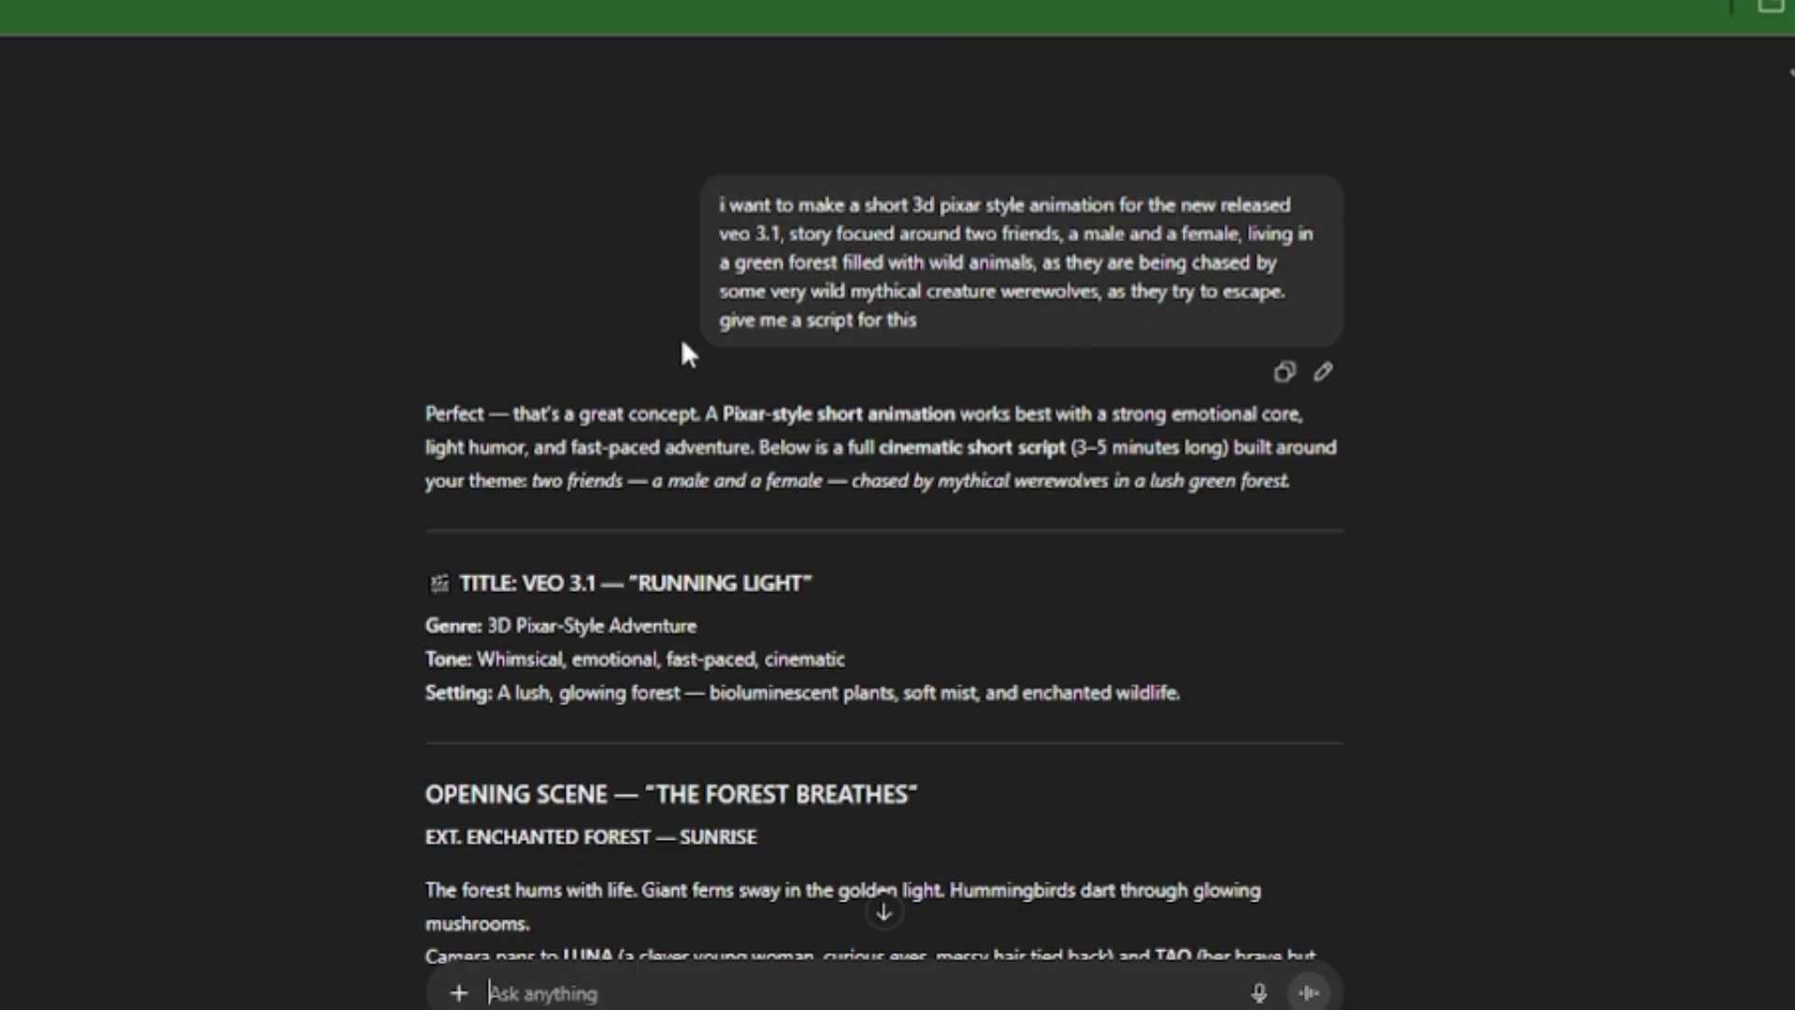
- Read through the animation script in the "Running Light" reply, from the opening scene to the escape scene
scroll(608, 401, down, 3)
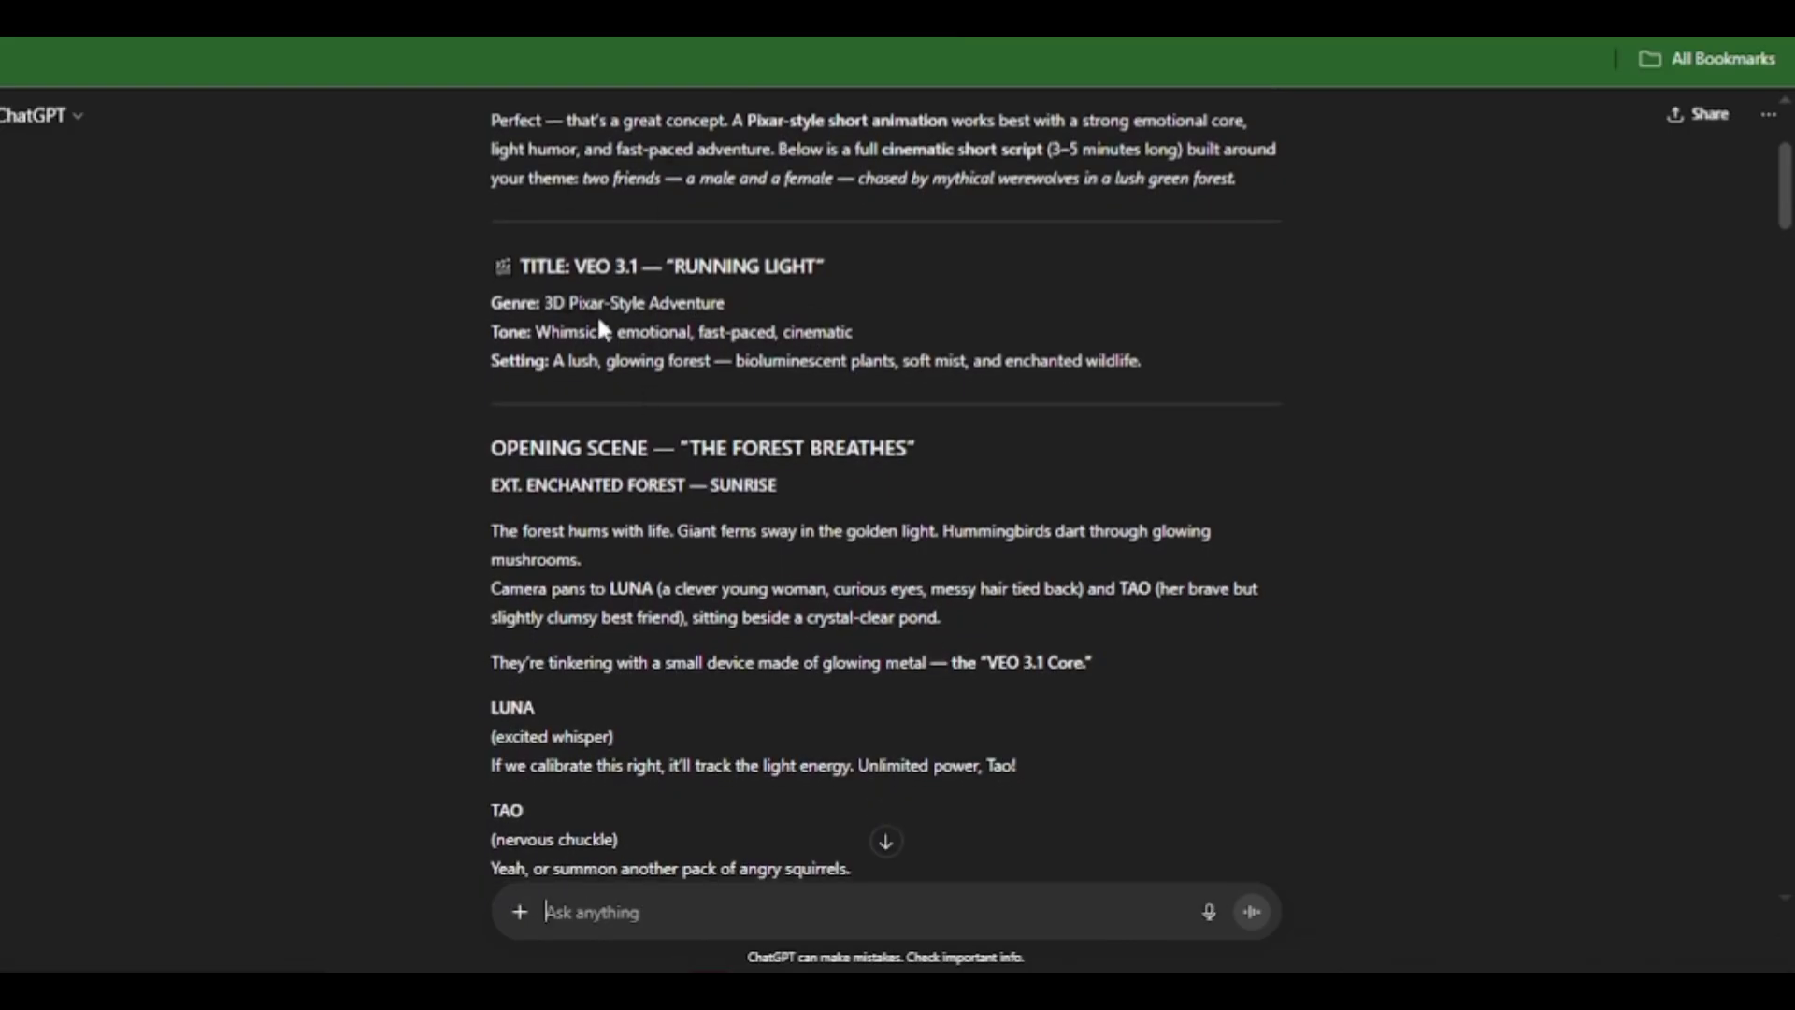
scroll(624, 367, down, 3)
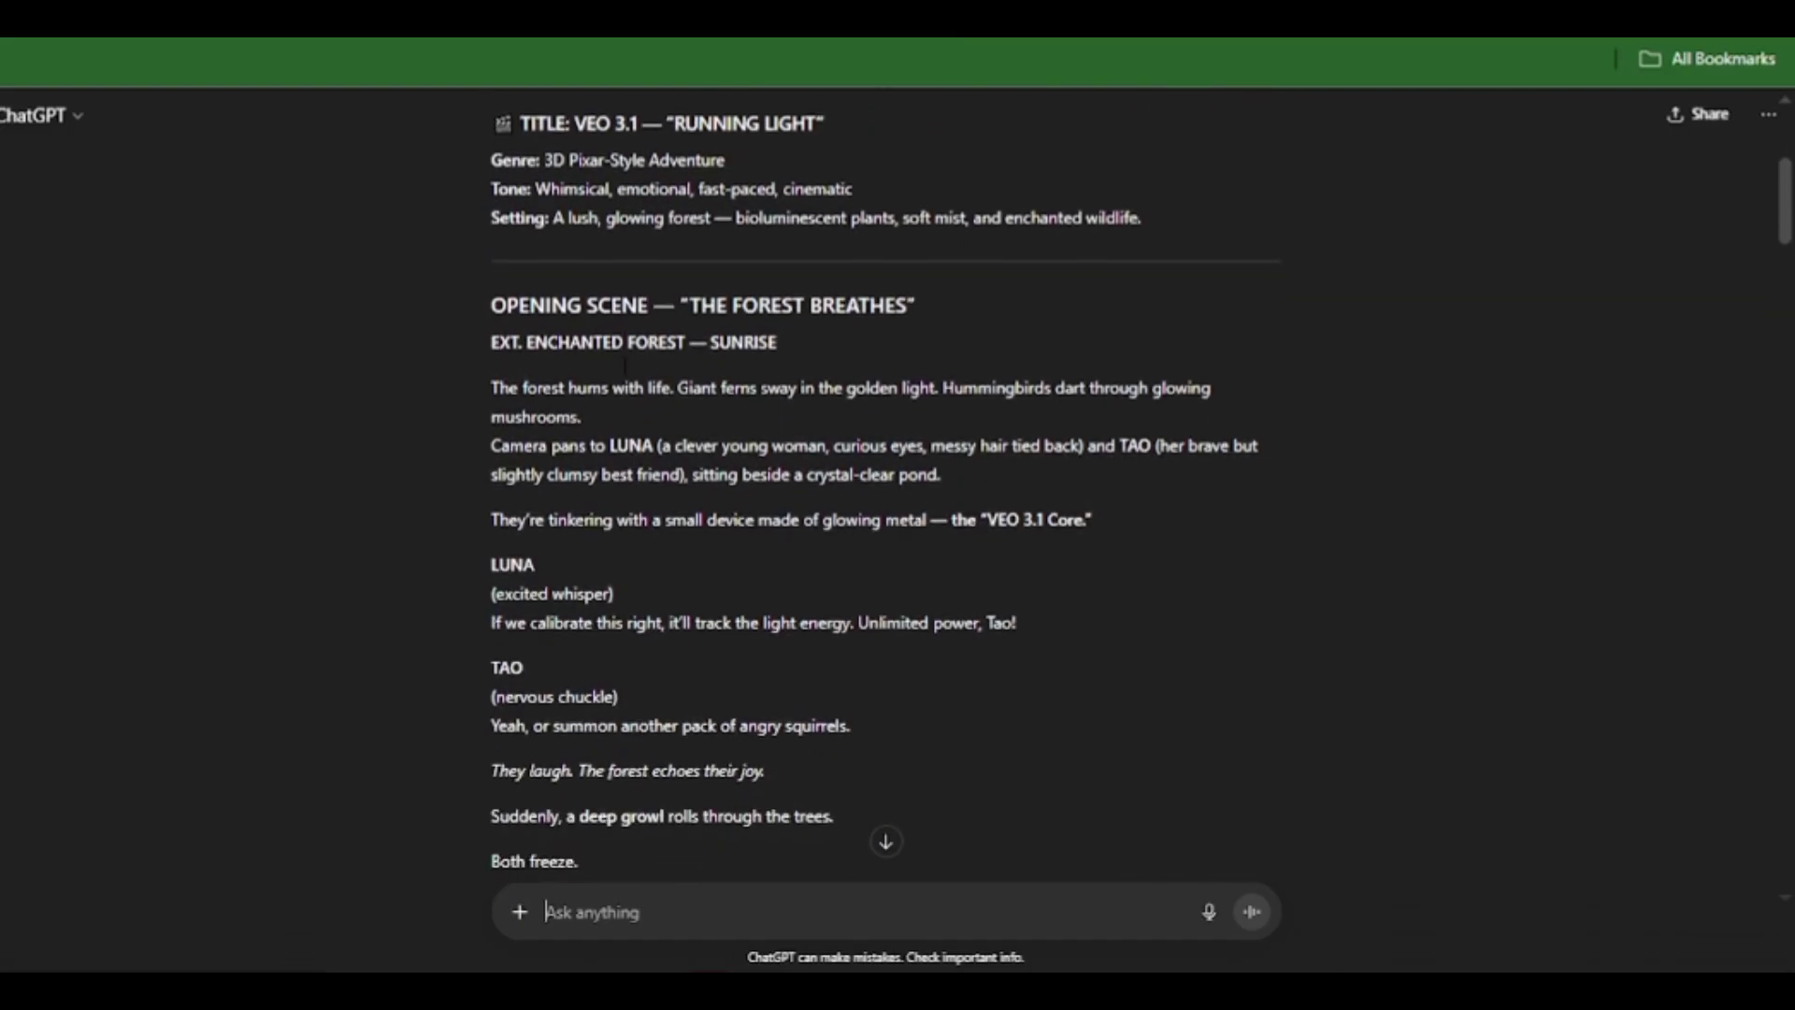
scroll(672, 554, down, 4)
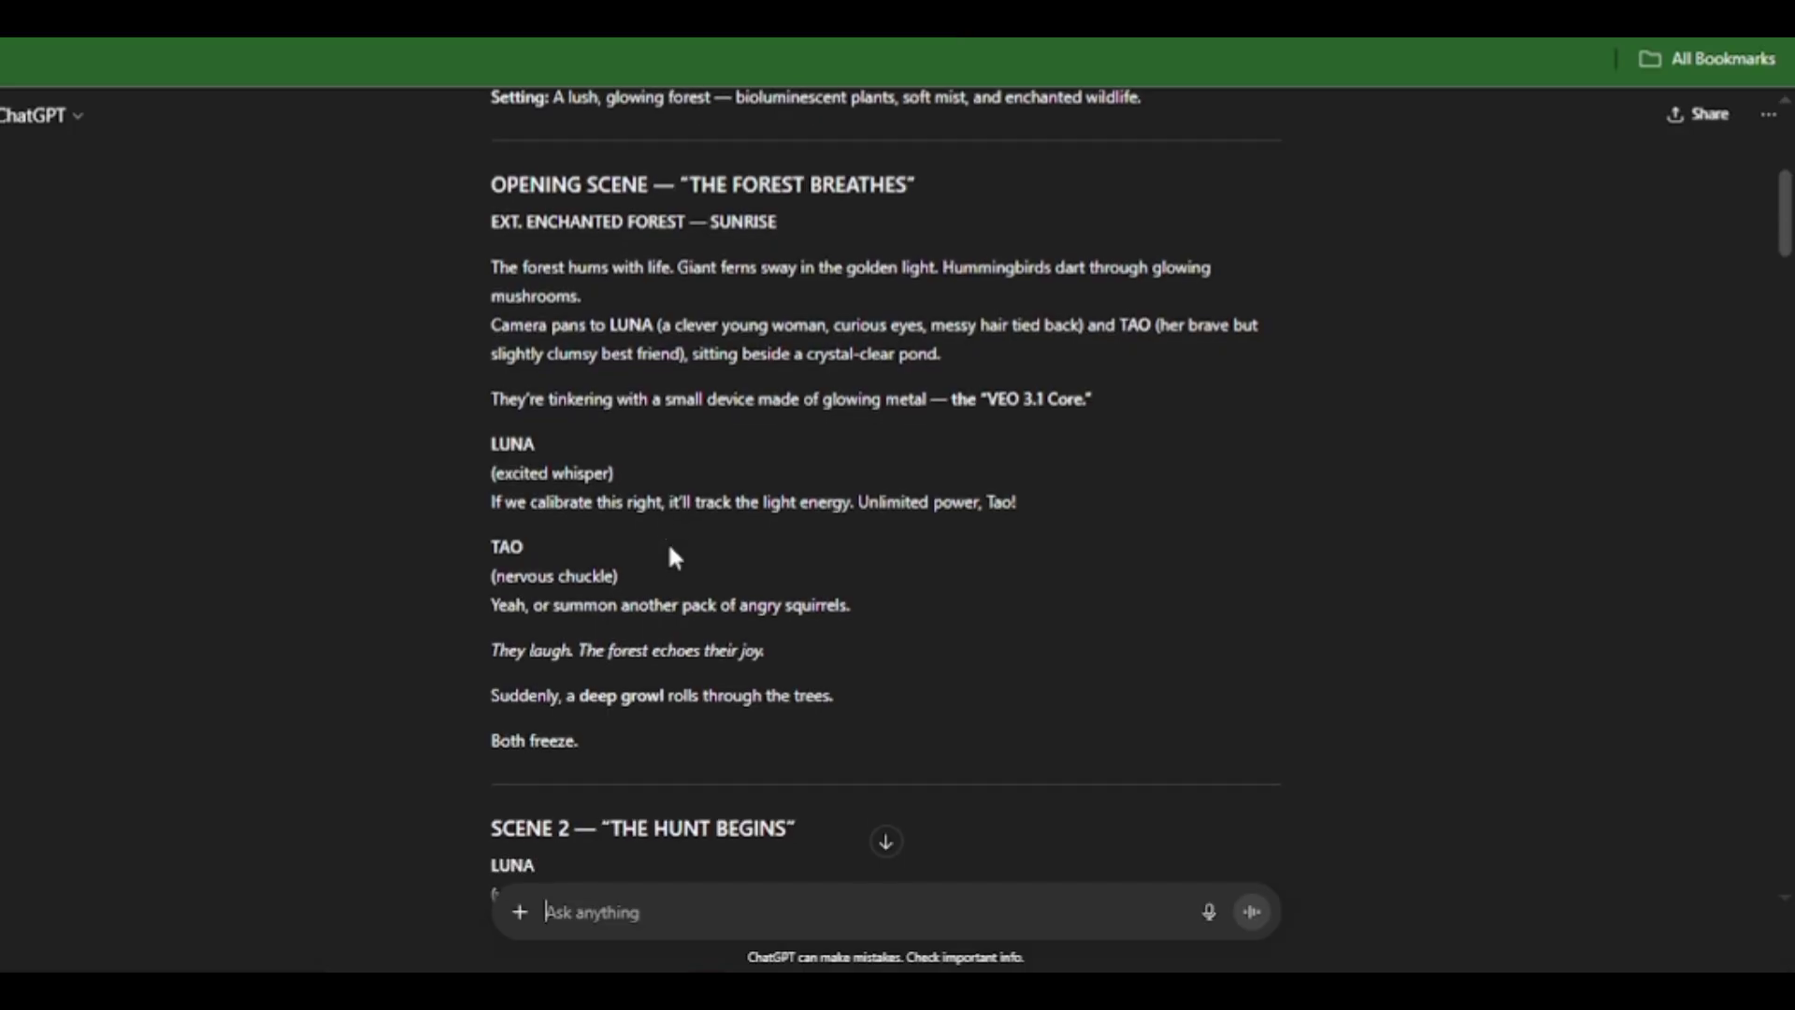
scroll(671, 553, down, 4)
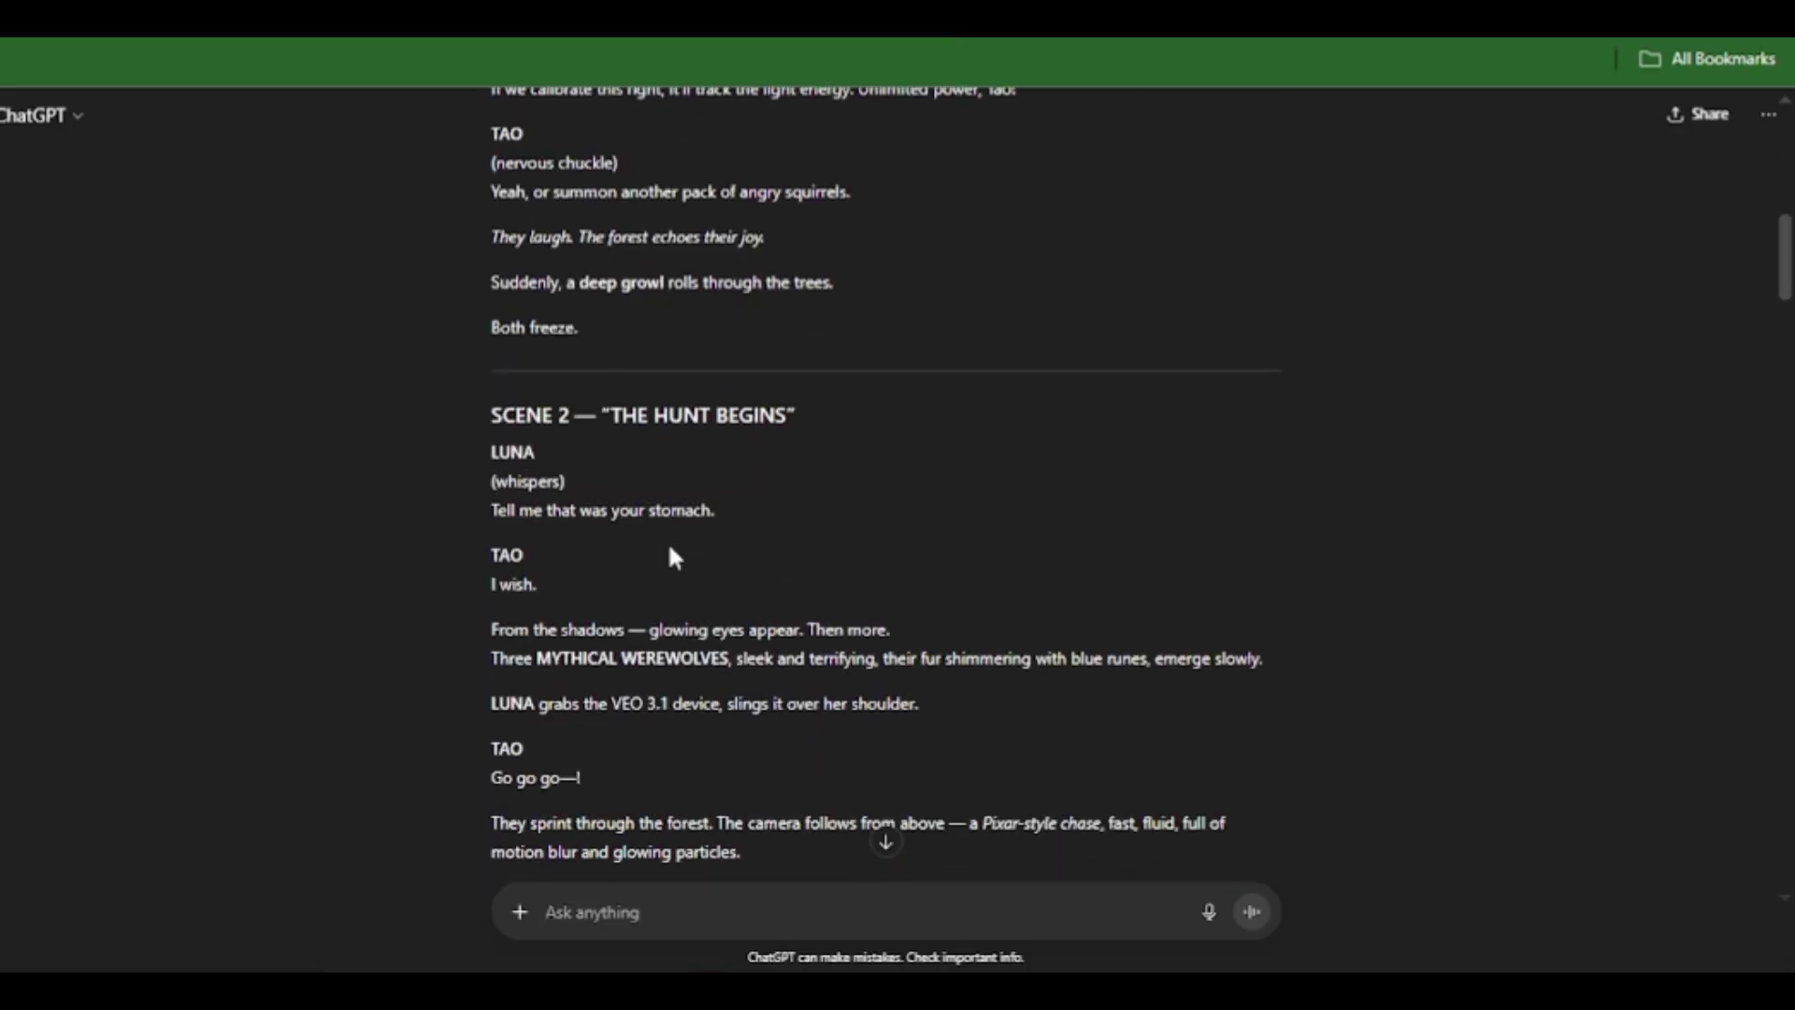
scroll(671, 558, down, 6)
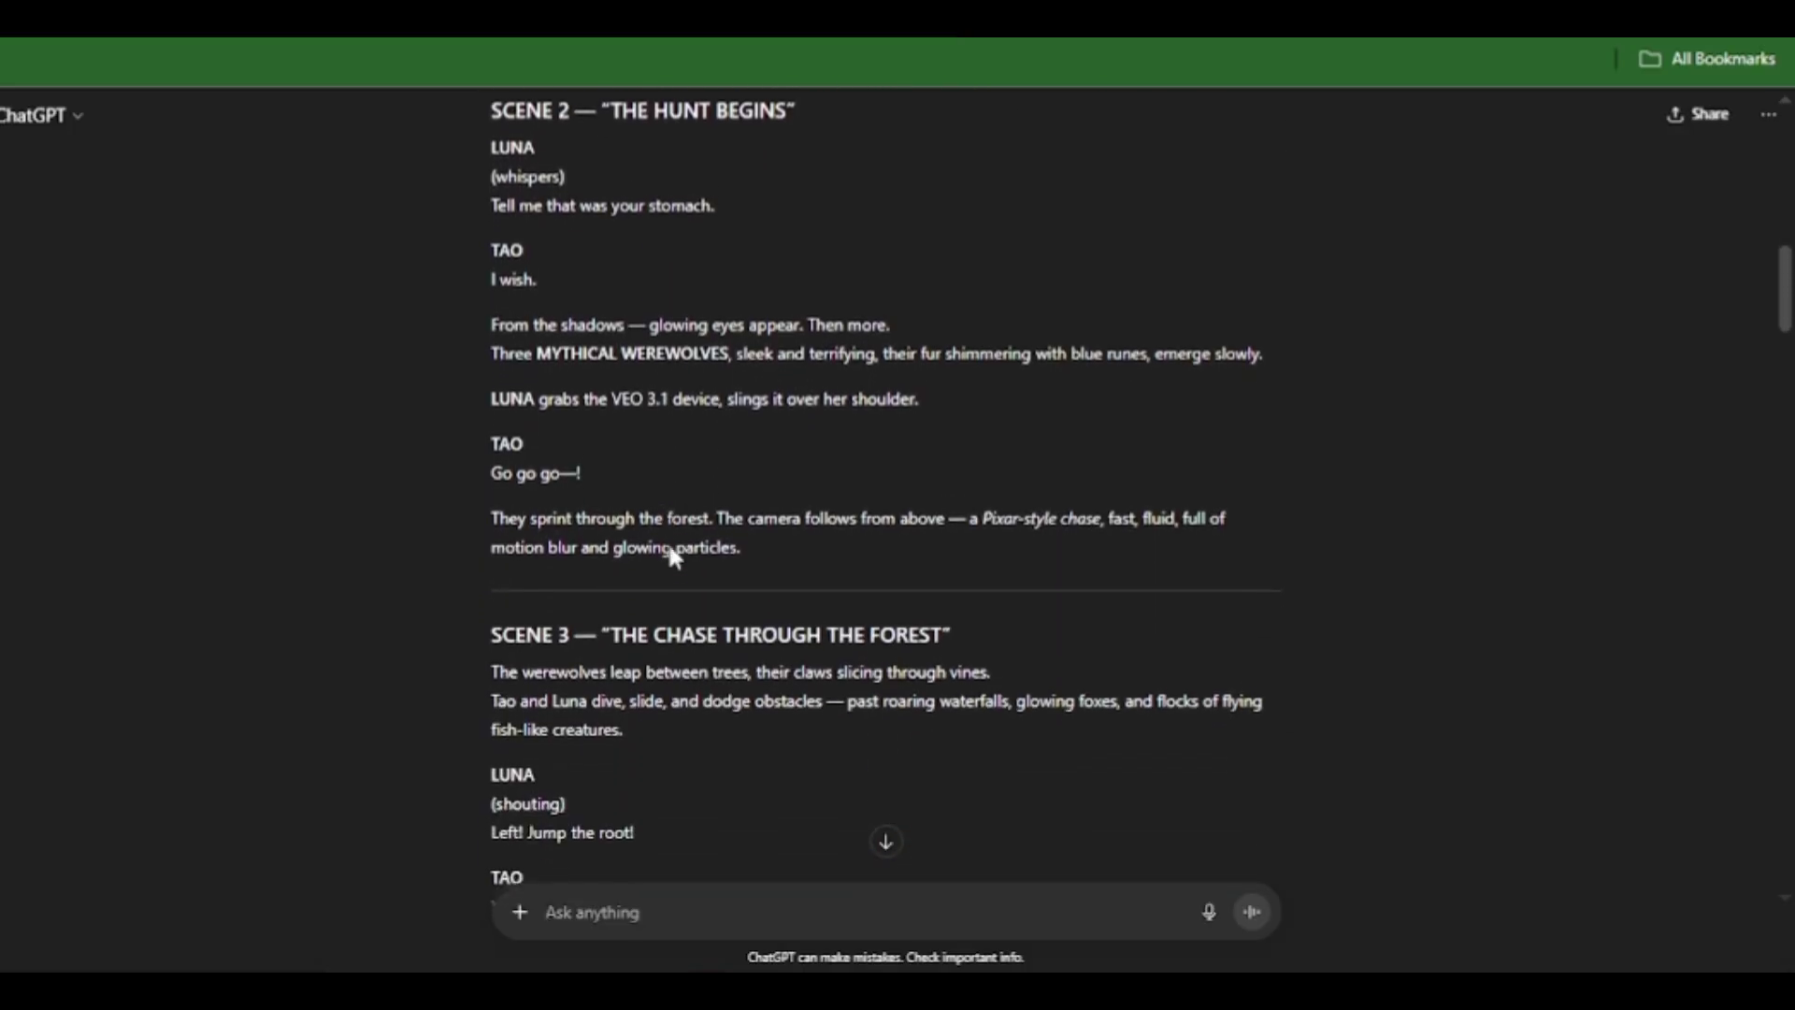
scroll(670, 549, down, 7)
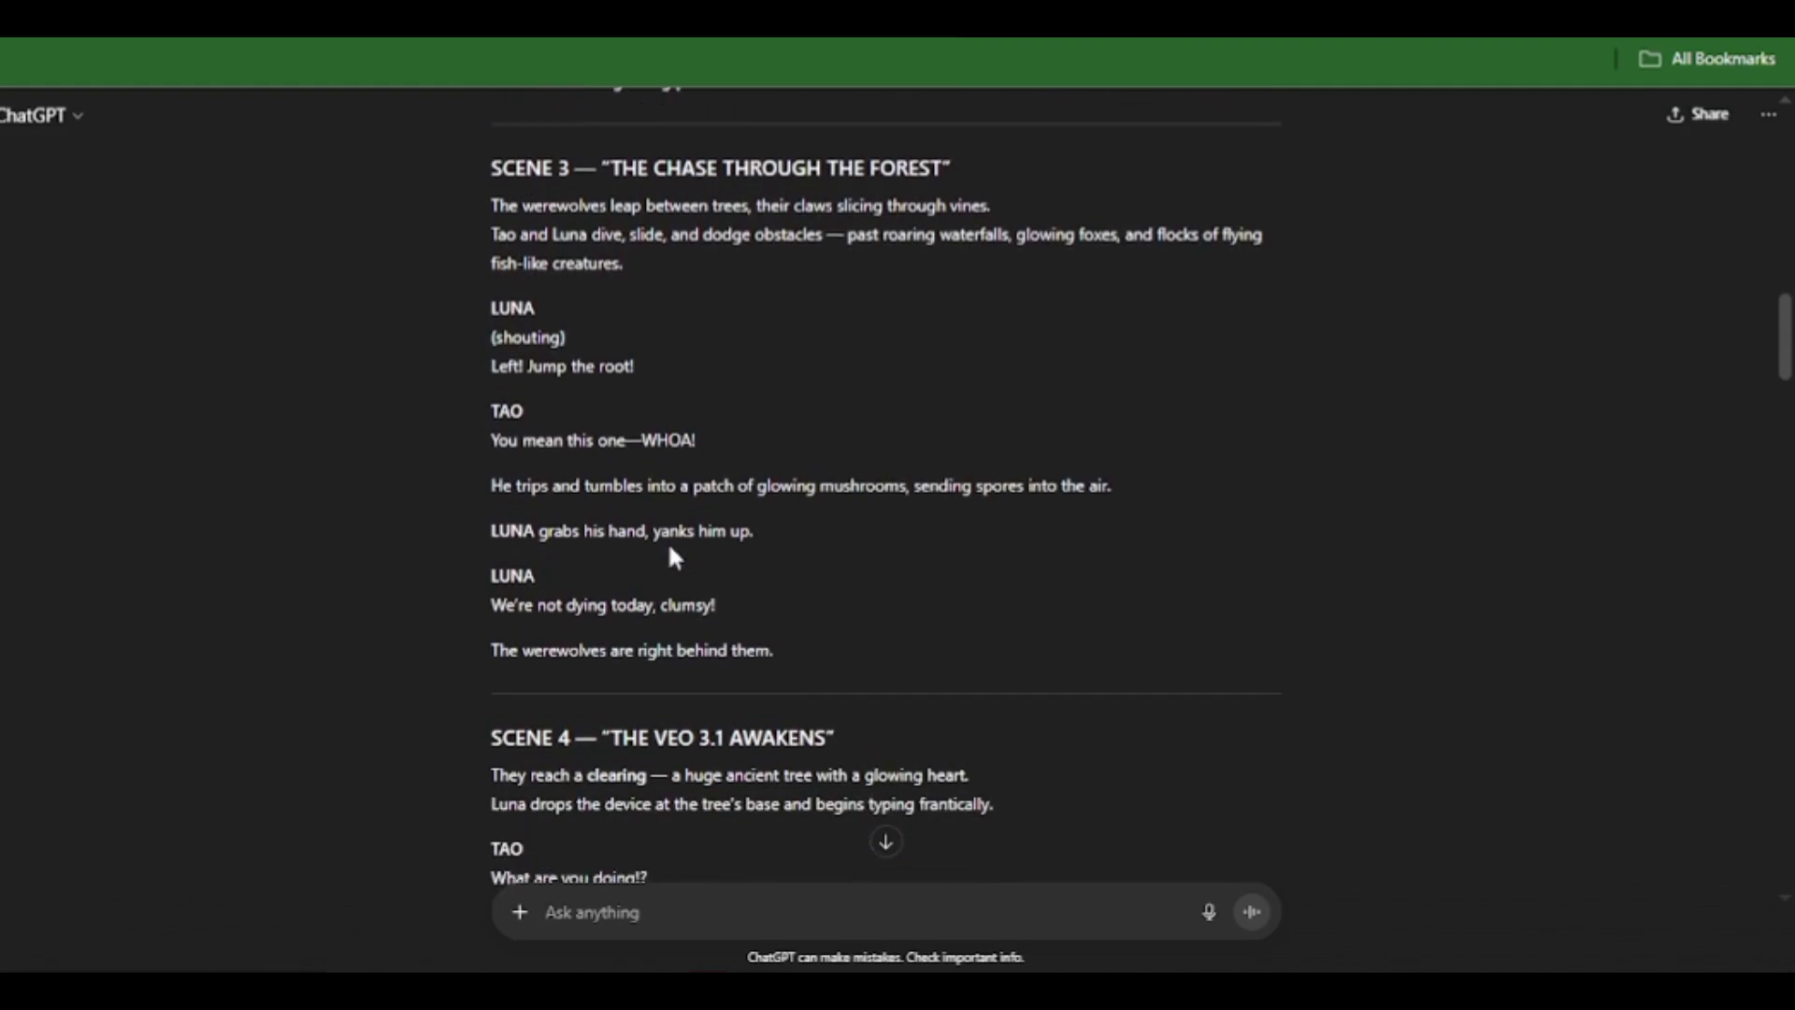
scroll(673, 558, down, 6)
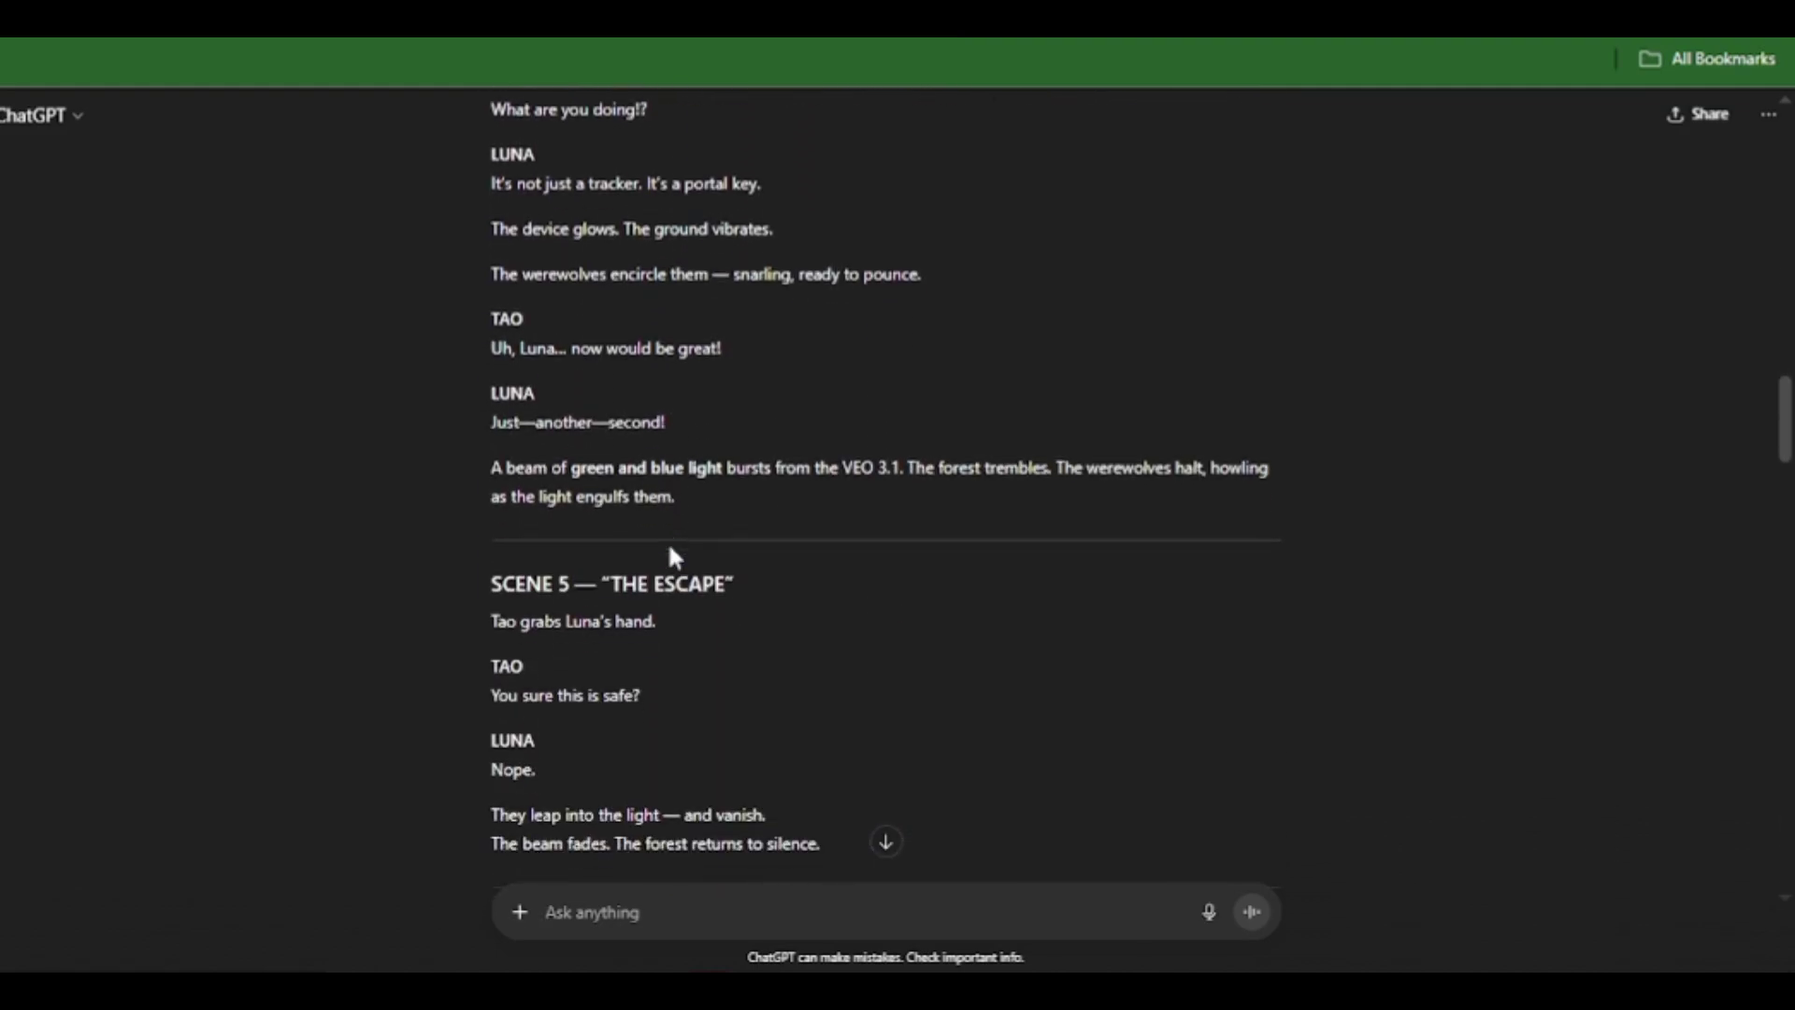
scroll(673, 558, up, 7)
scroll(673, 557, up, 4)
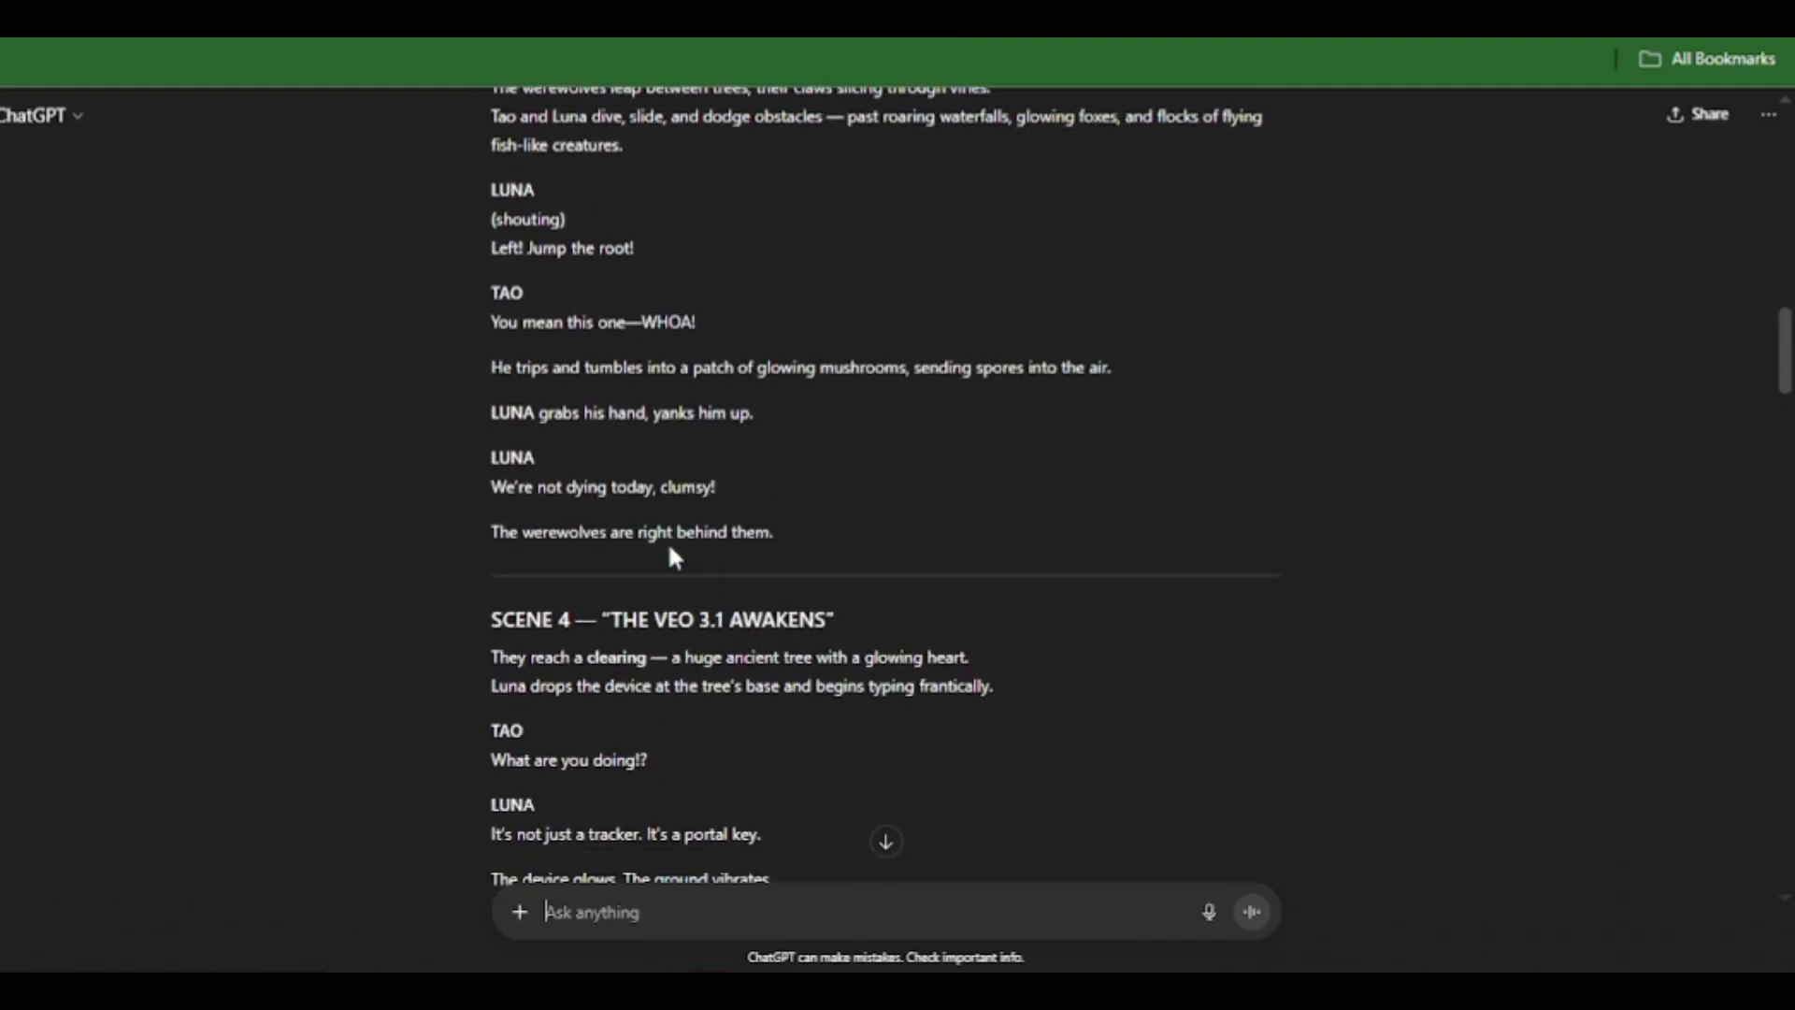
scroll(673, 558, down, 6)
- Examine the follow-up request for scene prompts and the reply's character style reference
scroll(673, 558, down, 11)
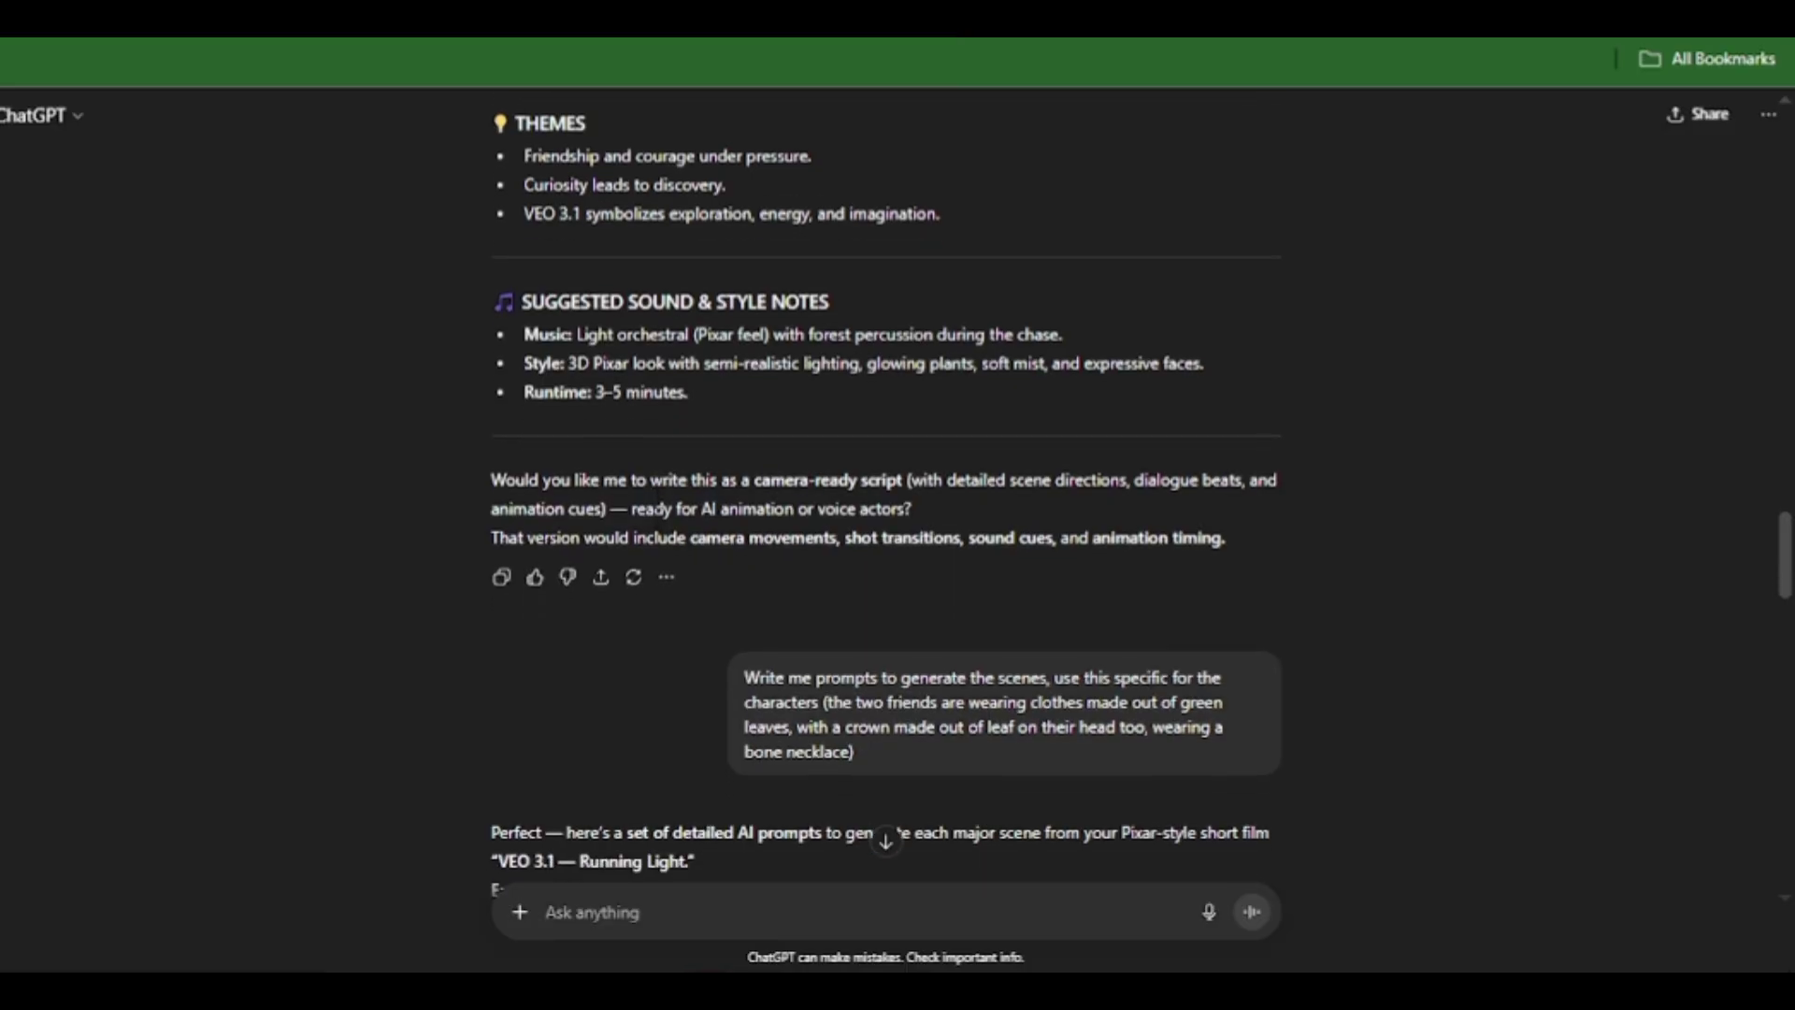
scroll(659, 528, down, 3)
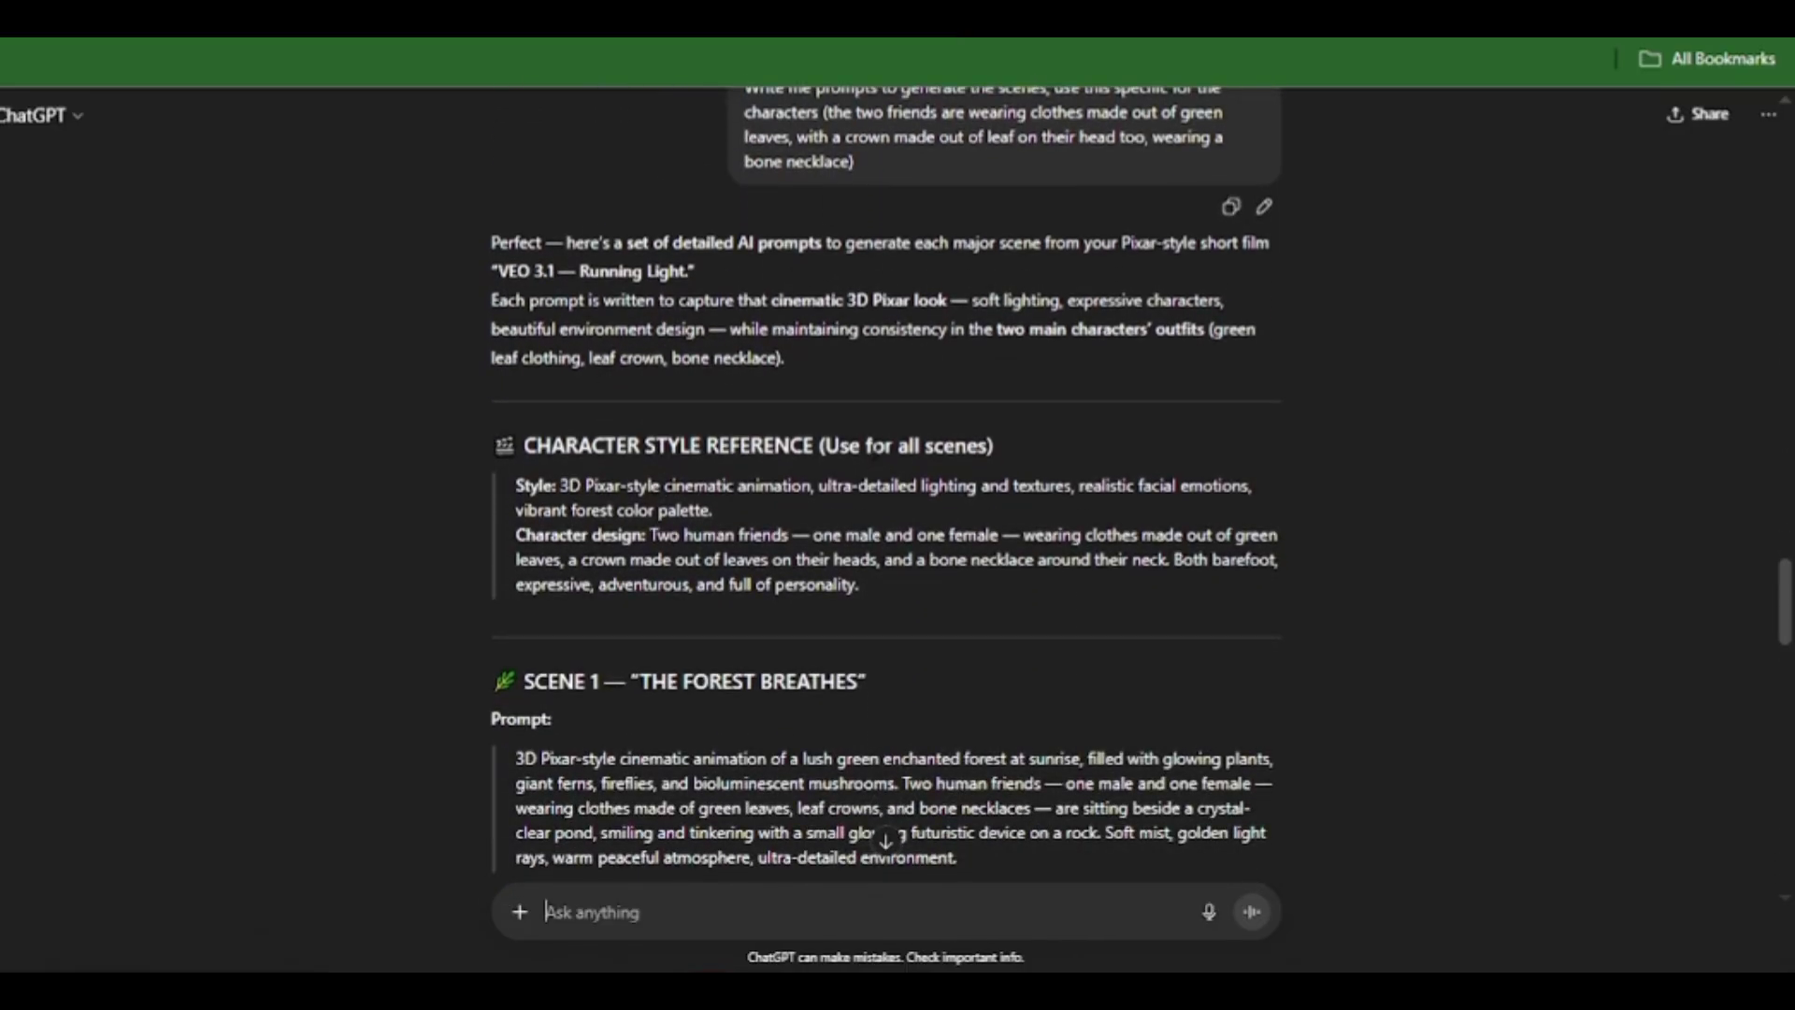
scroll(805, 363, up, 2)
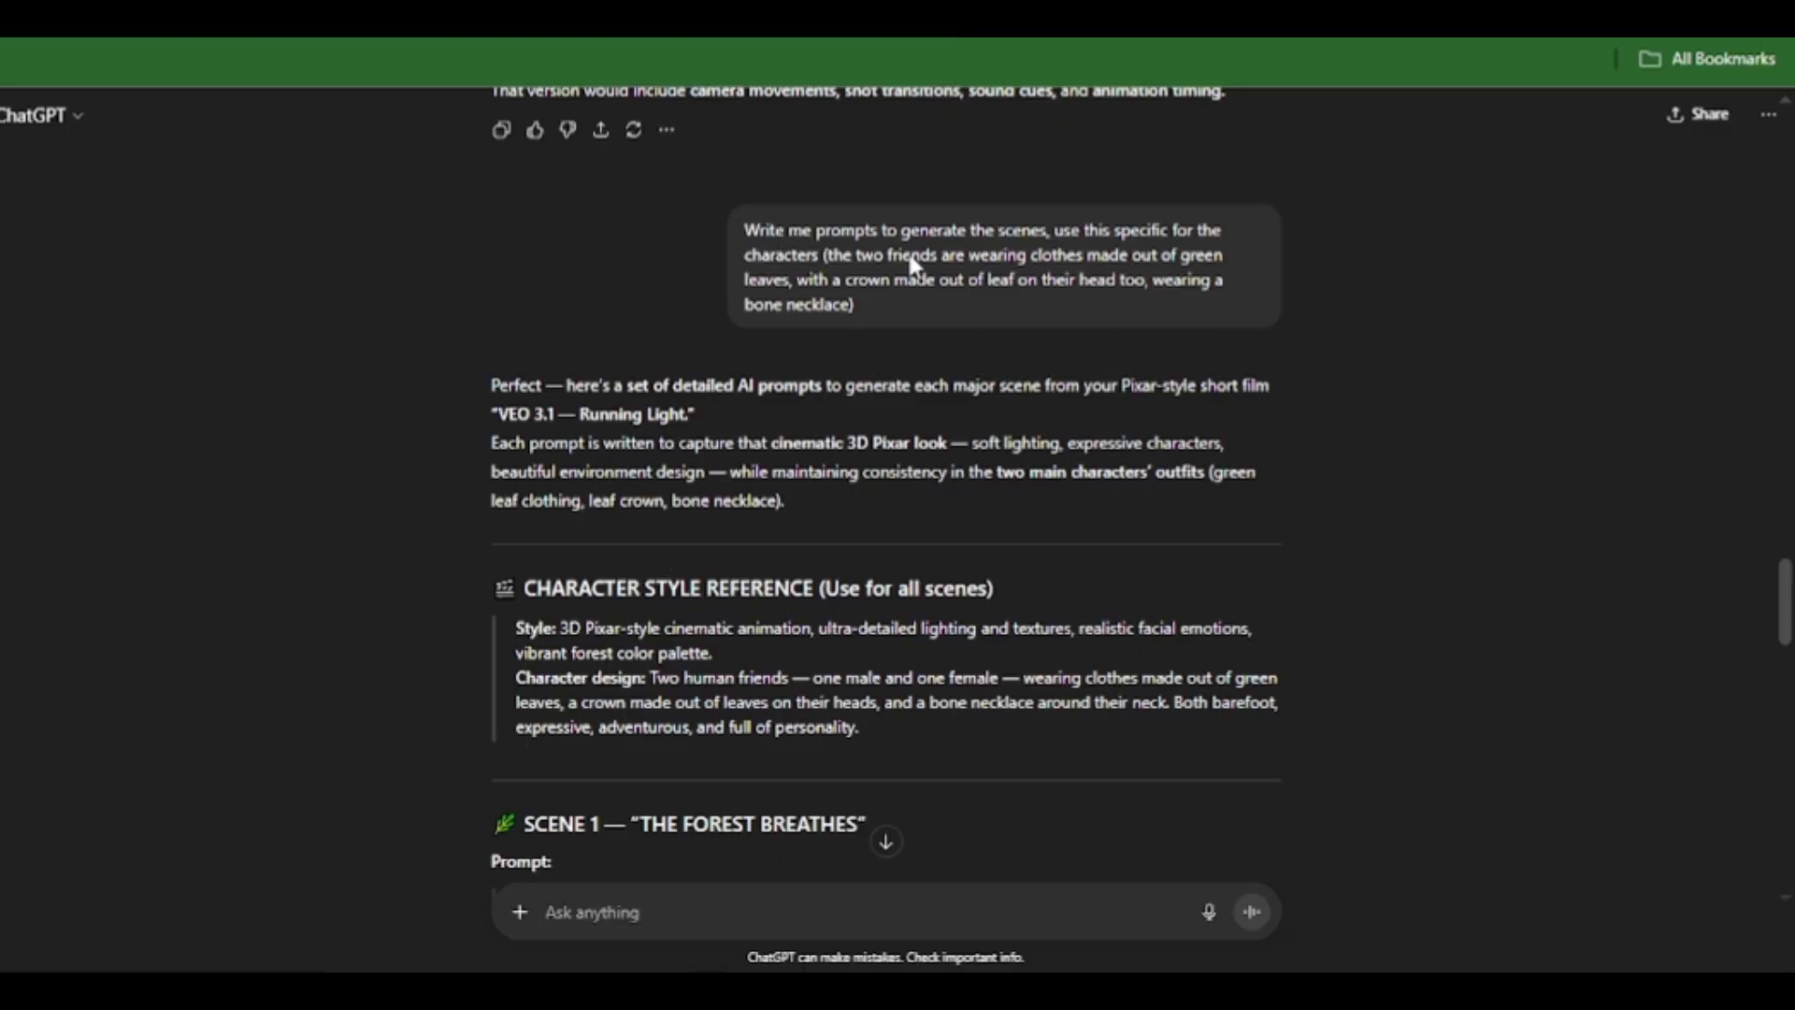
scroll(1201, 285, down, 3)
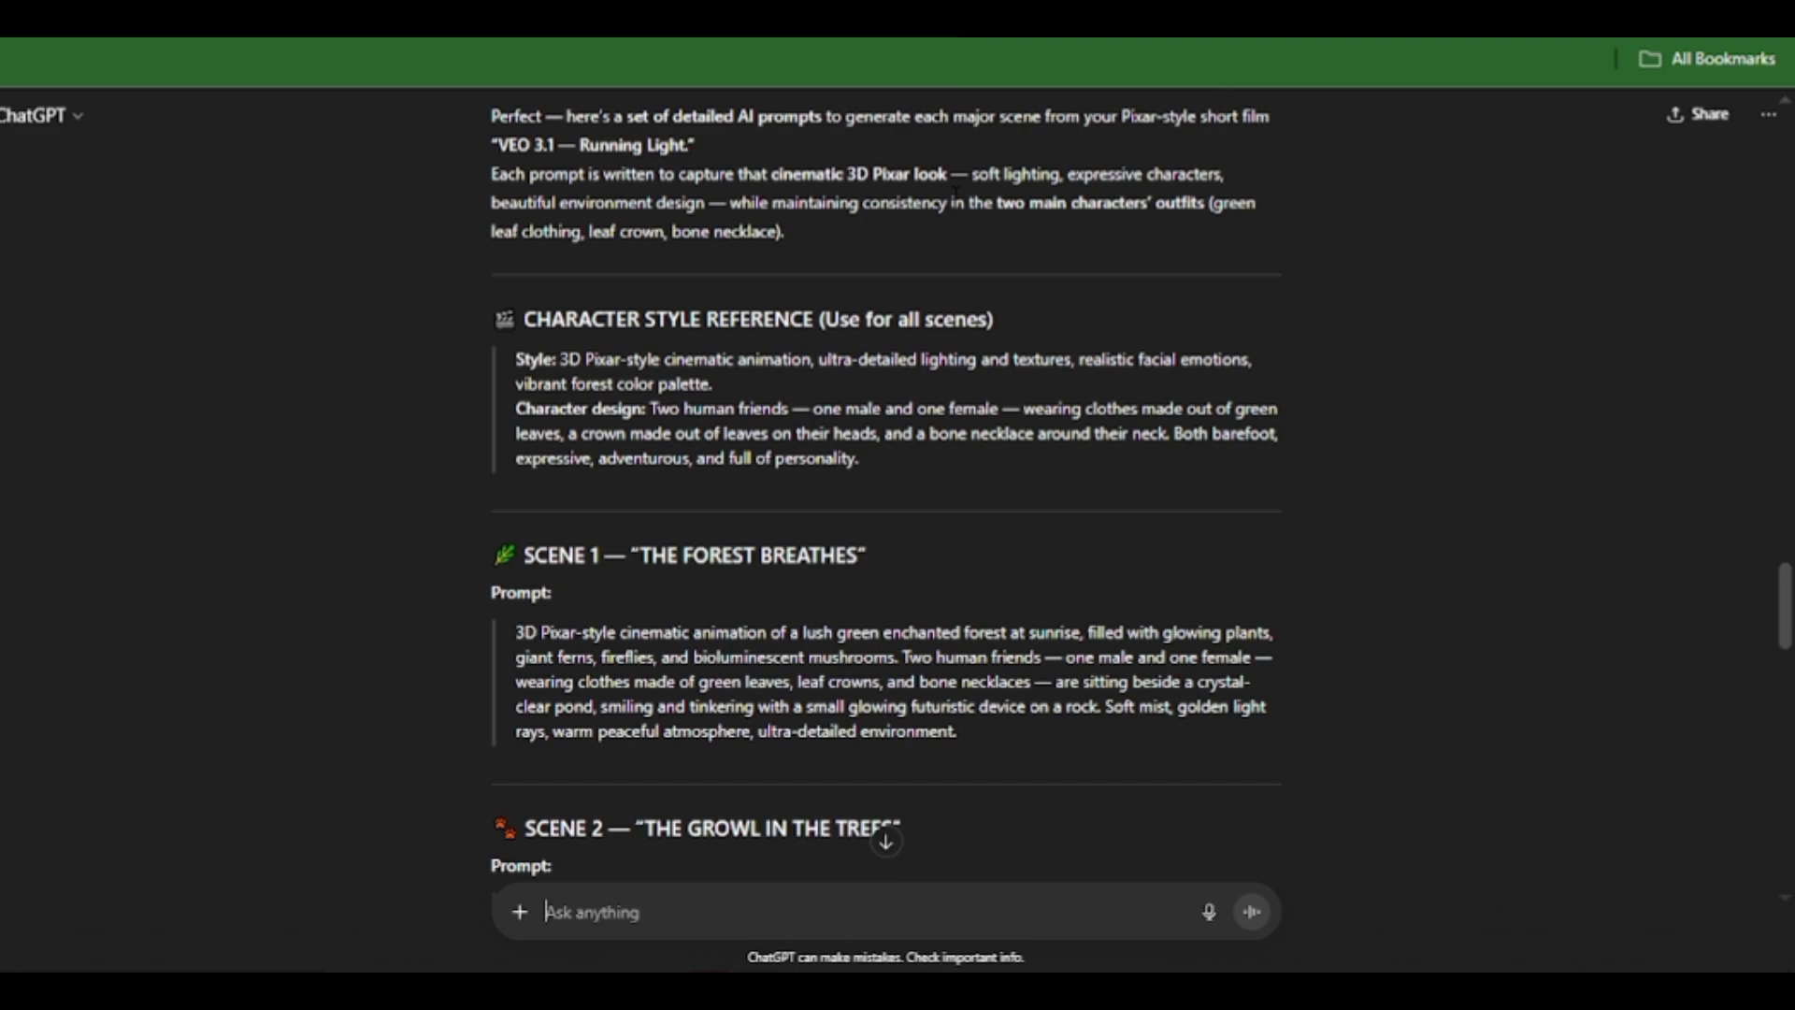
scroll(954, 192, up, 3)
scroll(902, 351, down, 3)
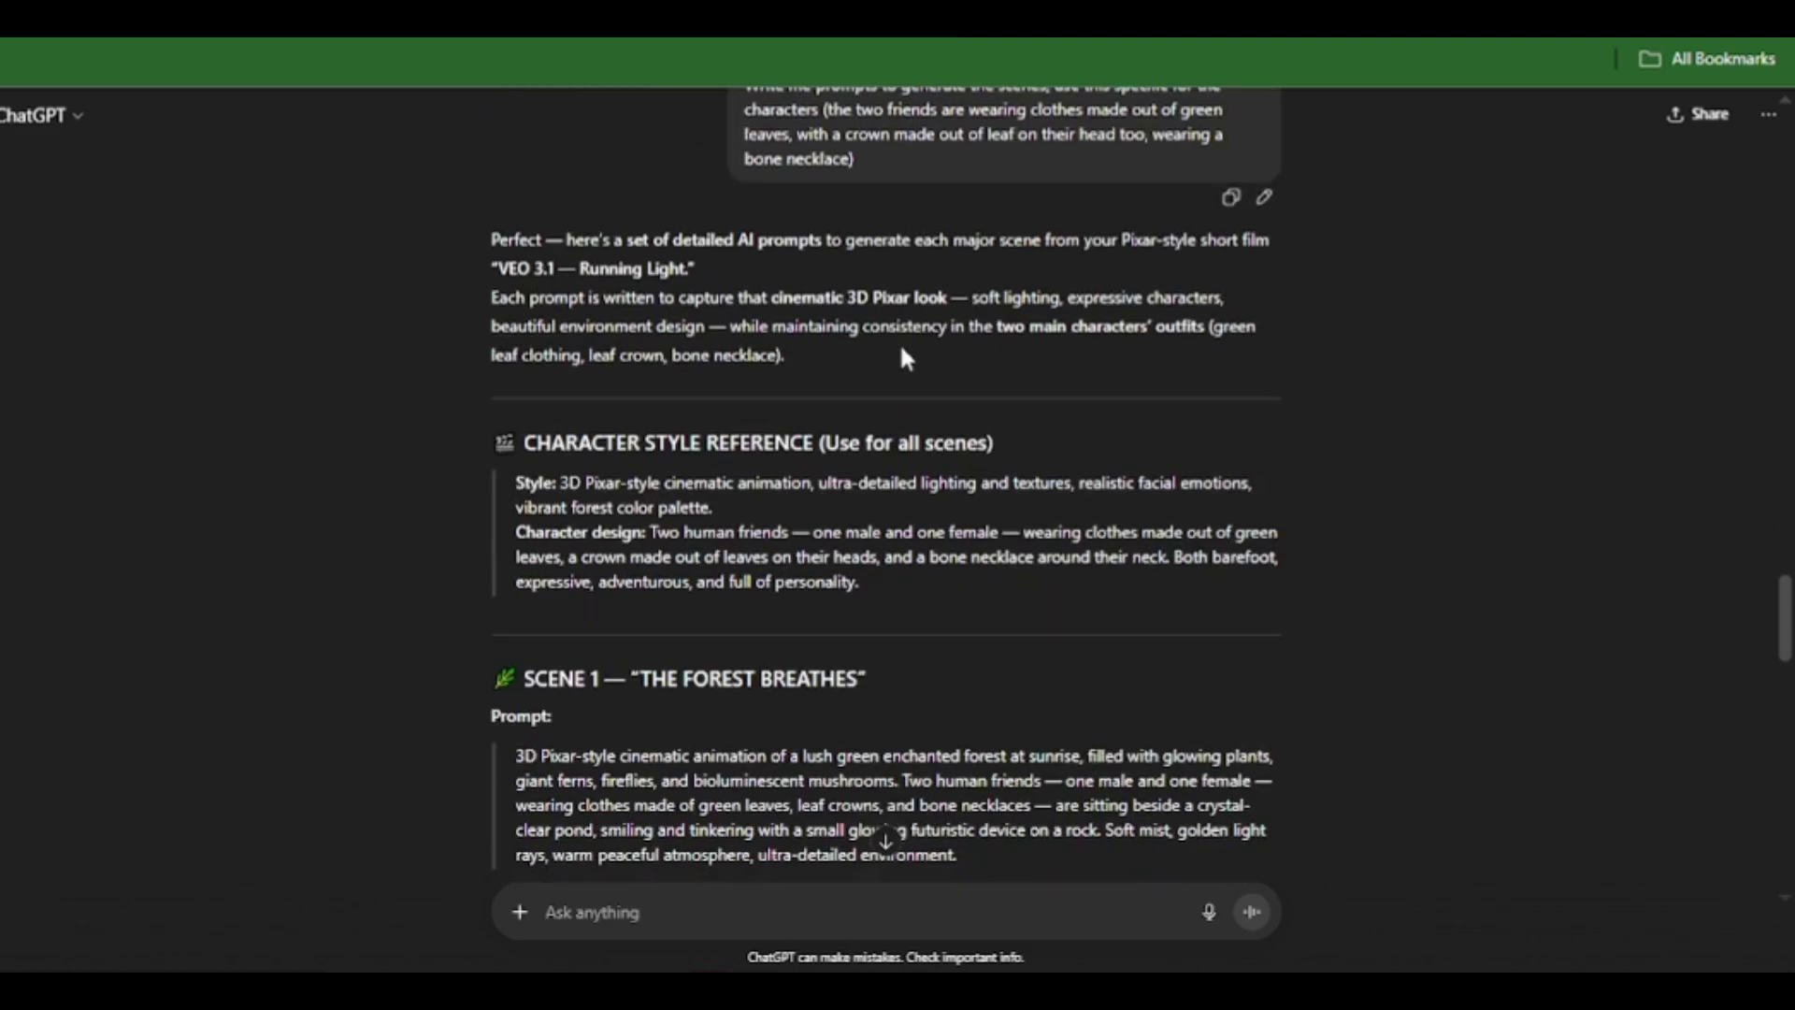
scroll(636, 281, down, 2)
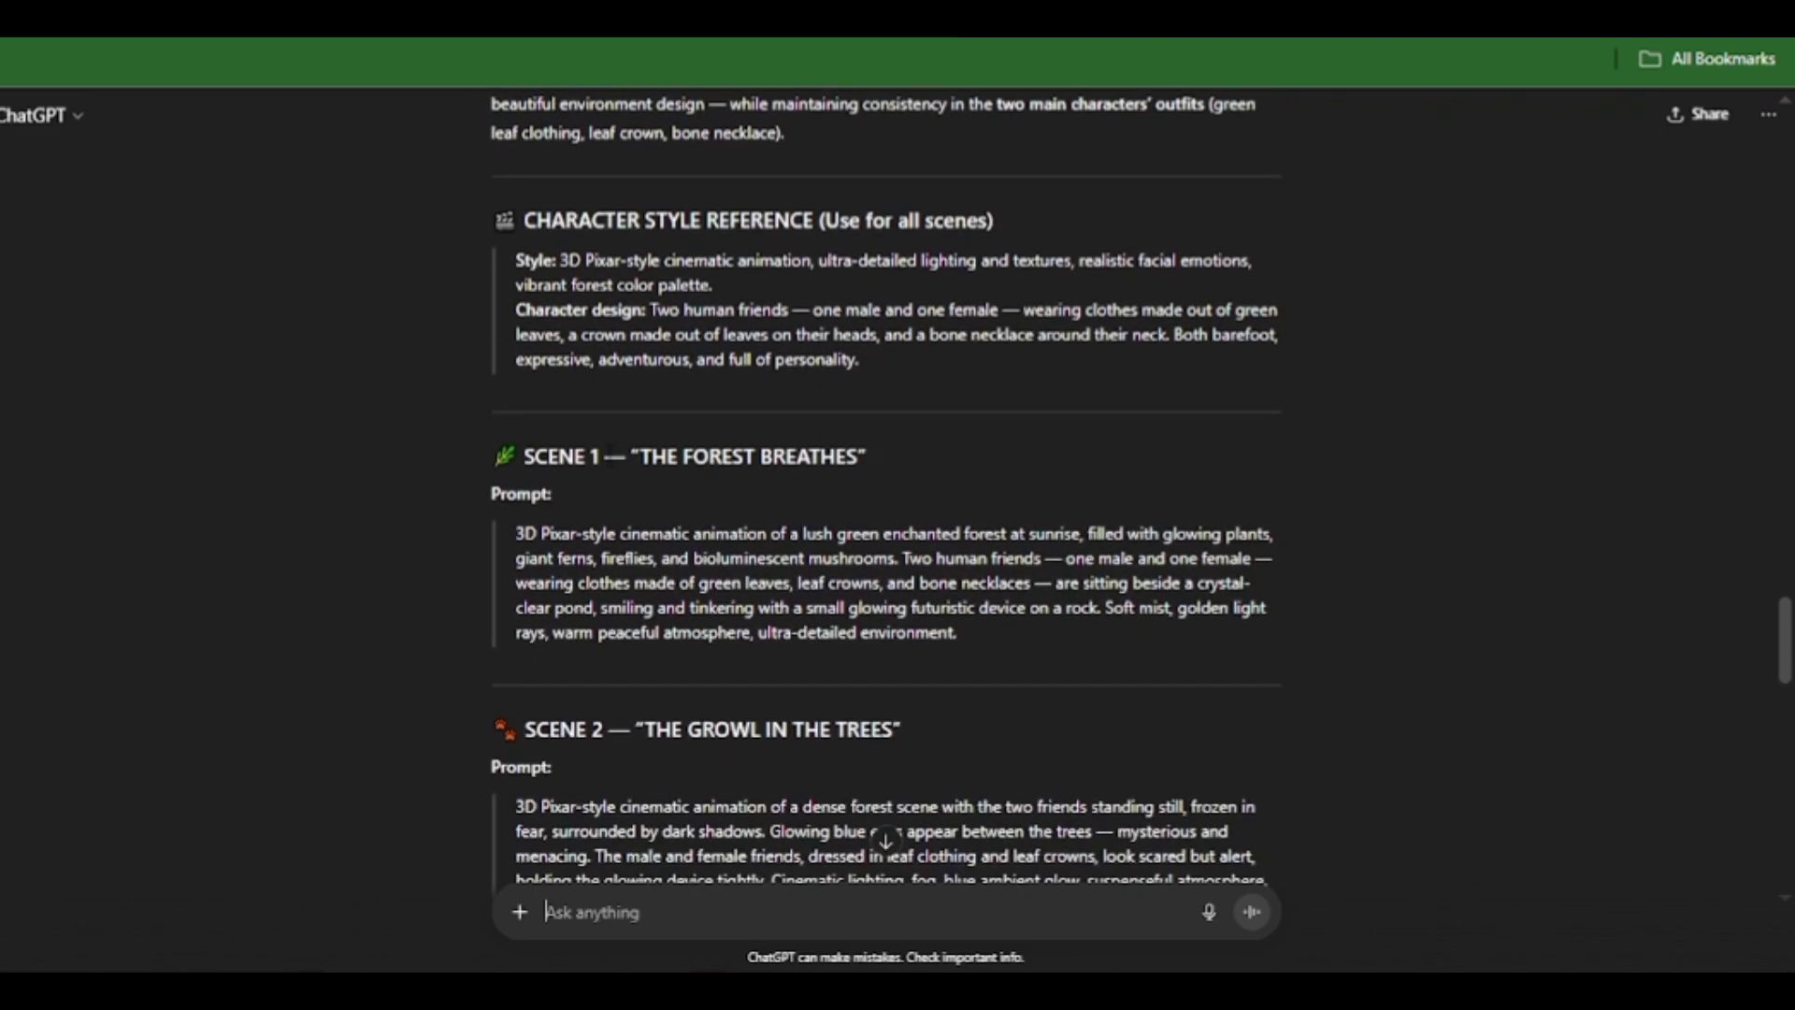
- Copy the full prompt text of Scene 1, "The Forest Breathes"
scroll(704, 513, down, 3)
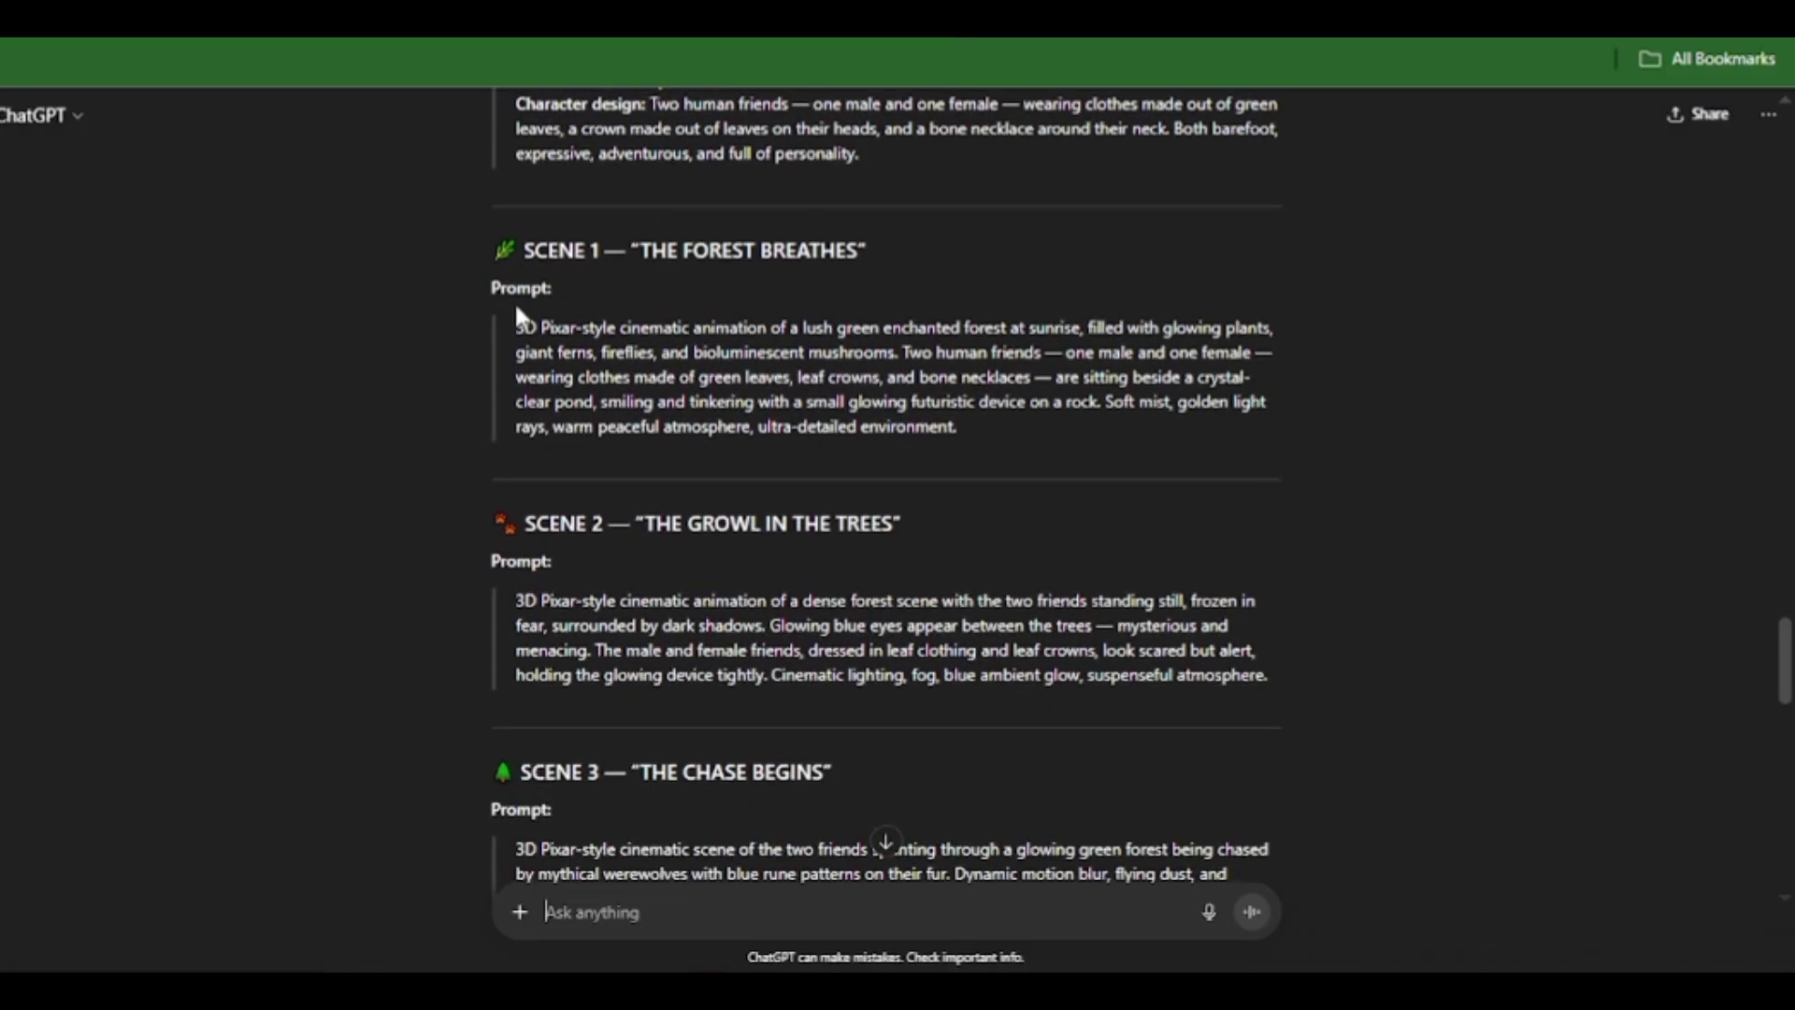
click(517, 329)
shift+click(881, 378)
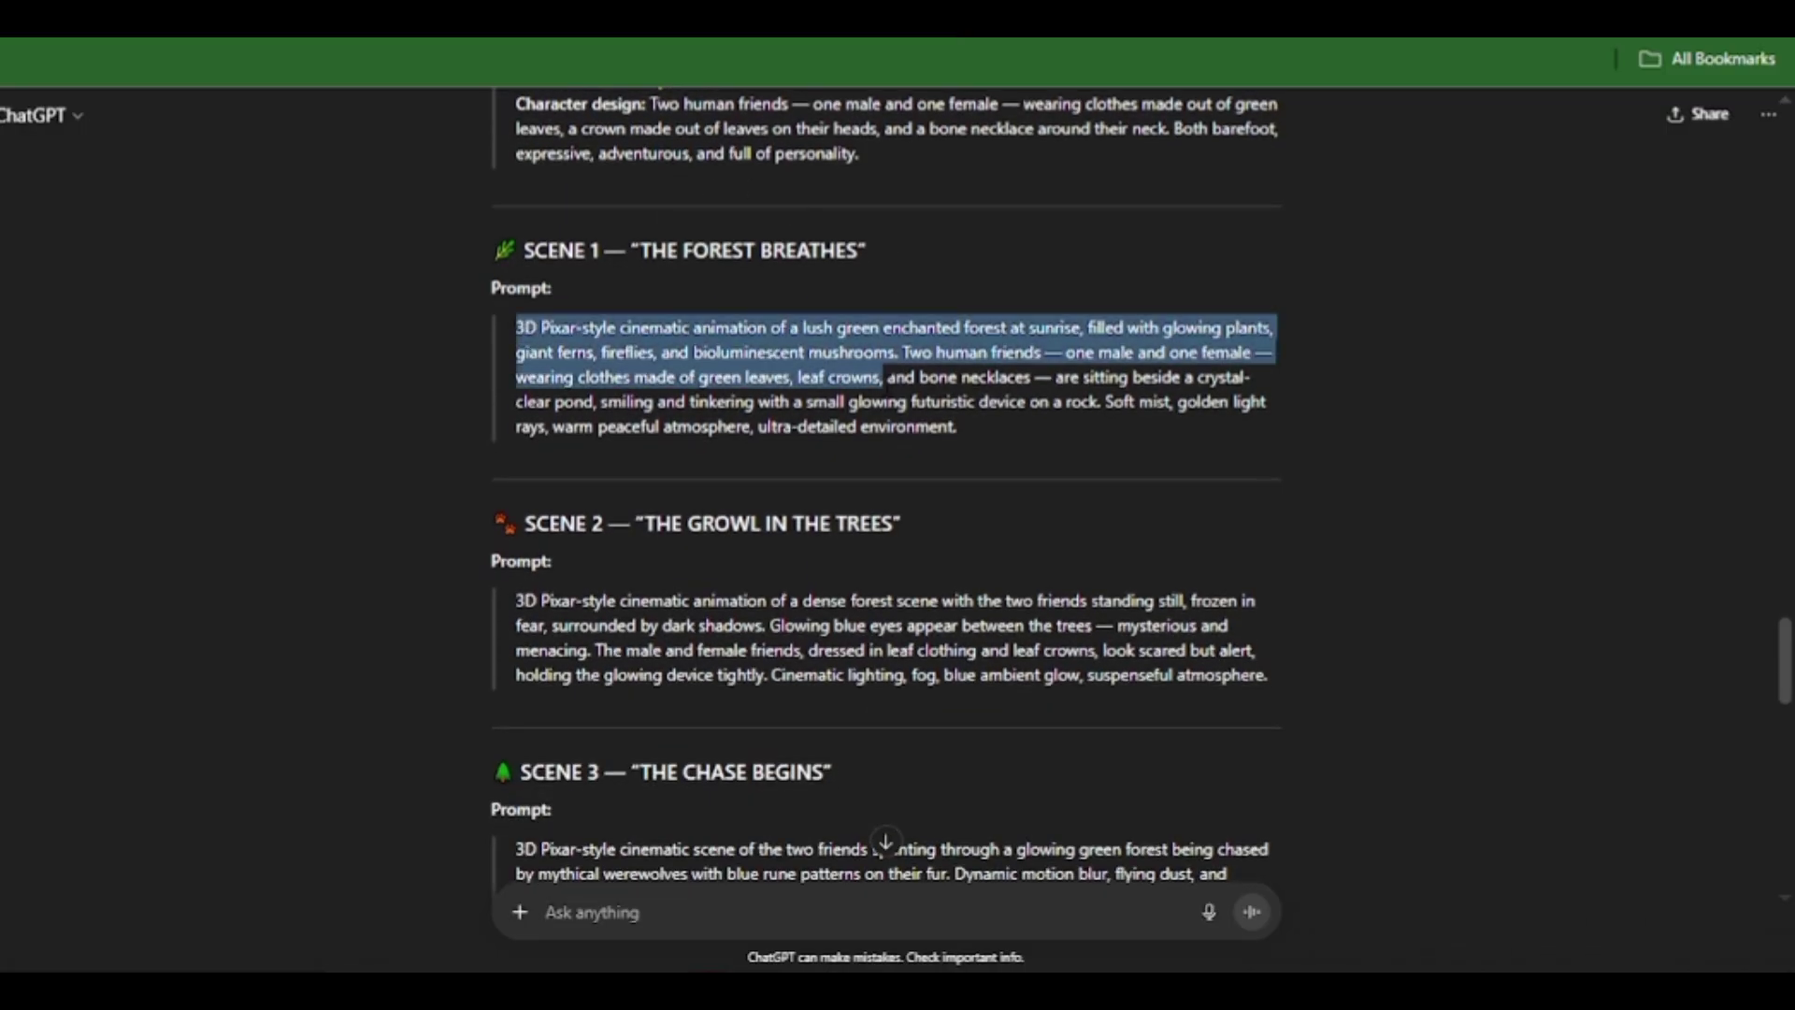
key(shift+Down)
key(shift+Down)
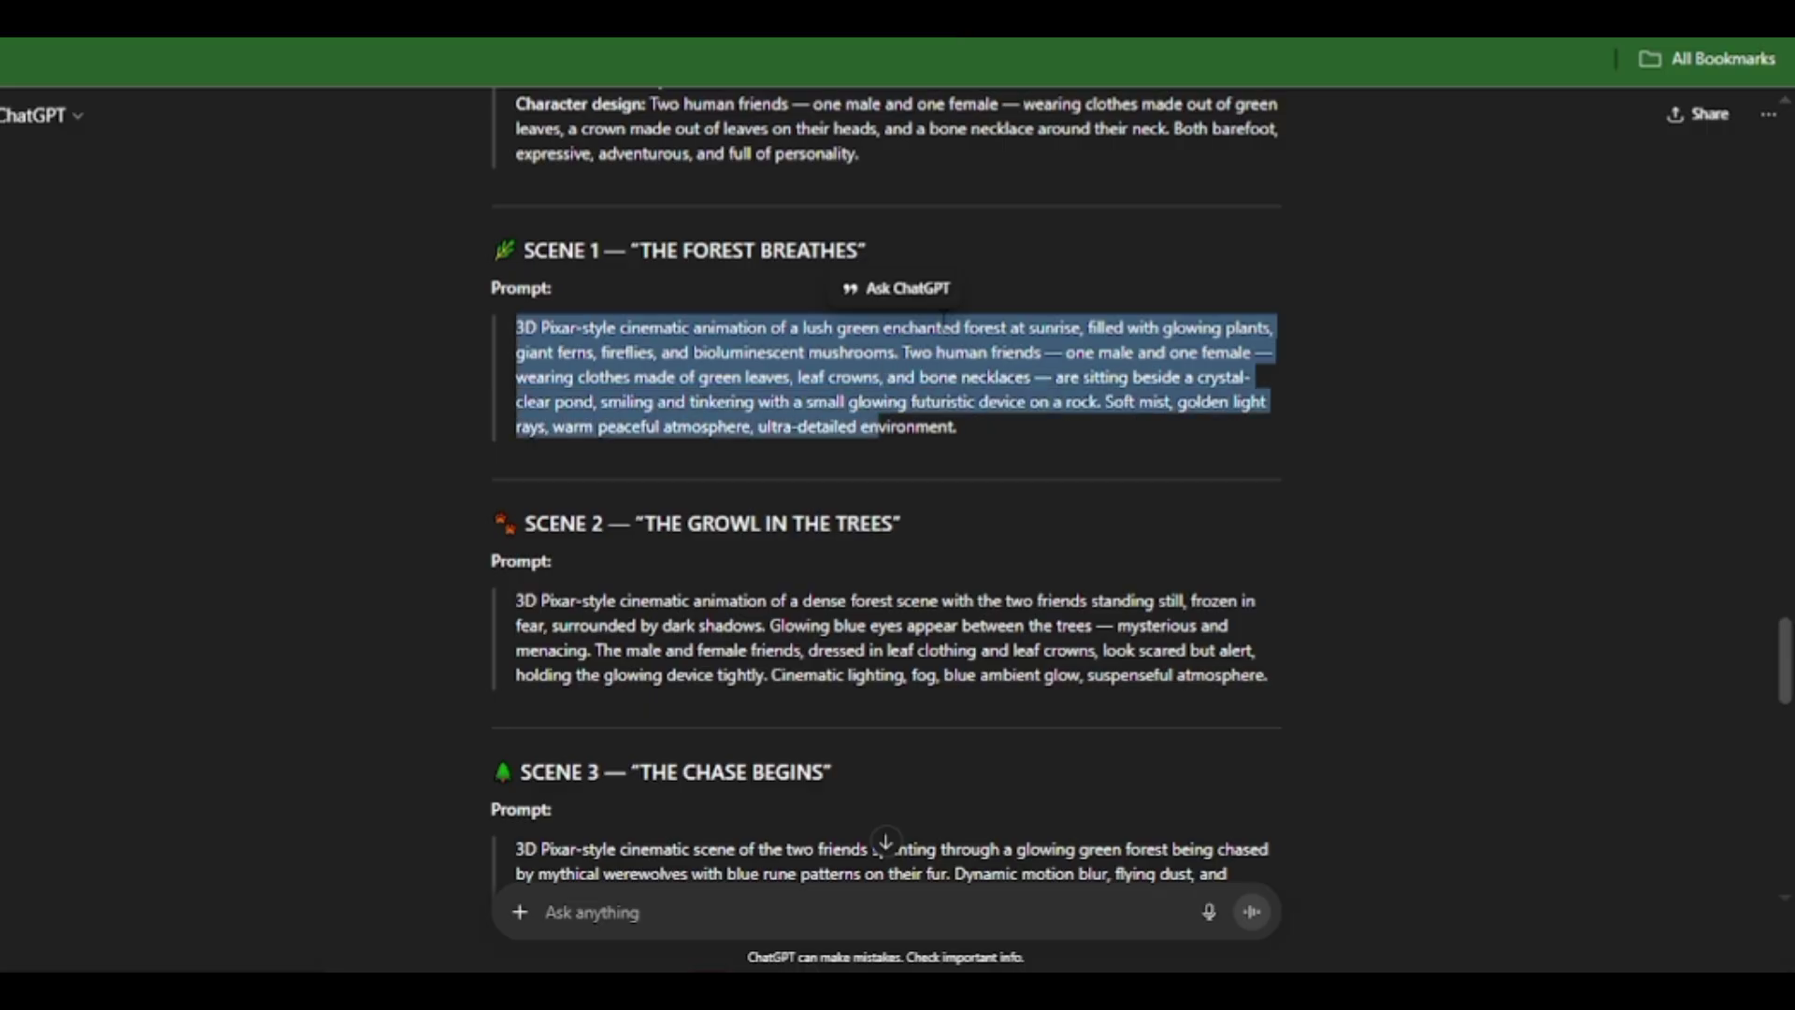
key(ctrl+shift+Right)
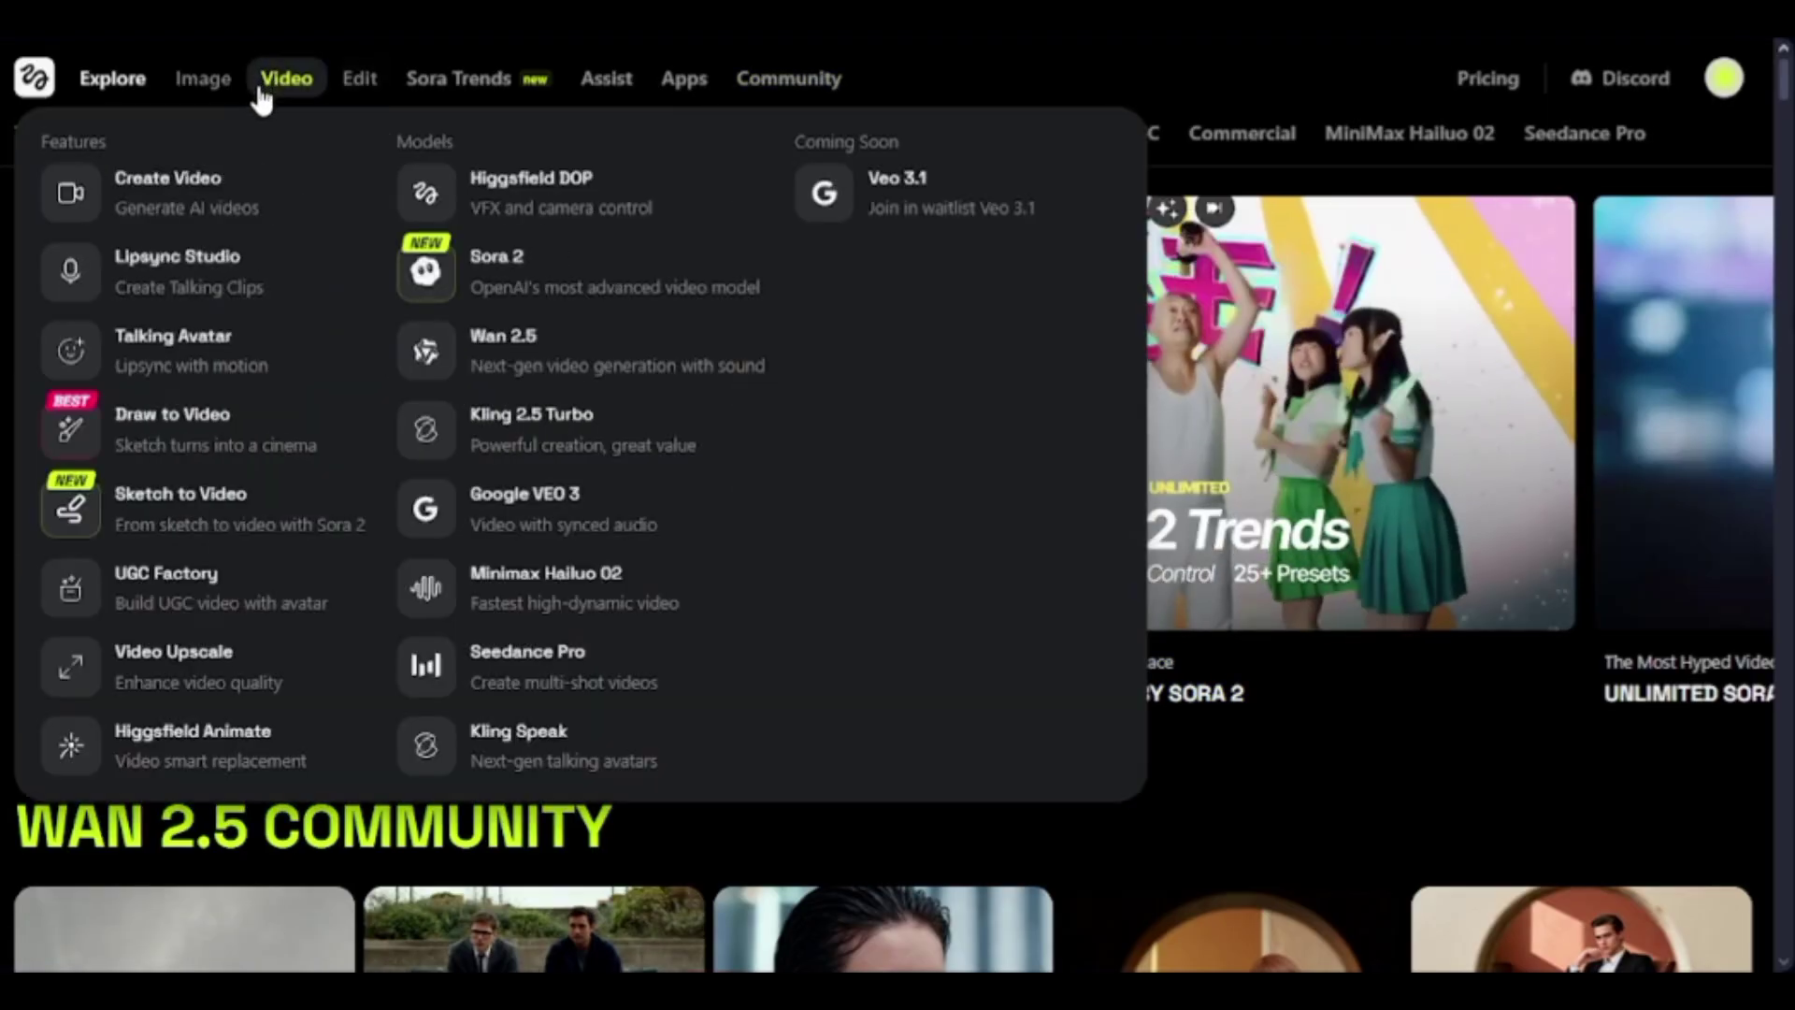
mouse_move(210, 89)
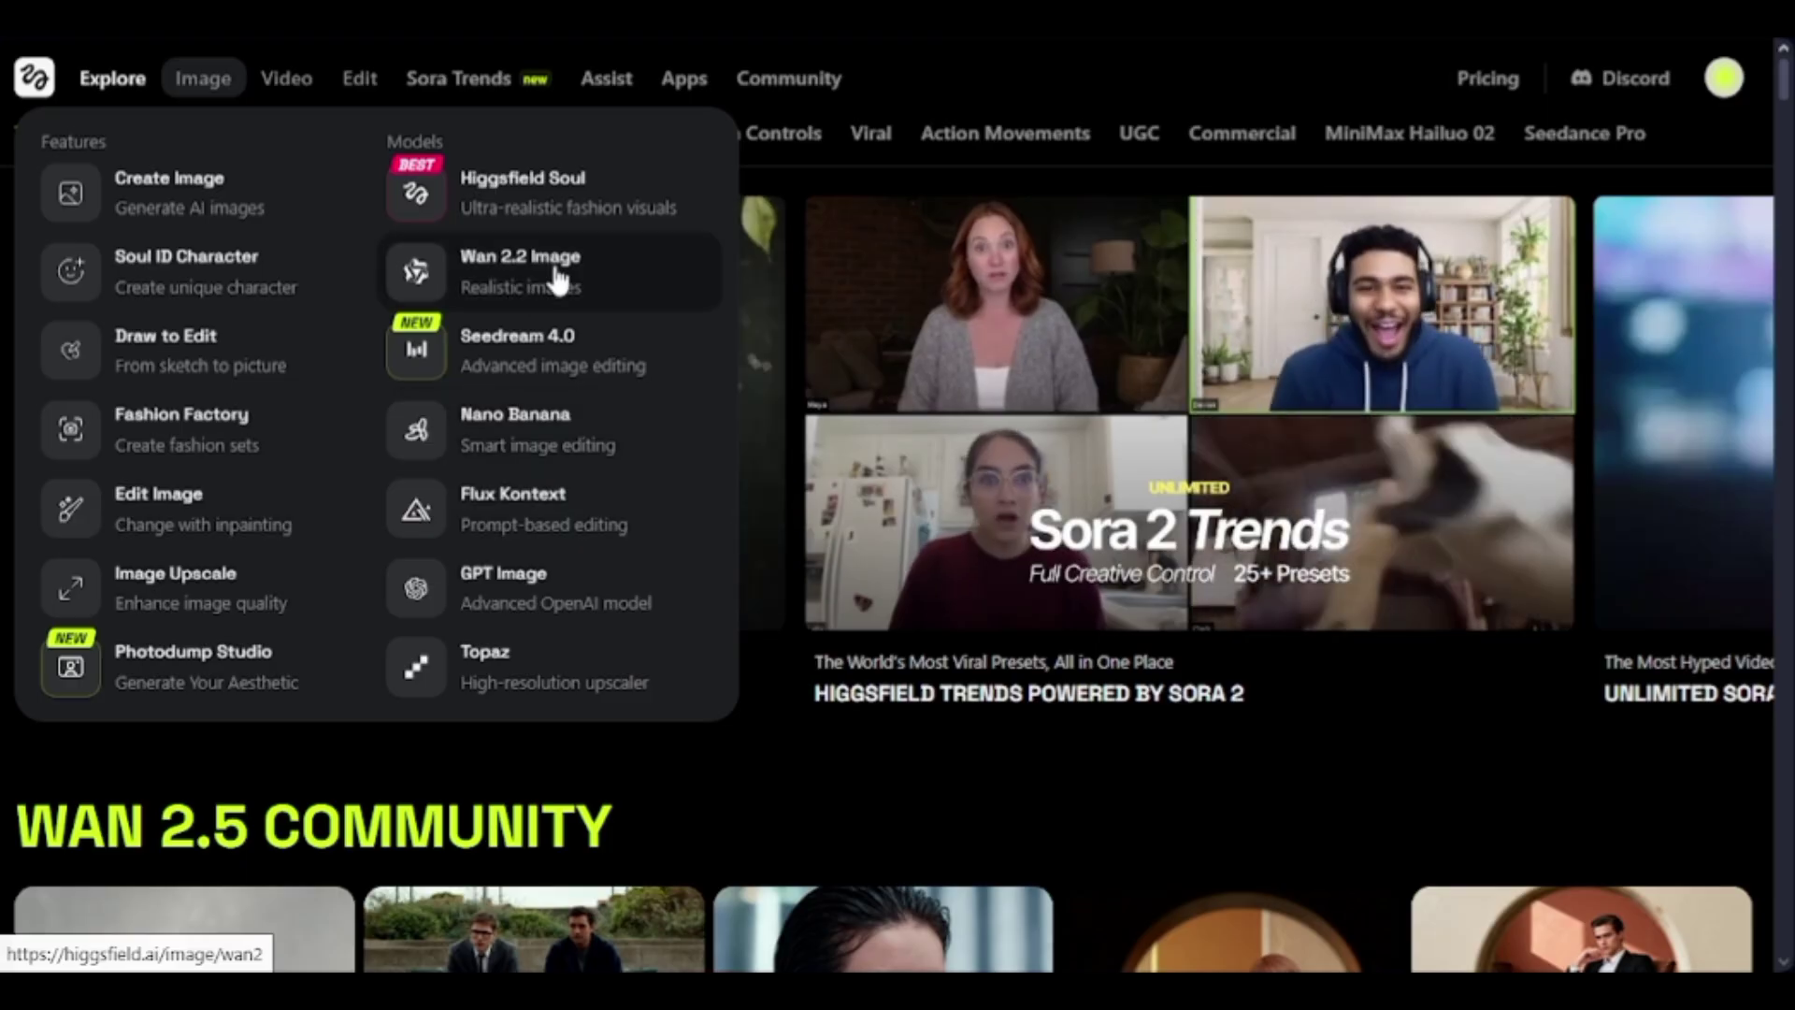
scroll(540, 318, down, 5)
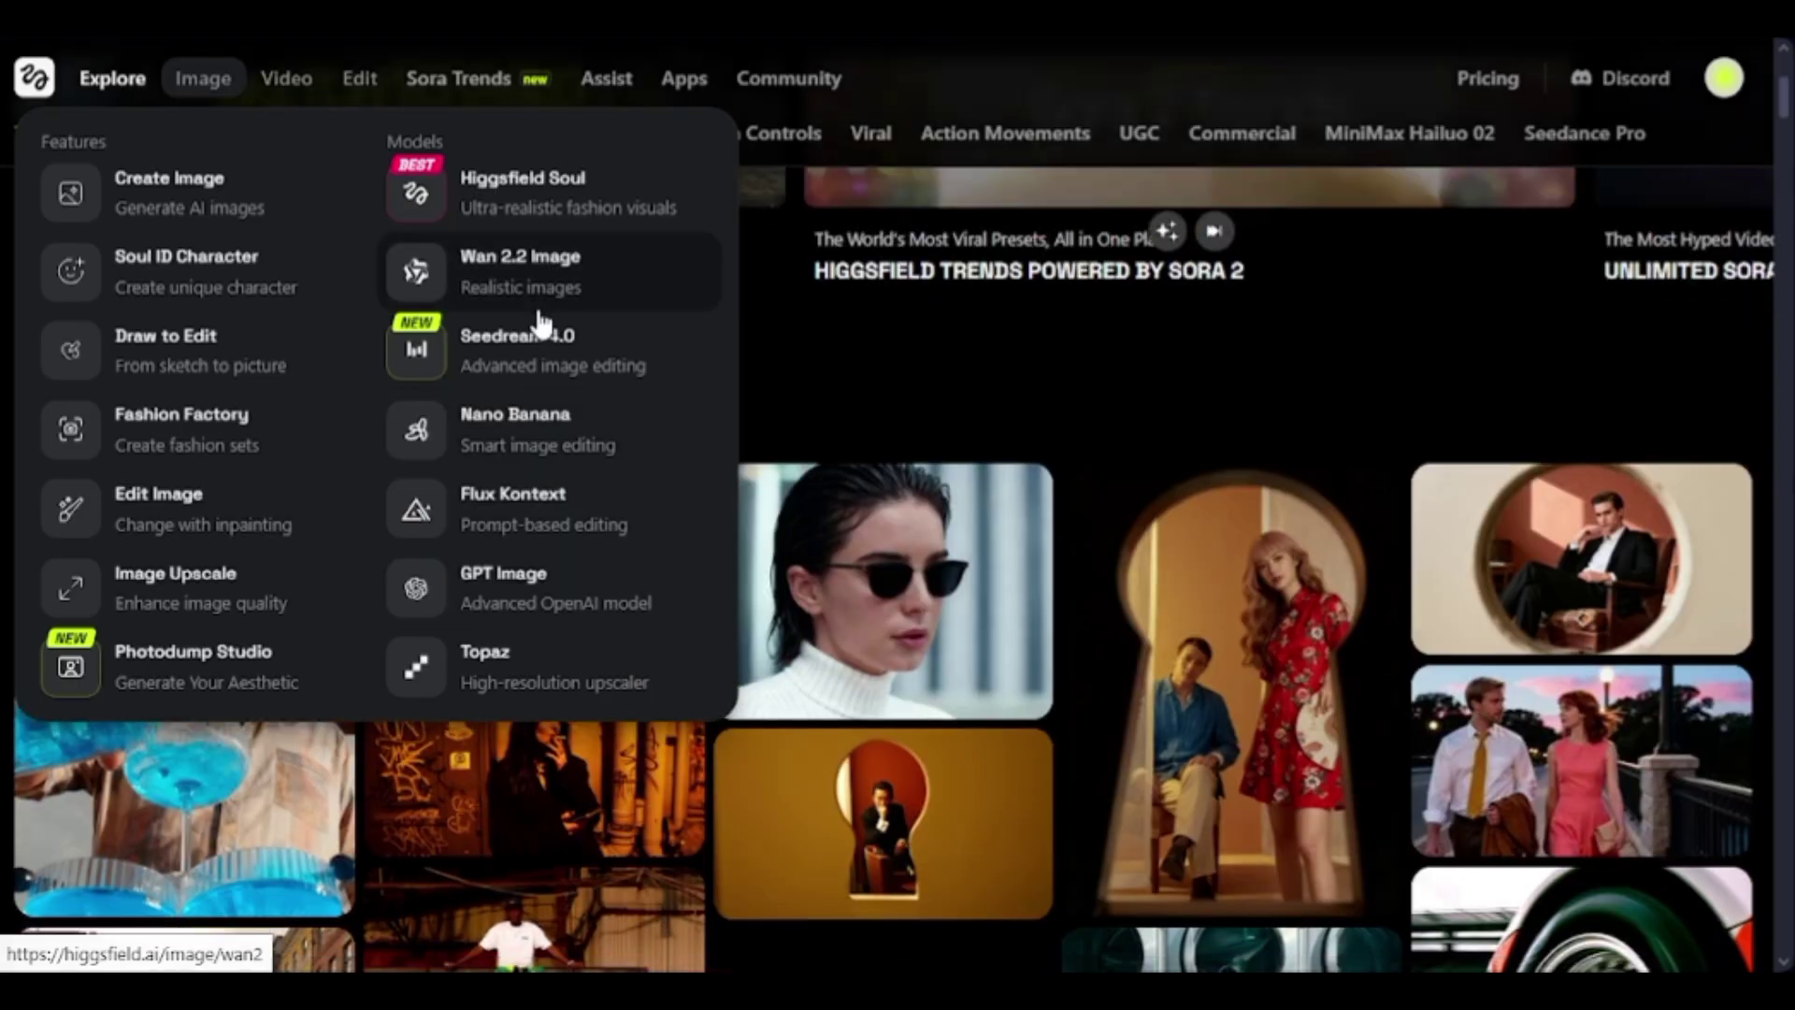
scroll(519, 373, up, 5)
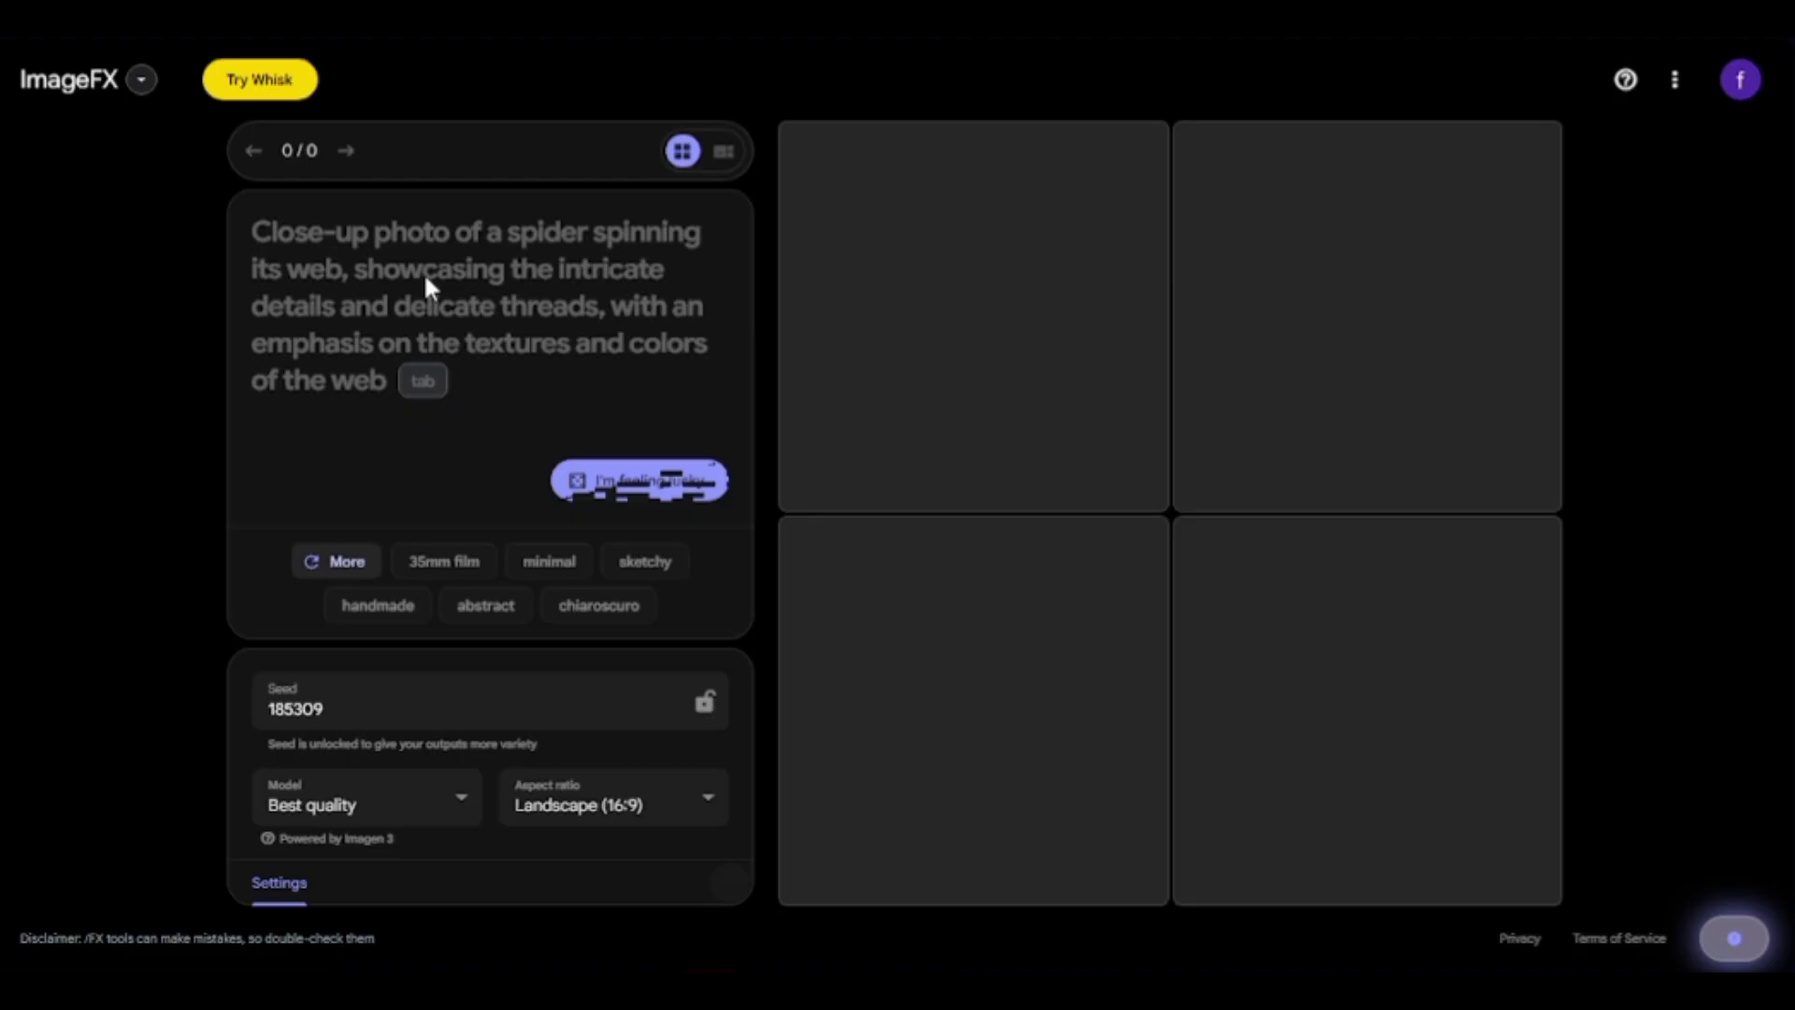
- Switch to ImageFX, paste the Scene 1 prompt, and generate landscape images from it
click(425, 279)
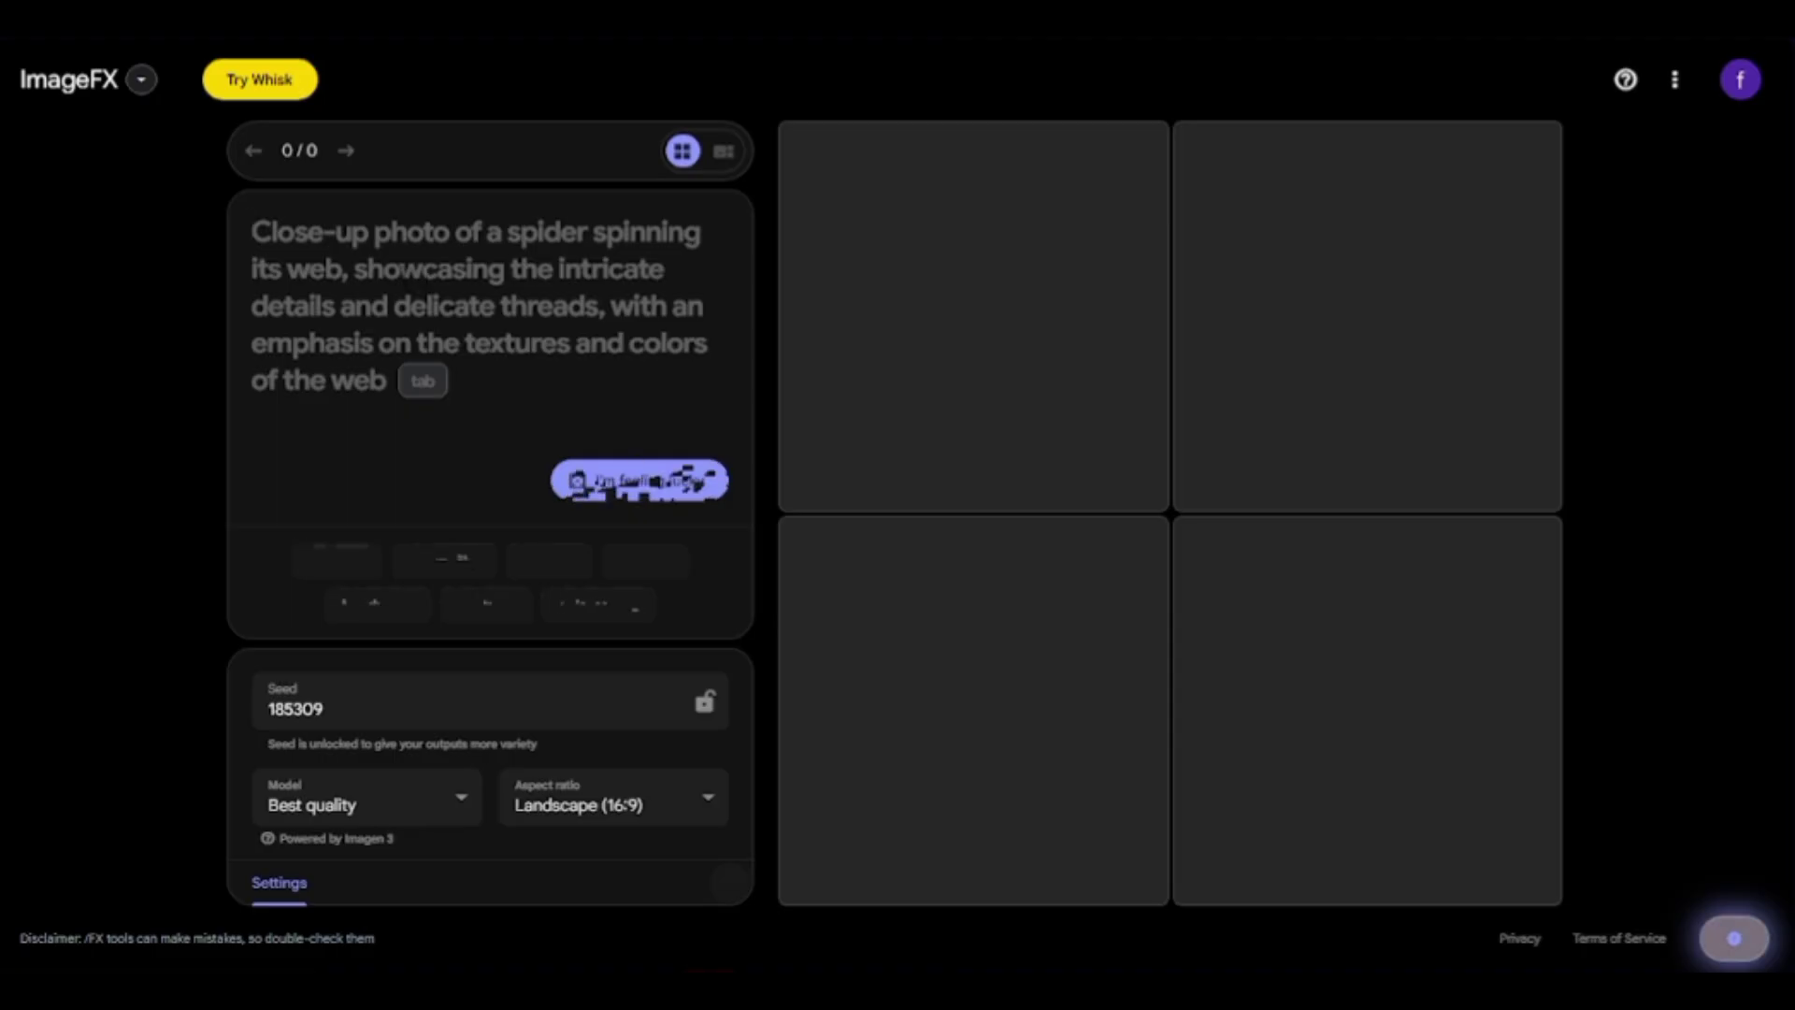
key(ctrl+v)
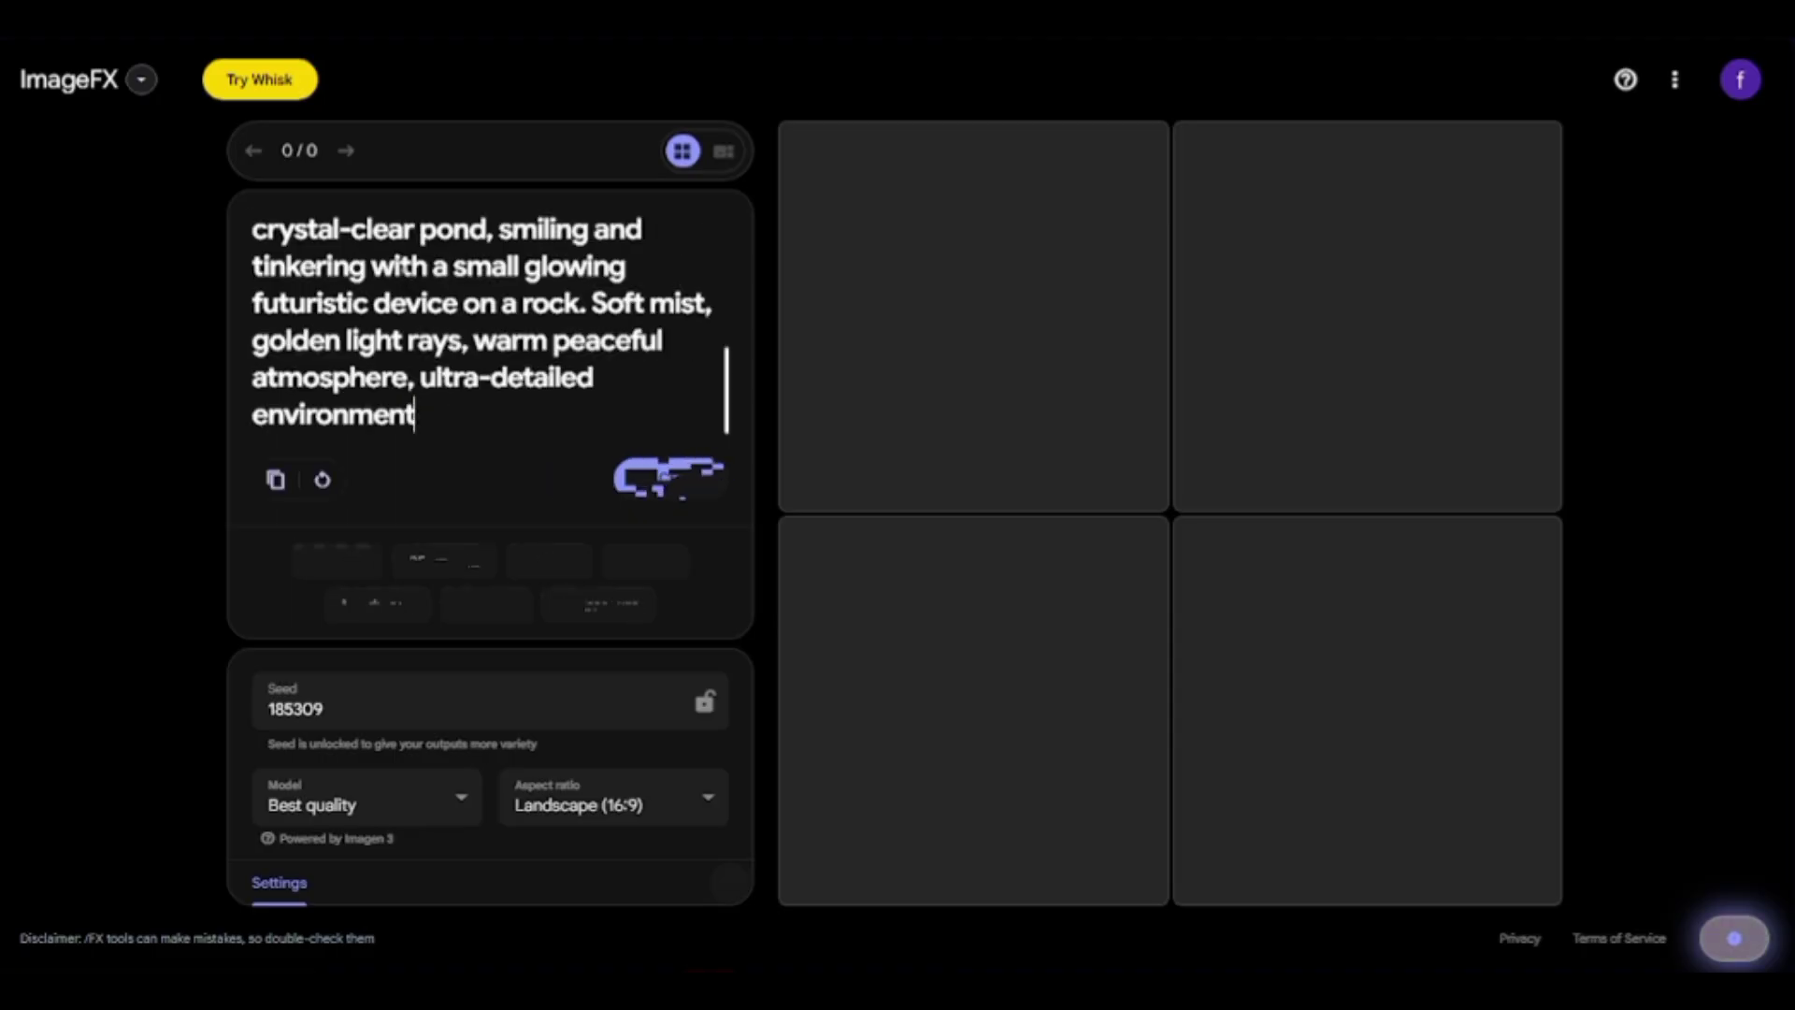
click(667, 479)
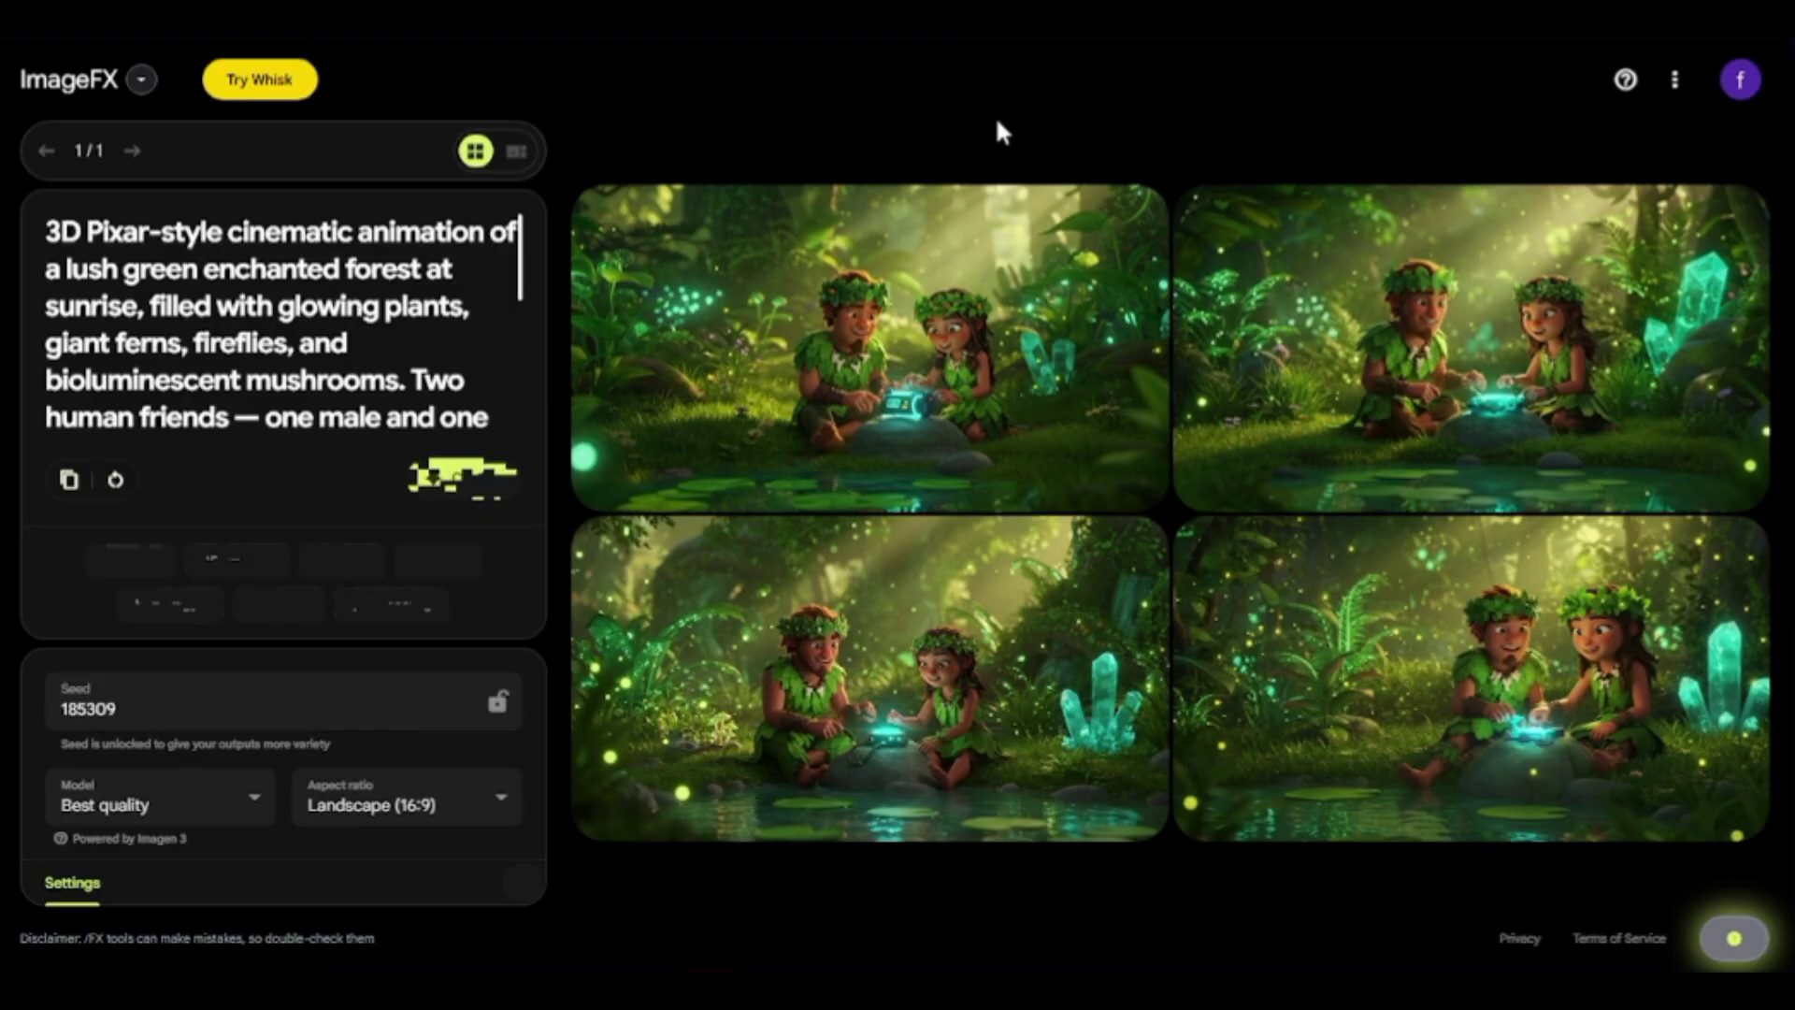
- Compare the generated forest images with the full wording of the Scene 1 prompt
mouse_move(1694, 378)
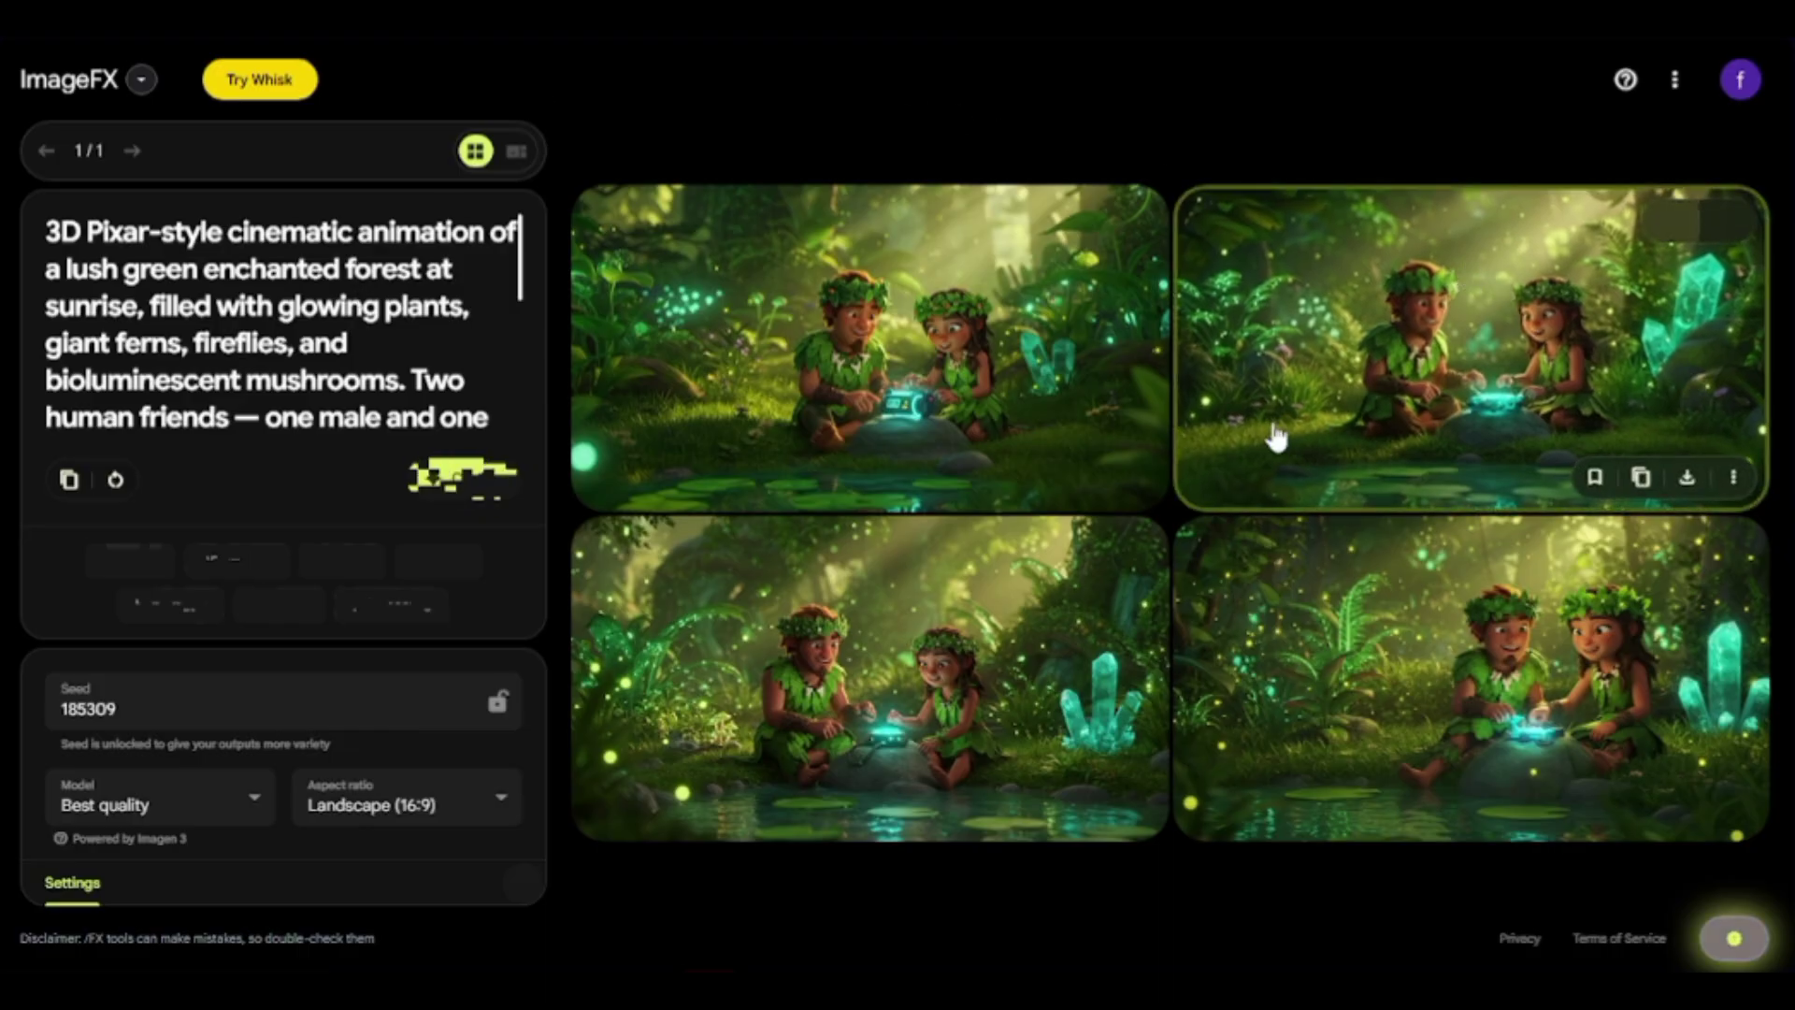
mouse_move(1044, 369)
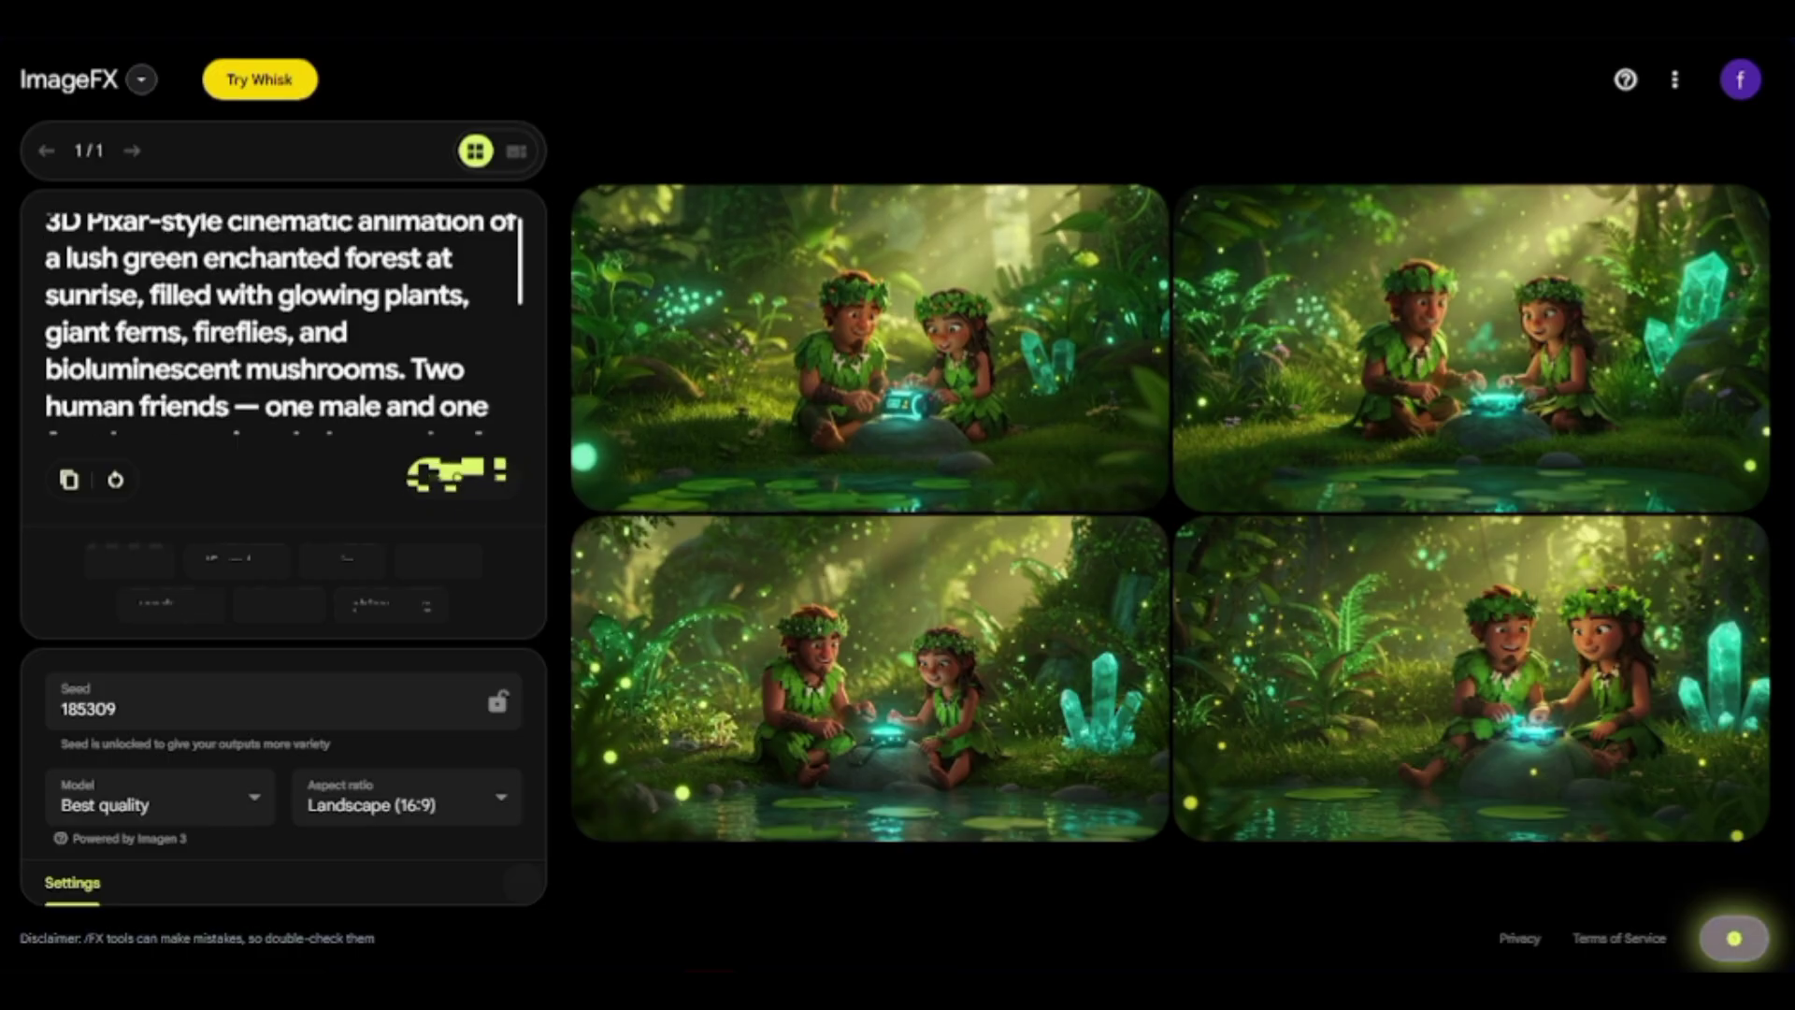
scroll(280, 323, down, 2)
scroll(280, 323, down, 3)
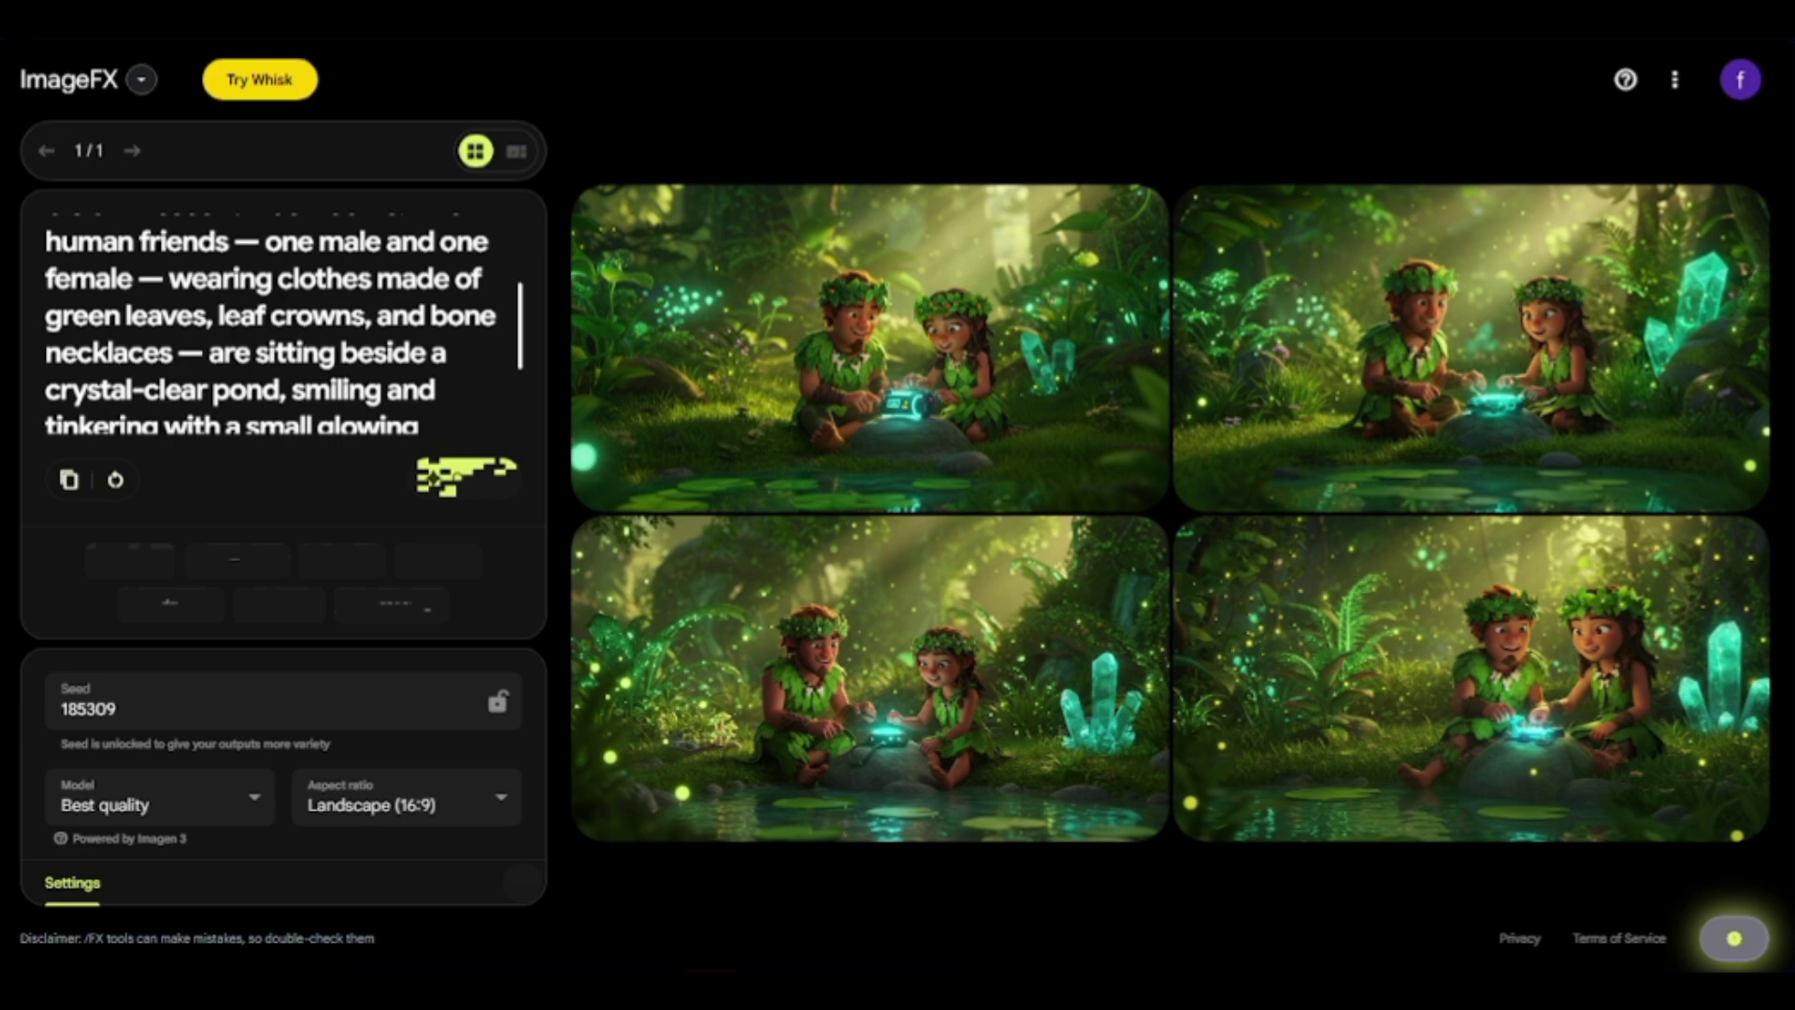
scroll(281, 323, down, 1)
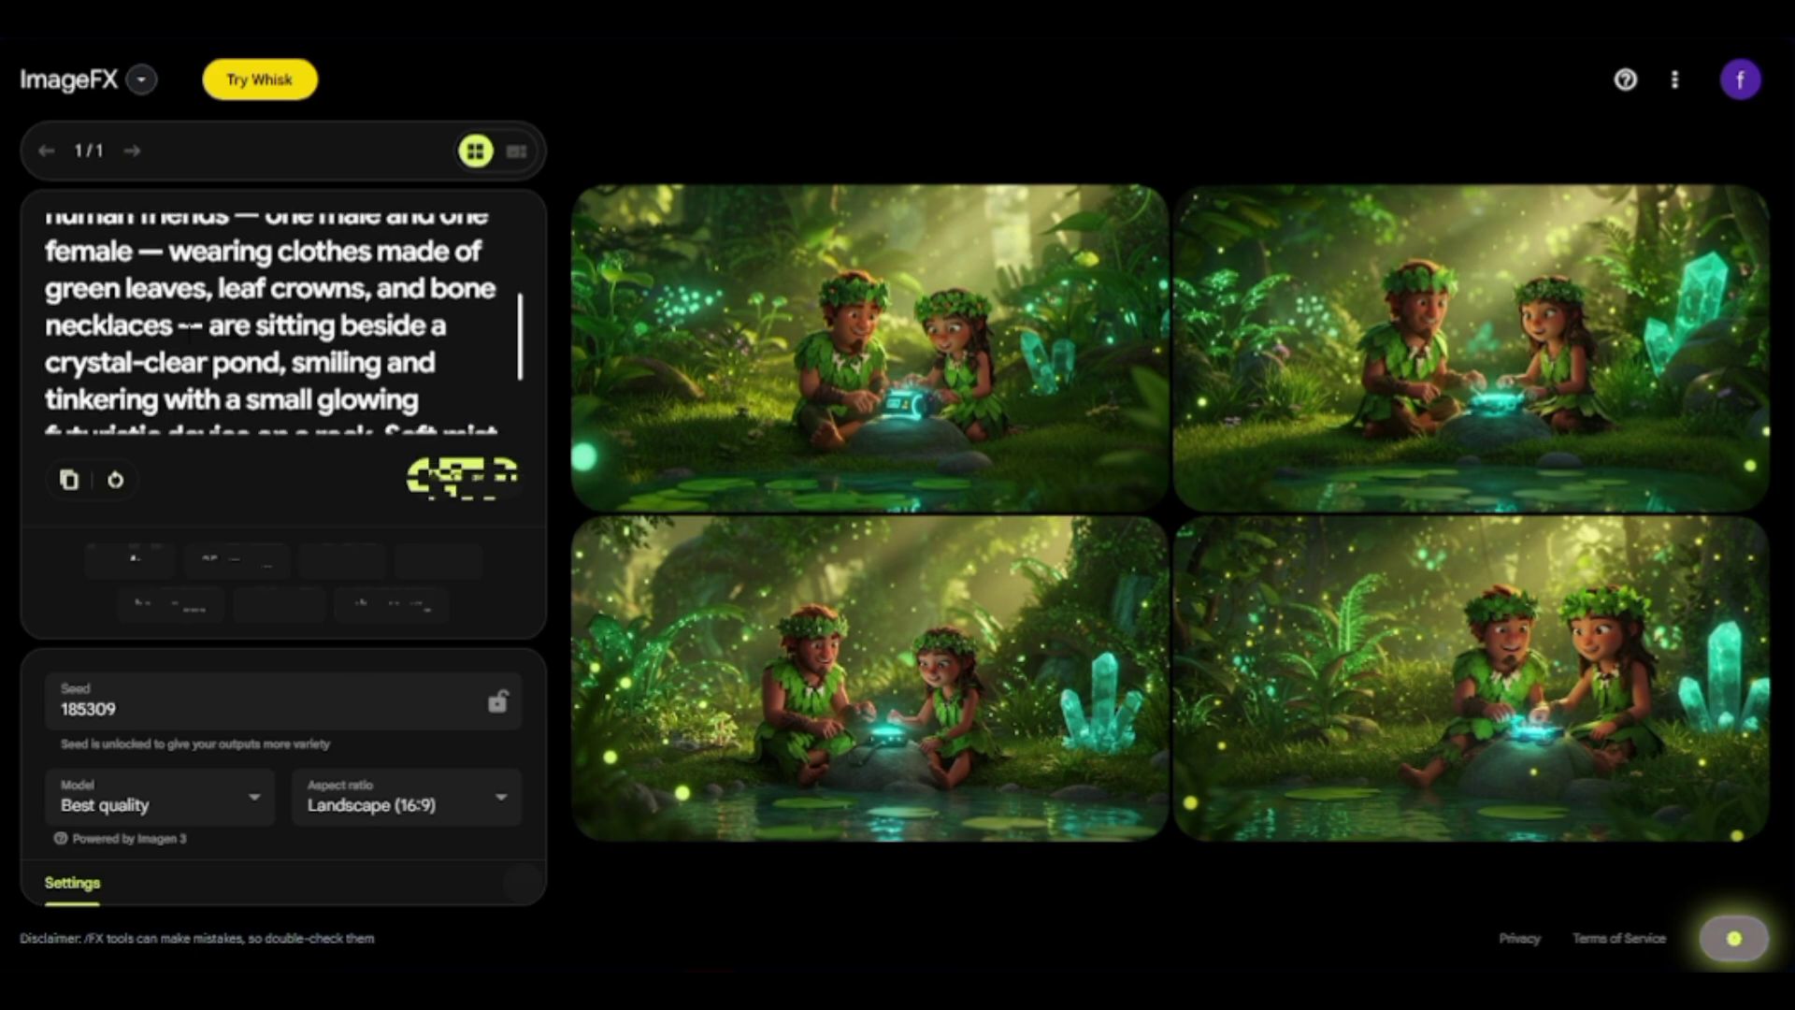
scroll(281, 322, down, 2)
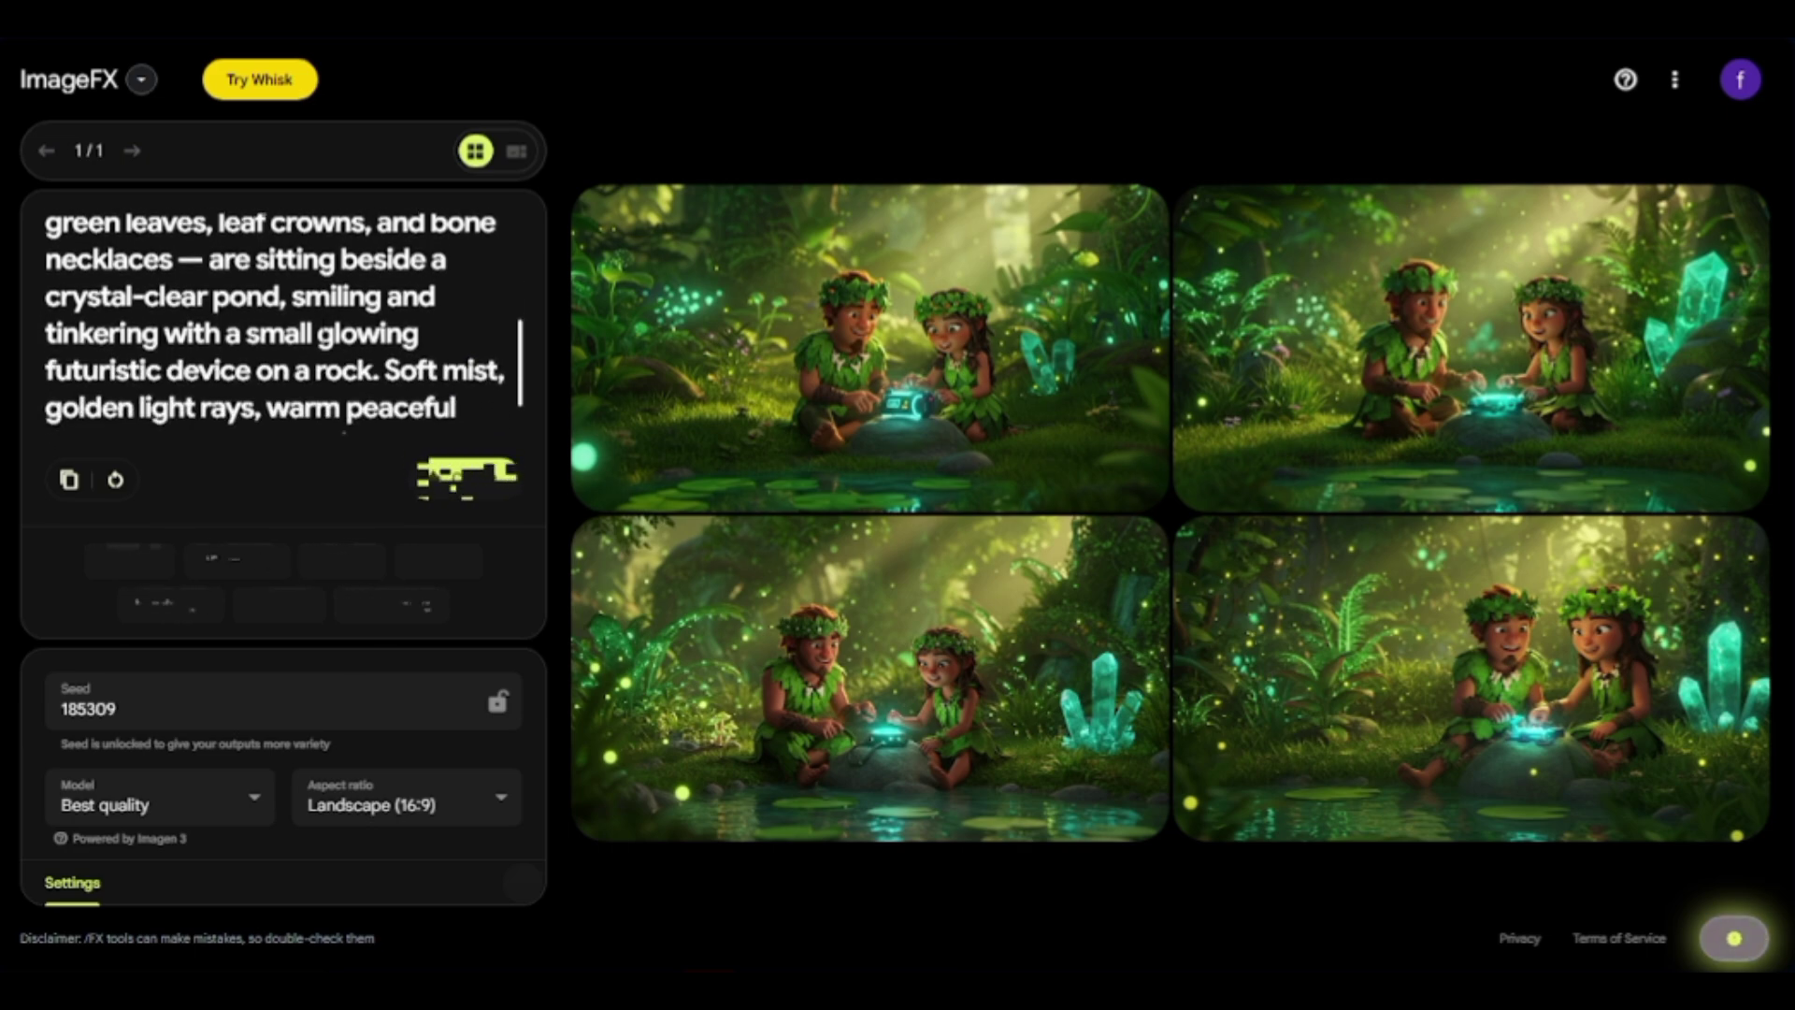
scroll(281, 323, down, 2)
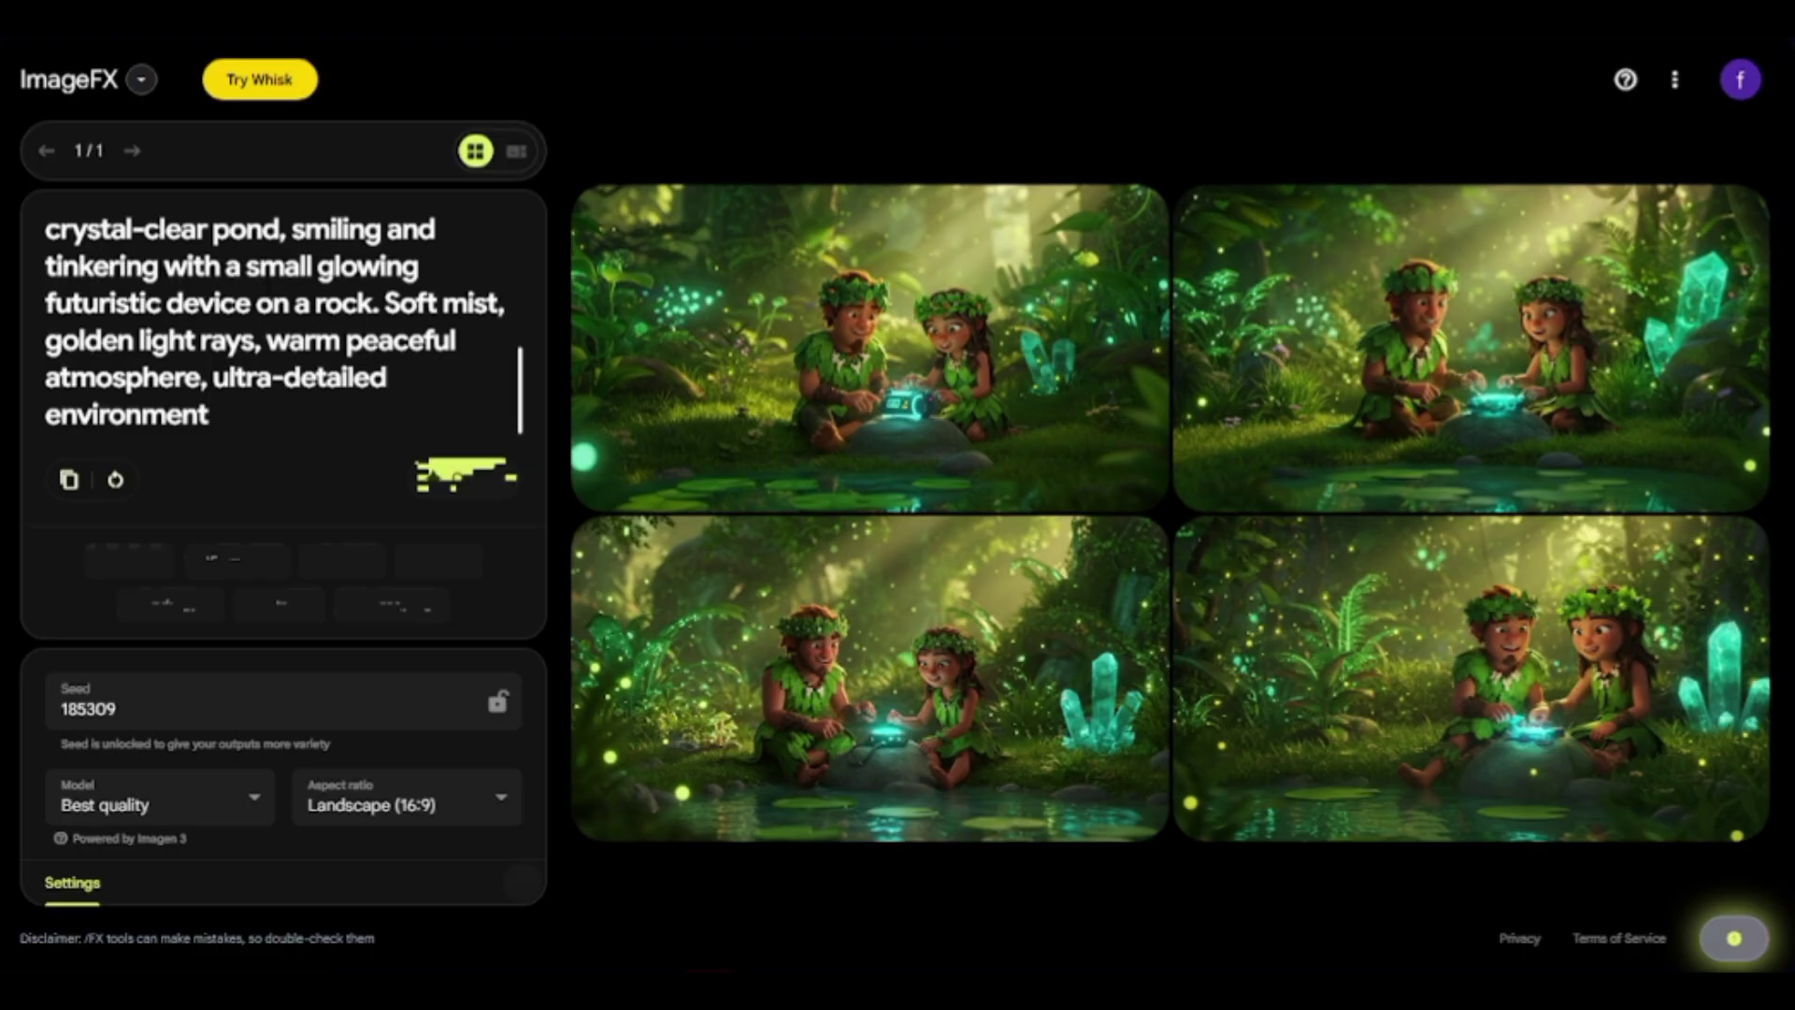
- Download the first and fourth generated images of the two friends by the pond
mouse_move(821, 344)
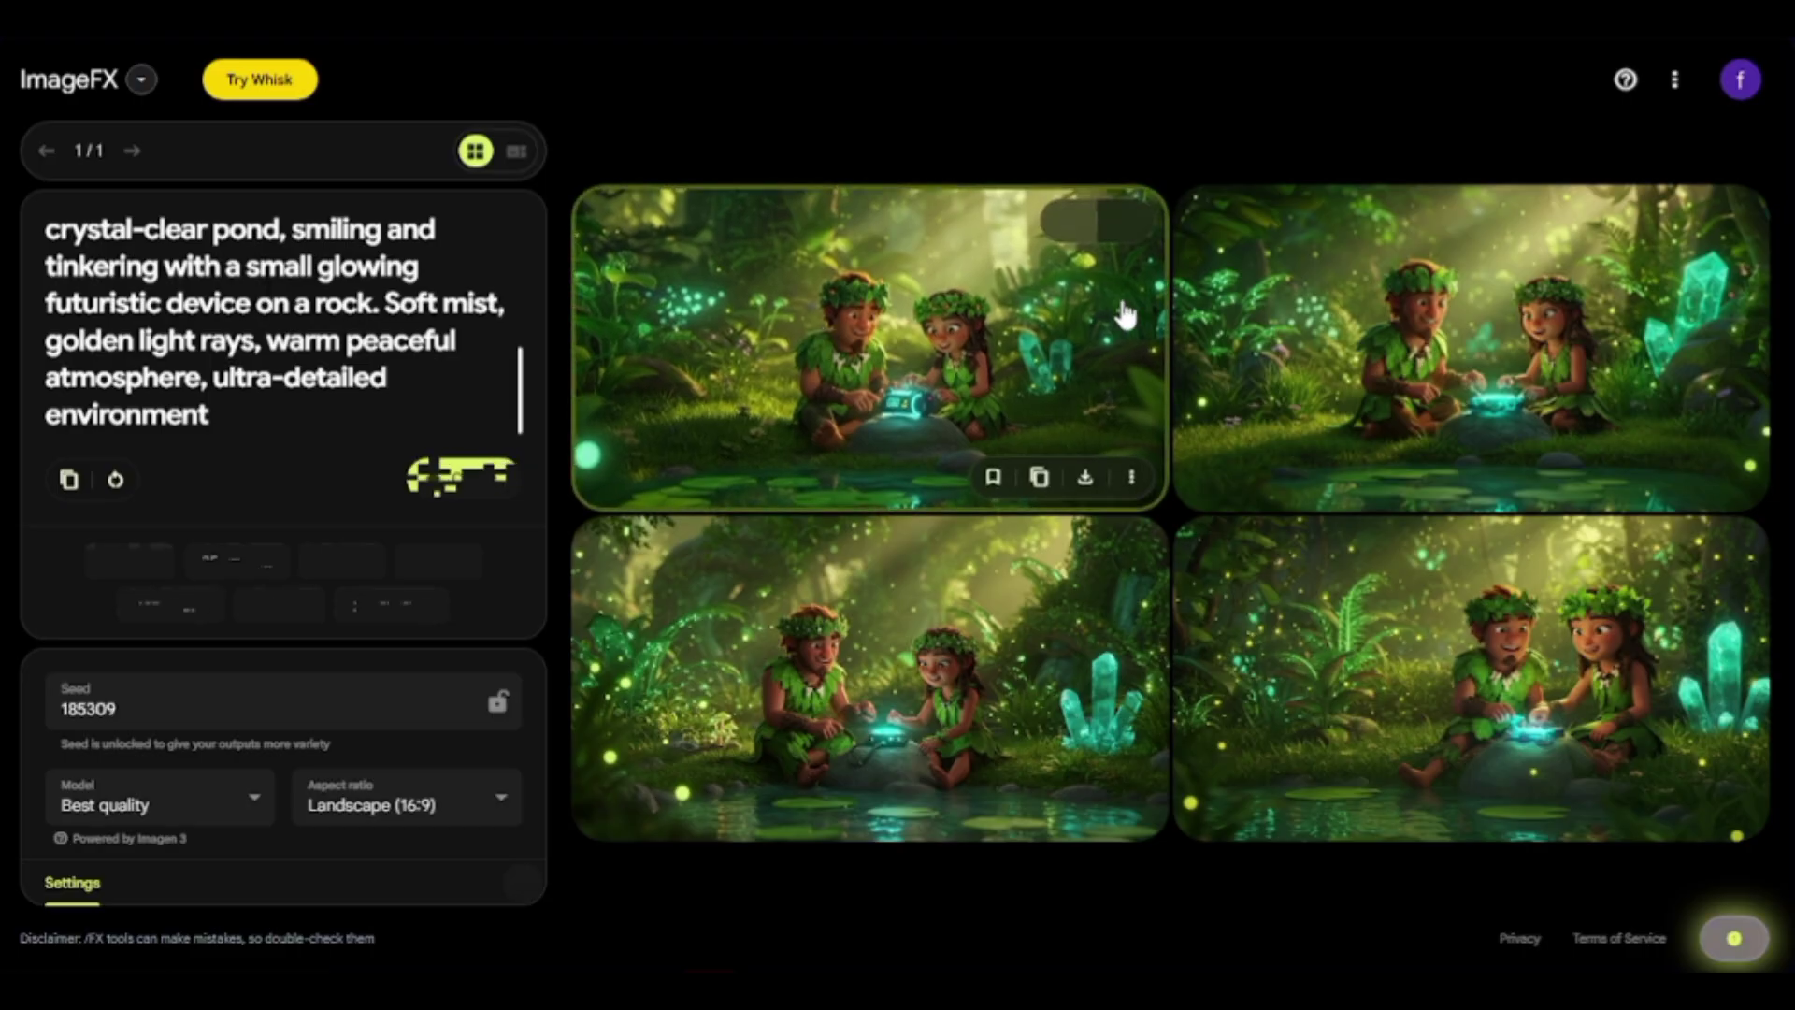
click(1086, 479)
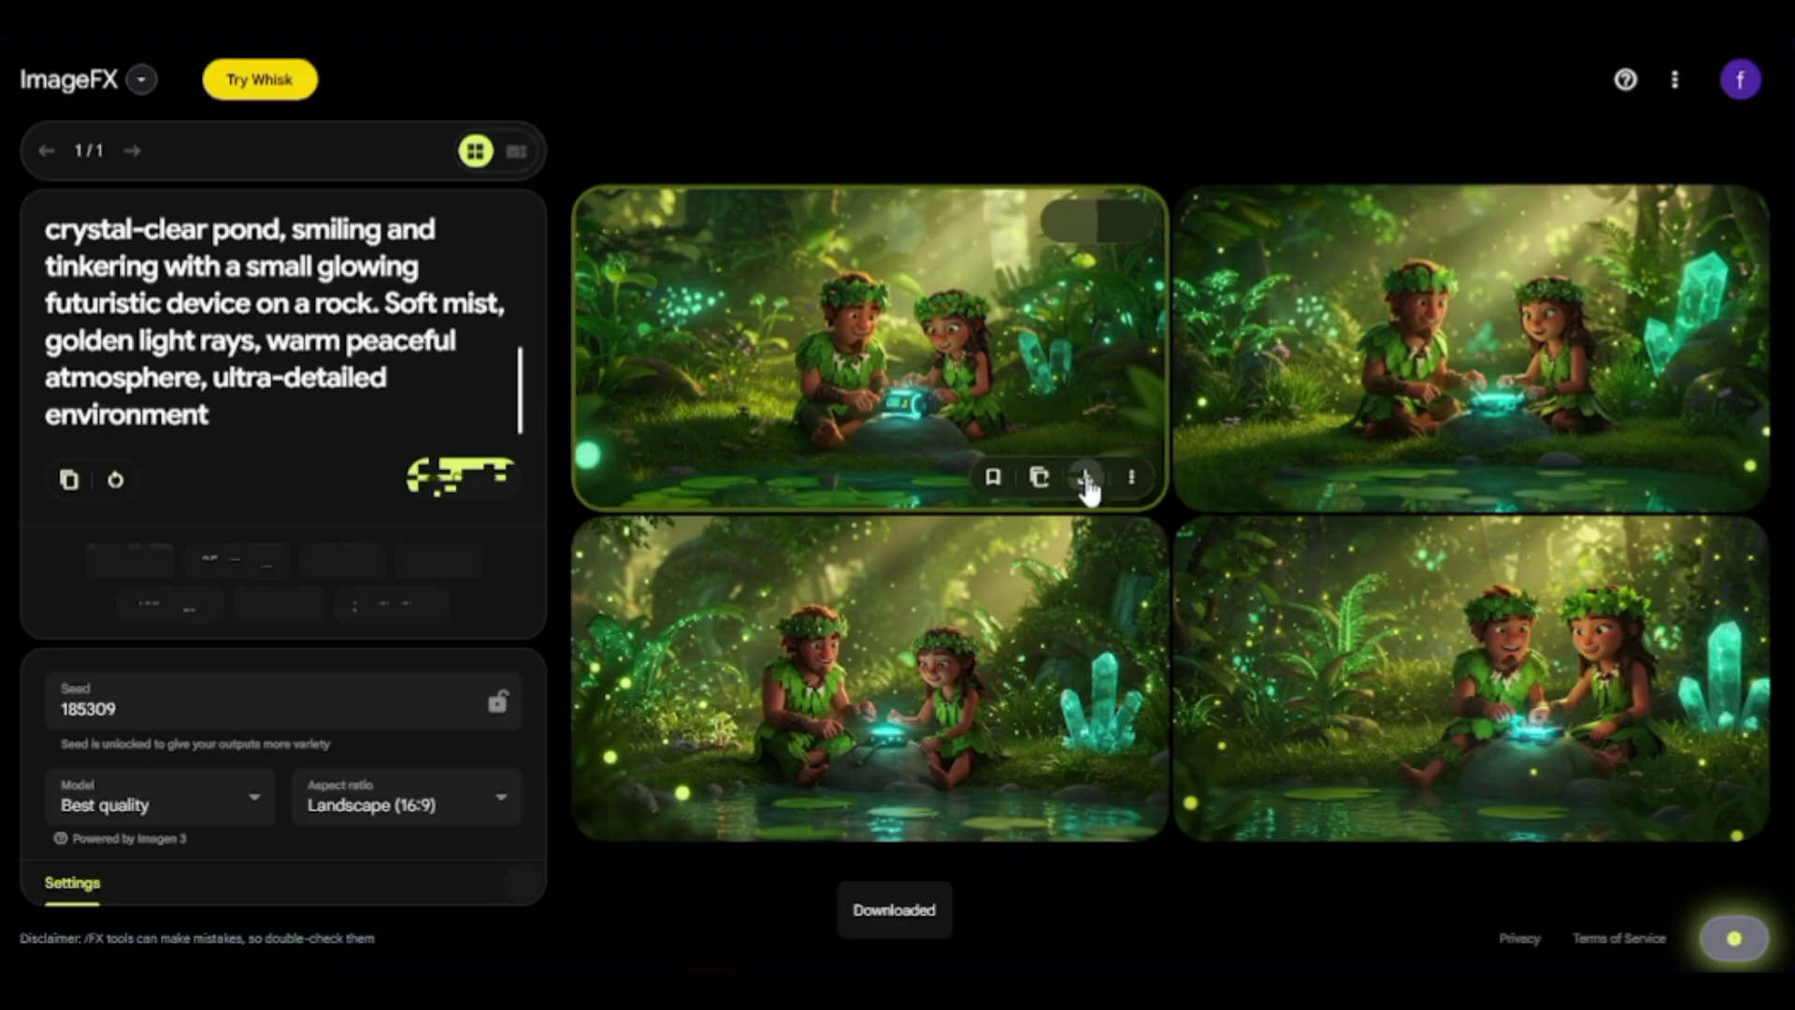
mouse_move(1671, 689)
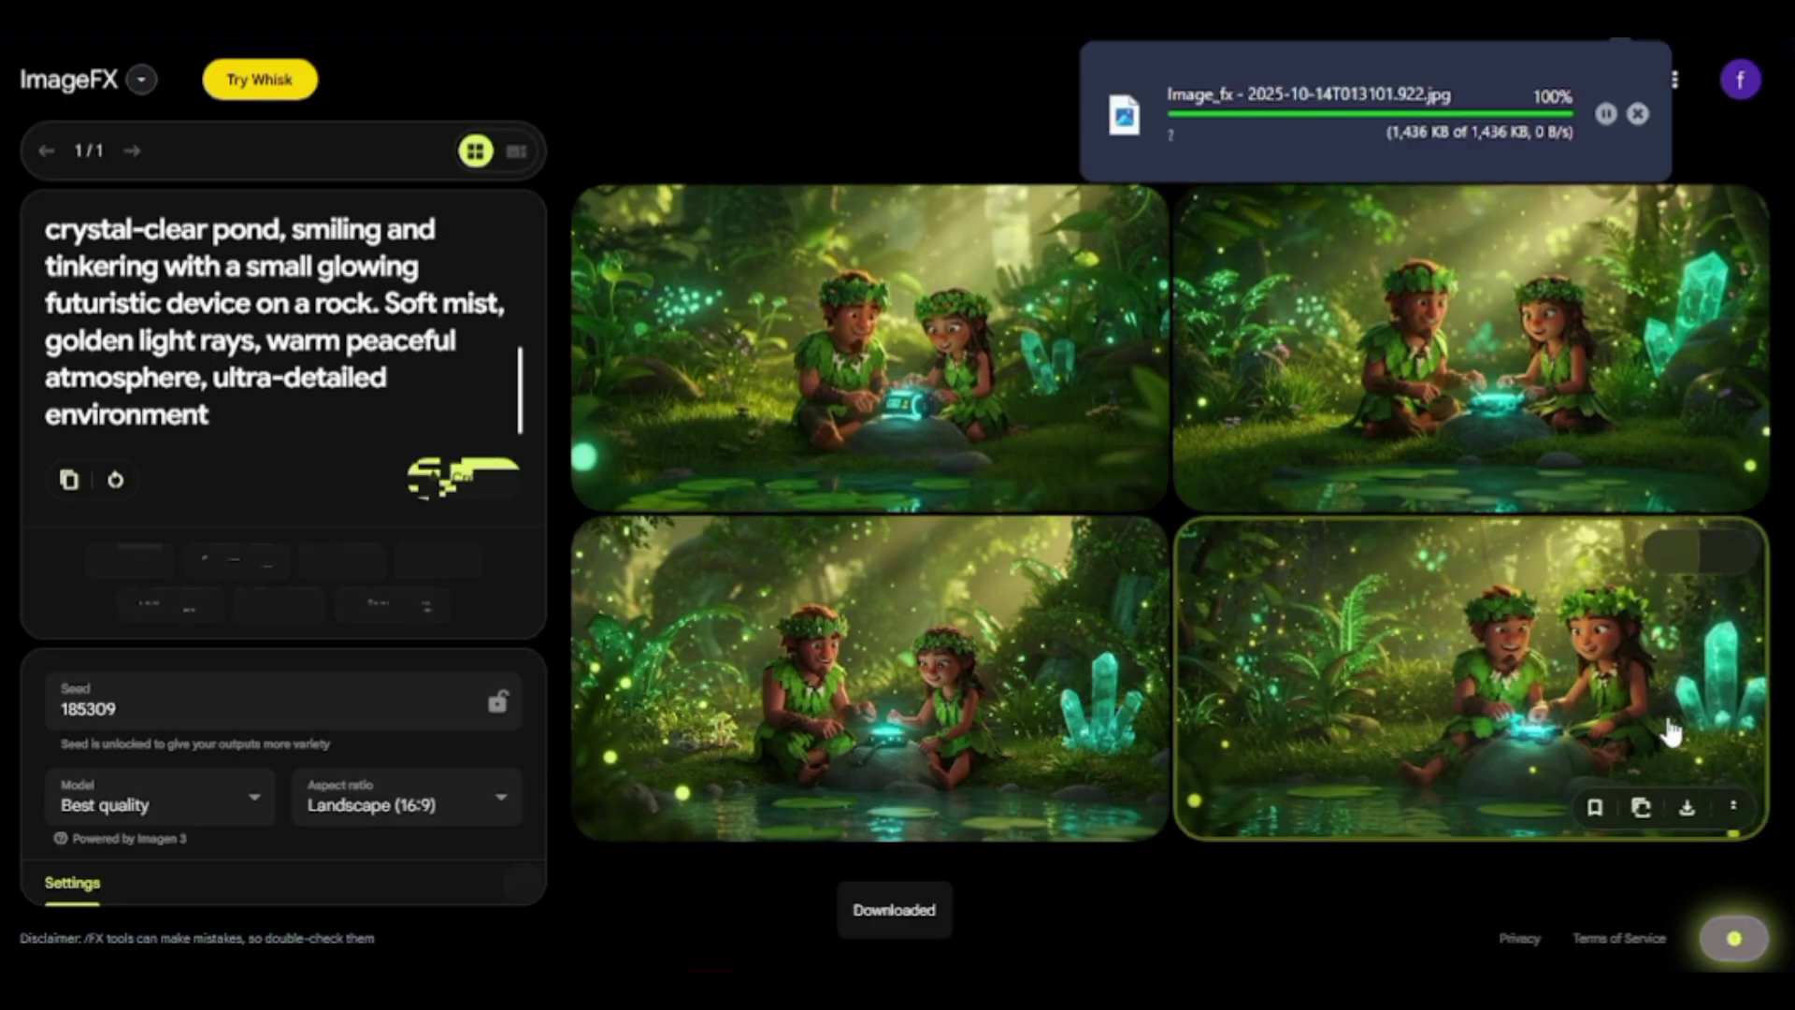
click(1680, 807)
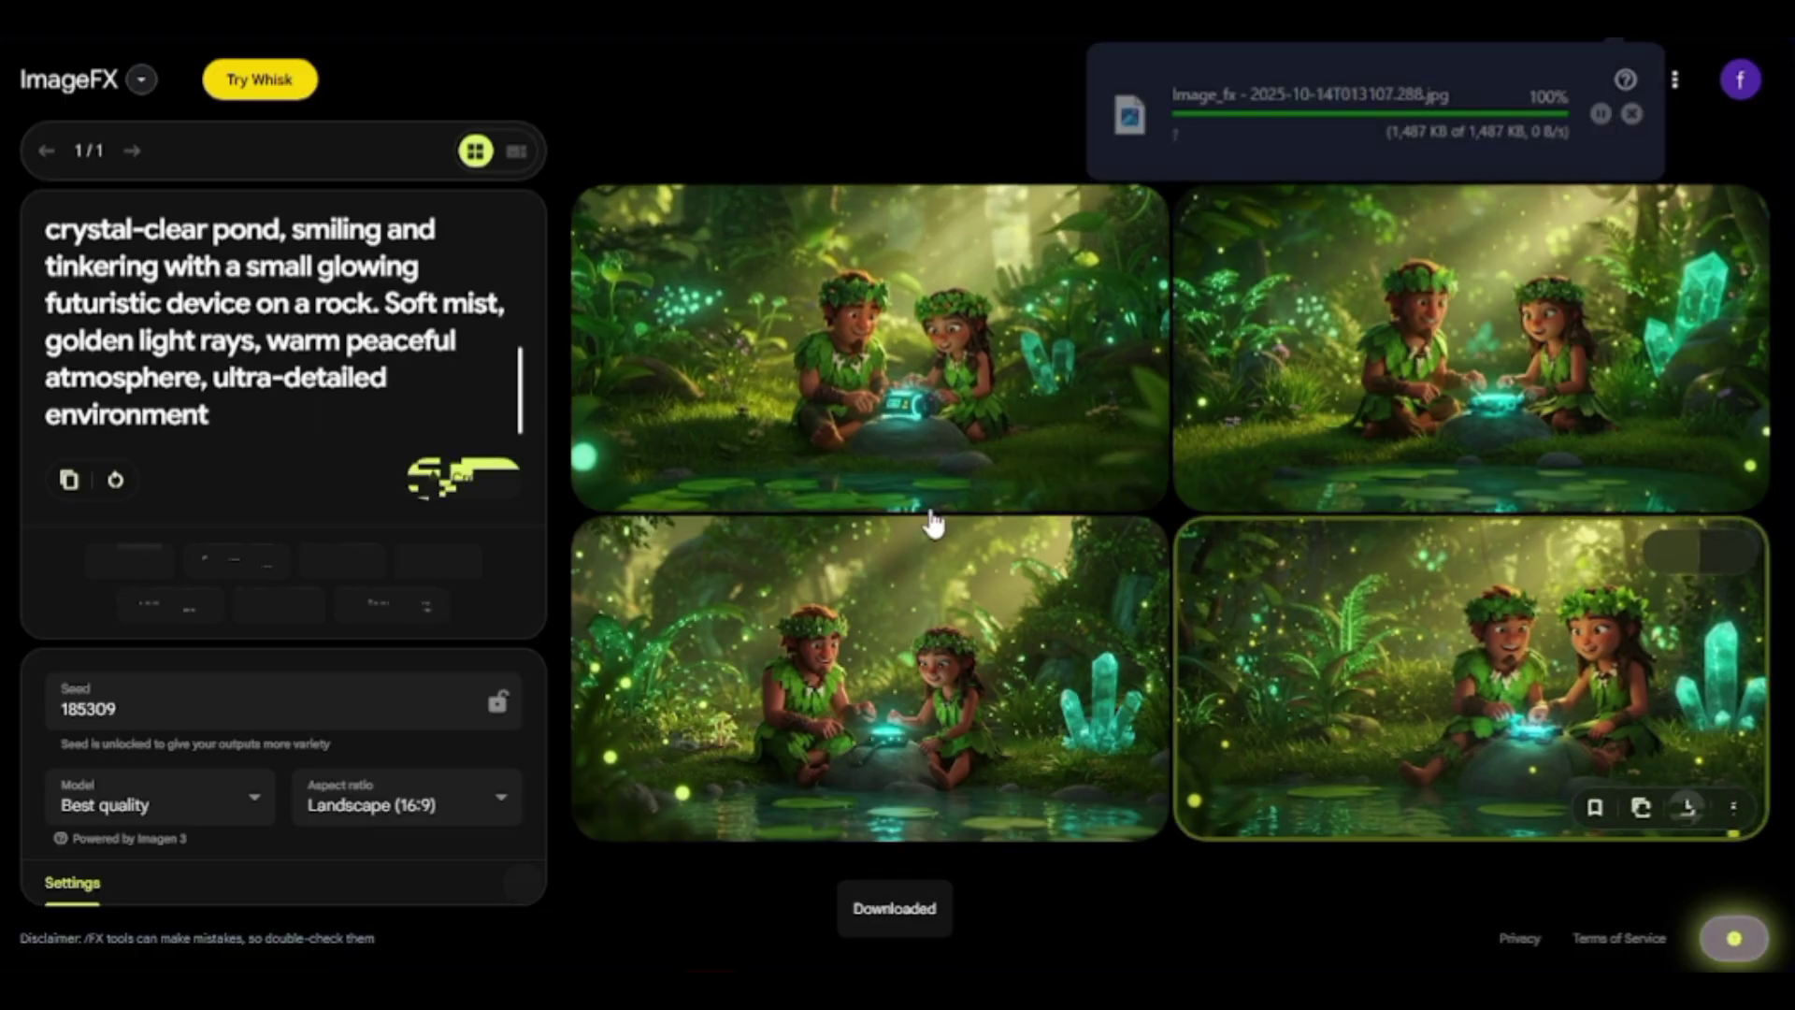
- Generate another batch of images from the same Scene 1 prompt
click(466, 479)
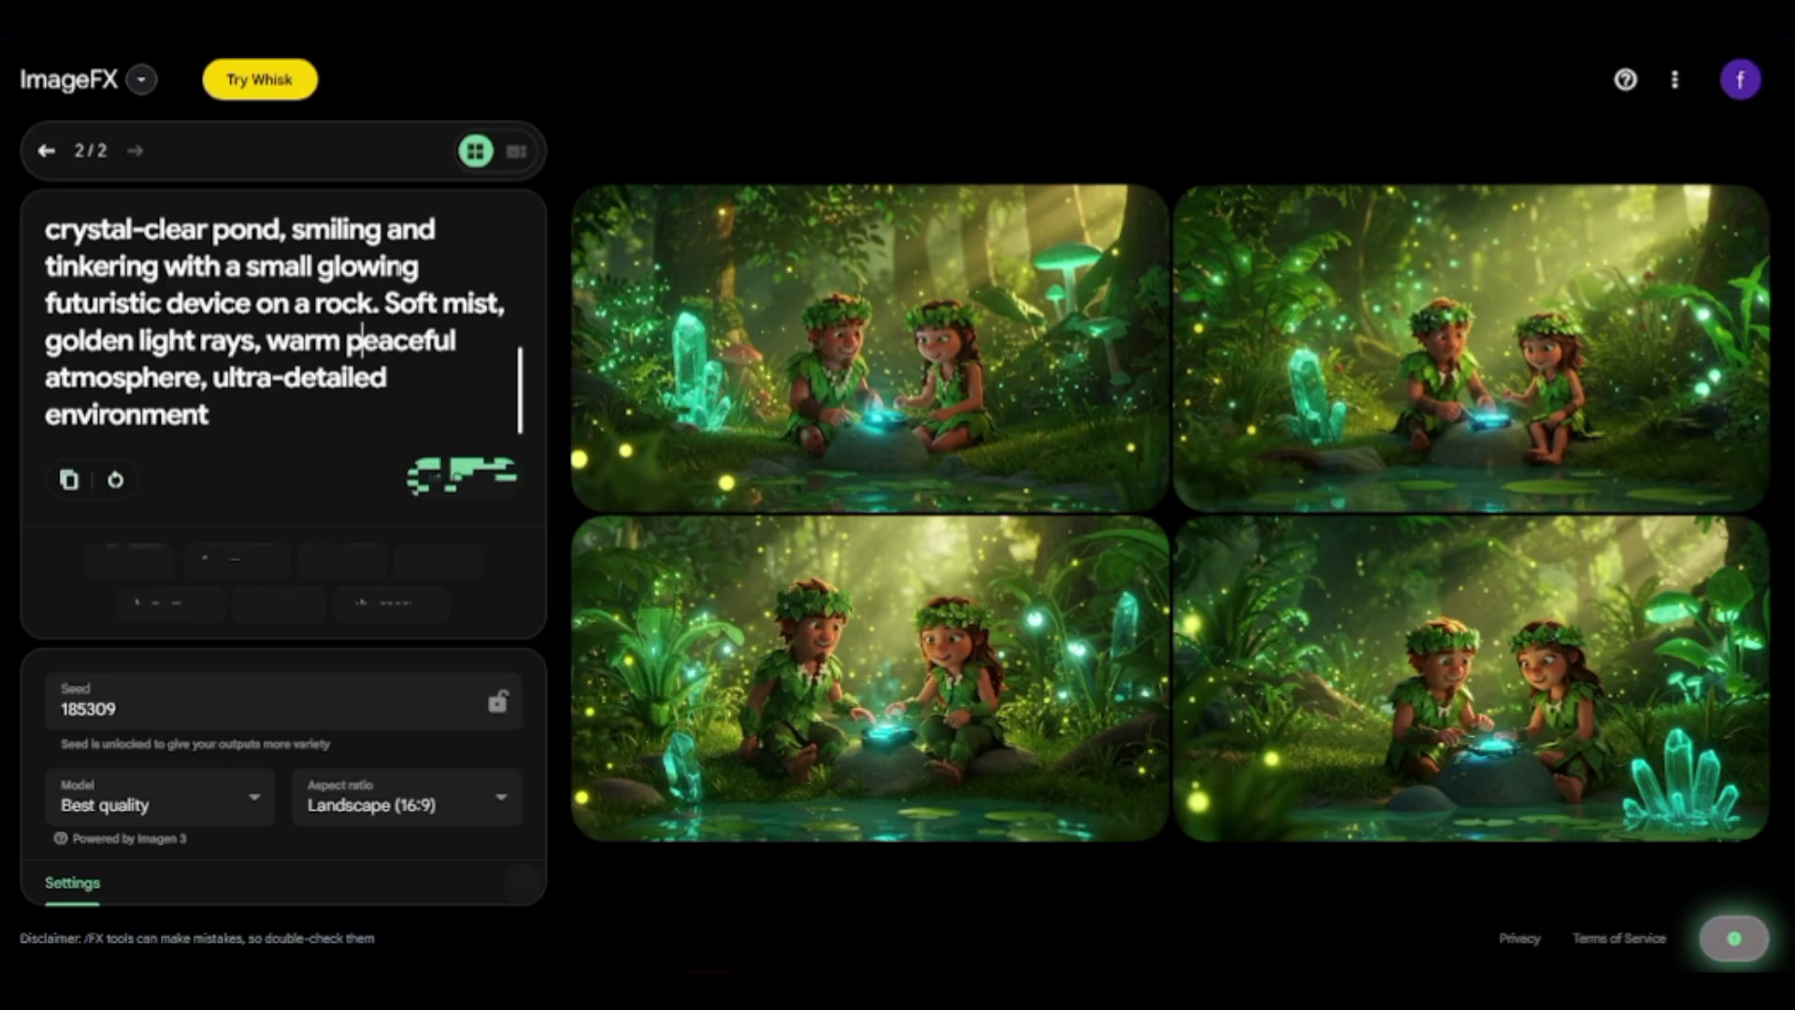
- Check the earlier Scene 1 batch, copy the Scene 2 prompt from ChatGPT, and generate images from it in ImageFX
click(45, 152)
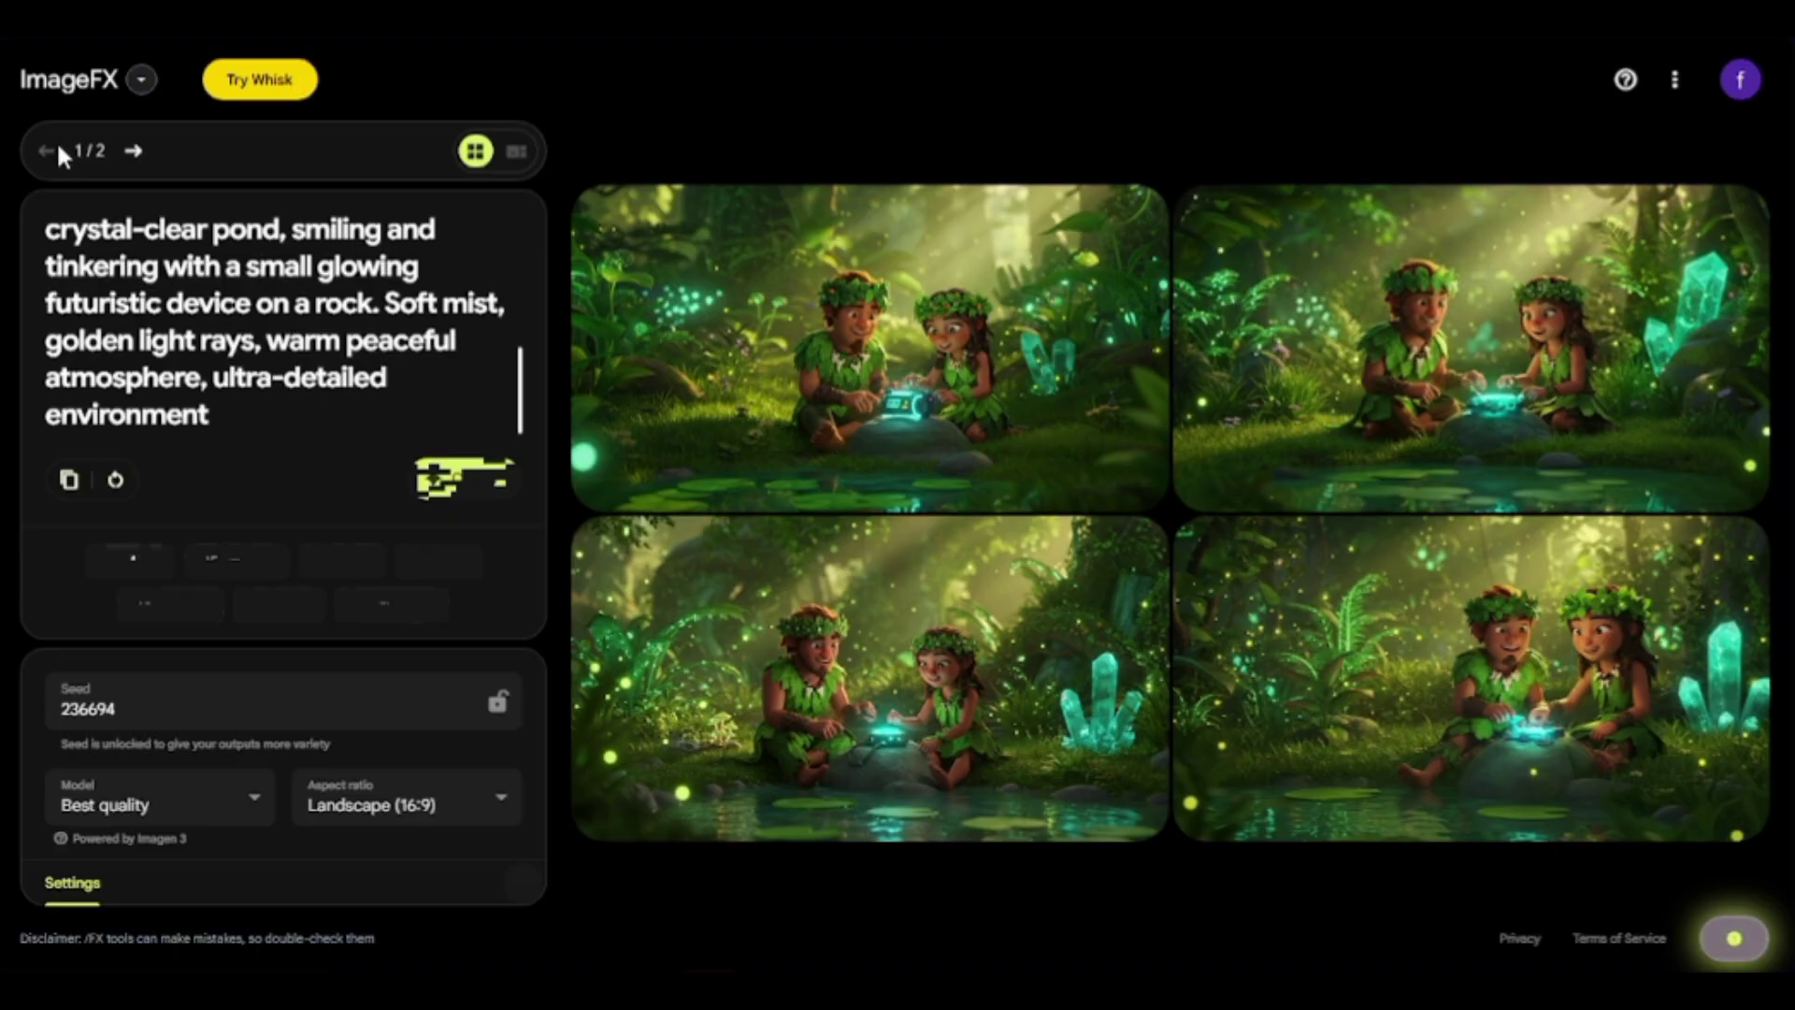
click(134, 151)
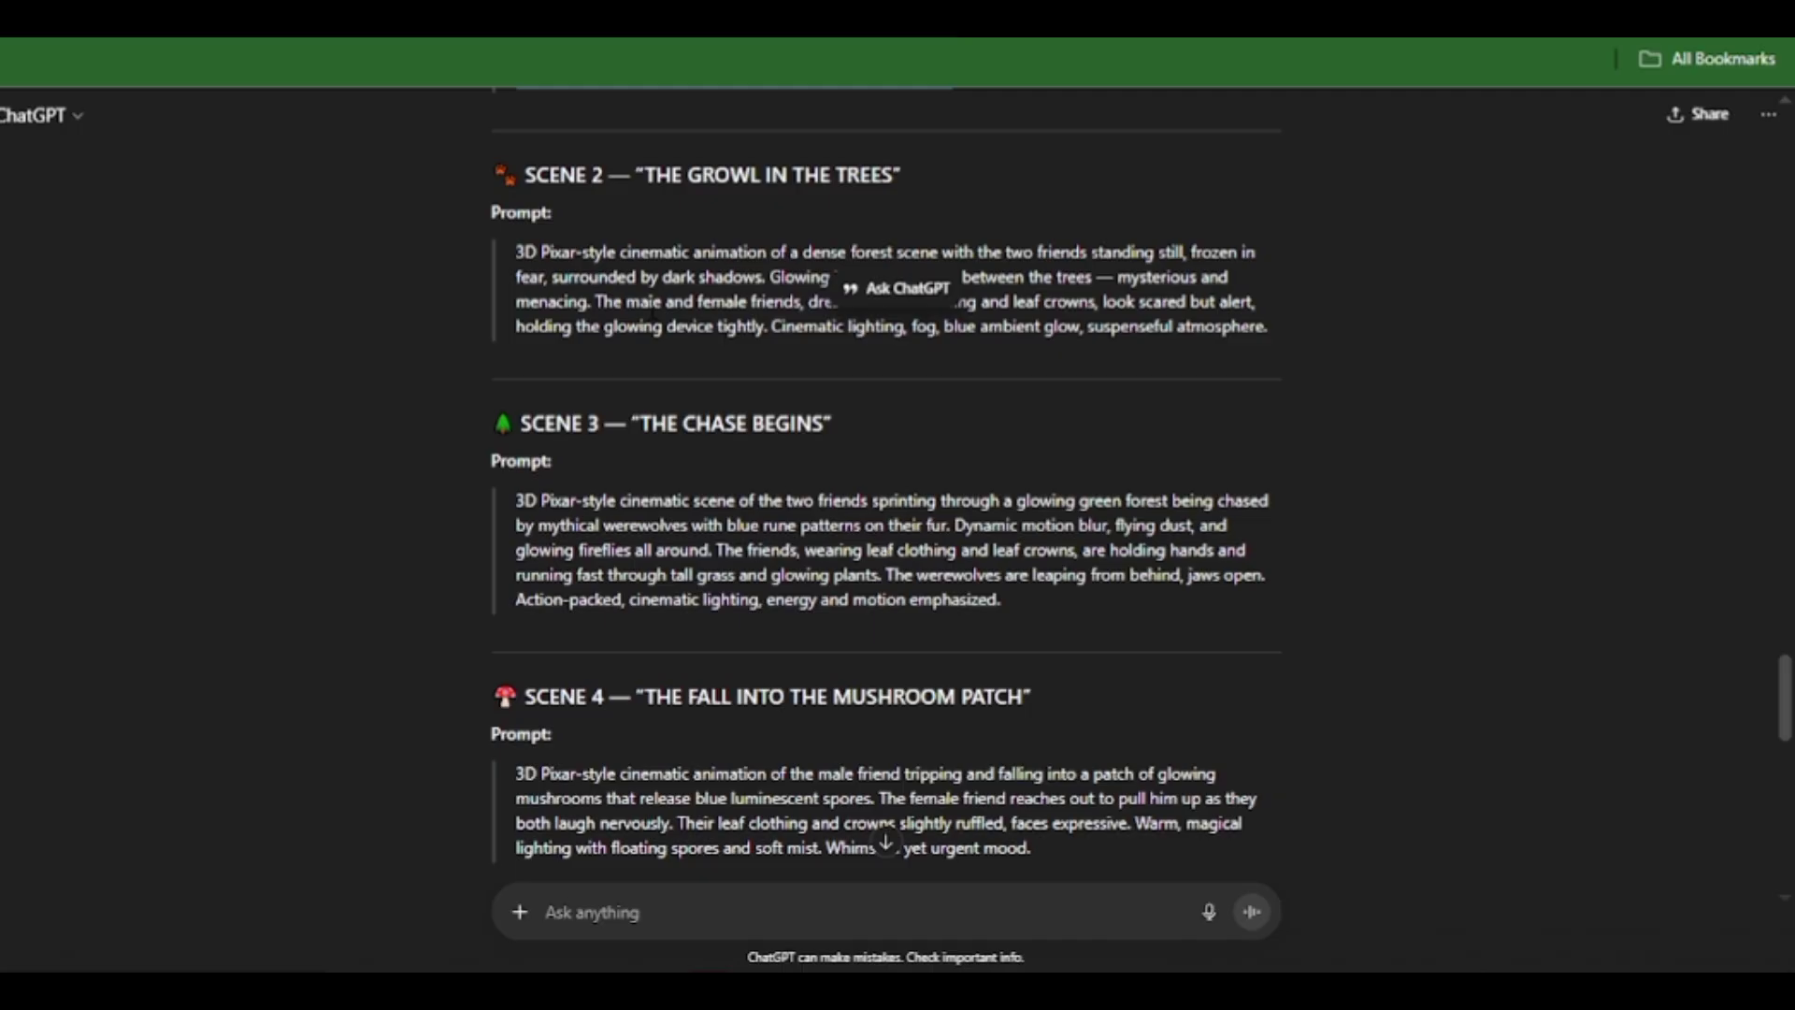
drag(516, 252, 1281, 334)
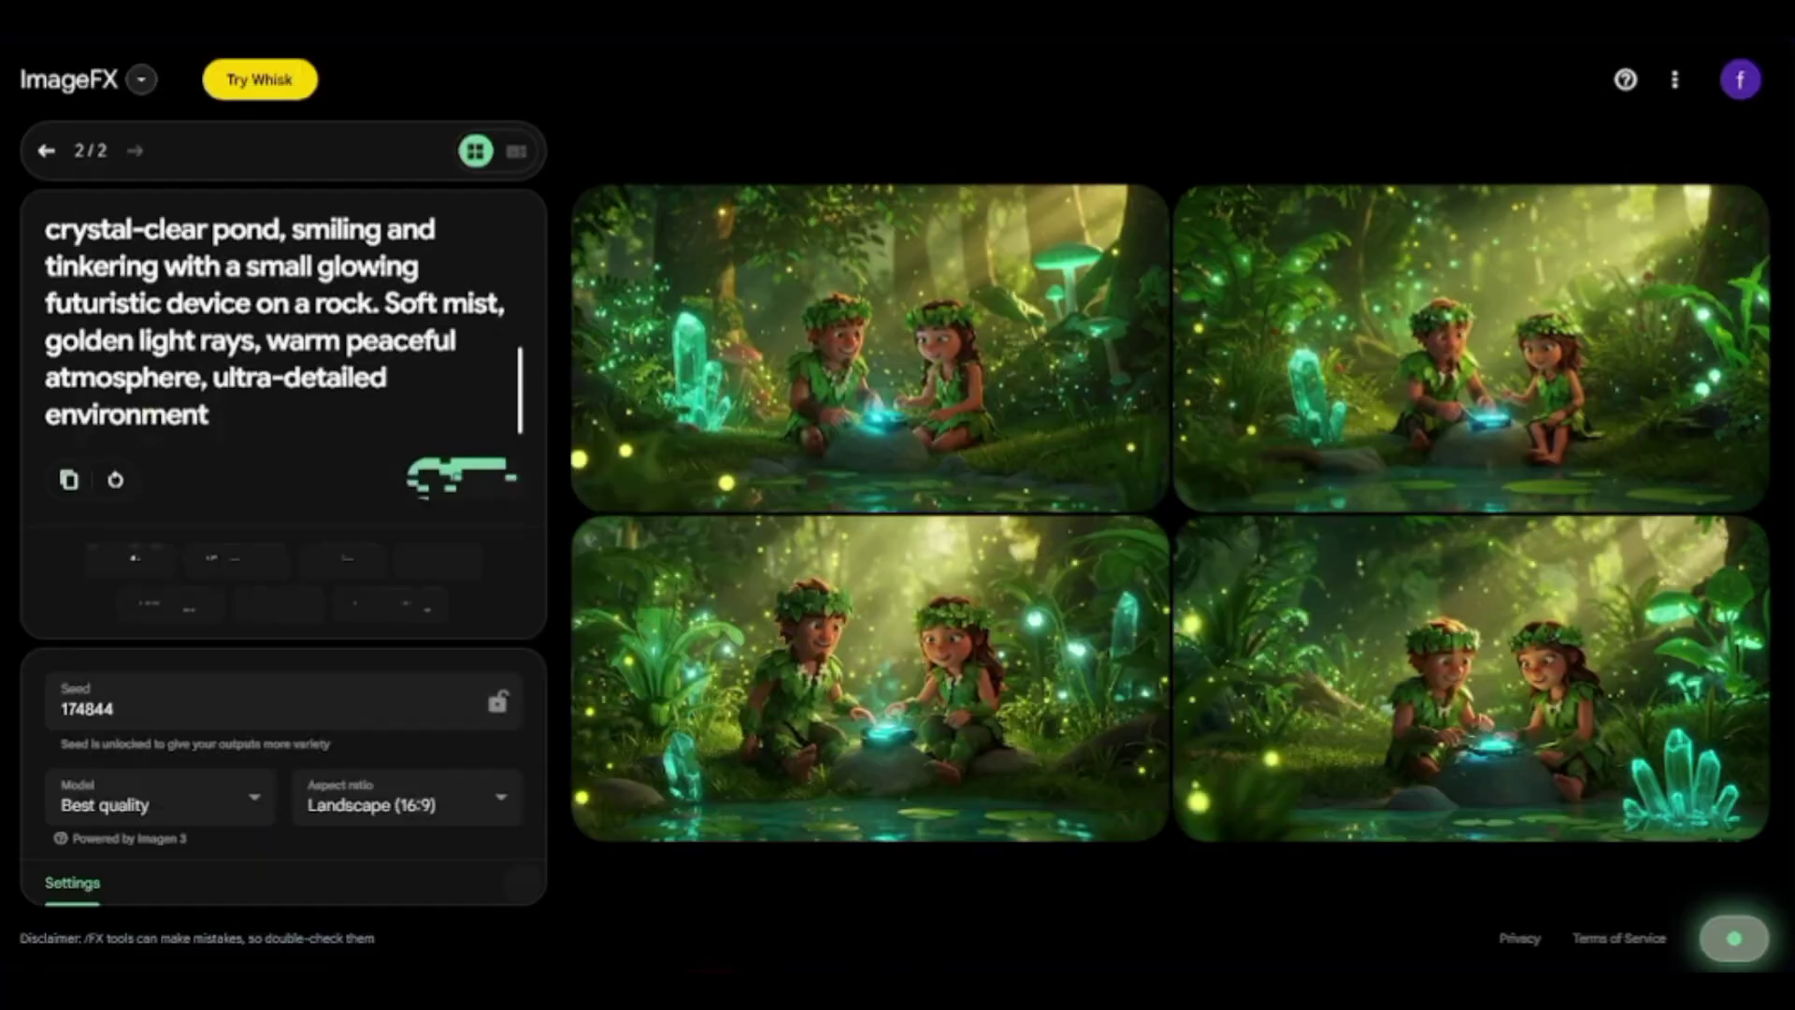
key(ctrl+a)
key(ctrl+v)
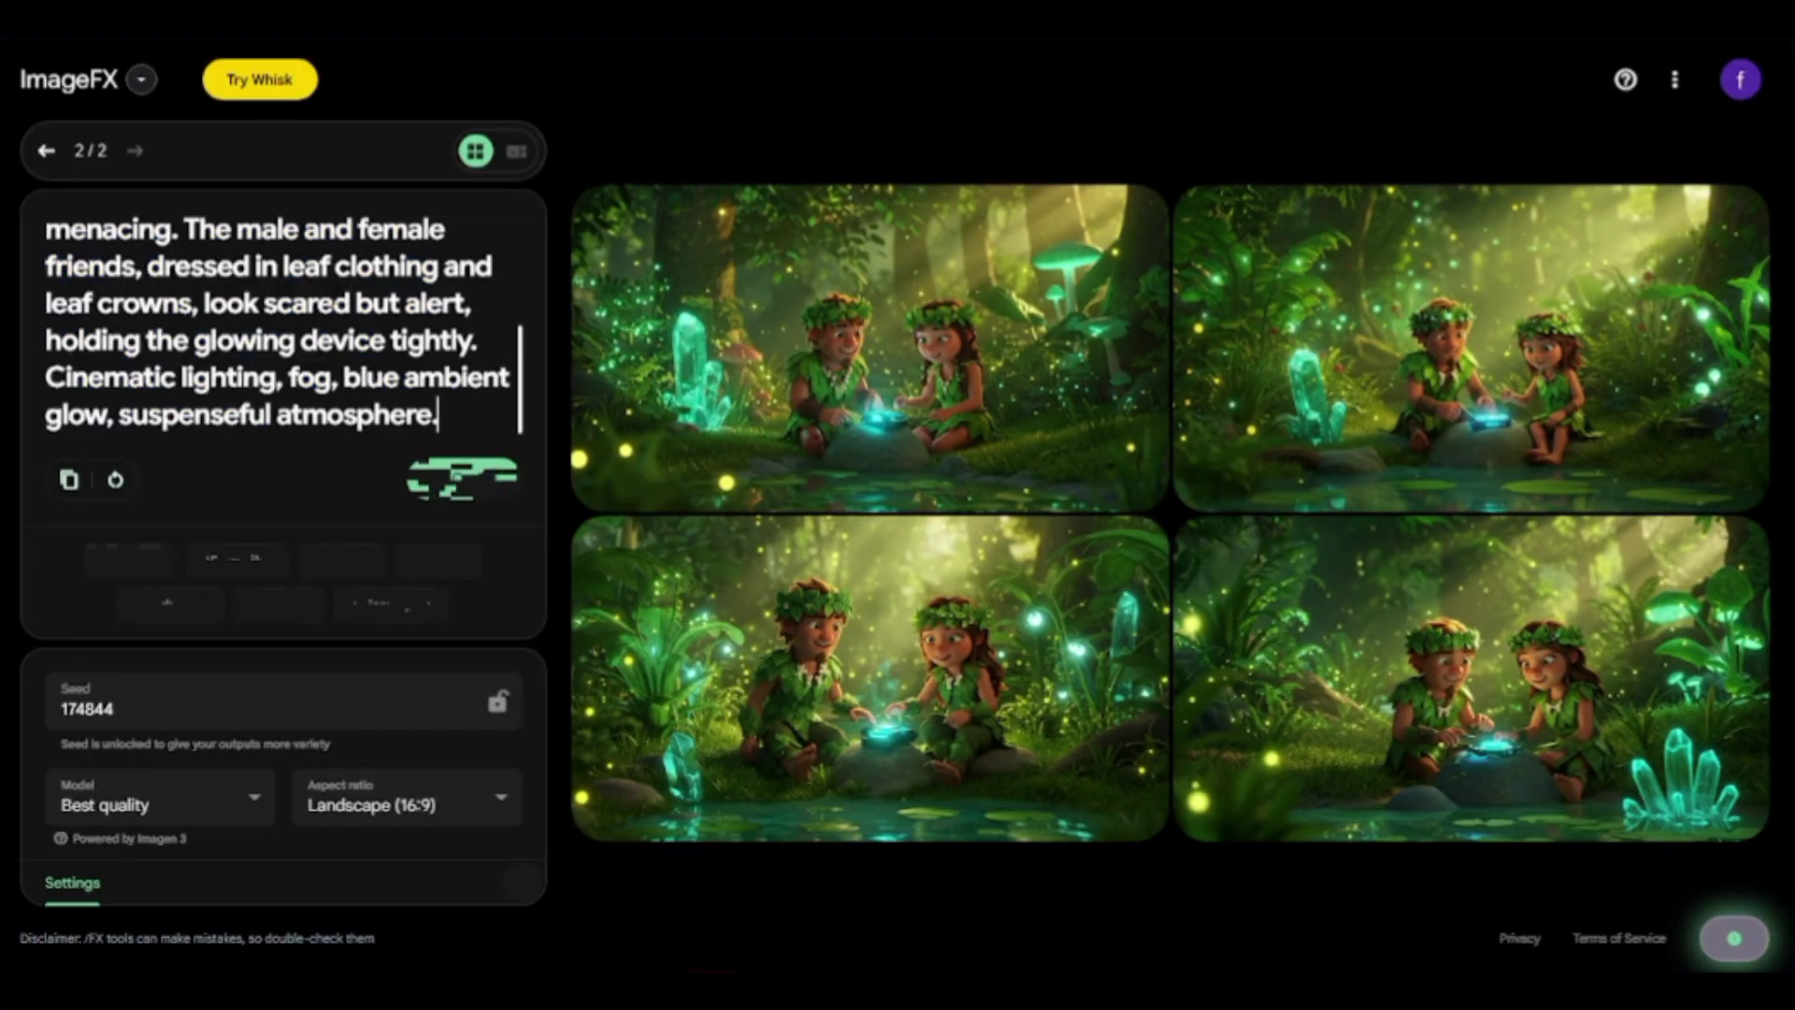
click(458, 474)
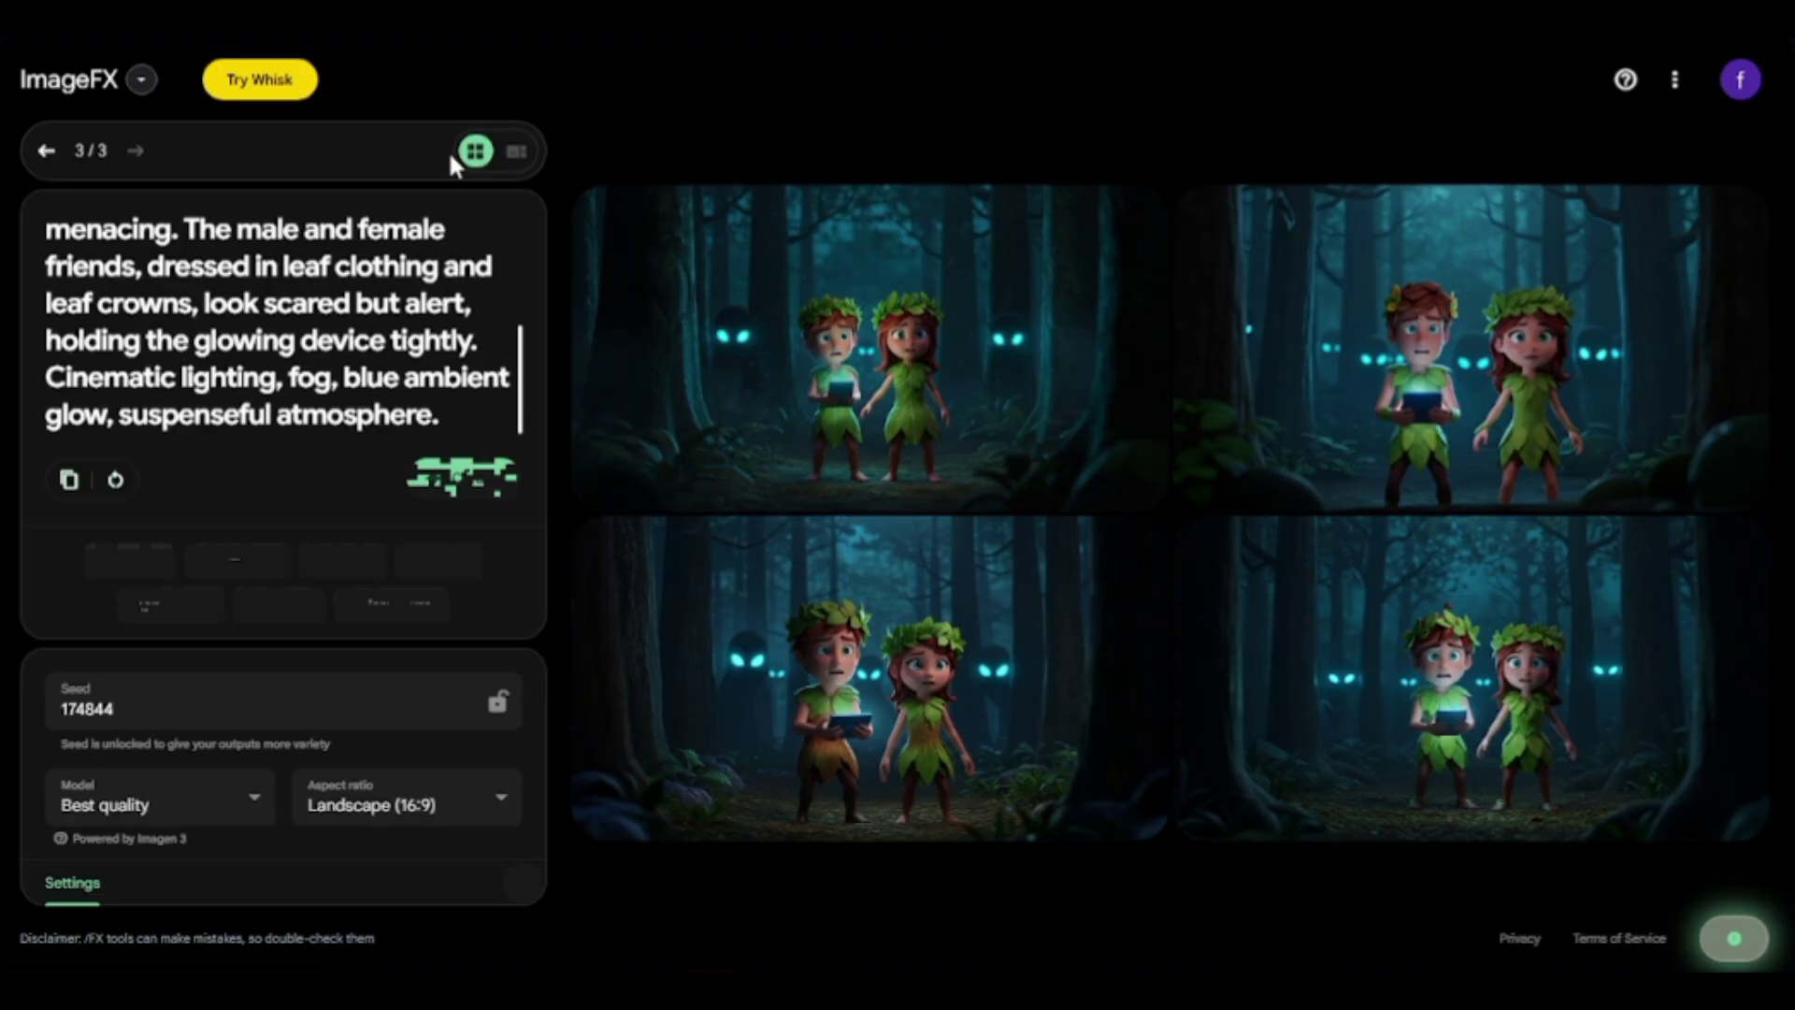
- Review the Scene 2 prompt against the generated images and generate another batch from the same prompt
click(284, 267)
scroll(285, 266, up, 5)
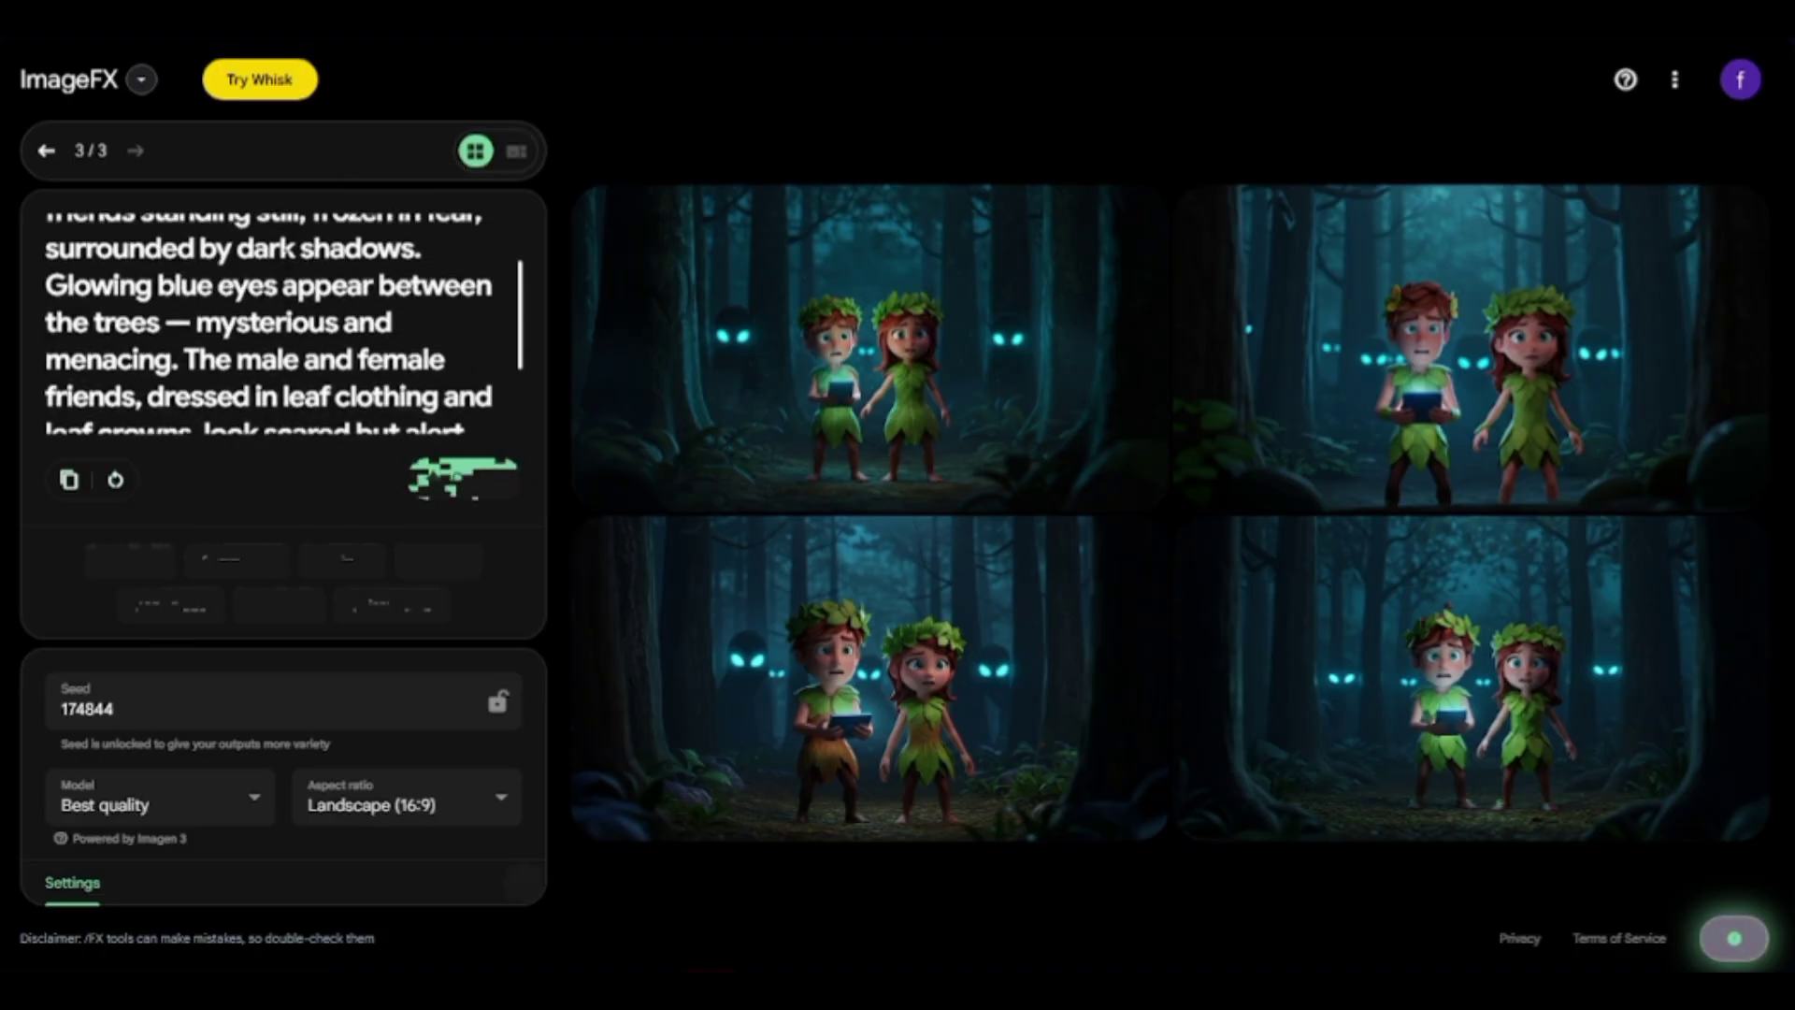
scroll(284, 322, down, 3)
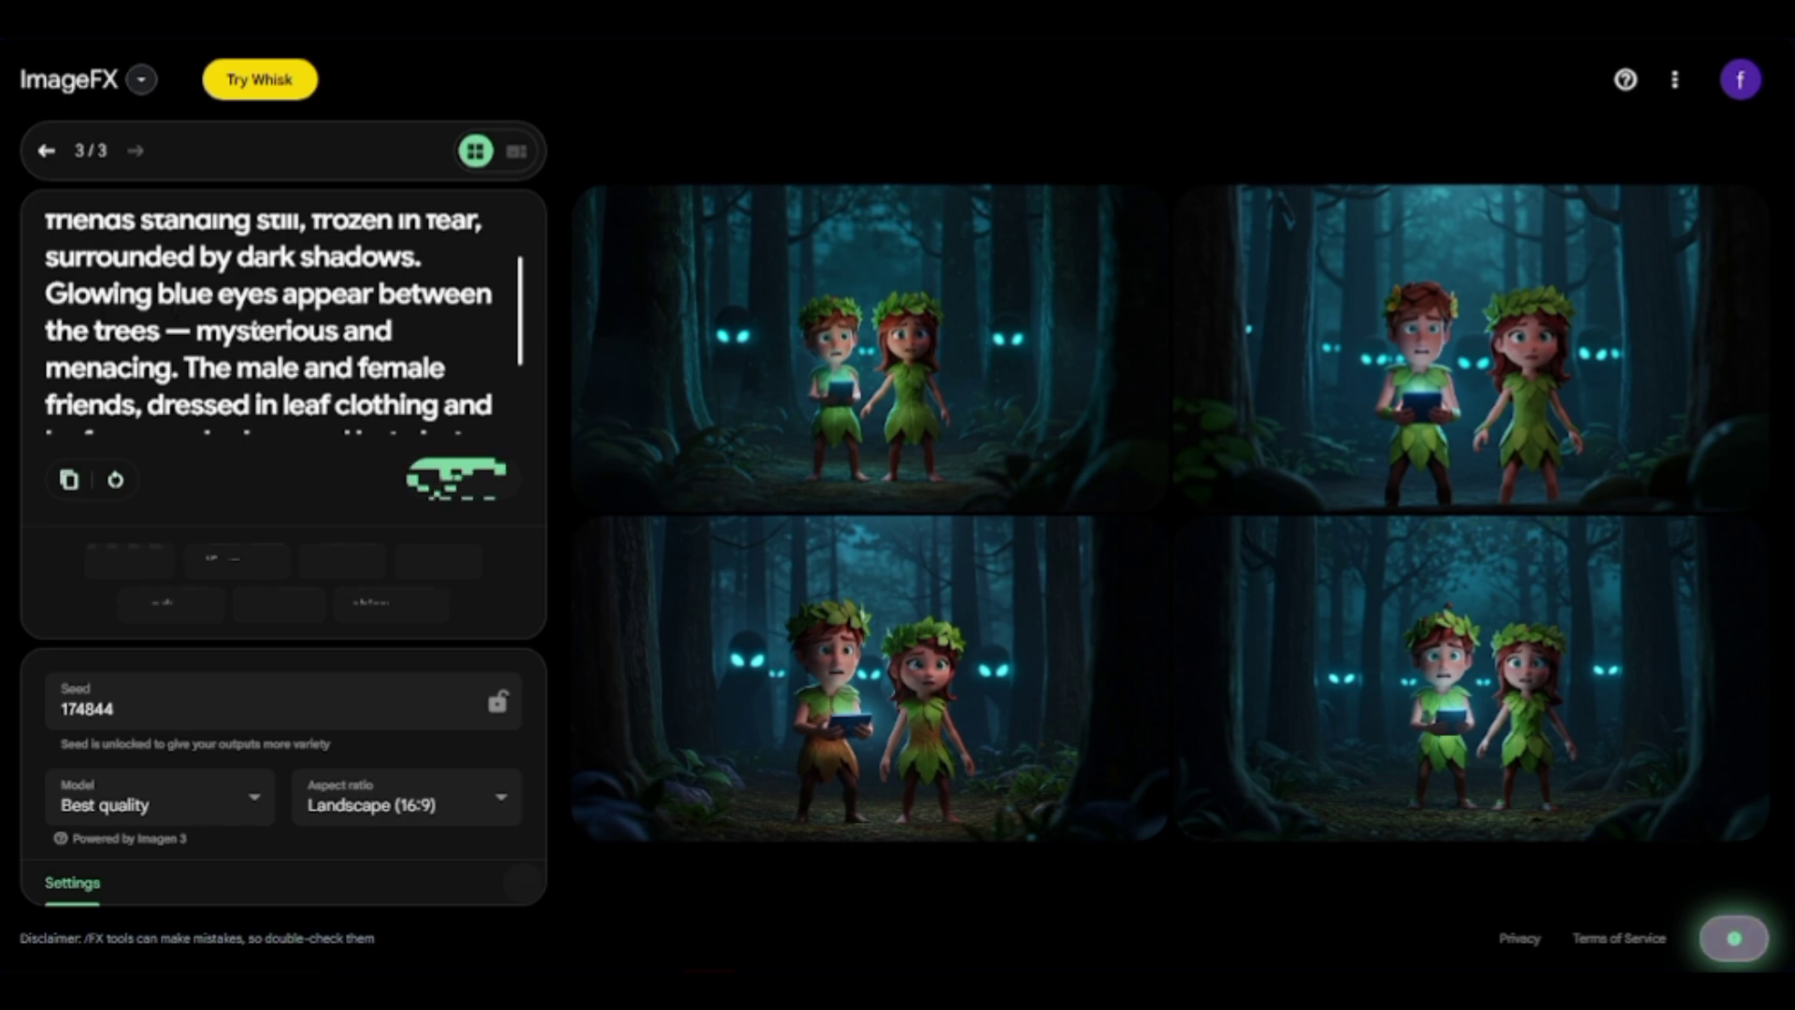
scroll(283, 344, down, 2)
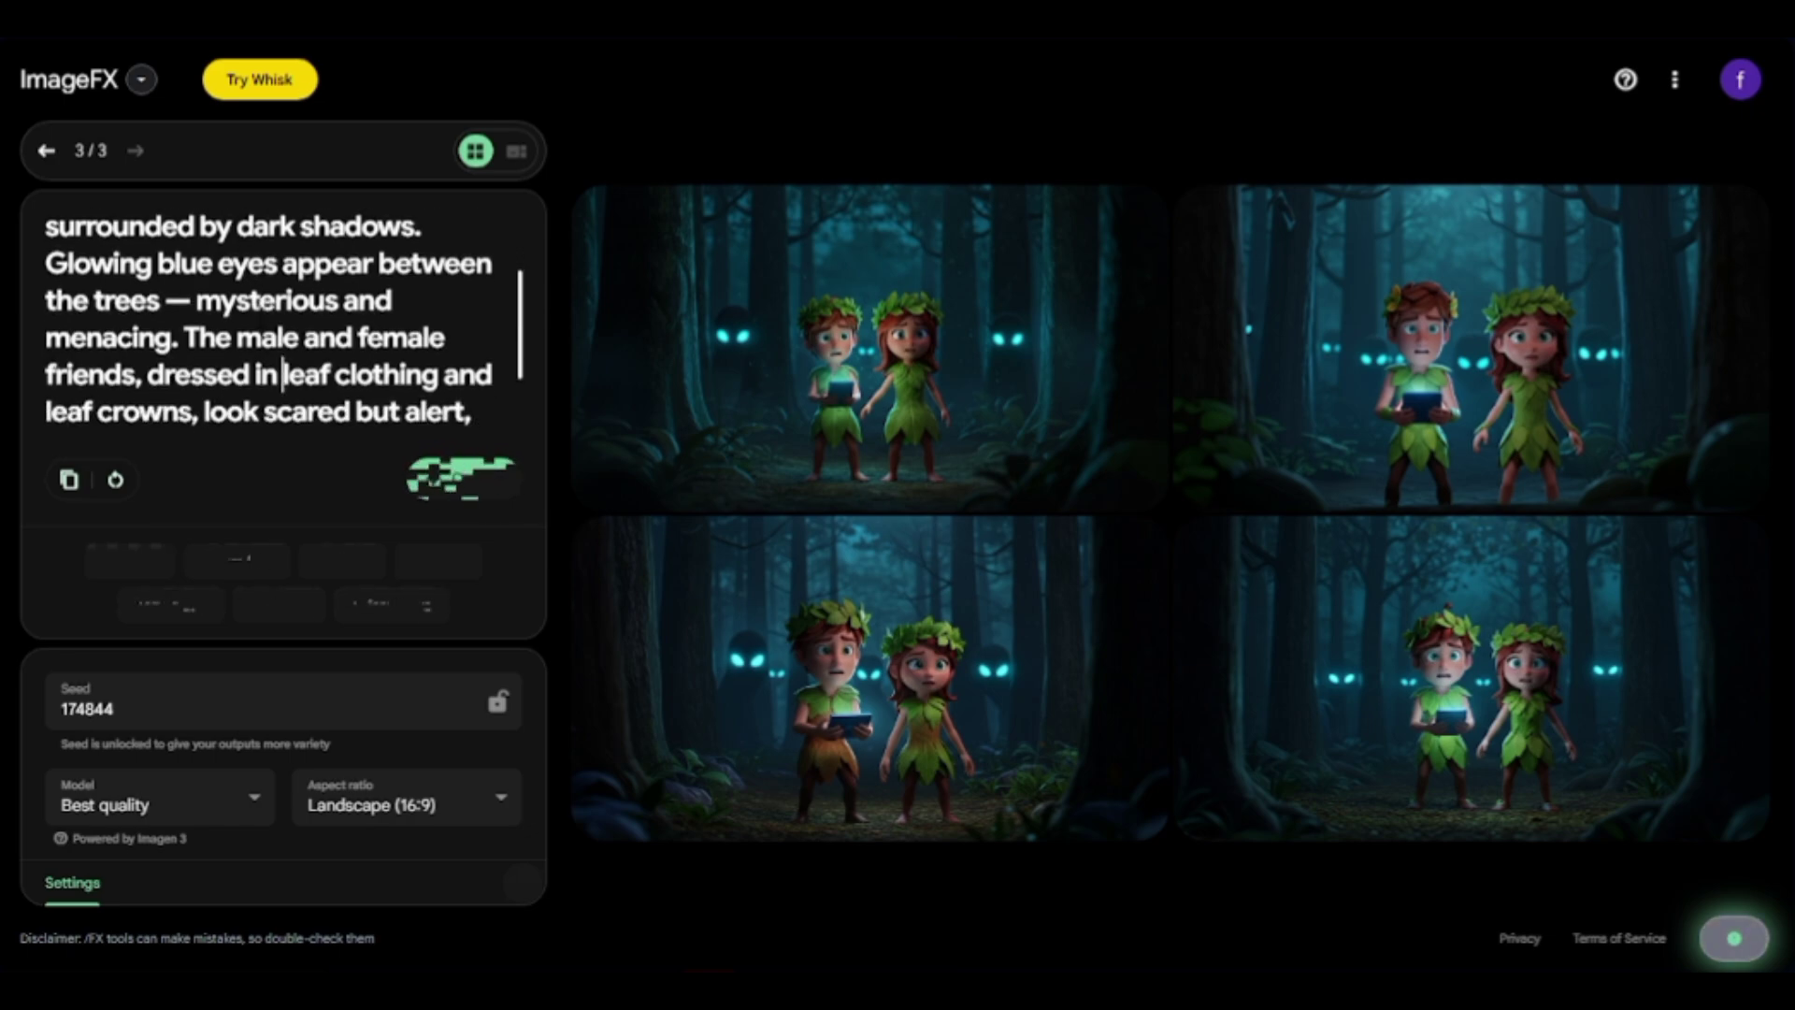
scroll(281, 322, down, 2)
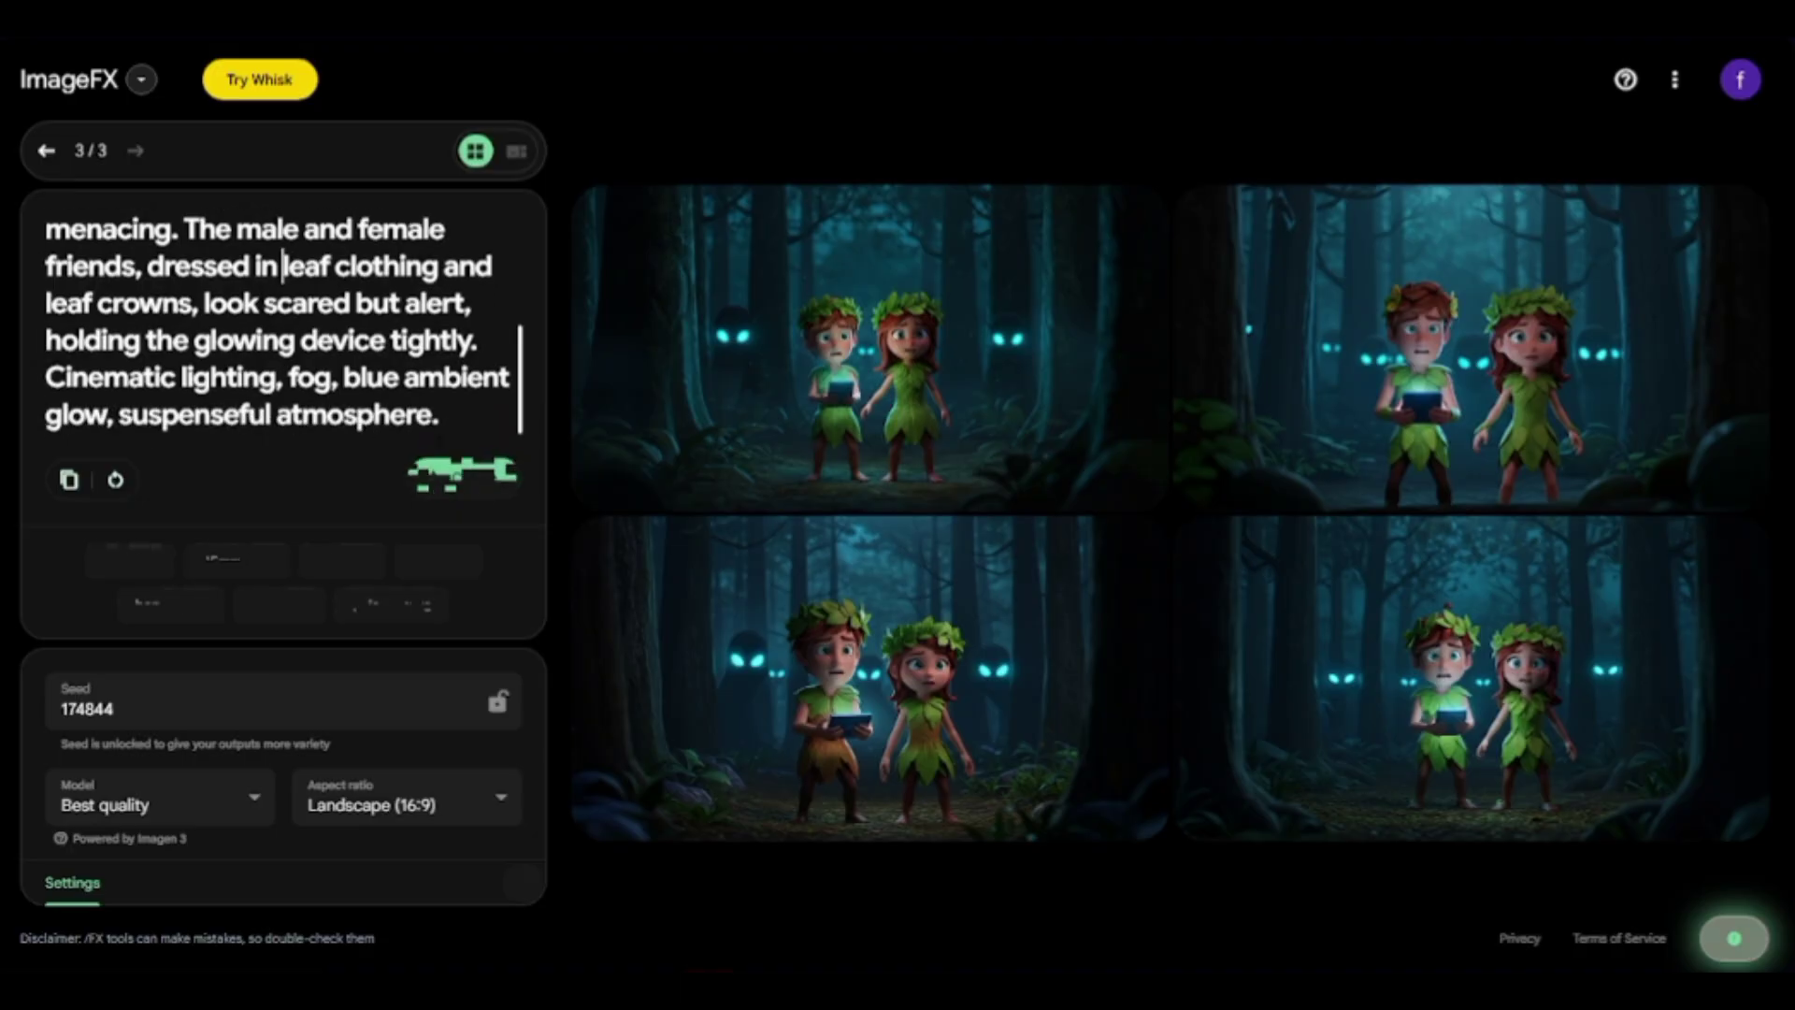
click(446, 486)
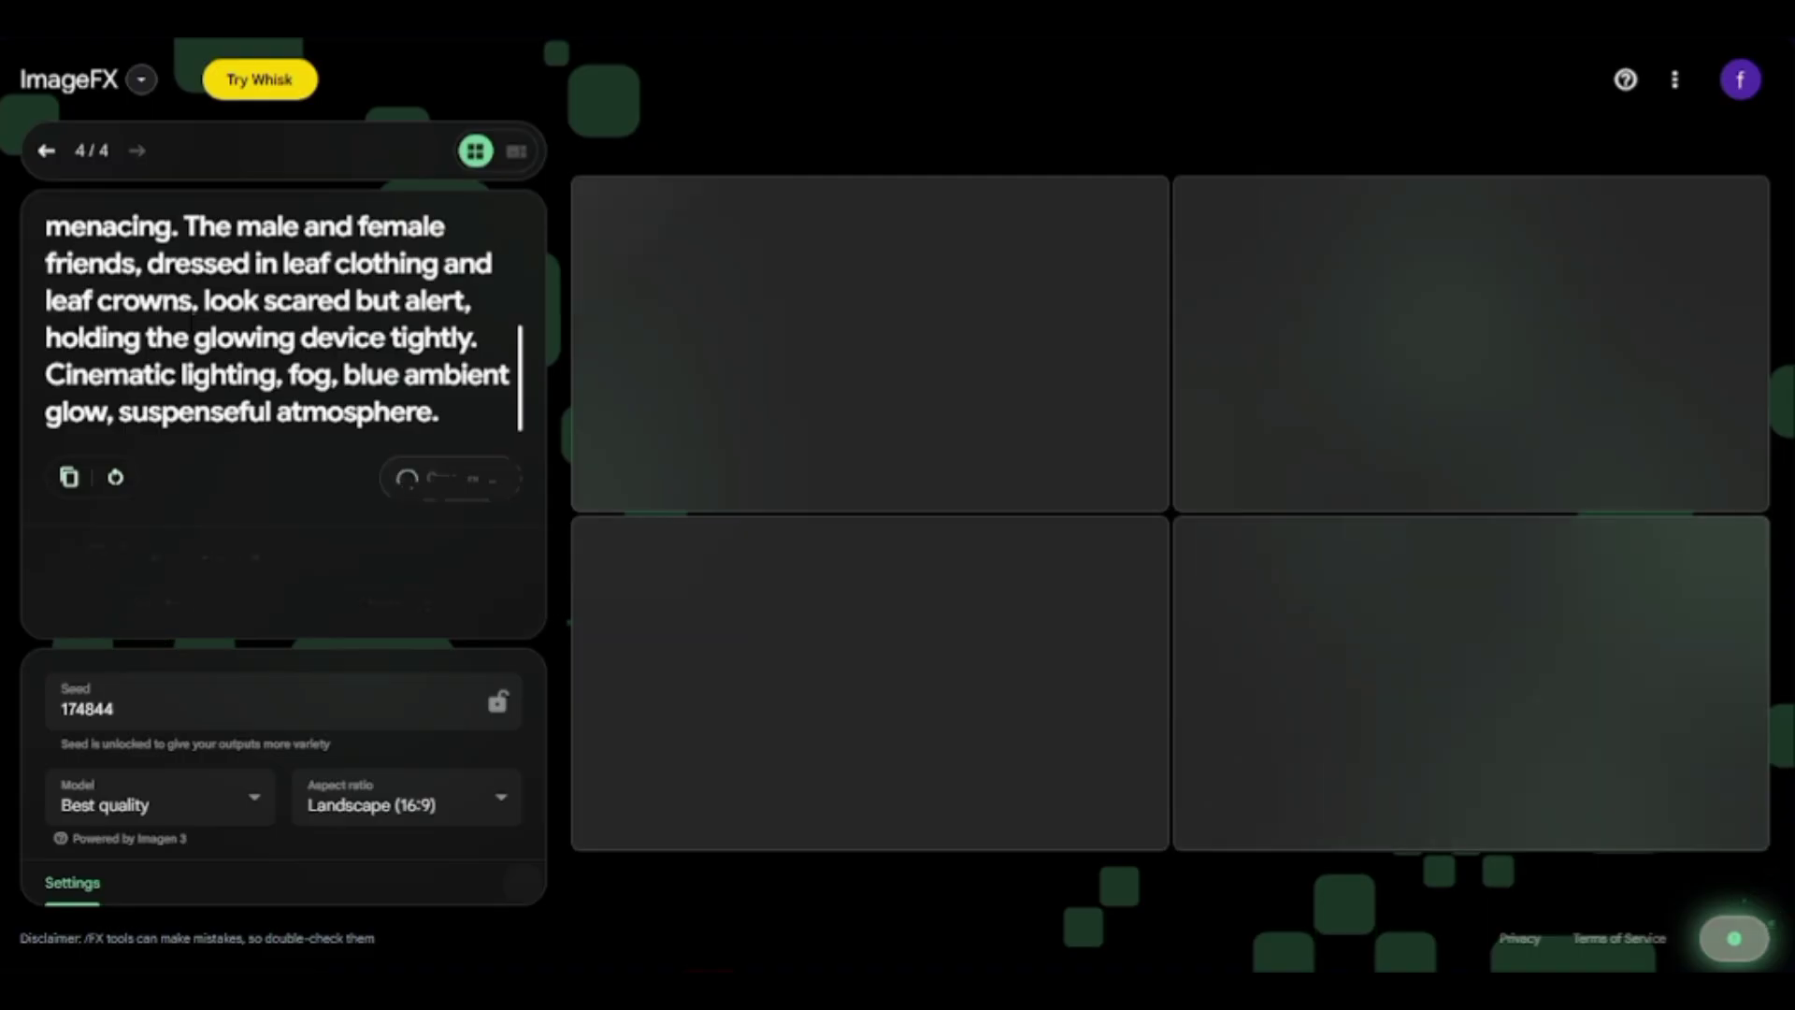
scroll(281, 317, up, 1)
scroll(190, 329, up, 2)
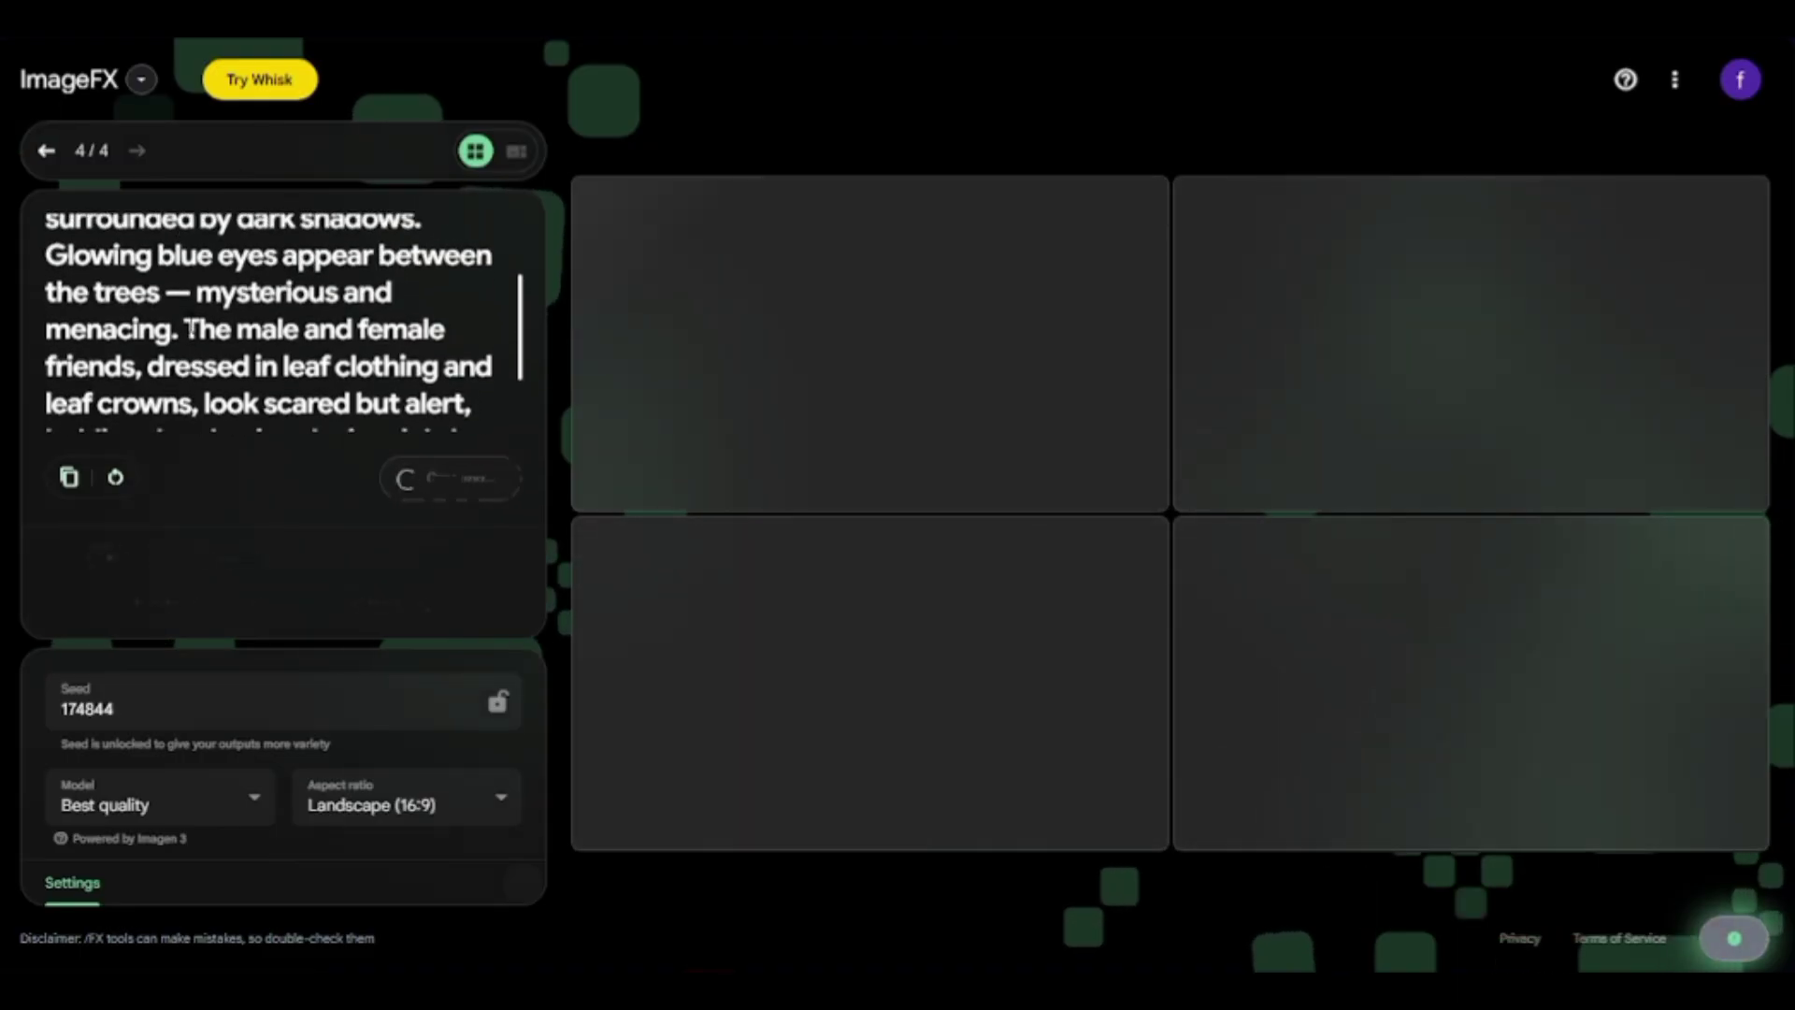
scroll(190, 329, down, 3)
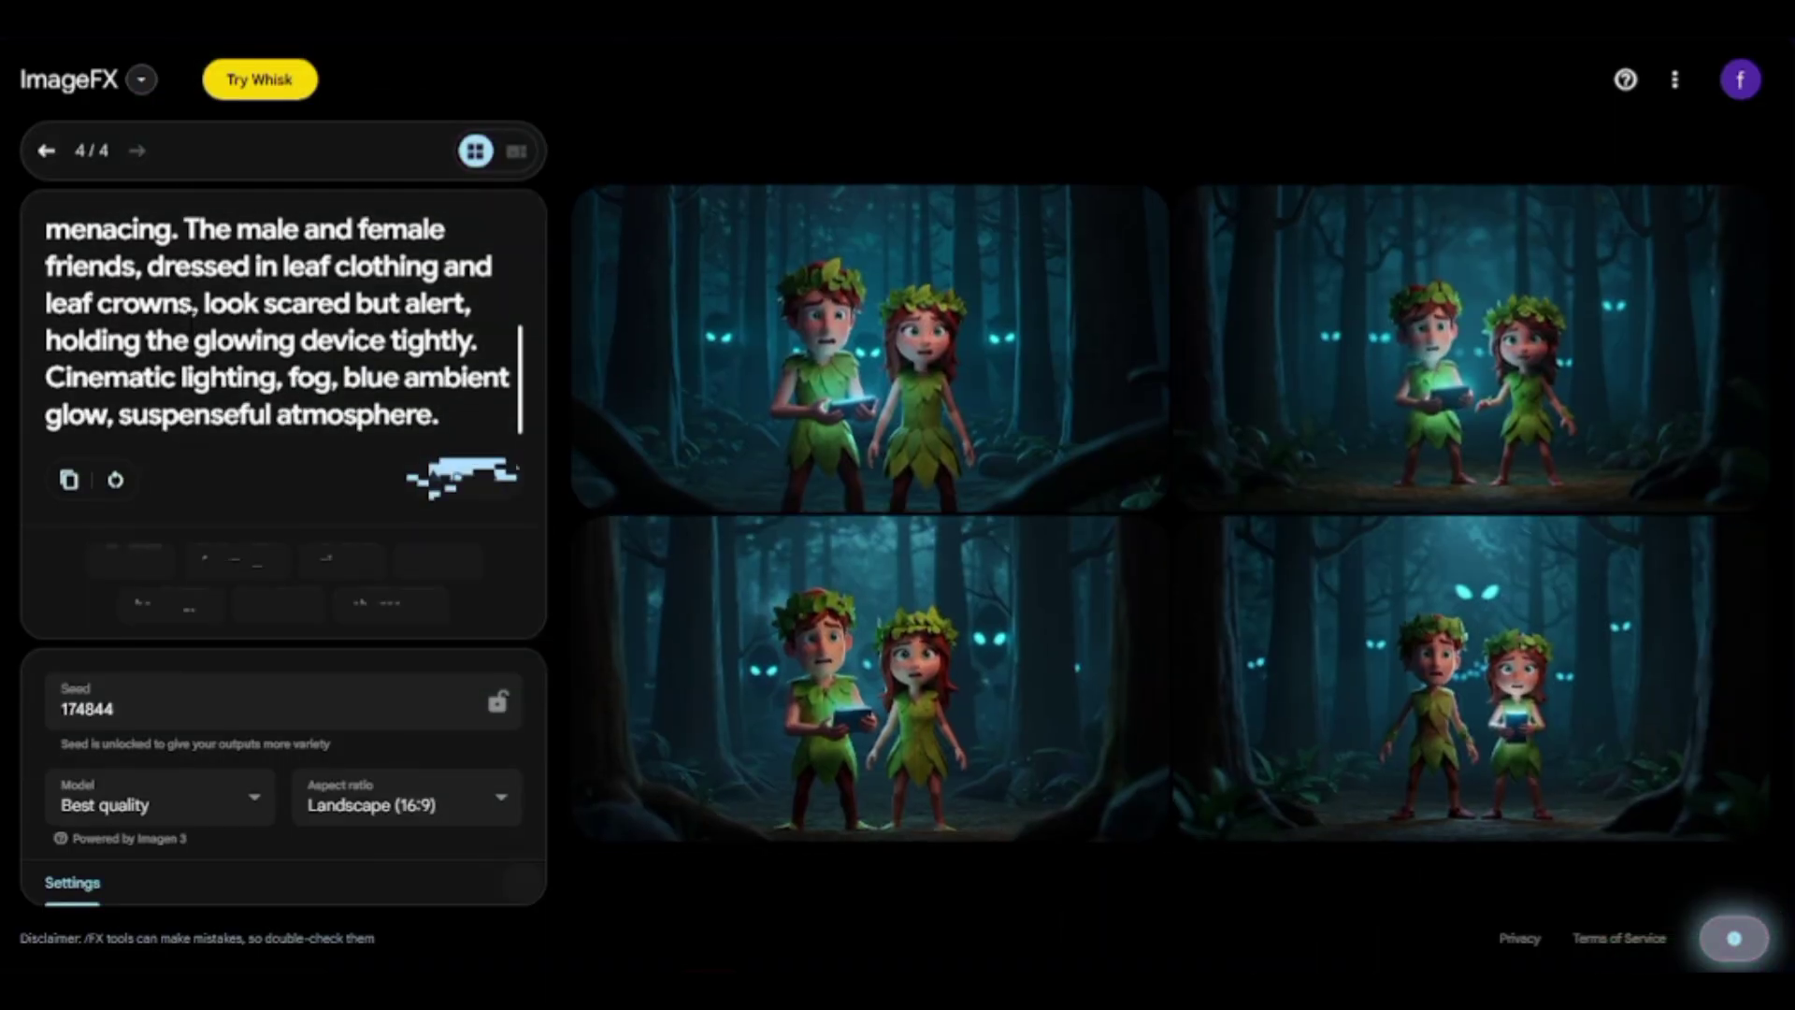
- Download the second generated image of the frightened friends in the dark forest
mouse_move(714, 352)
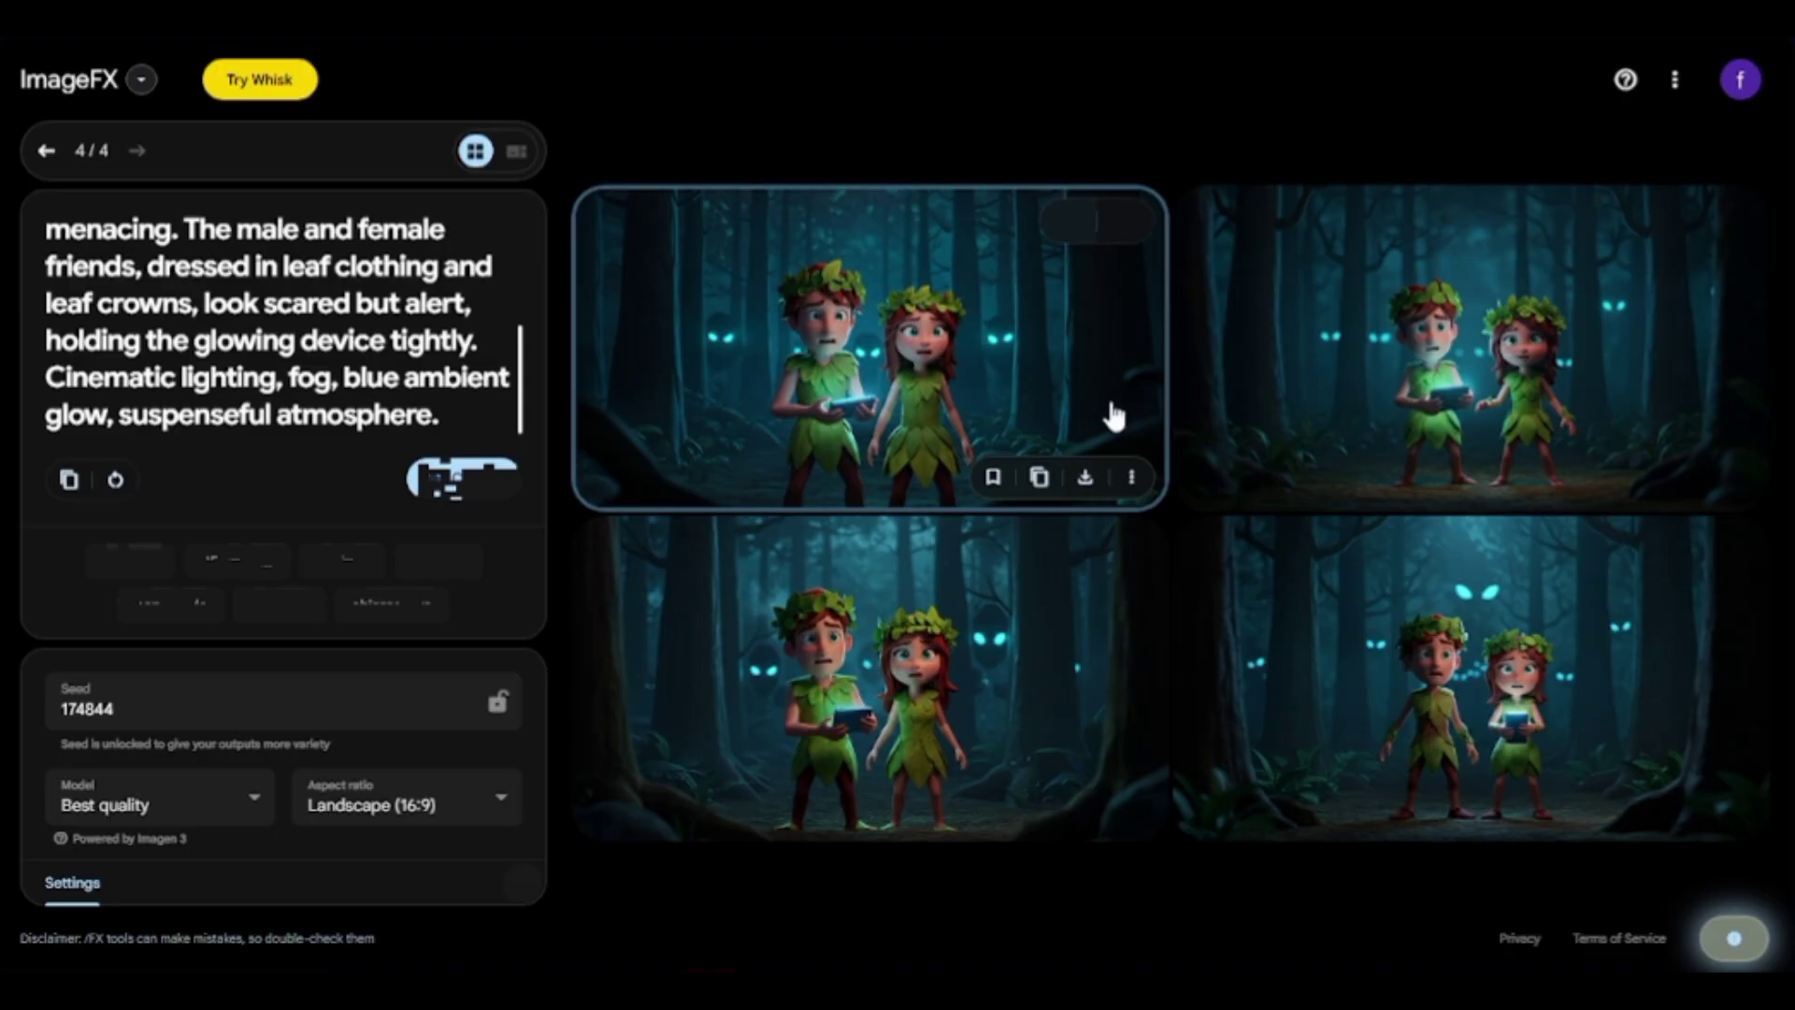
mouse_move(1524, 341)
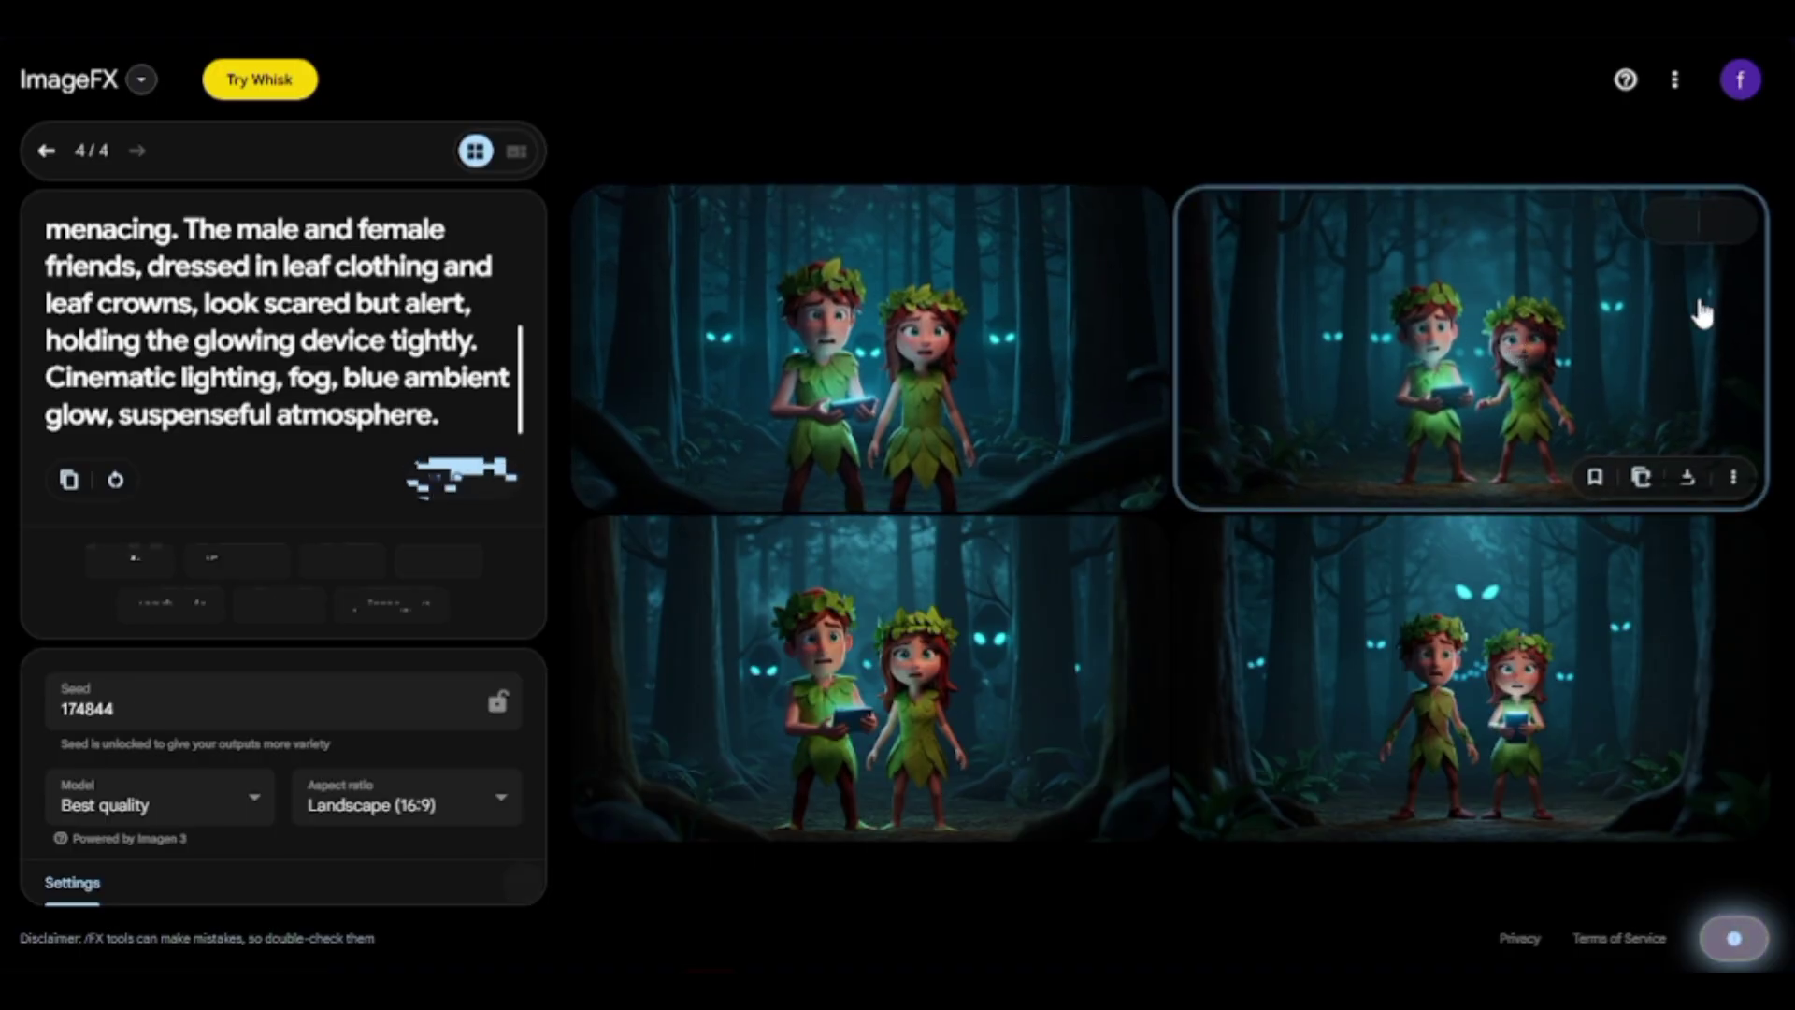
click(1687, 478)
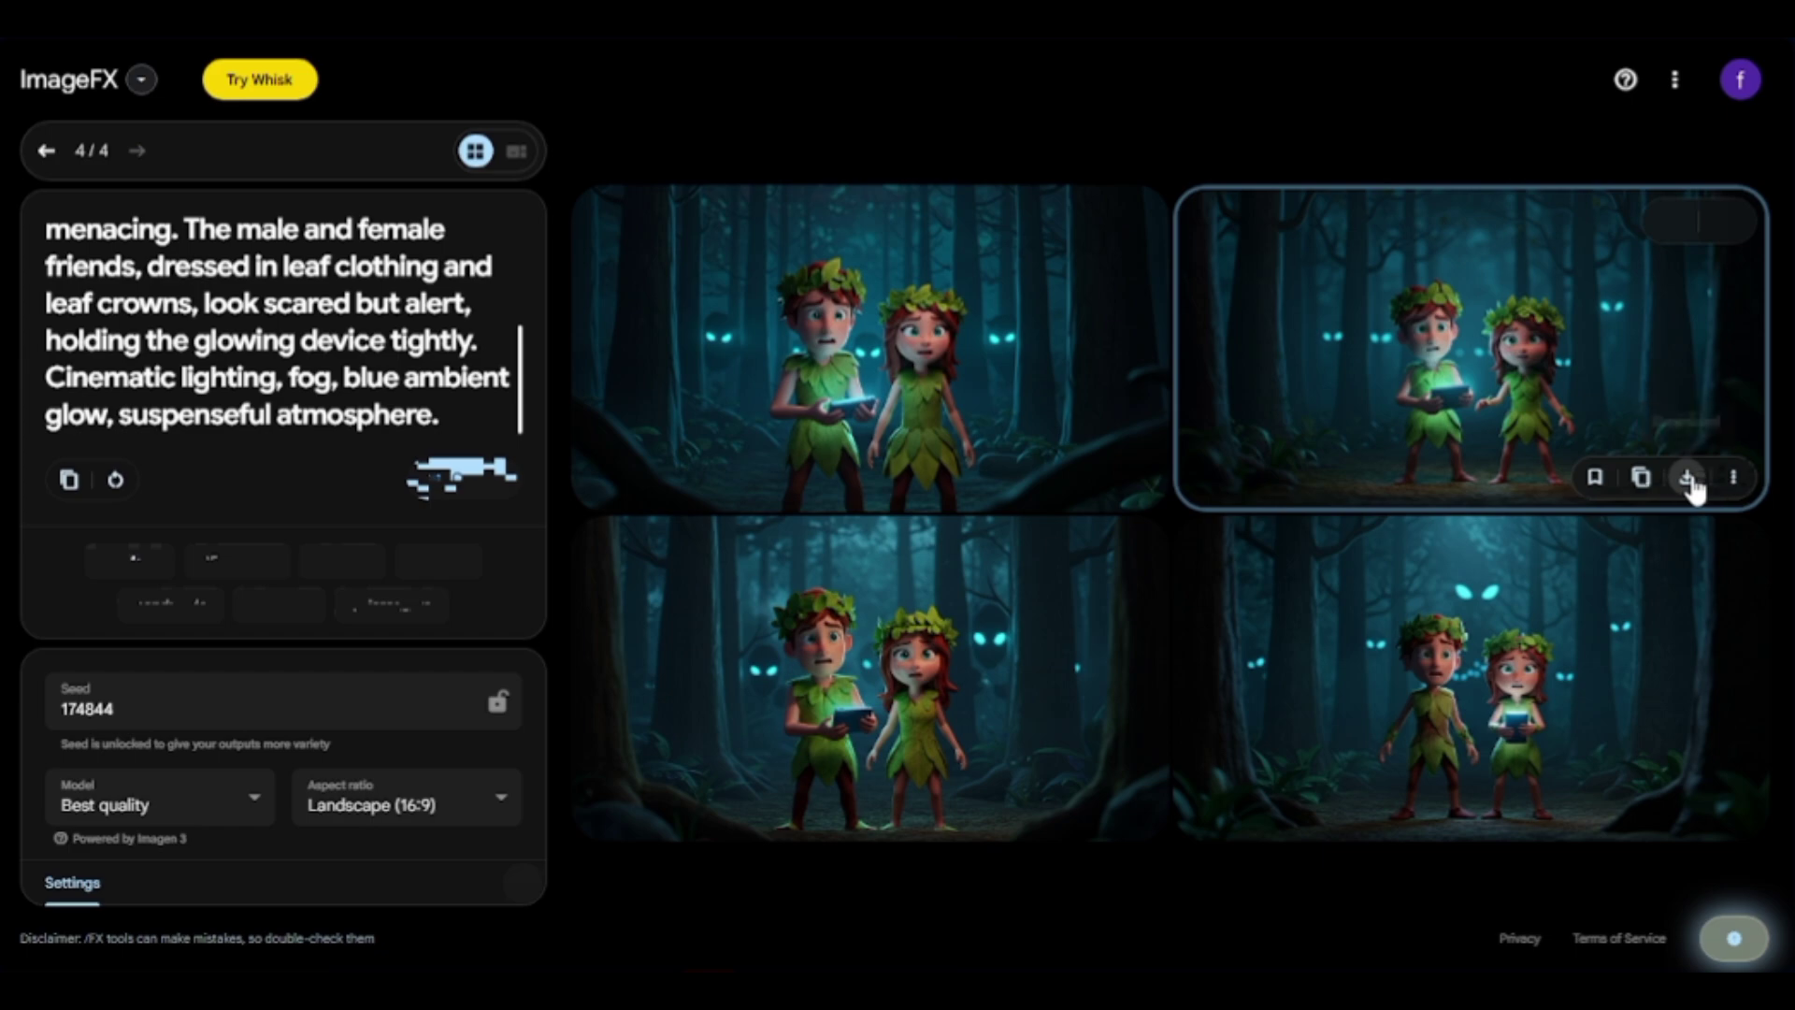
mouse_move(1041, 421)
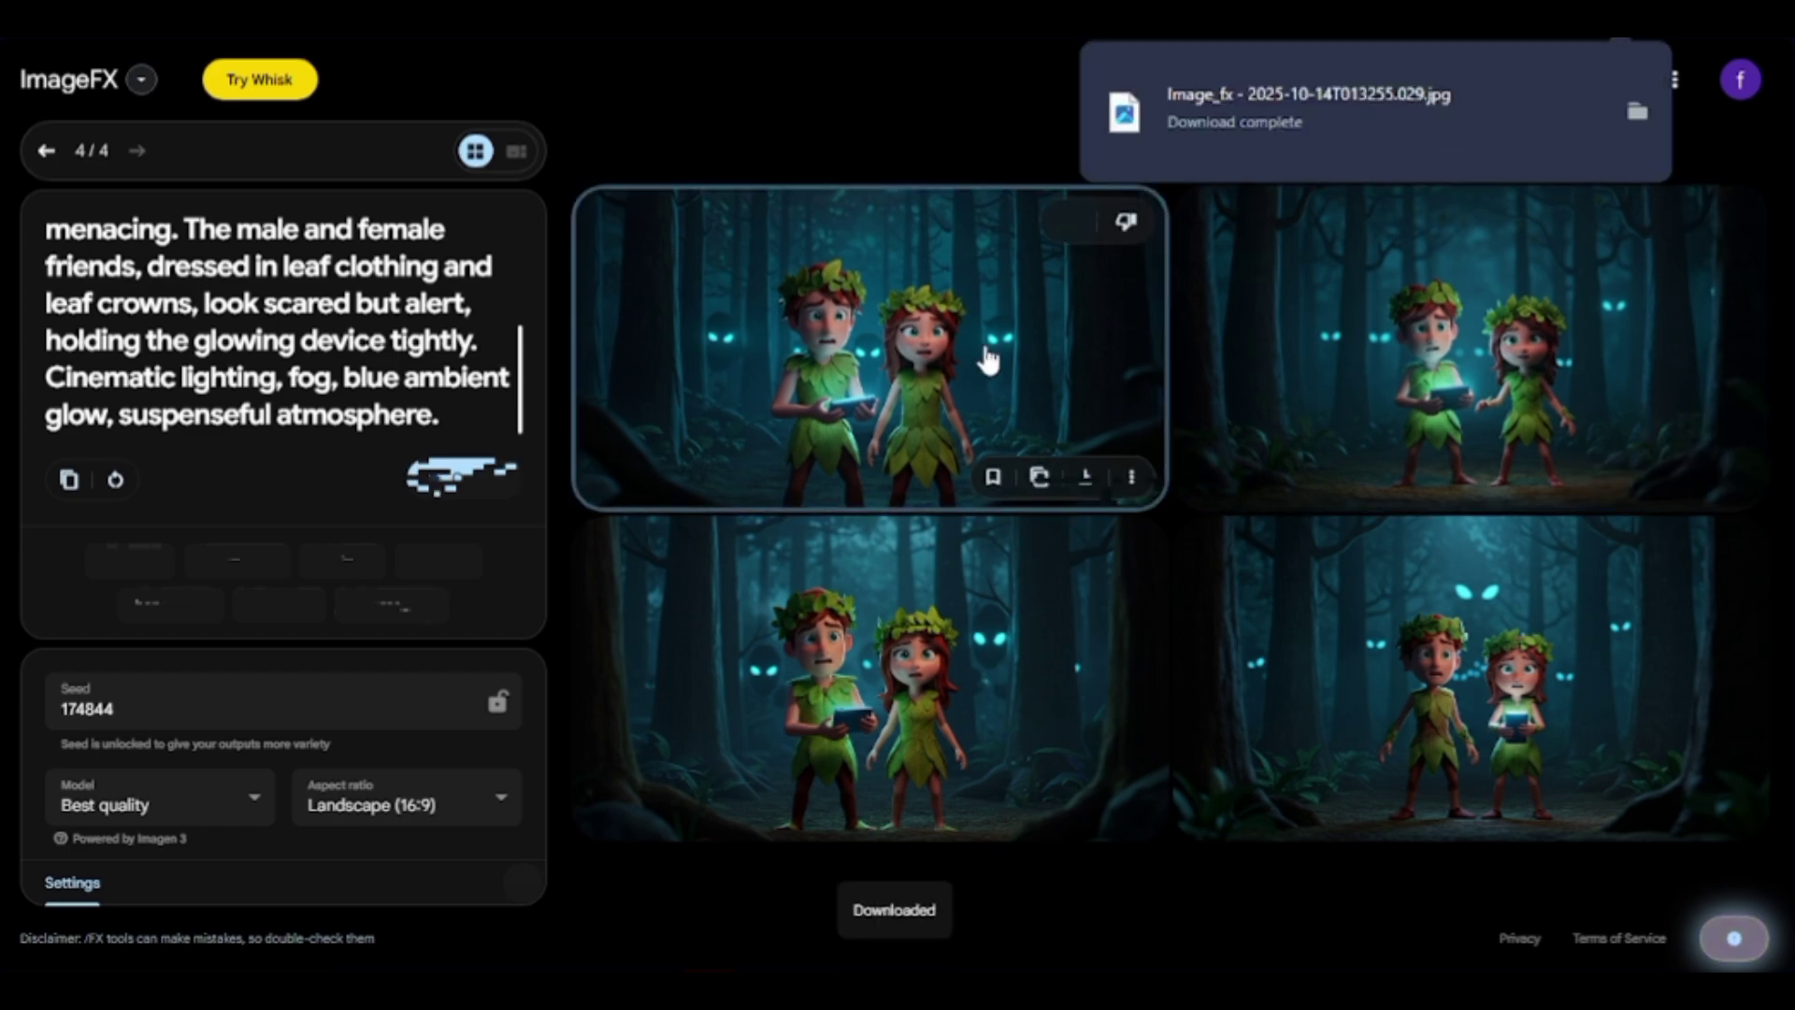
mouse_move(930, 603)
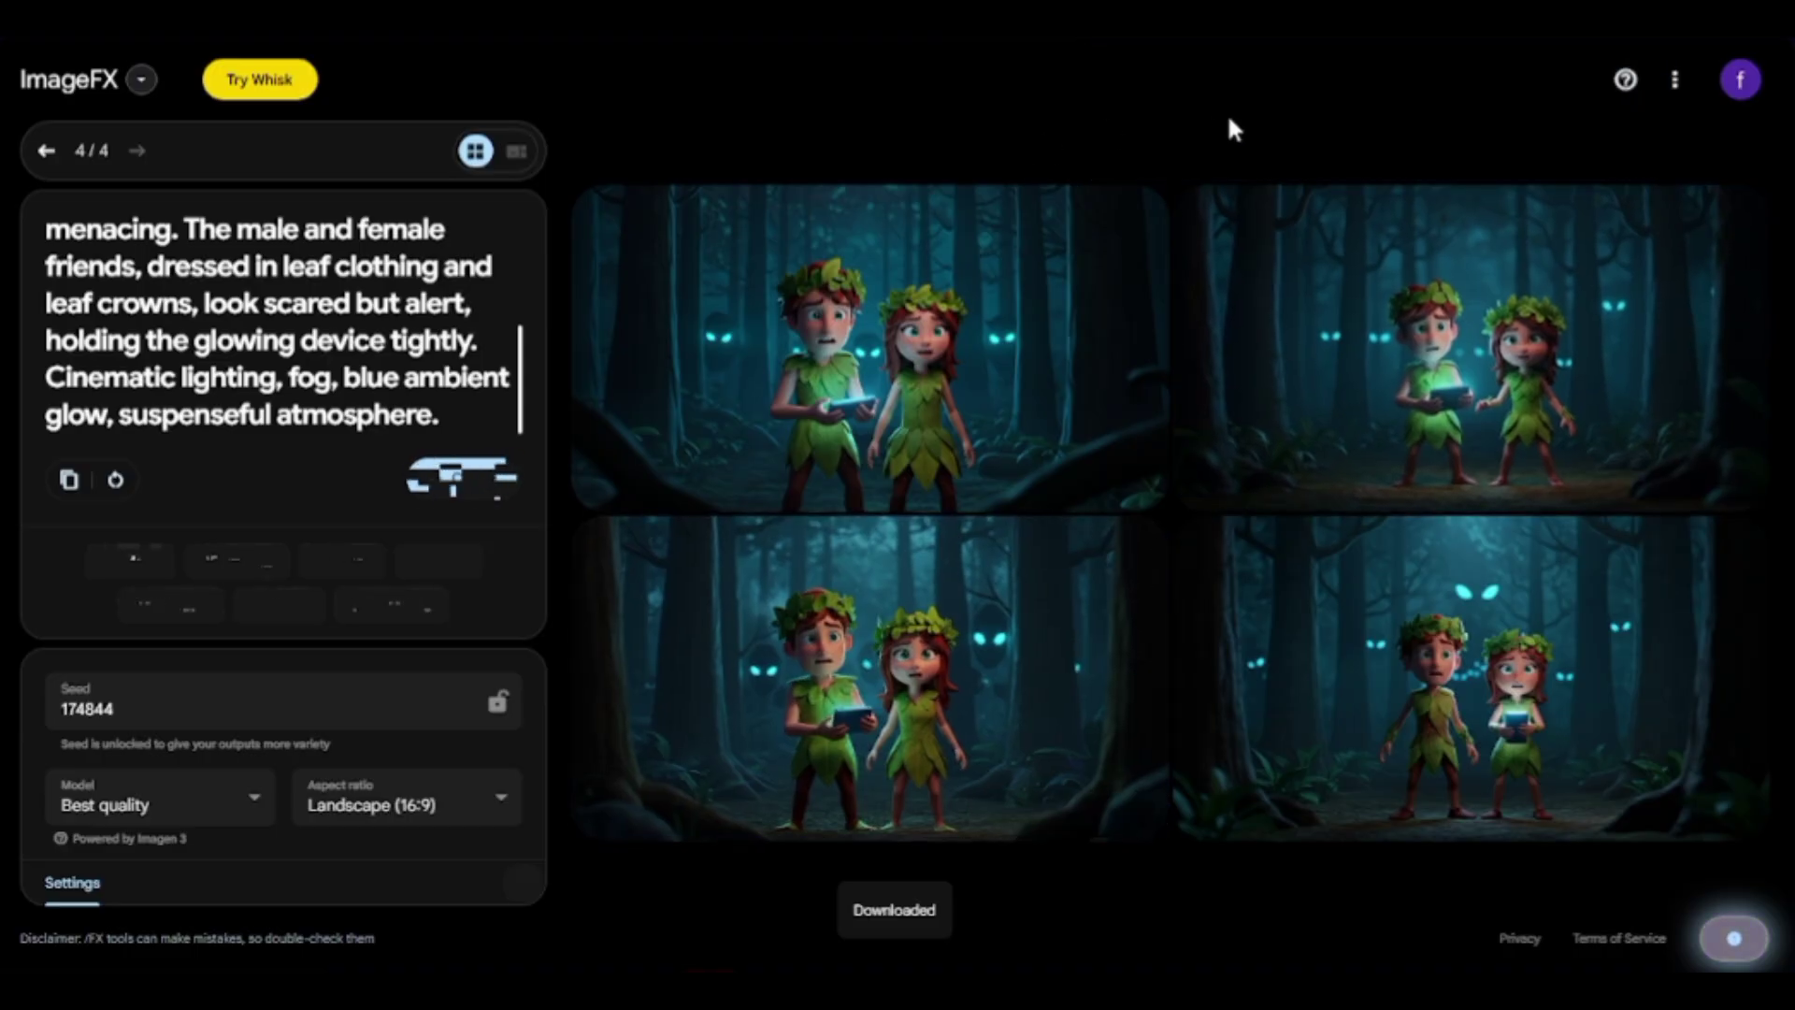
- Copy the Scene 3 "The Chase Begins" prompt from ChatGPT and generate images from it in ImageFX
key(alt+Tab)
scroll(497, 374, down, 2)
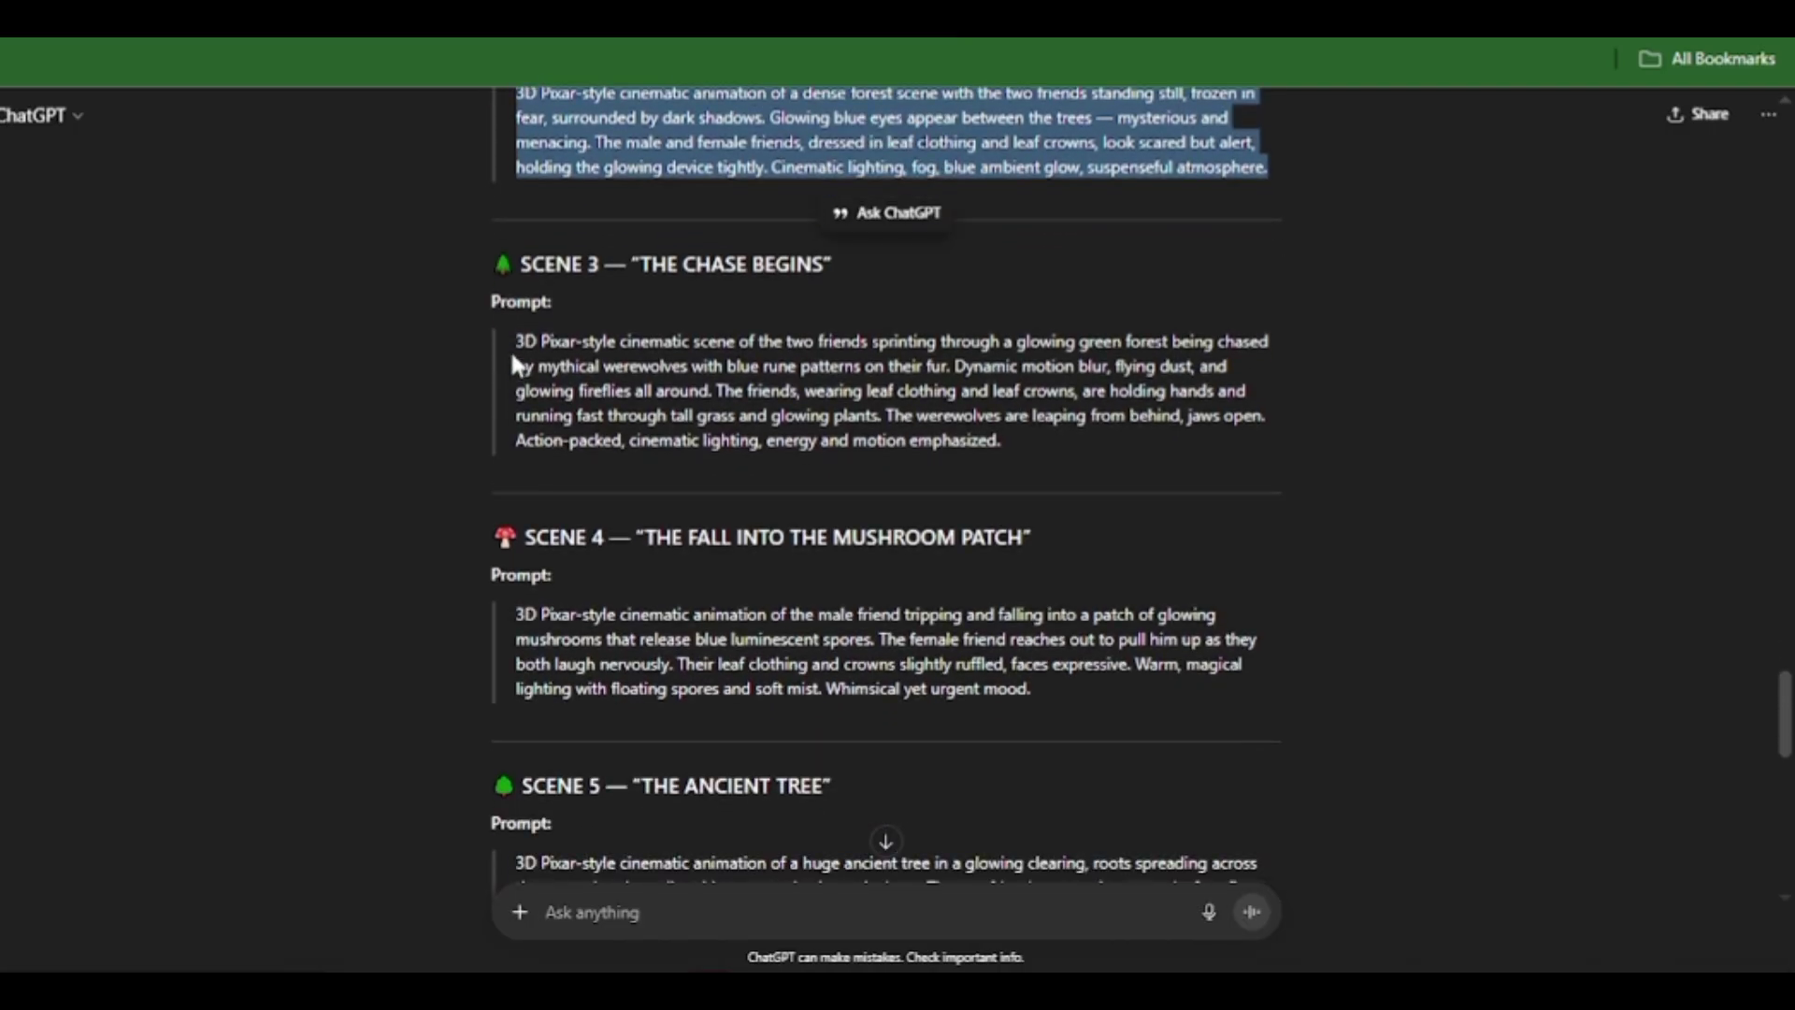
drag(515, 339, 1003, 443)
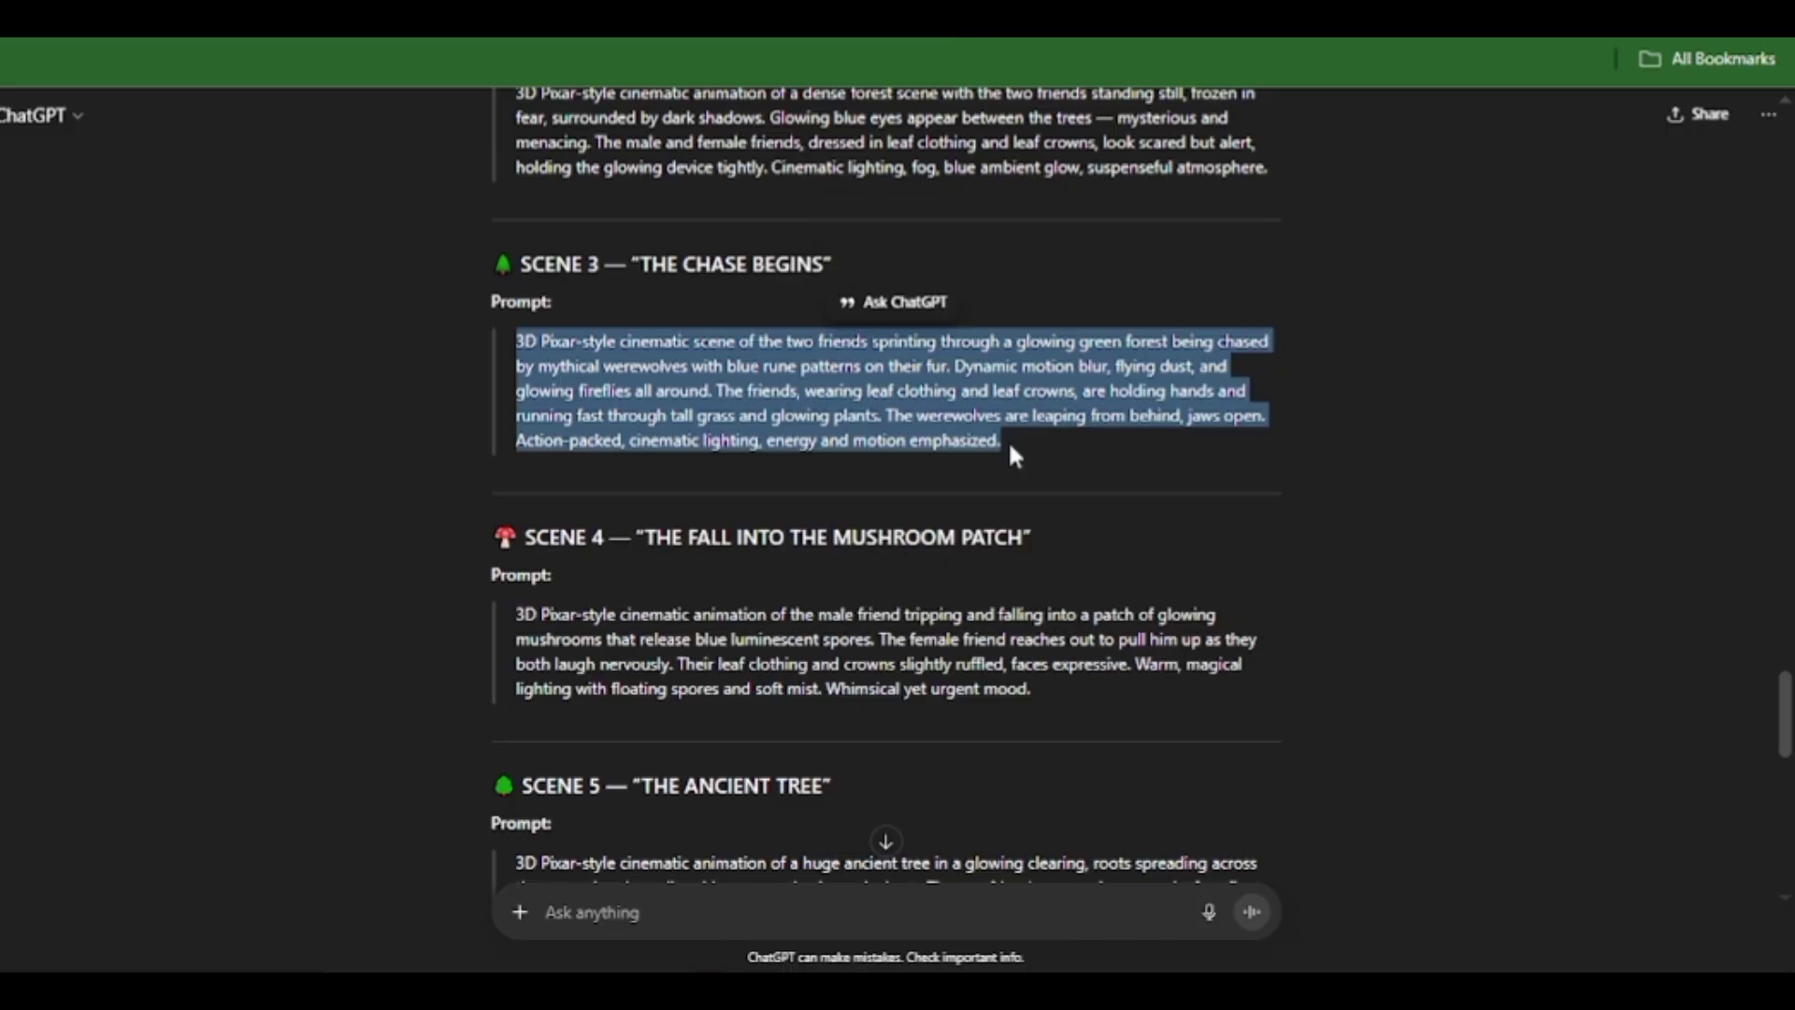
key(alt+Tab)
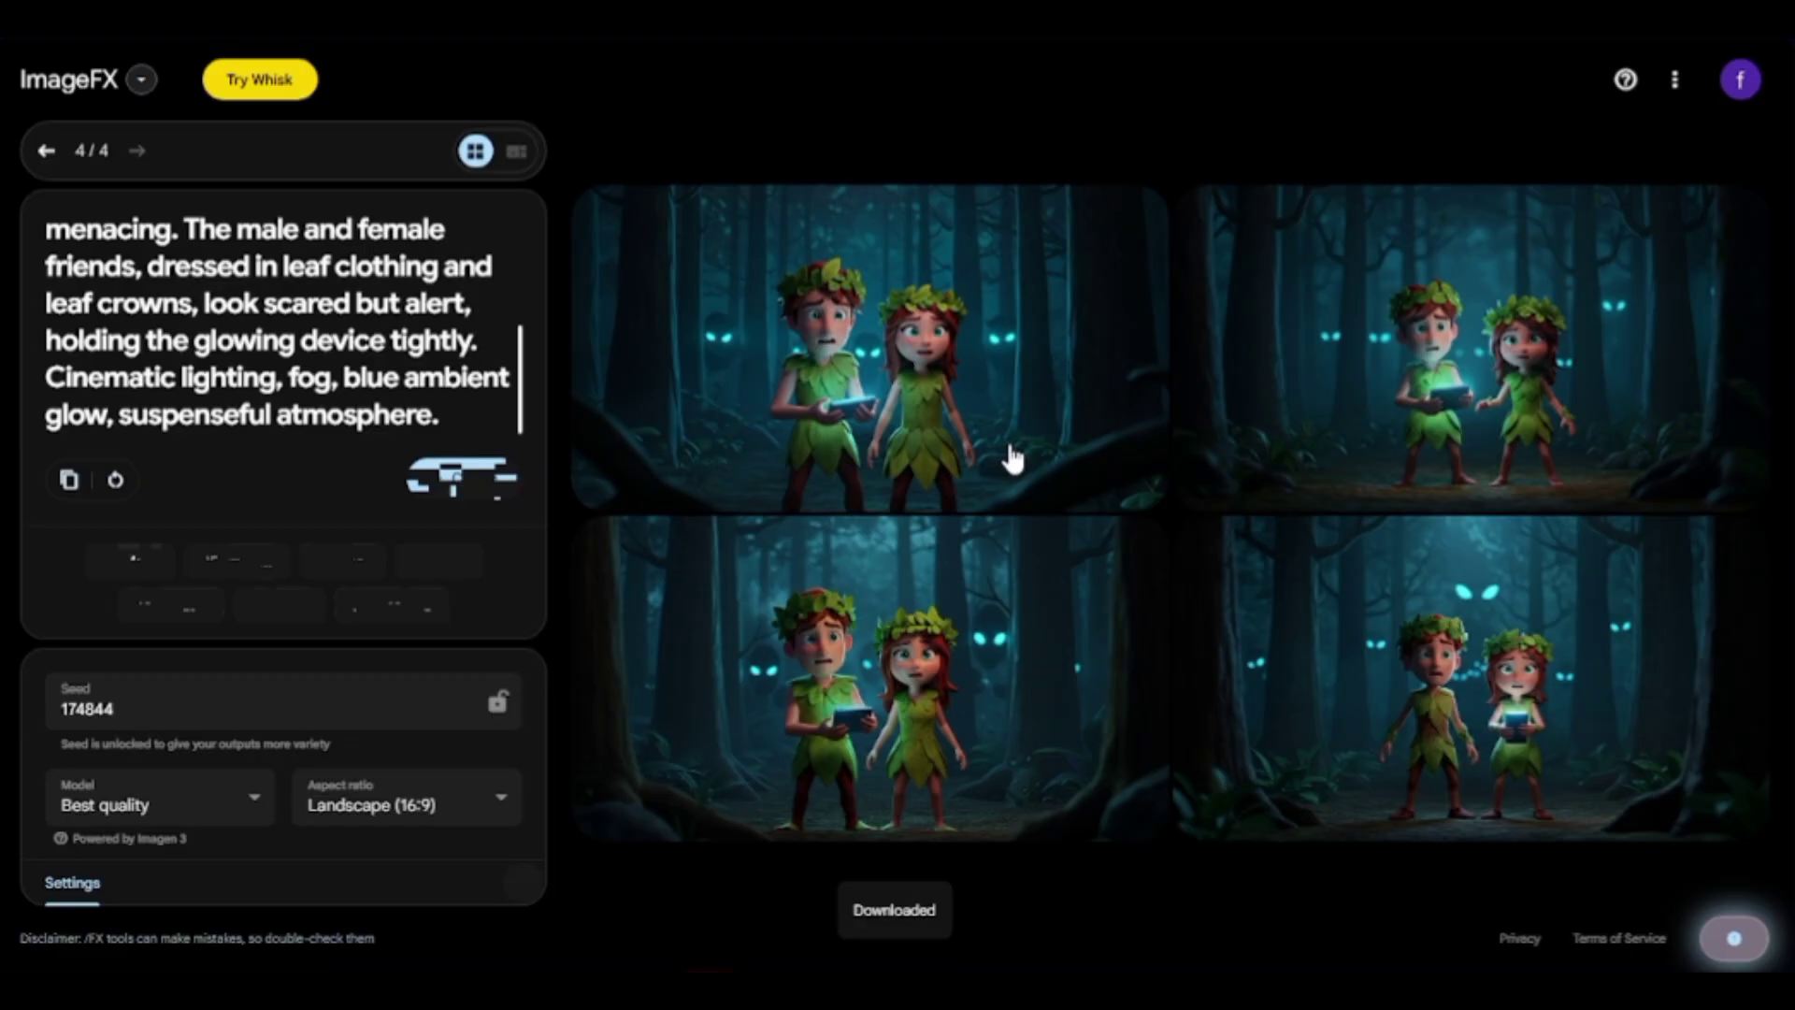
click(236, 321)
key(ctrl+a)
key(ctrl+v)
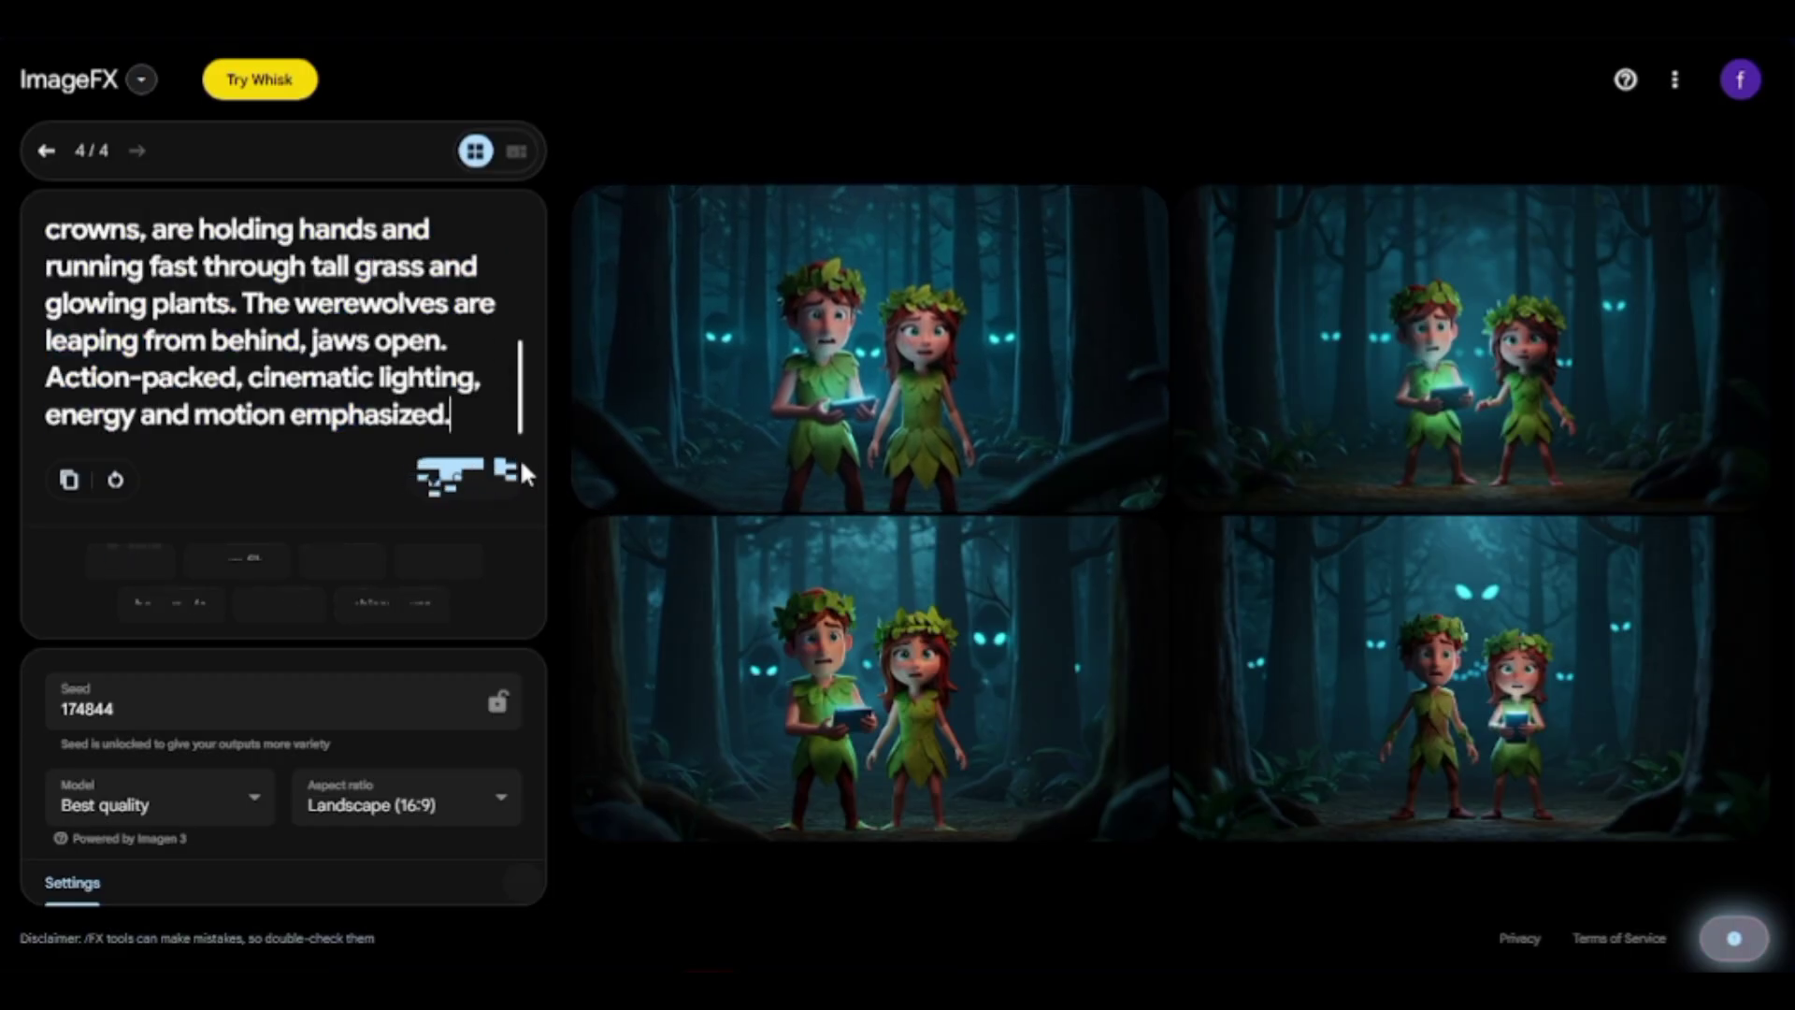
click(477, 484)
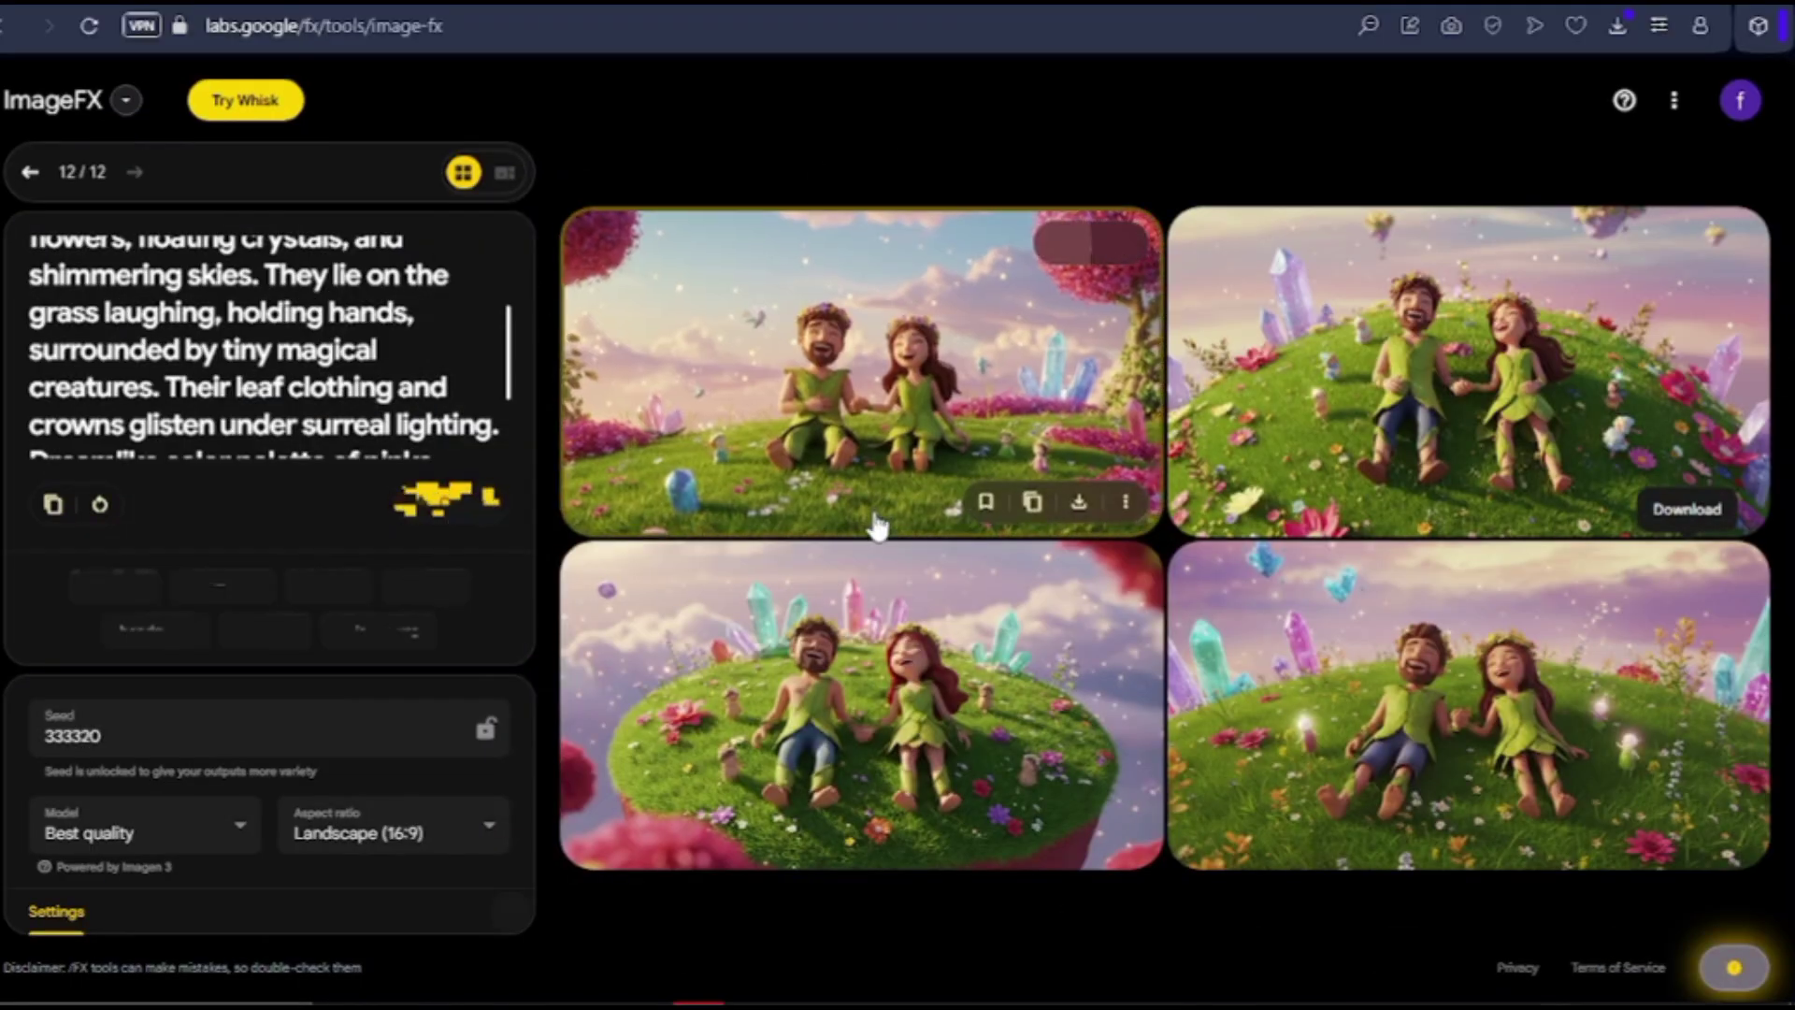
- Switch to Higgsfield's video creation page and clear the old reference image and prompt
mouse_move(914, 461)
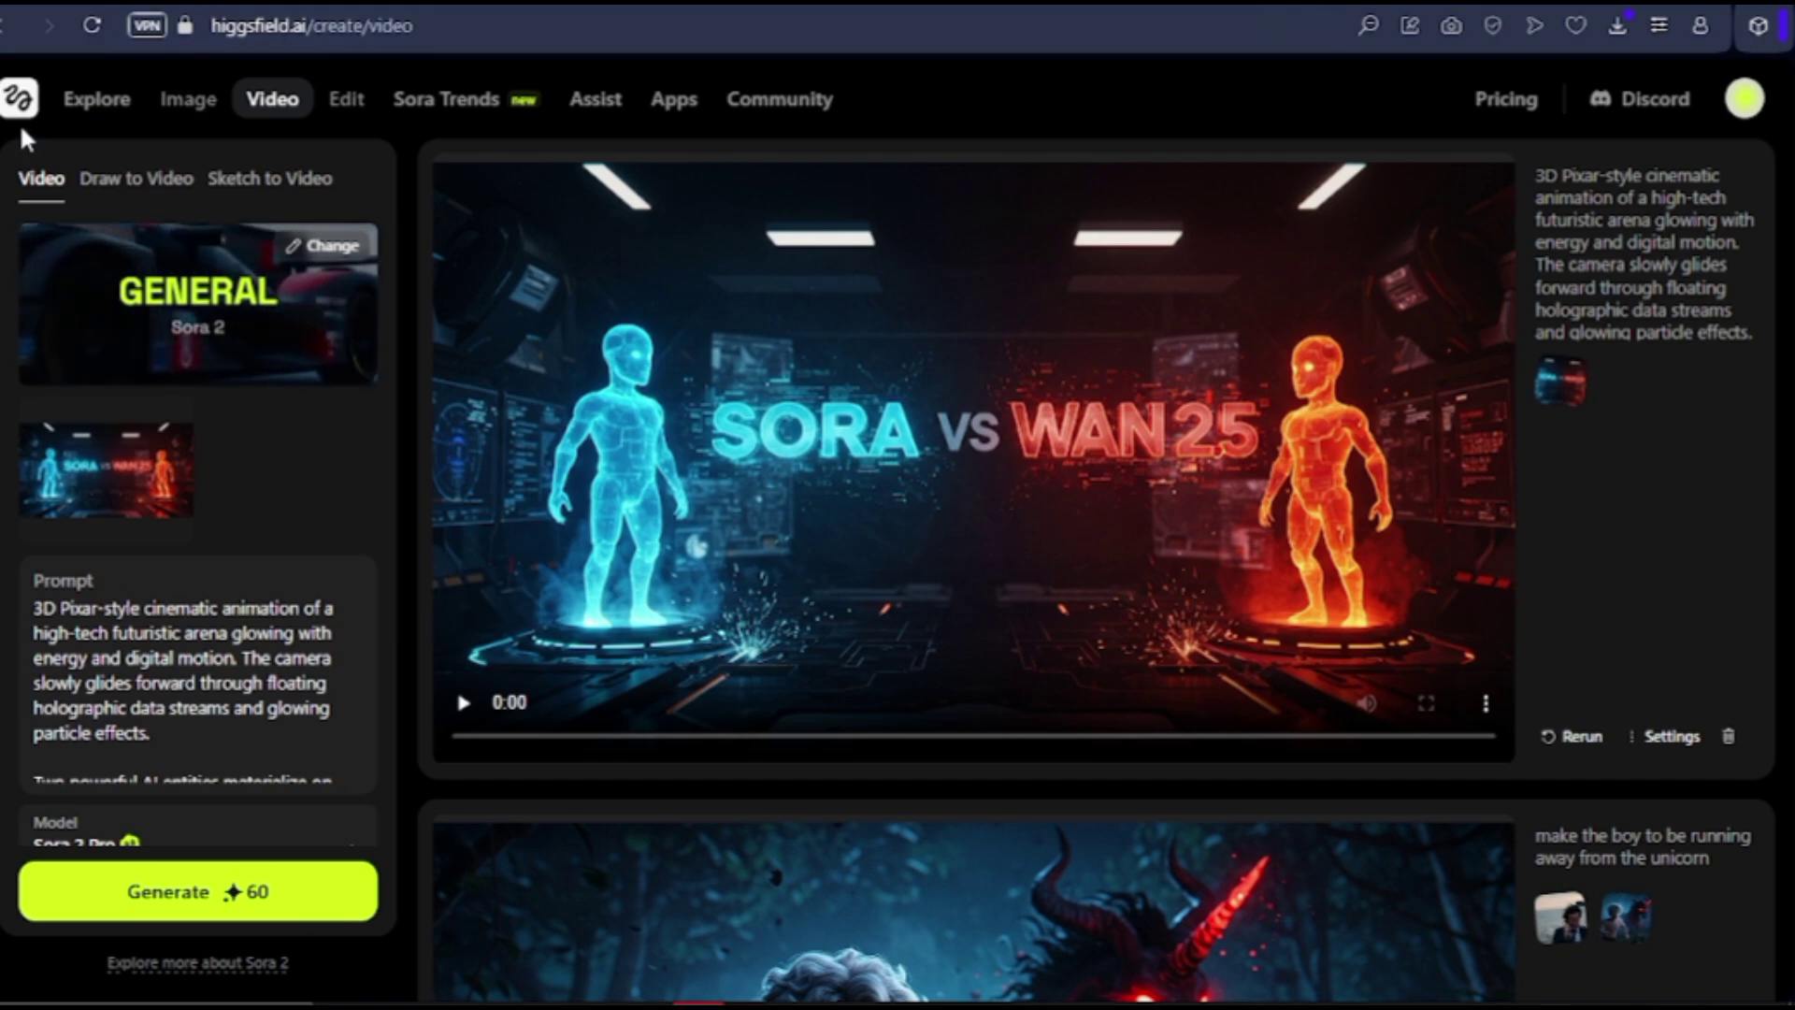
mouse_move(271, 109)
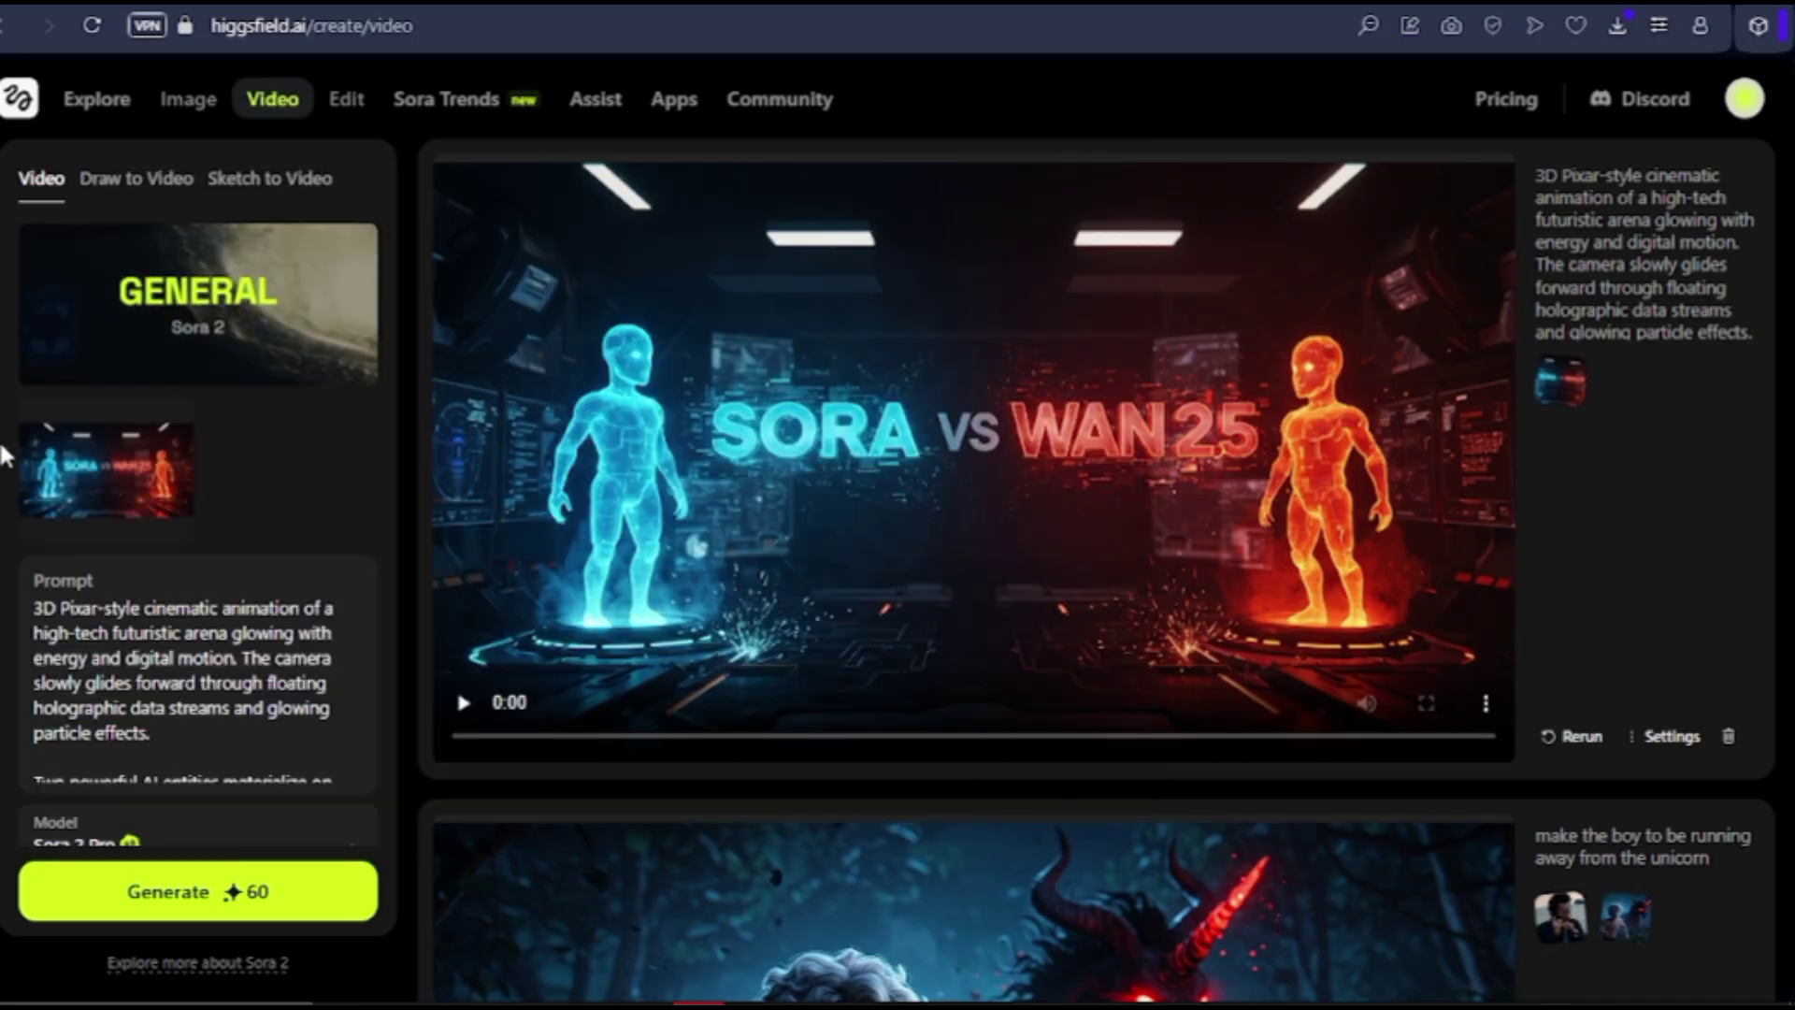
click(182, 430)
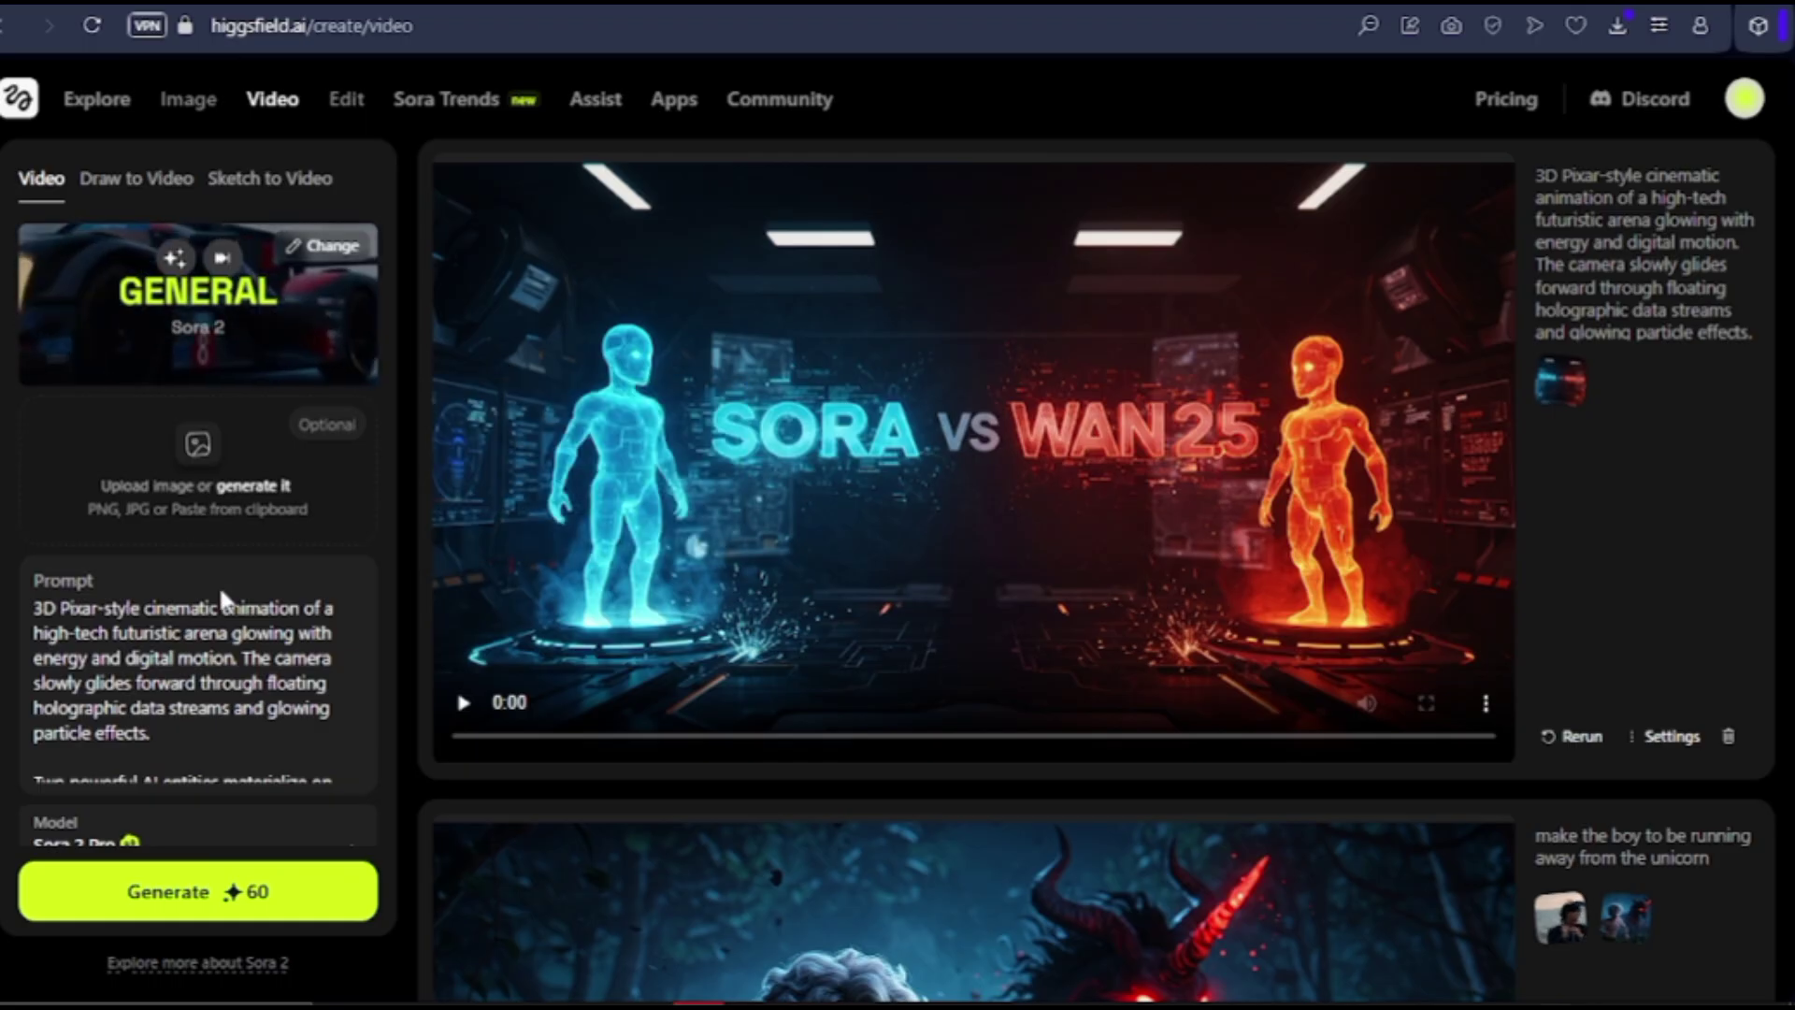
scroll(164, 530, down, 3)
key(ctrl+a)
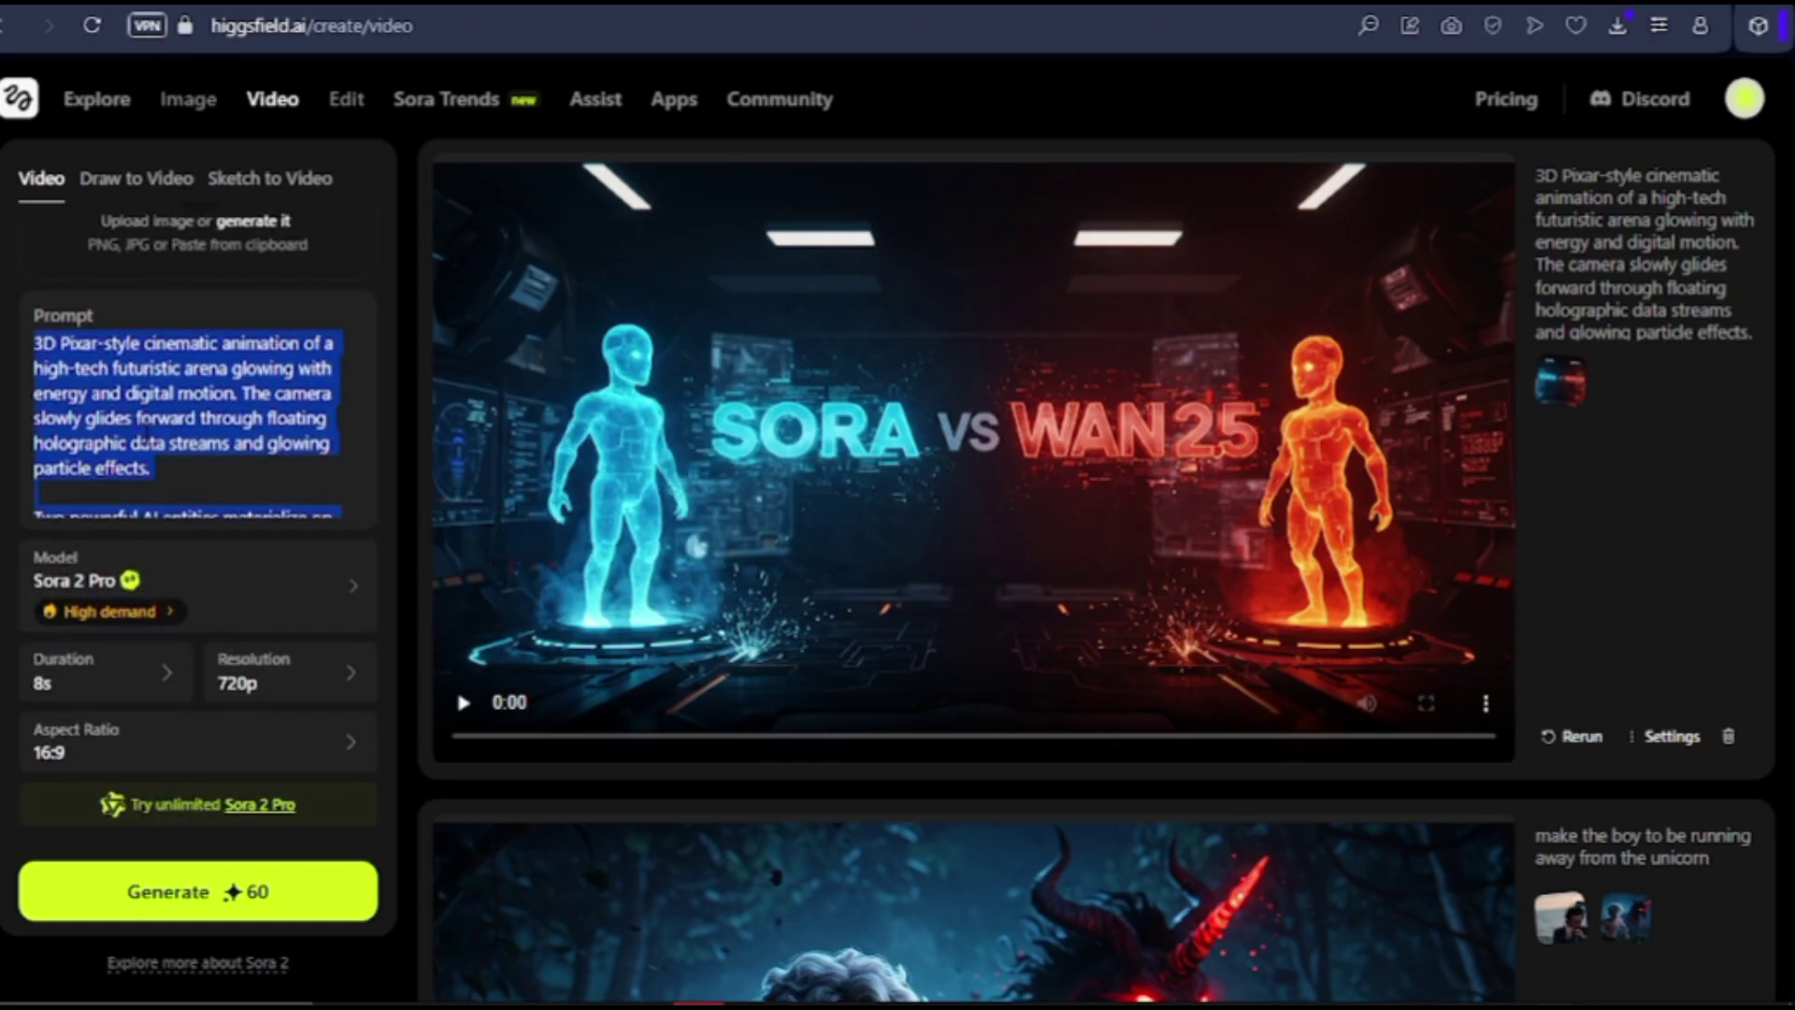
key(BackSpace)
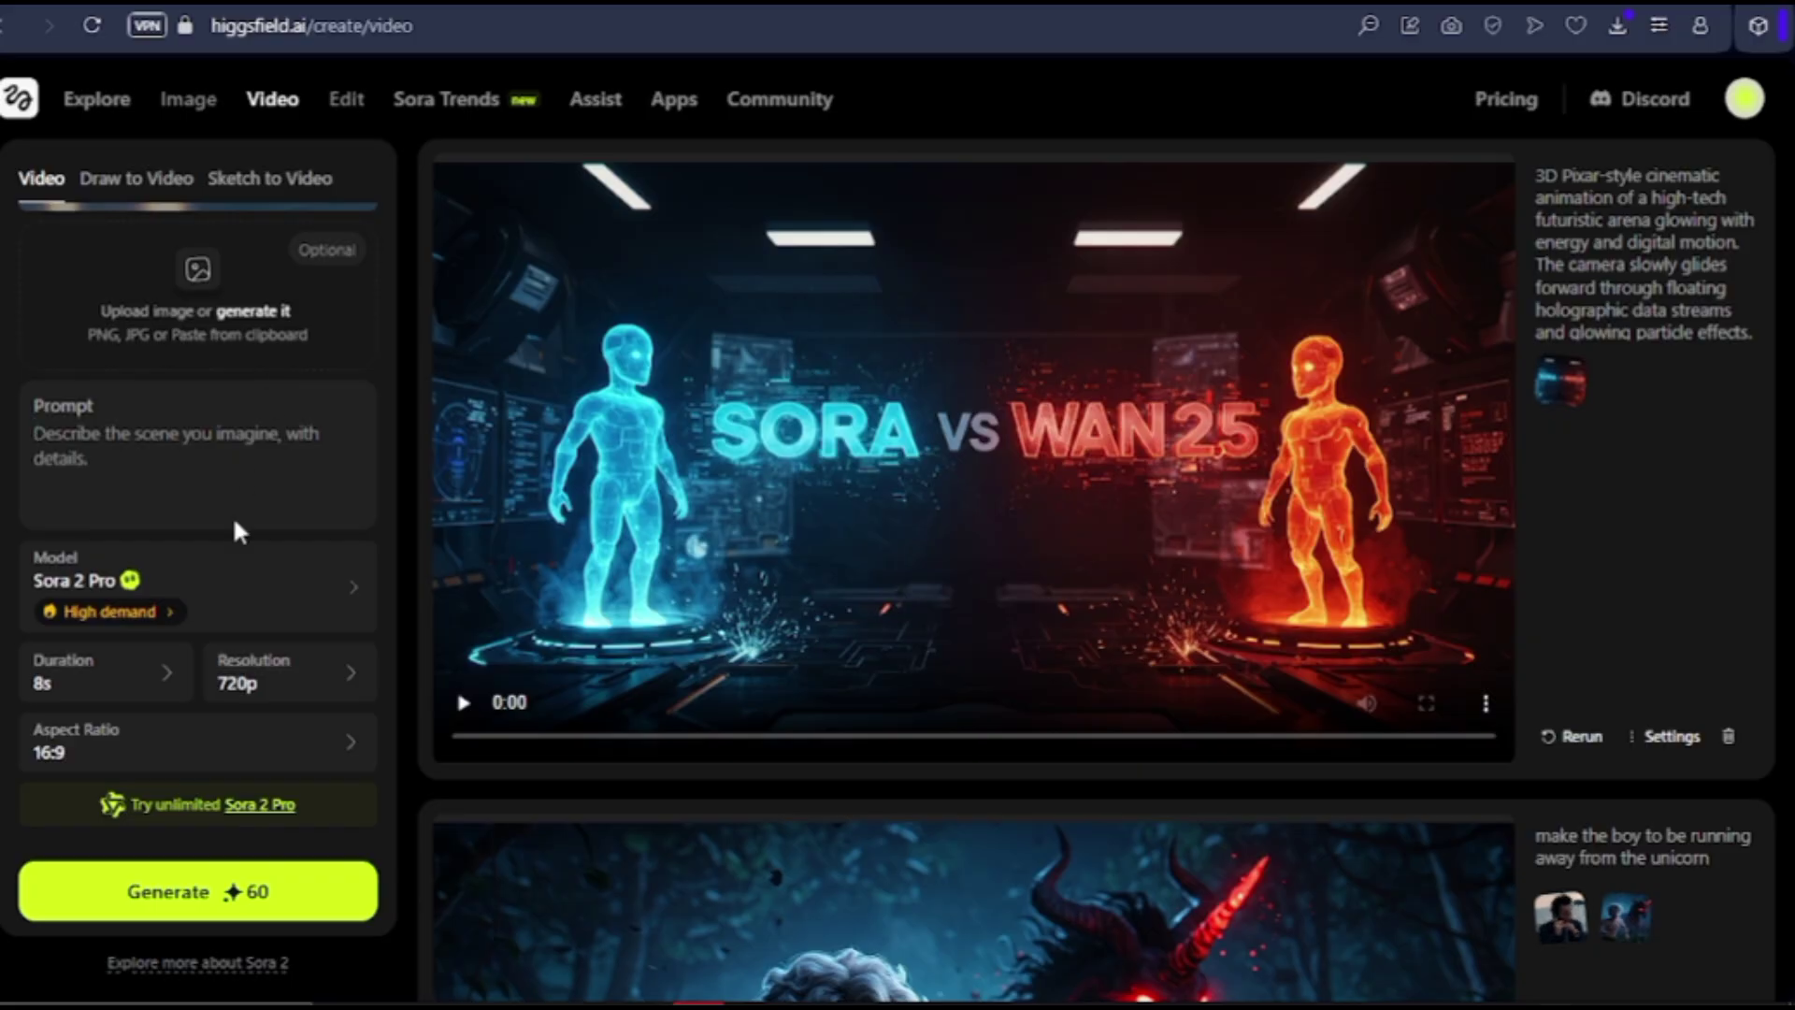
- Choose Google Veo 3.1 as the video generation model
mouse_move(334, 573)
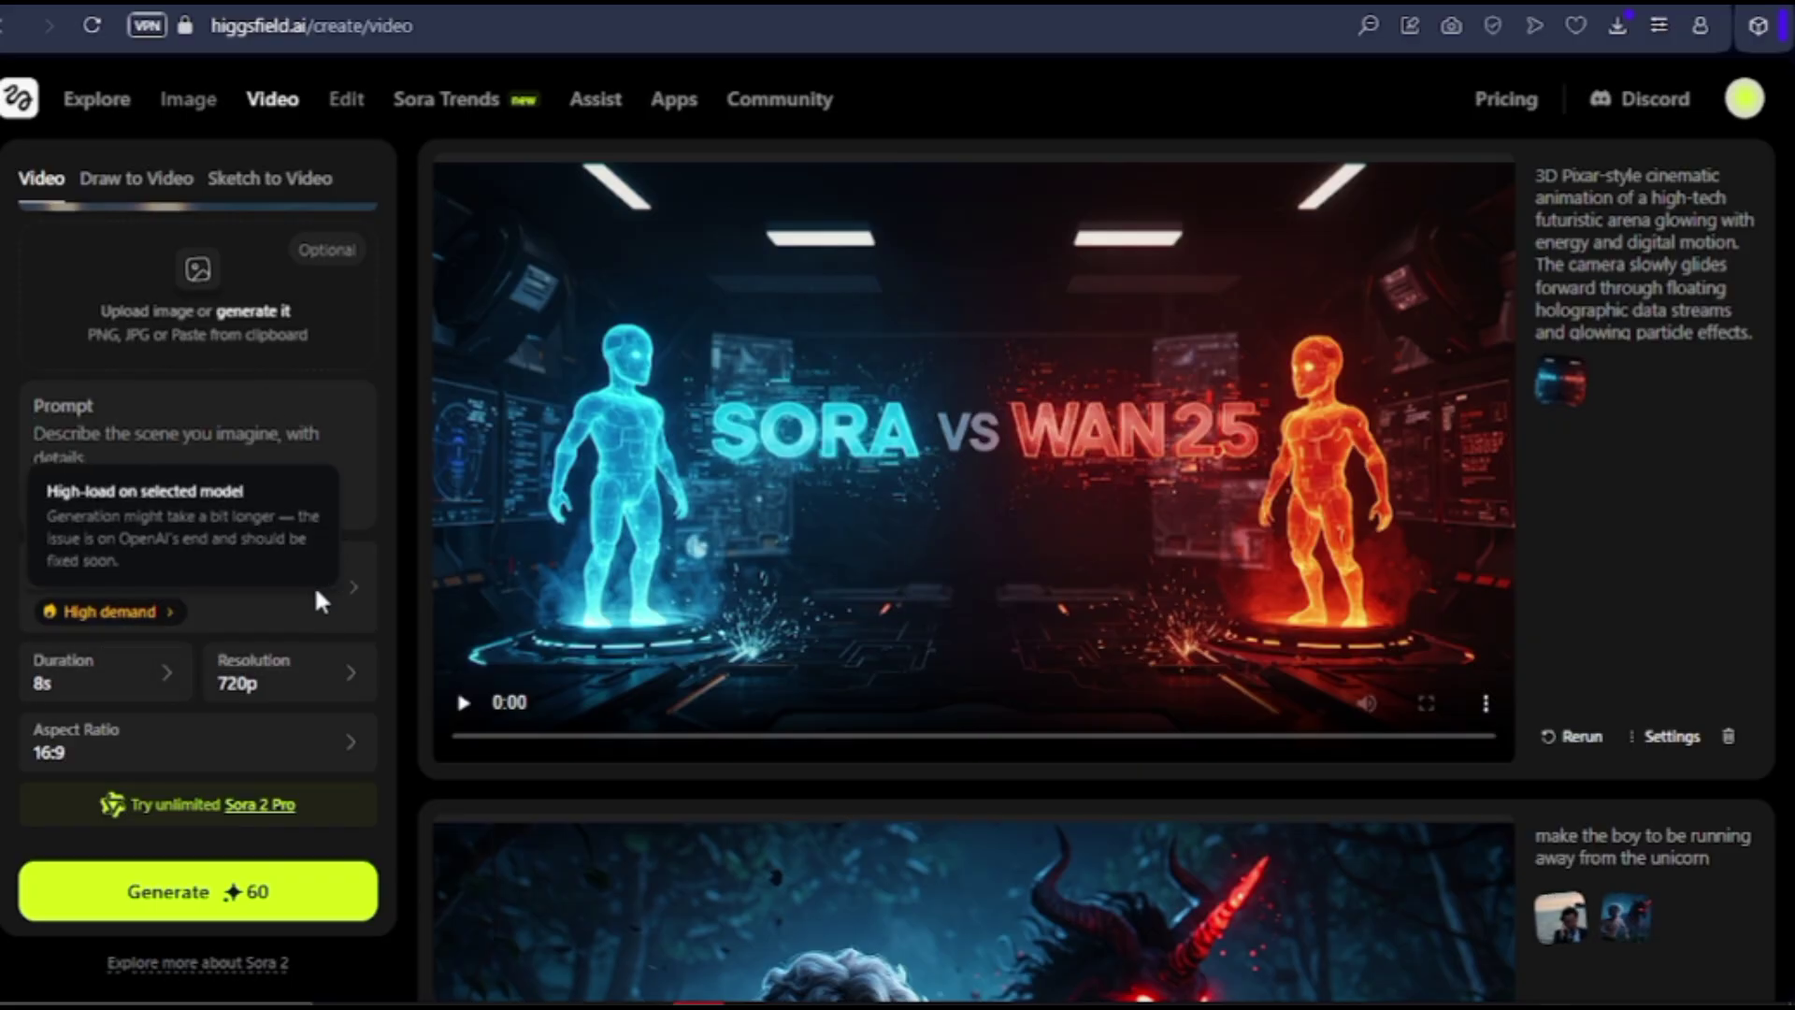
click(206, 610)
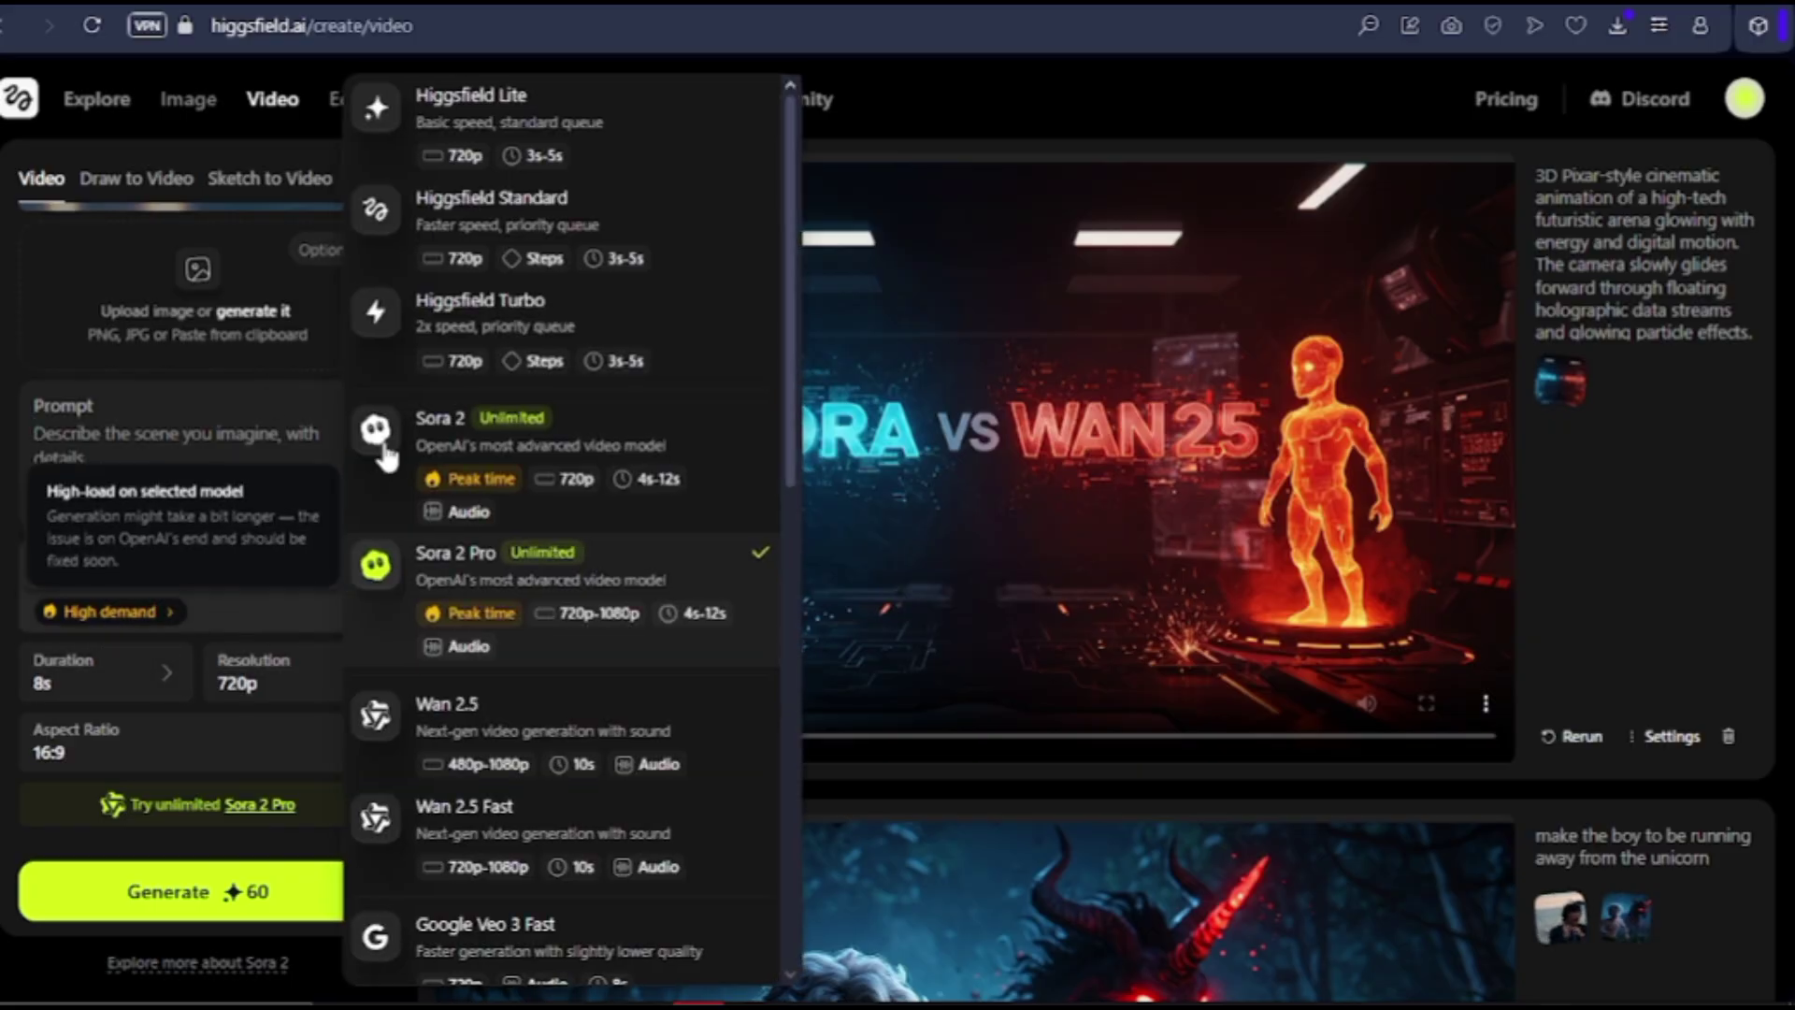
scroll(529, 633, down, 5)
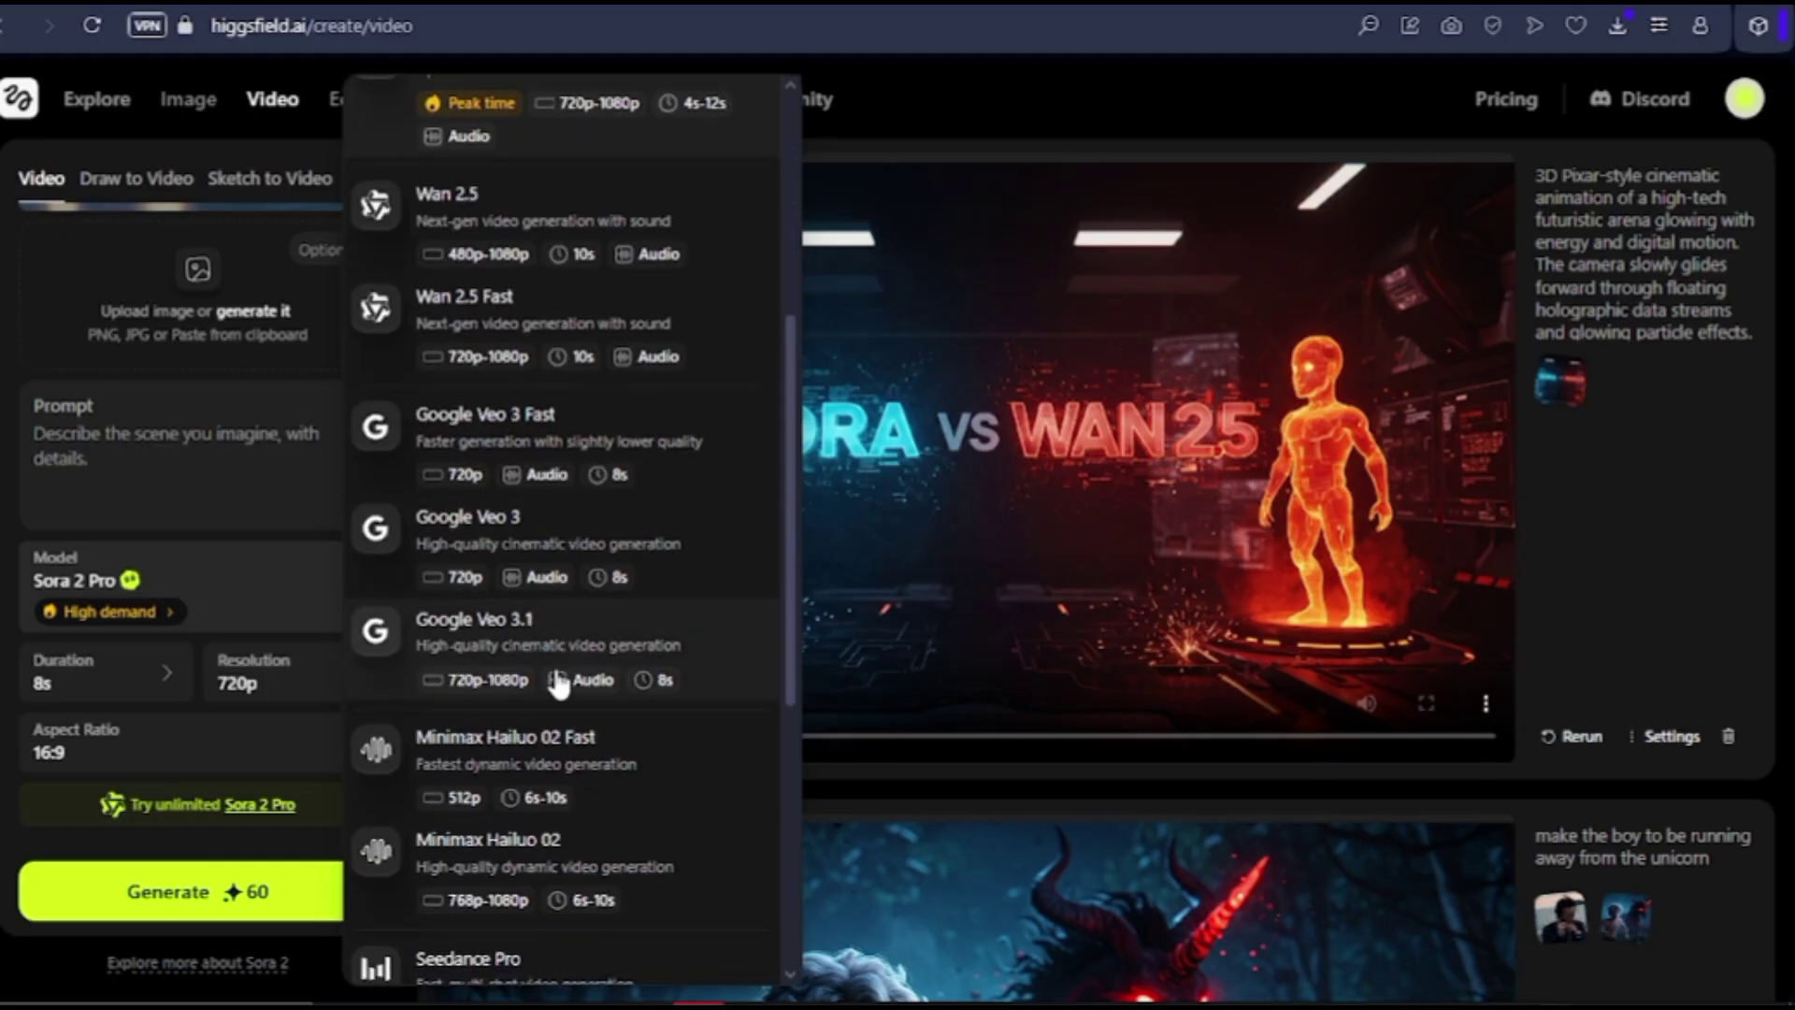
click(592, 657)
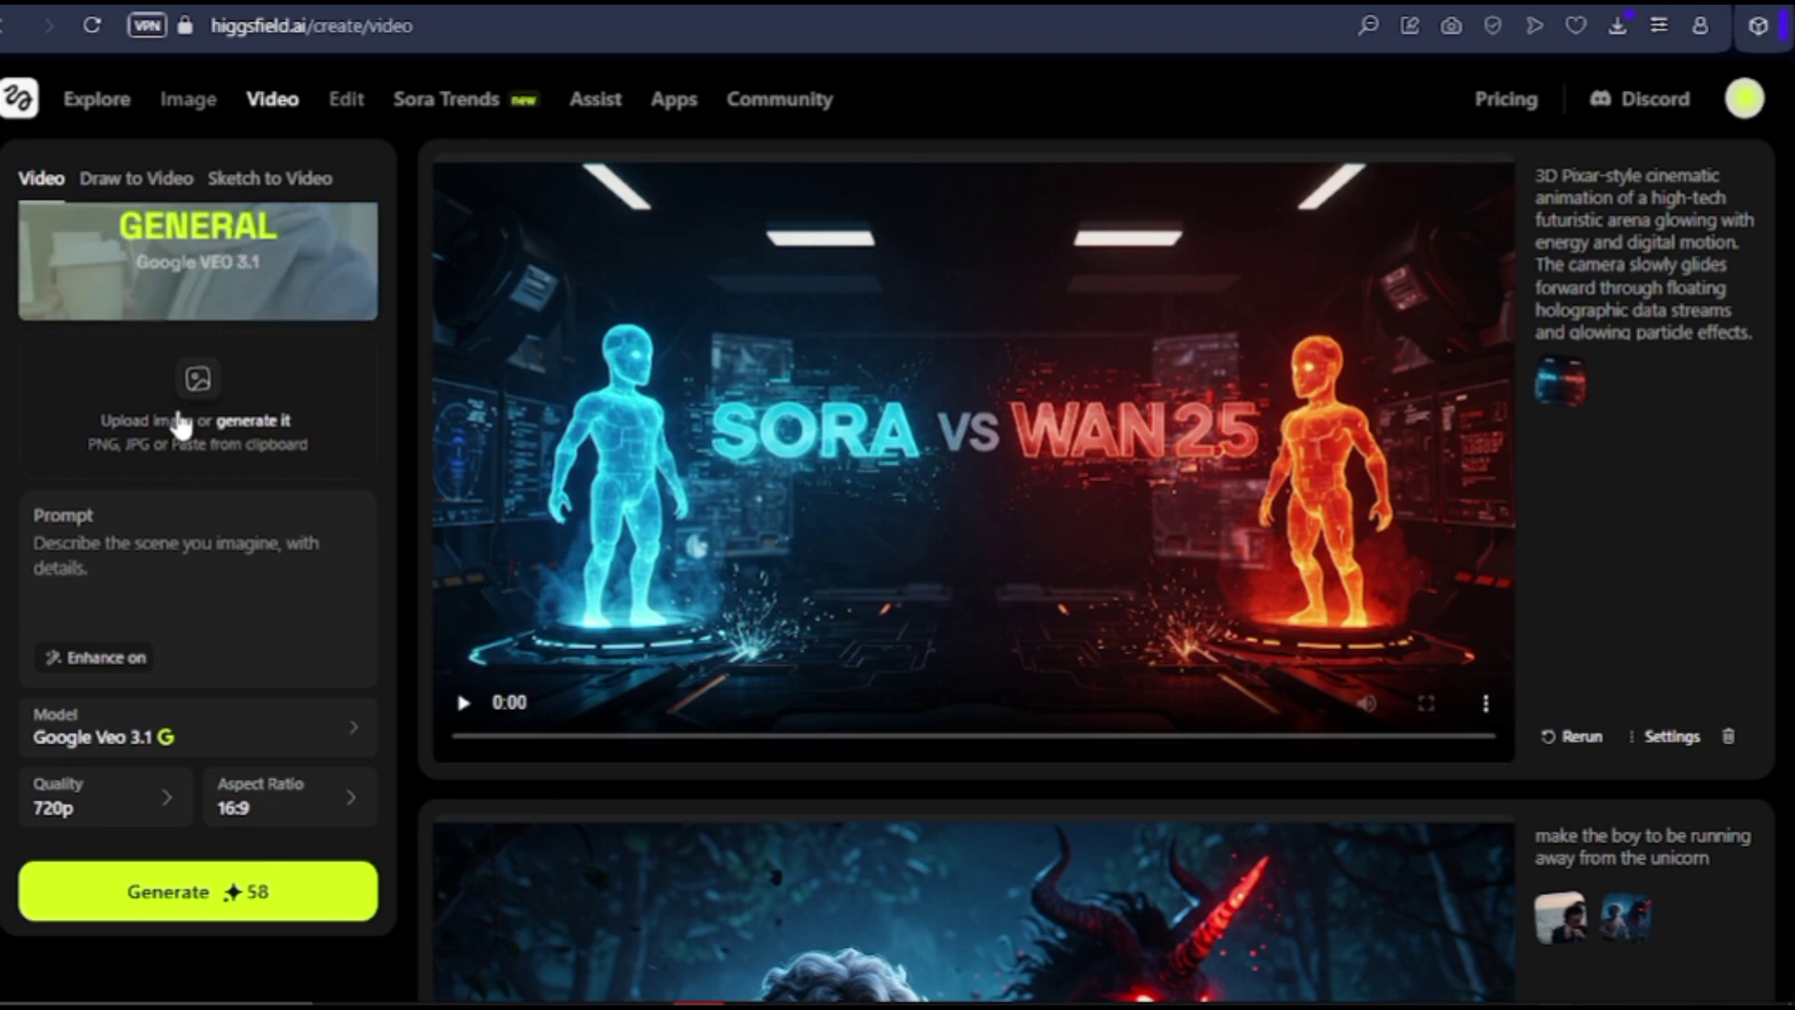
- Switch to ChatGPT and ask for prompts to animate the generated scenes, written the same way as the scene prompts
key(alt+Tab)
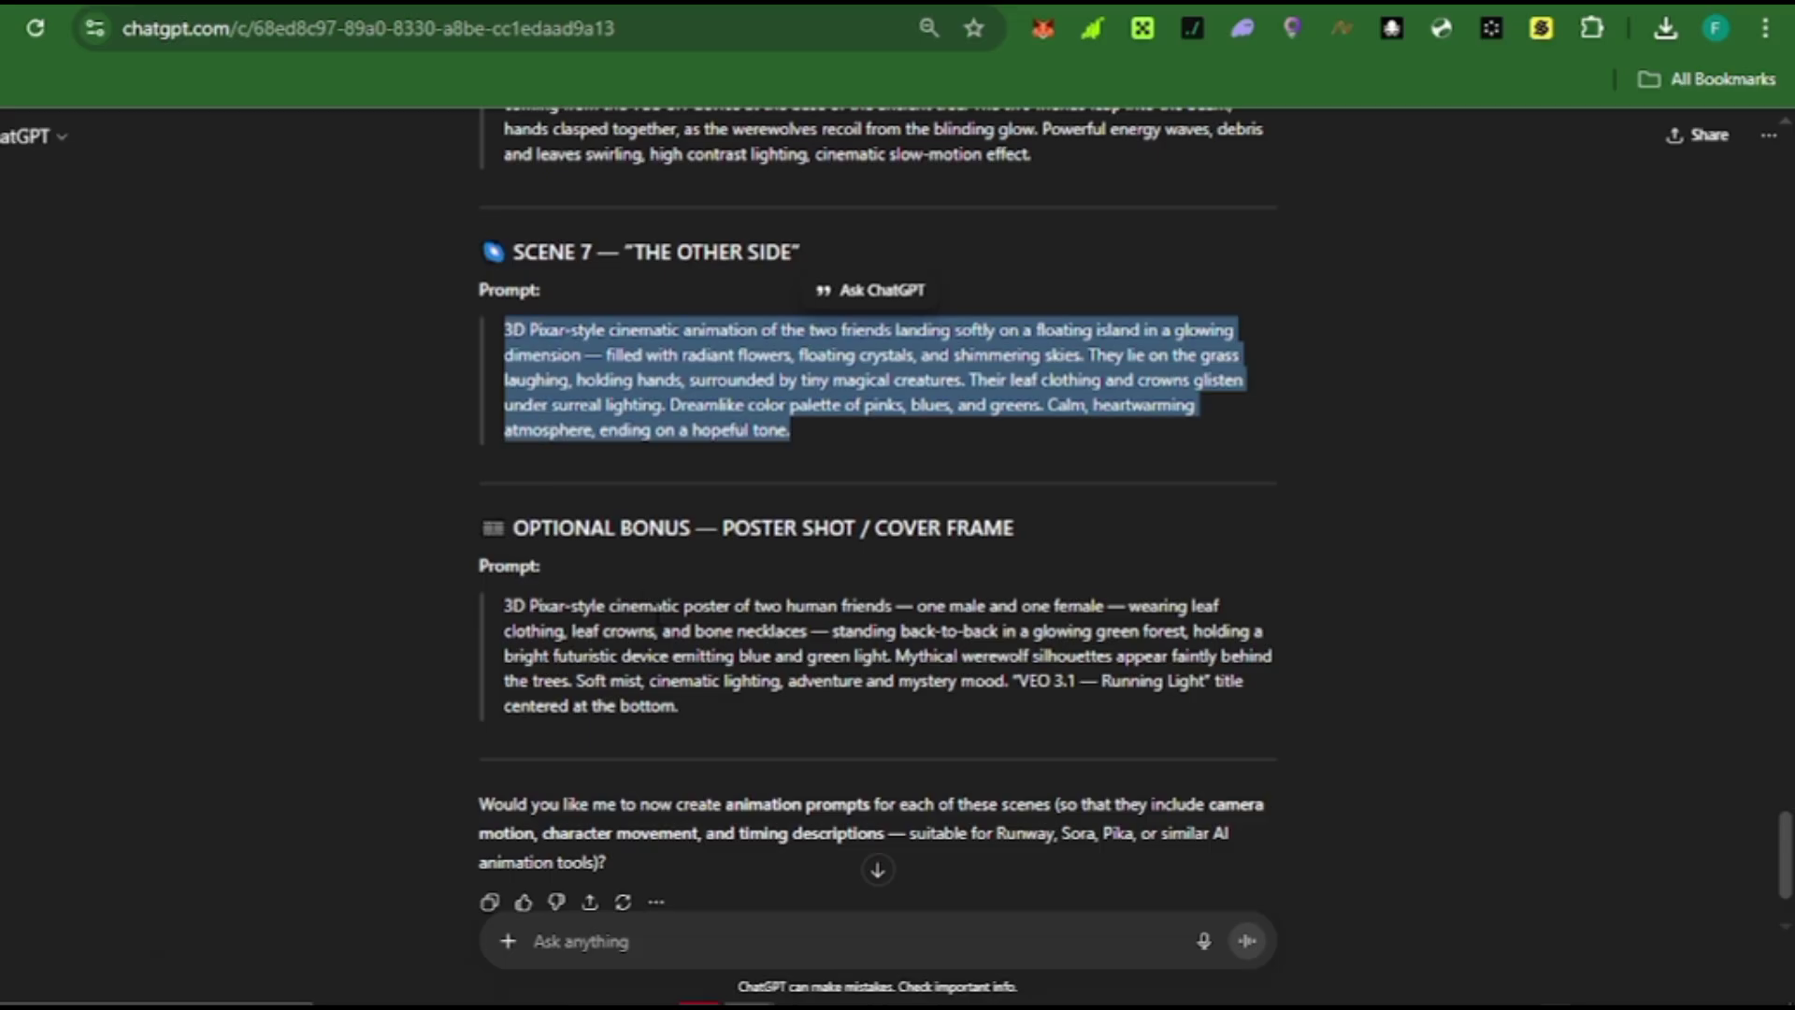
scroll(654, 609, down, 2)
click(653, 610)
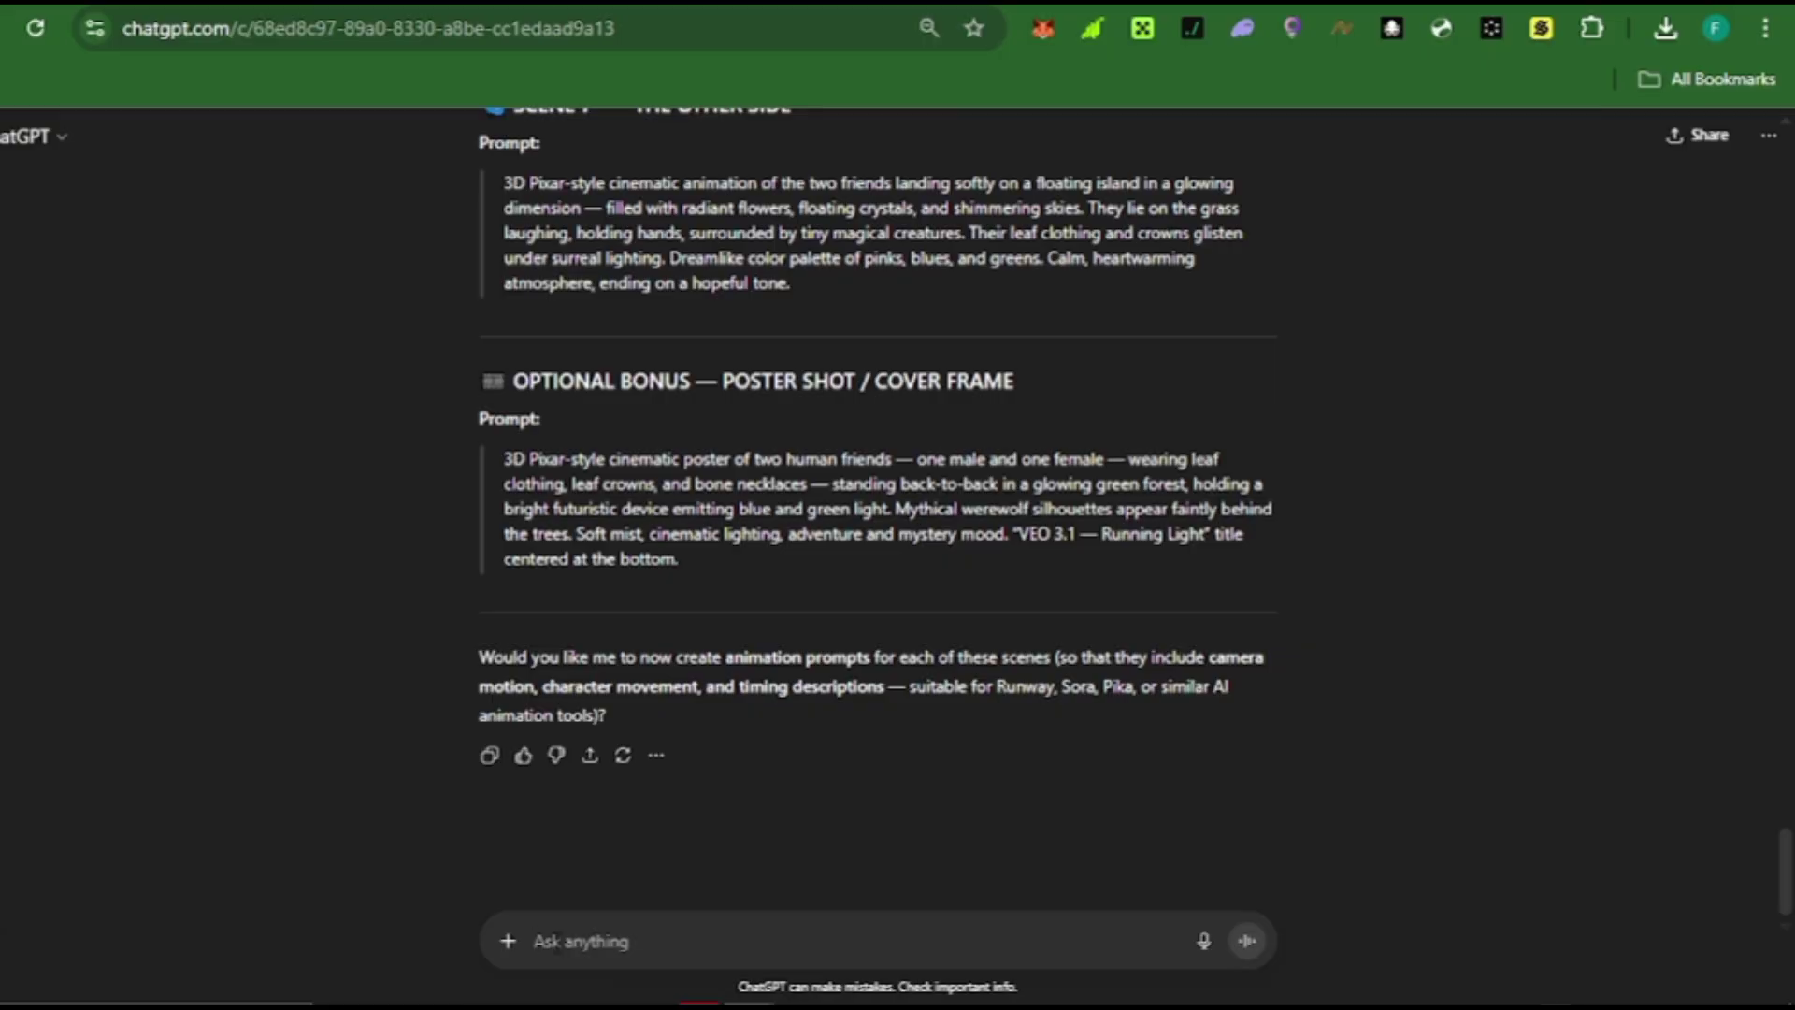
text(i am doe generating the scenes, please do give me a)
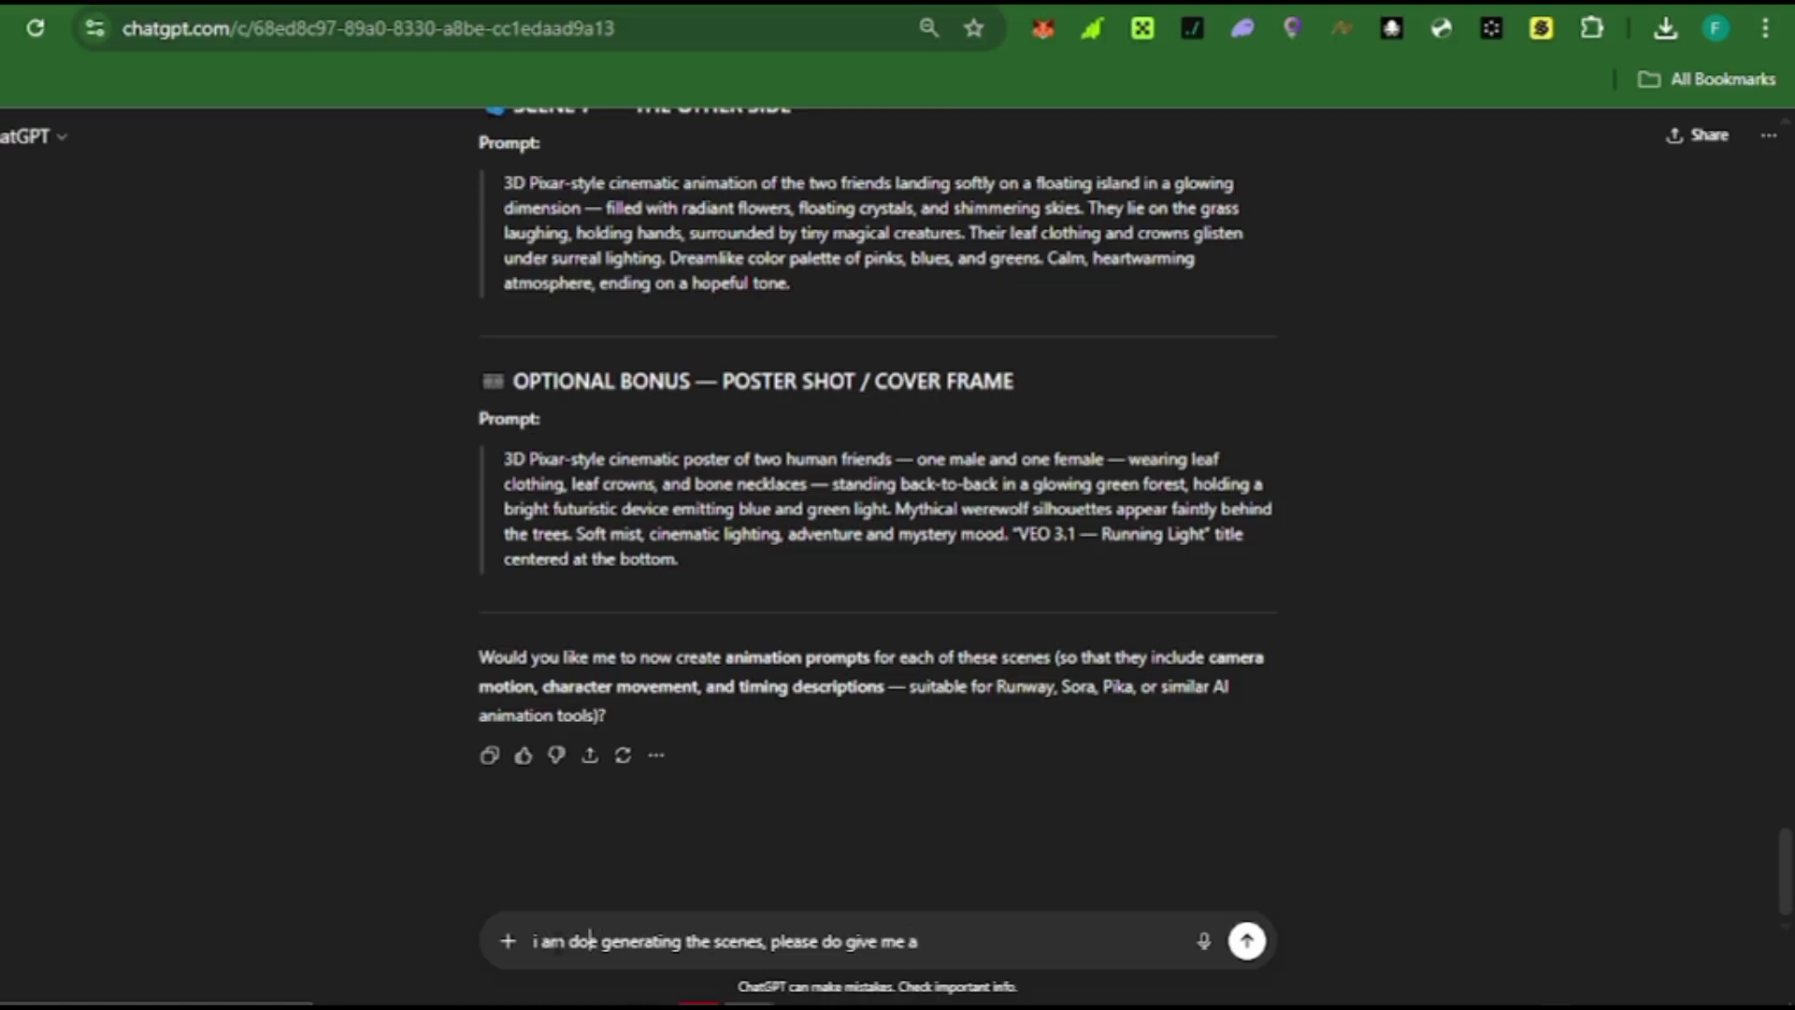
text(n)
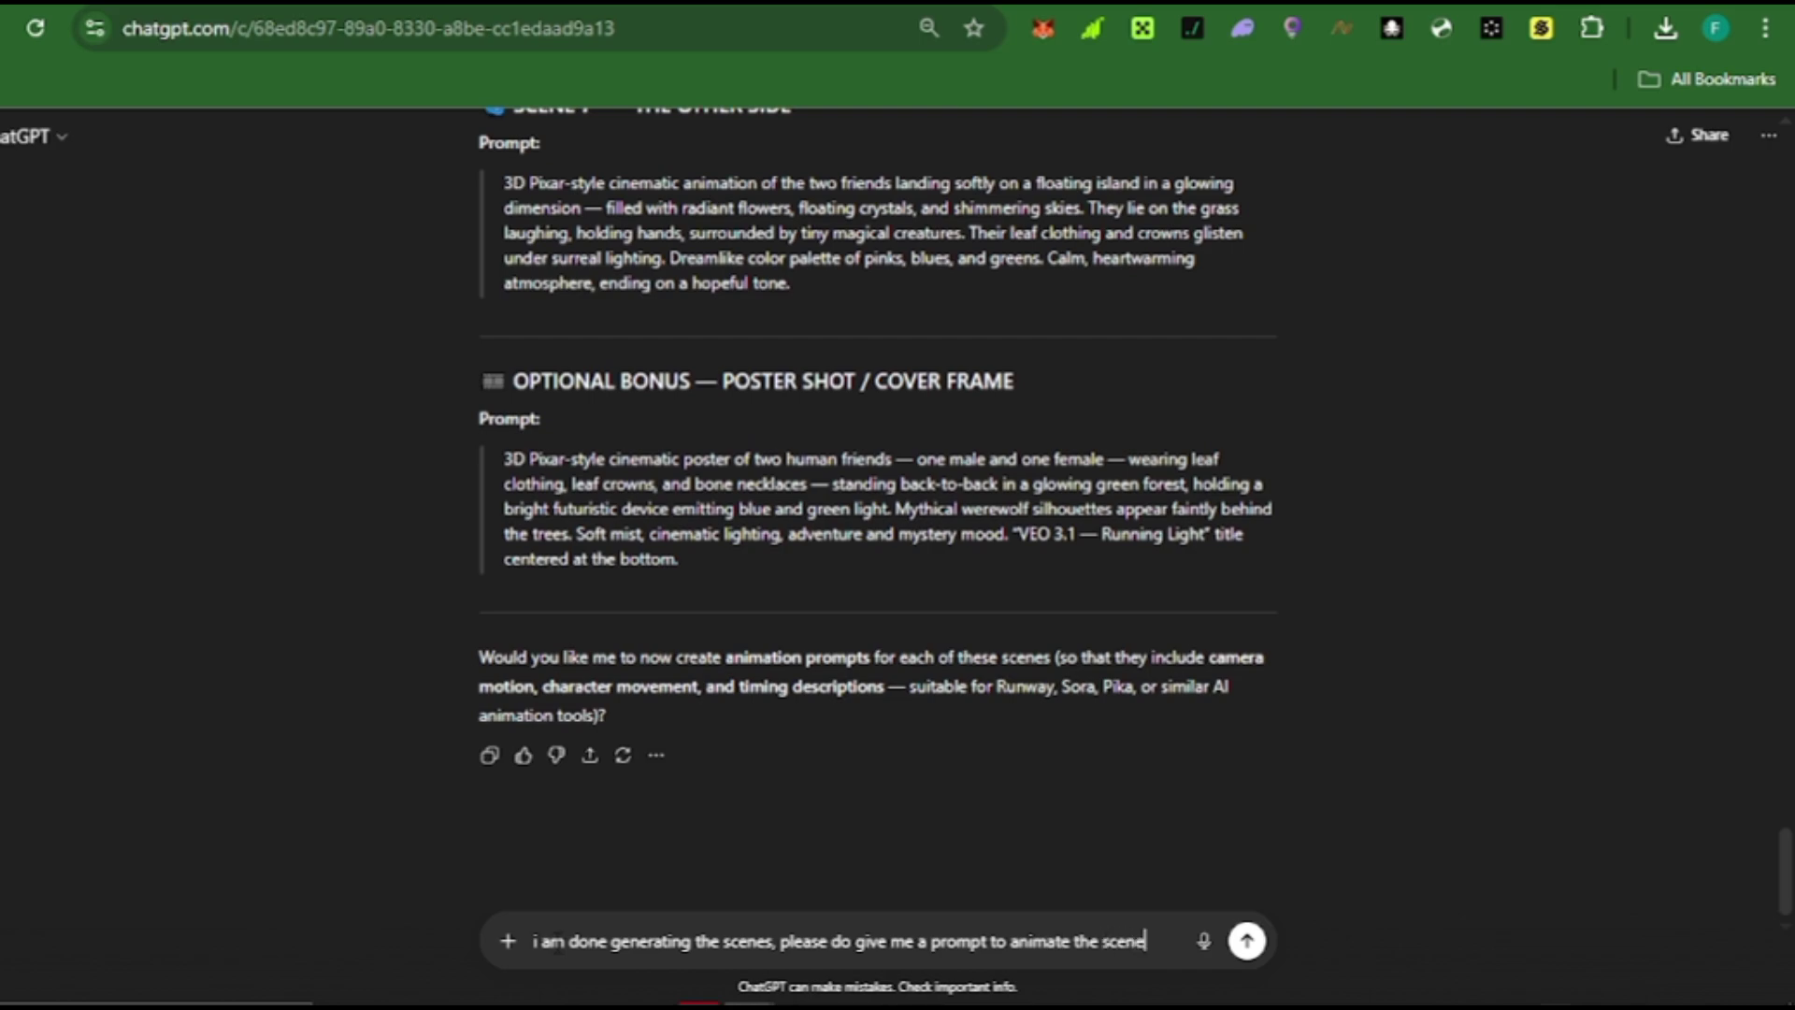
text(enerated)
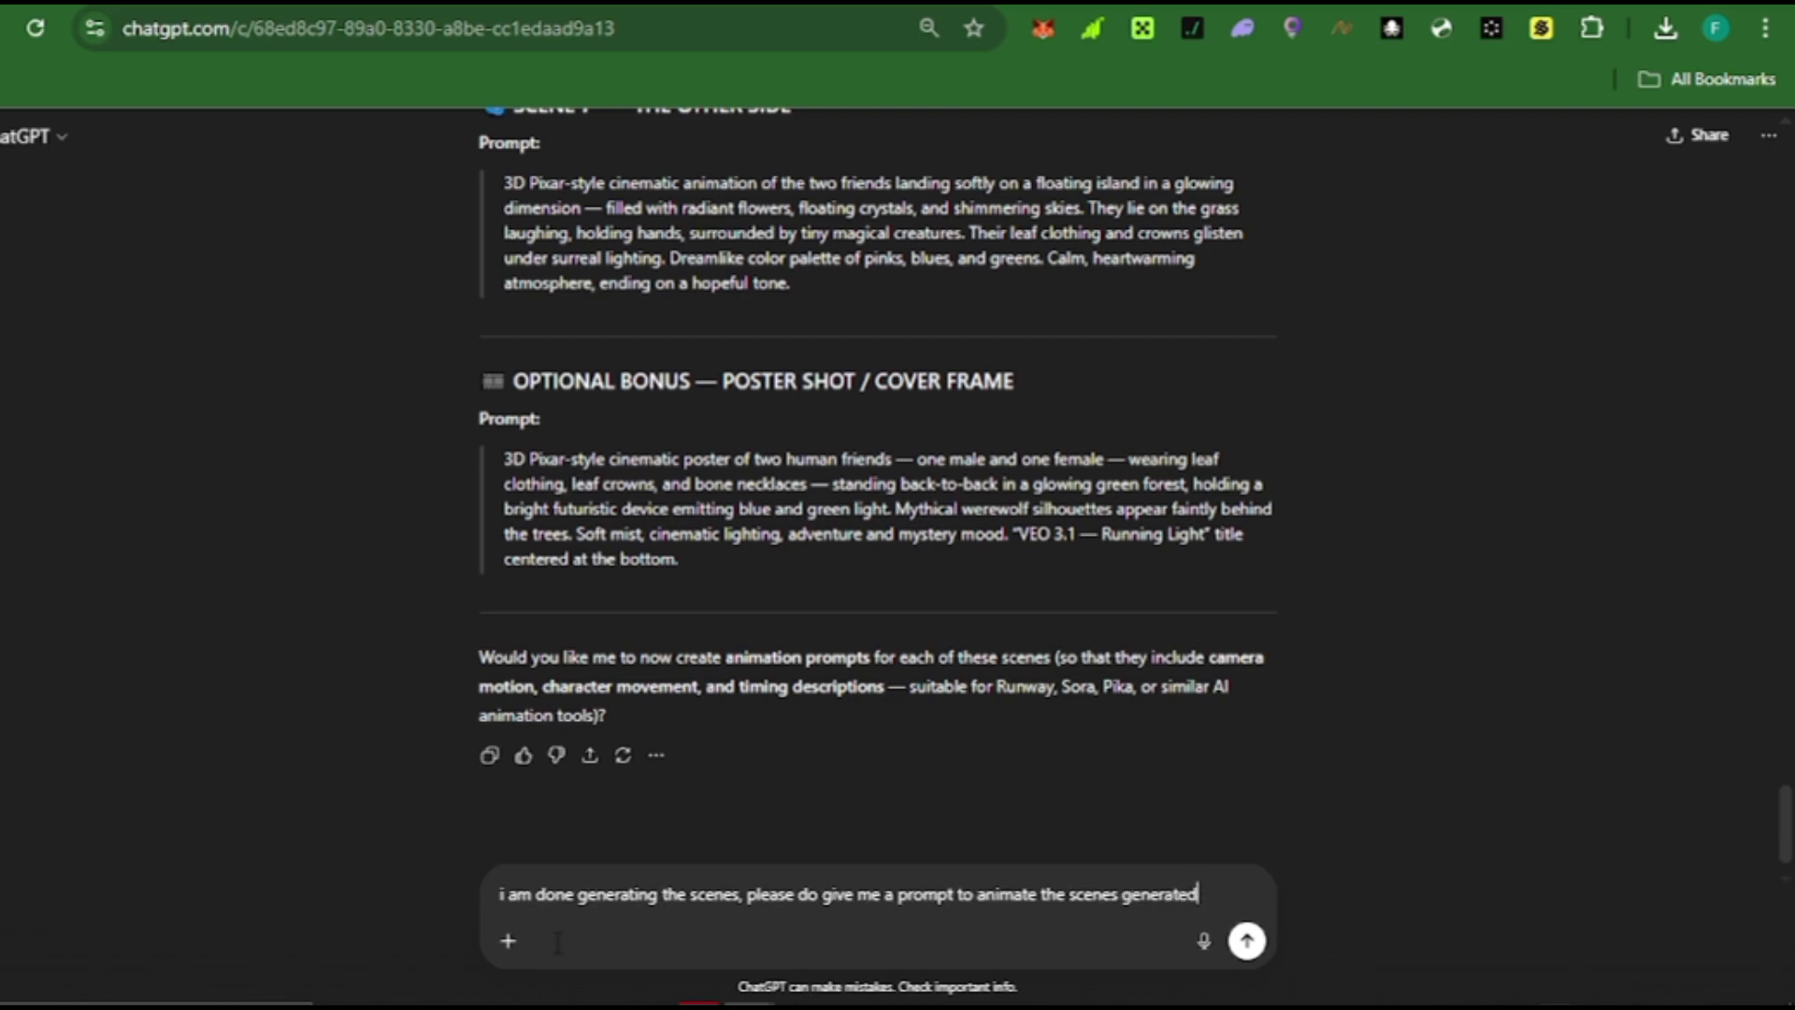
key(Return)
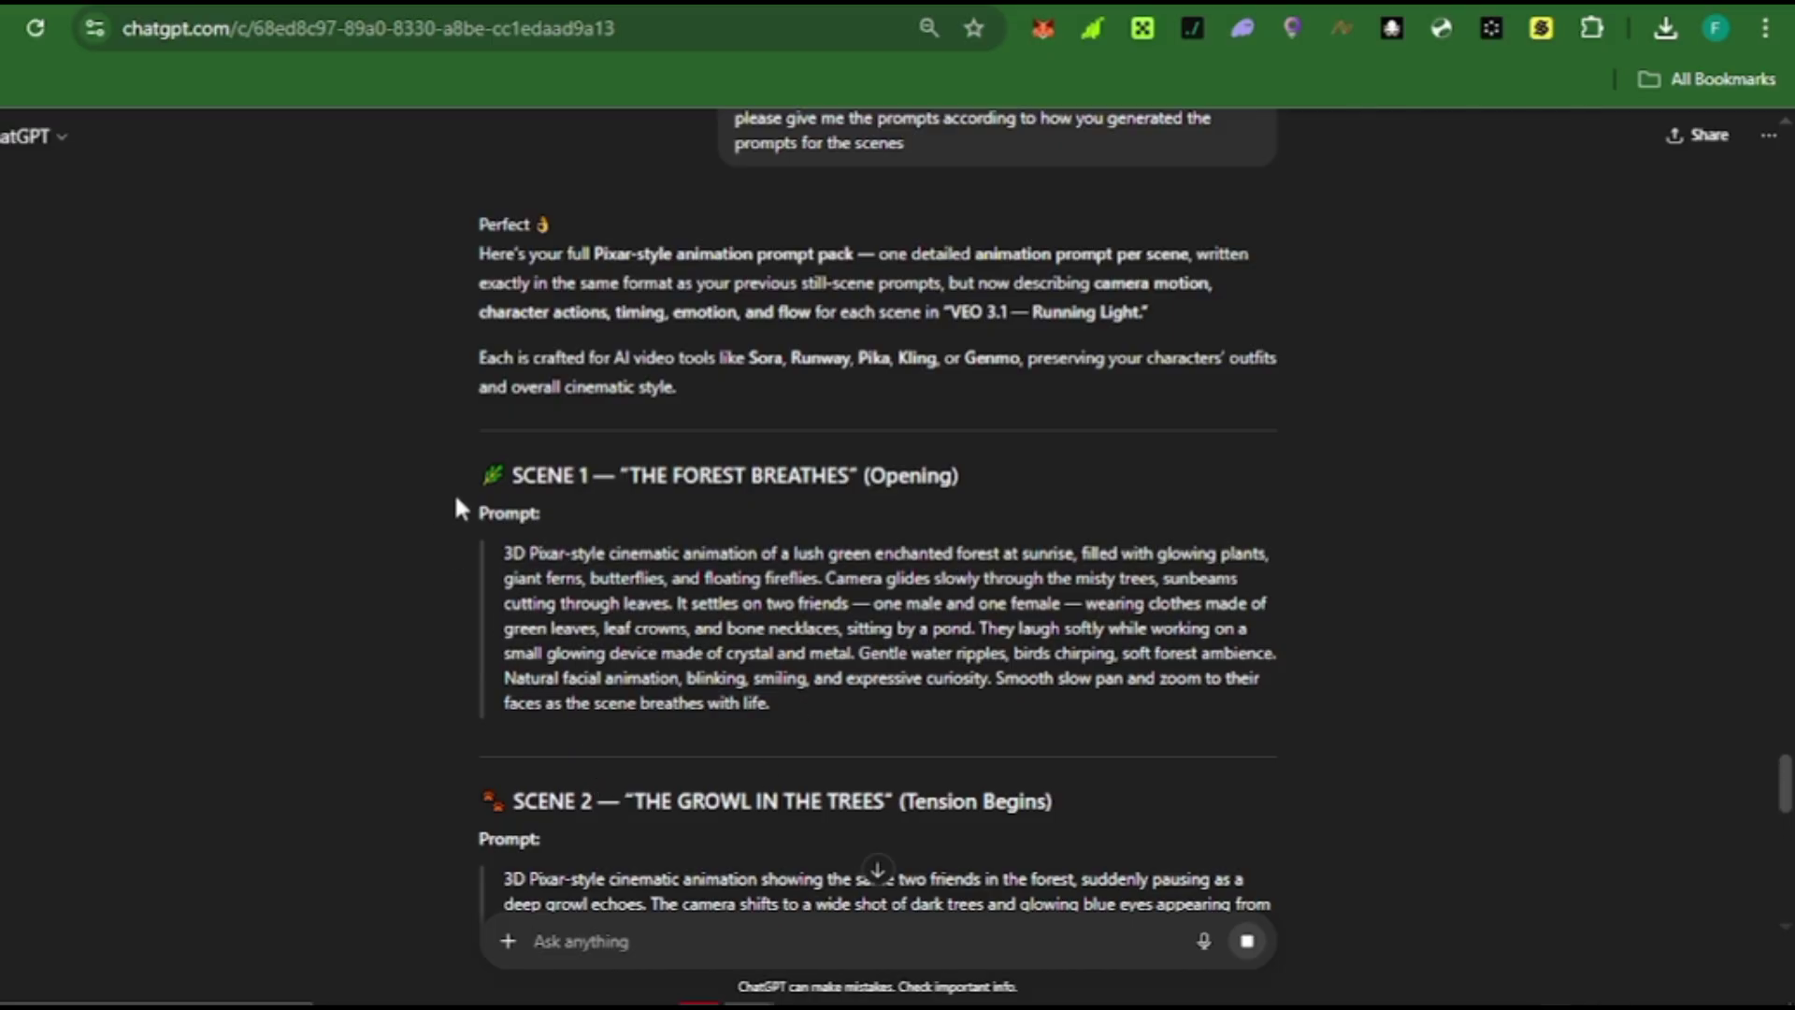
- Copy ChatGPT's Scene 1 "The Forest Breathes" animation prompt and upload the image of the friends by the pond to Higgsfield
drag(500, 549, 783, 715)
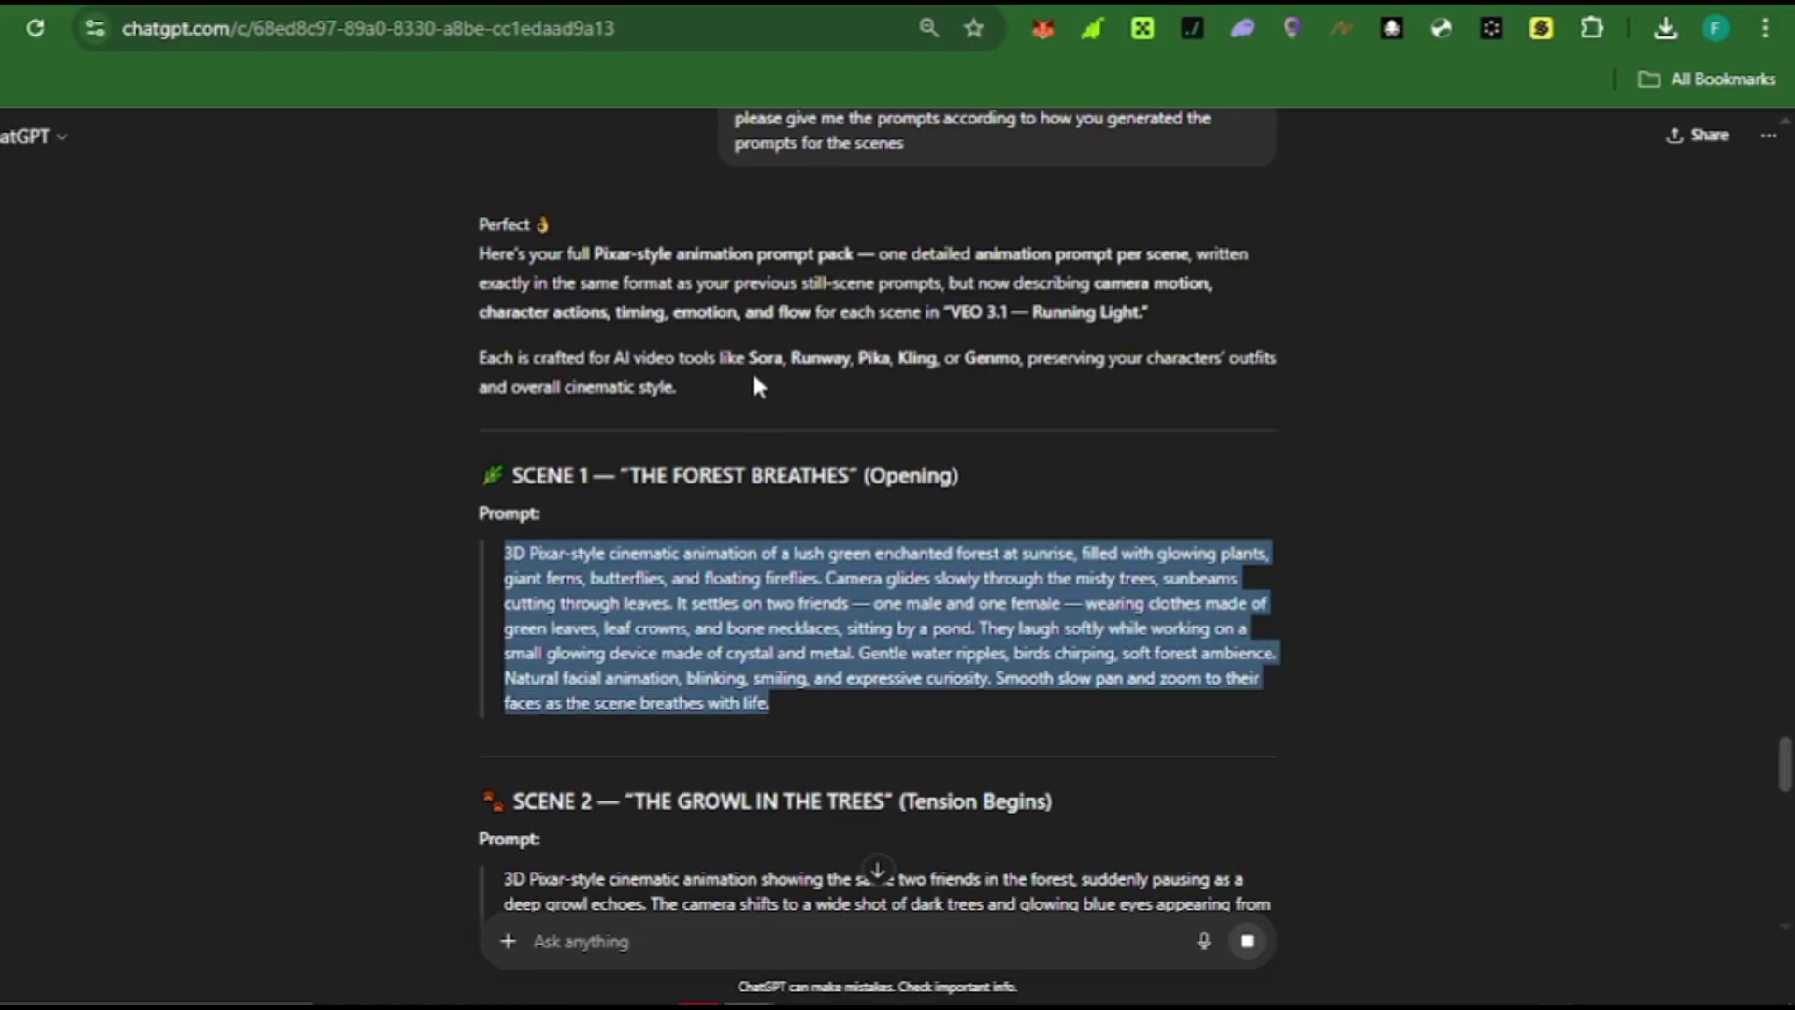
key(alt+Tab)
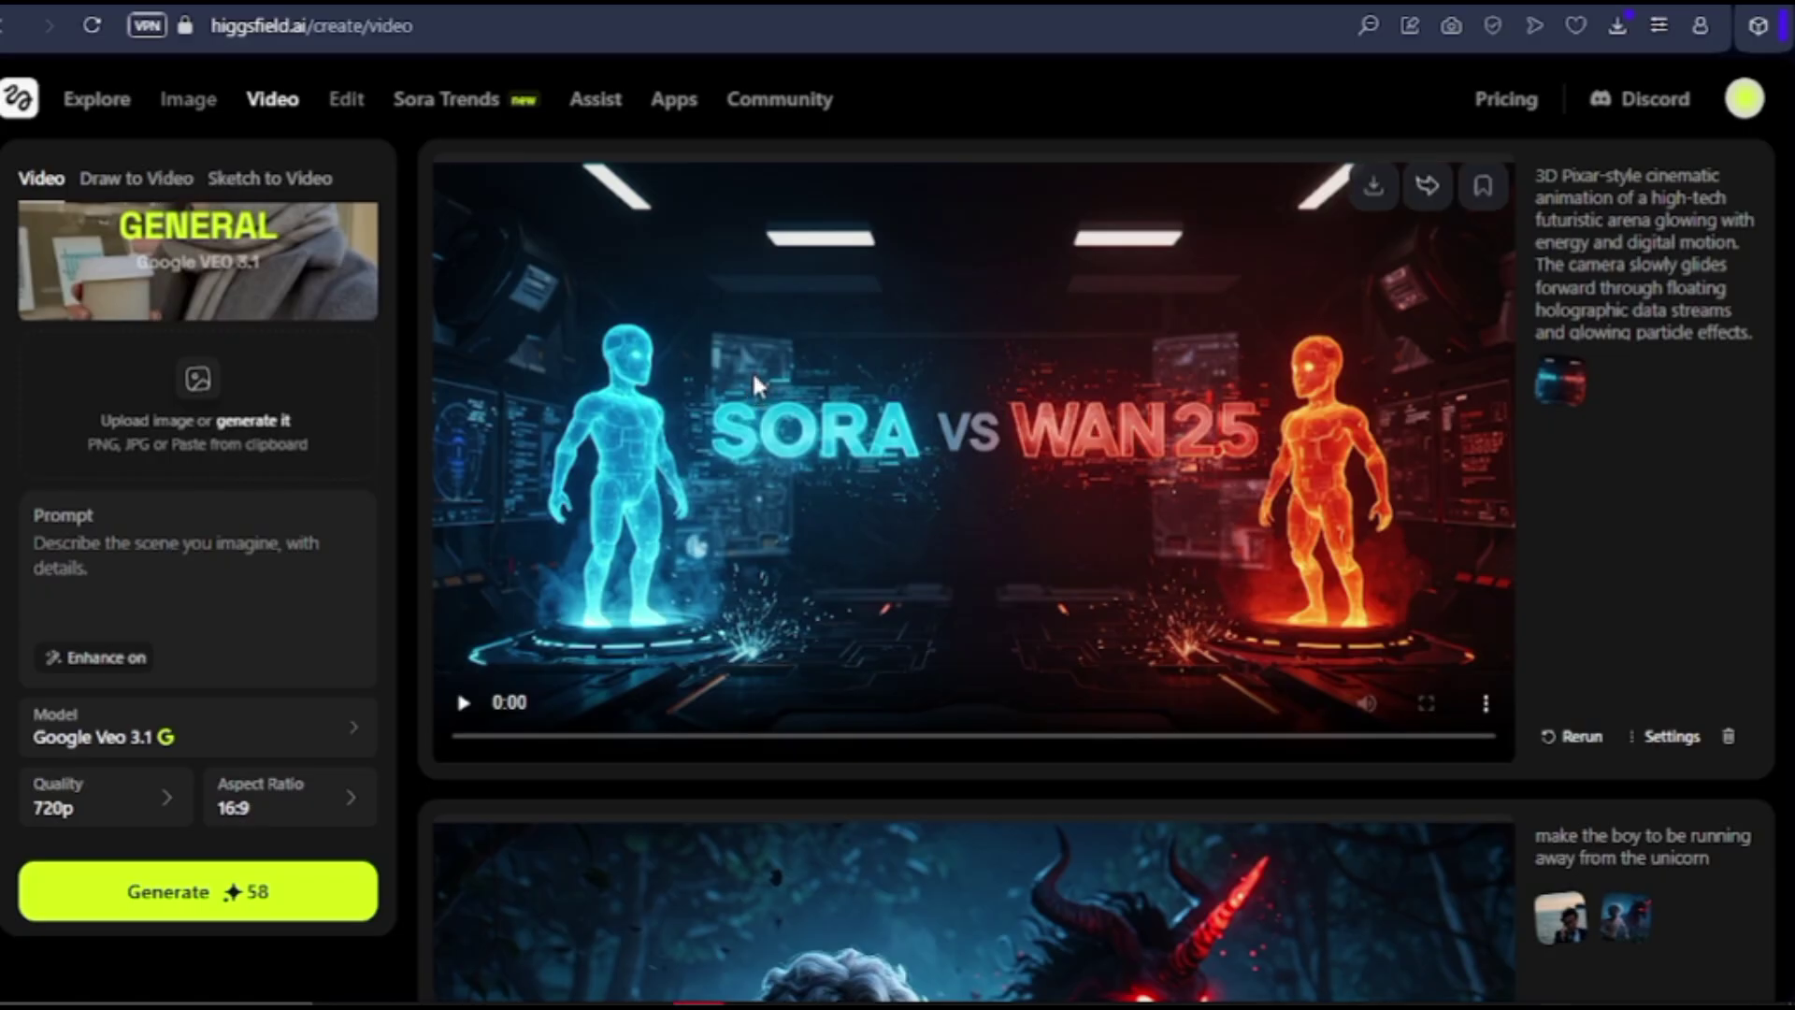
click(156, 419)
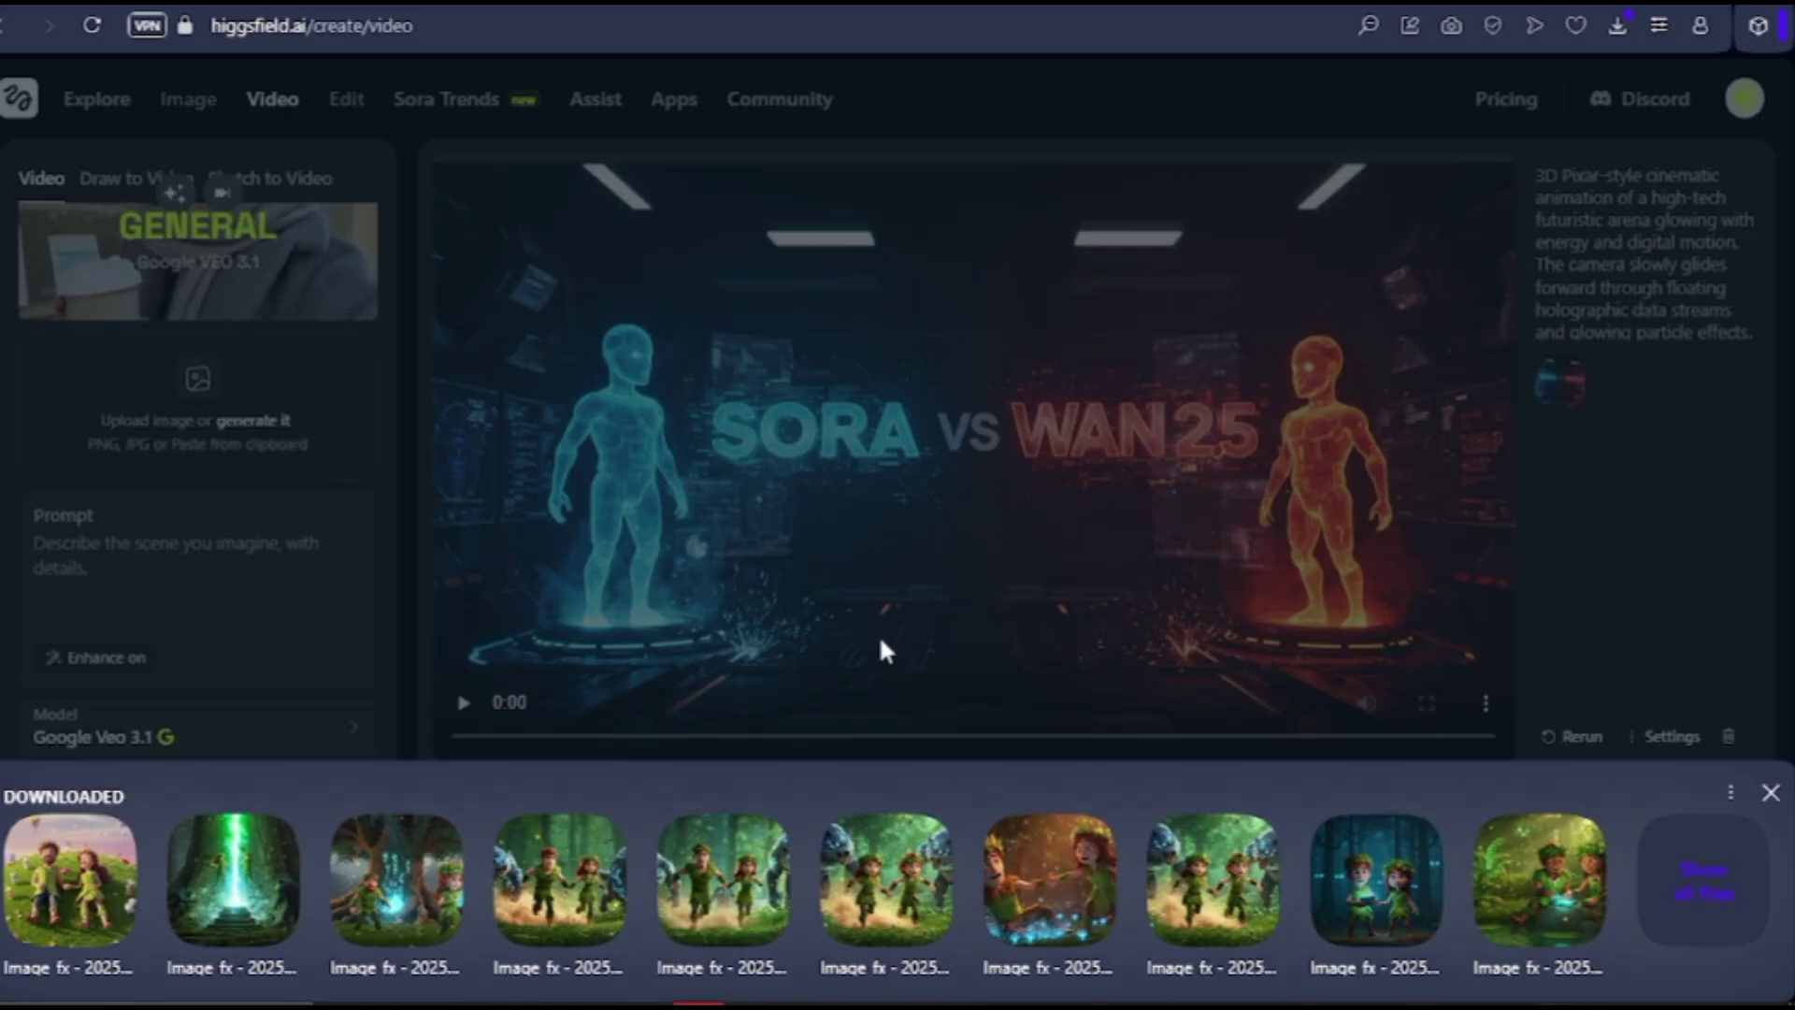
click(1511, 899)
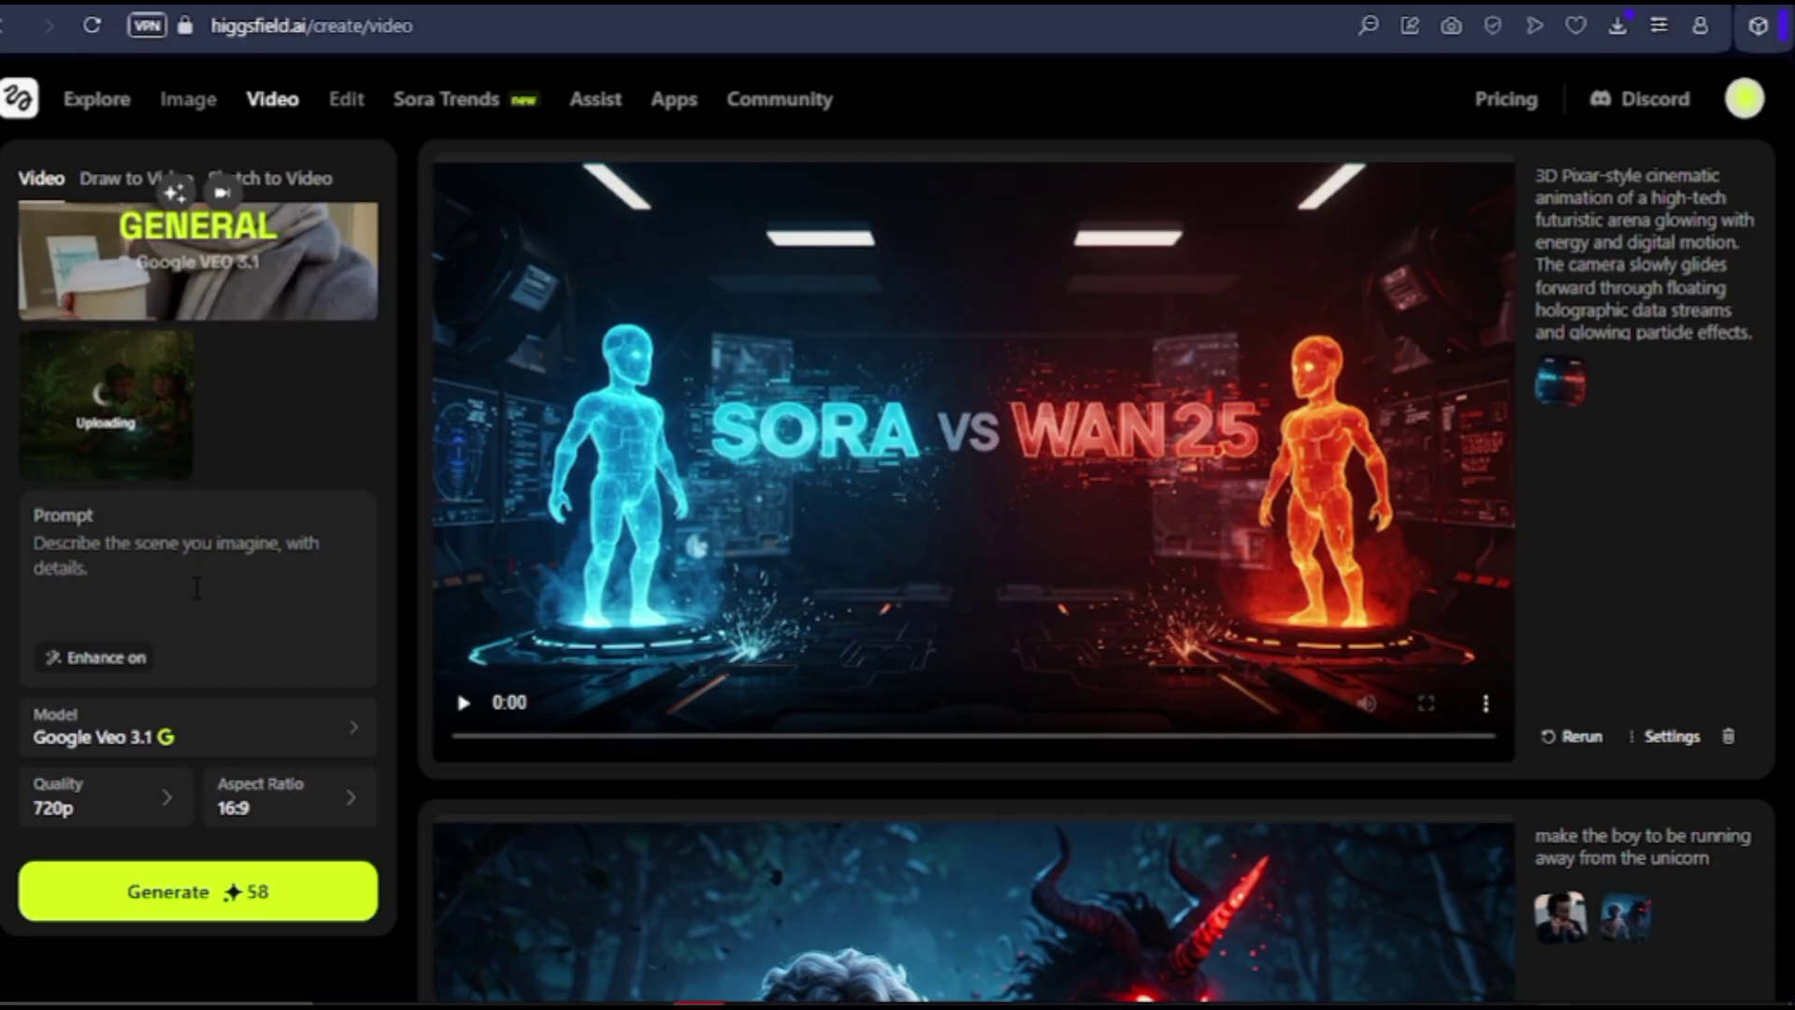
- Paste the Scene 1 animation prompt, keep the quality at 720p, and generate the video
click(155, 587)
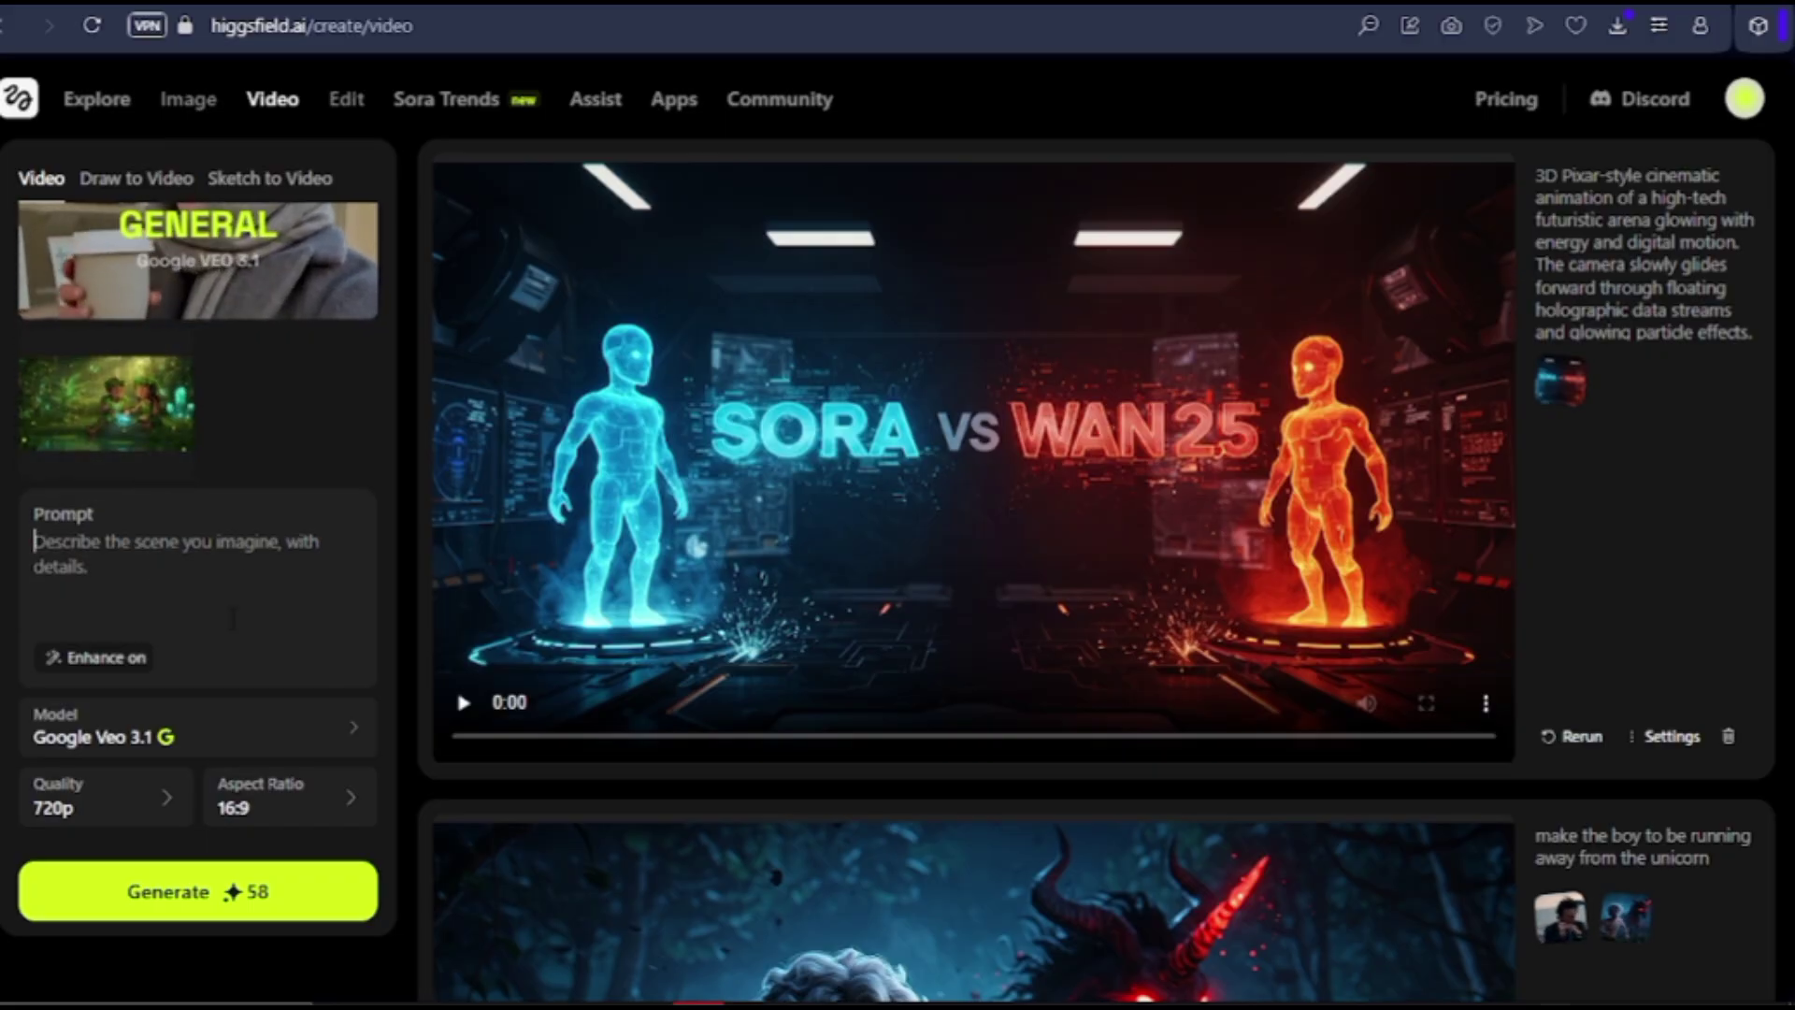
key(ctrl+v)
scroll(222, 680, down, 1)
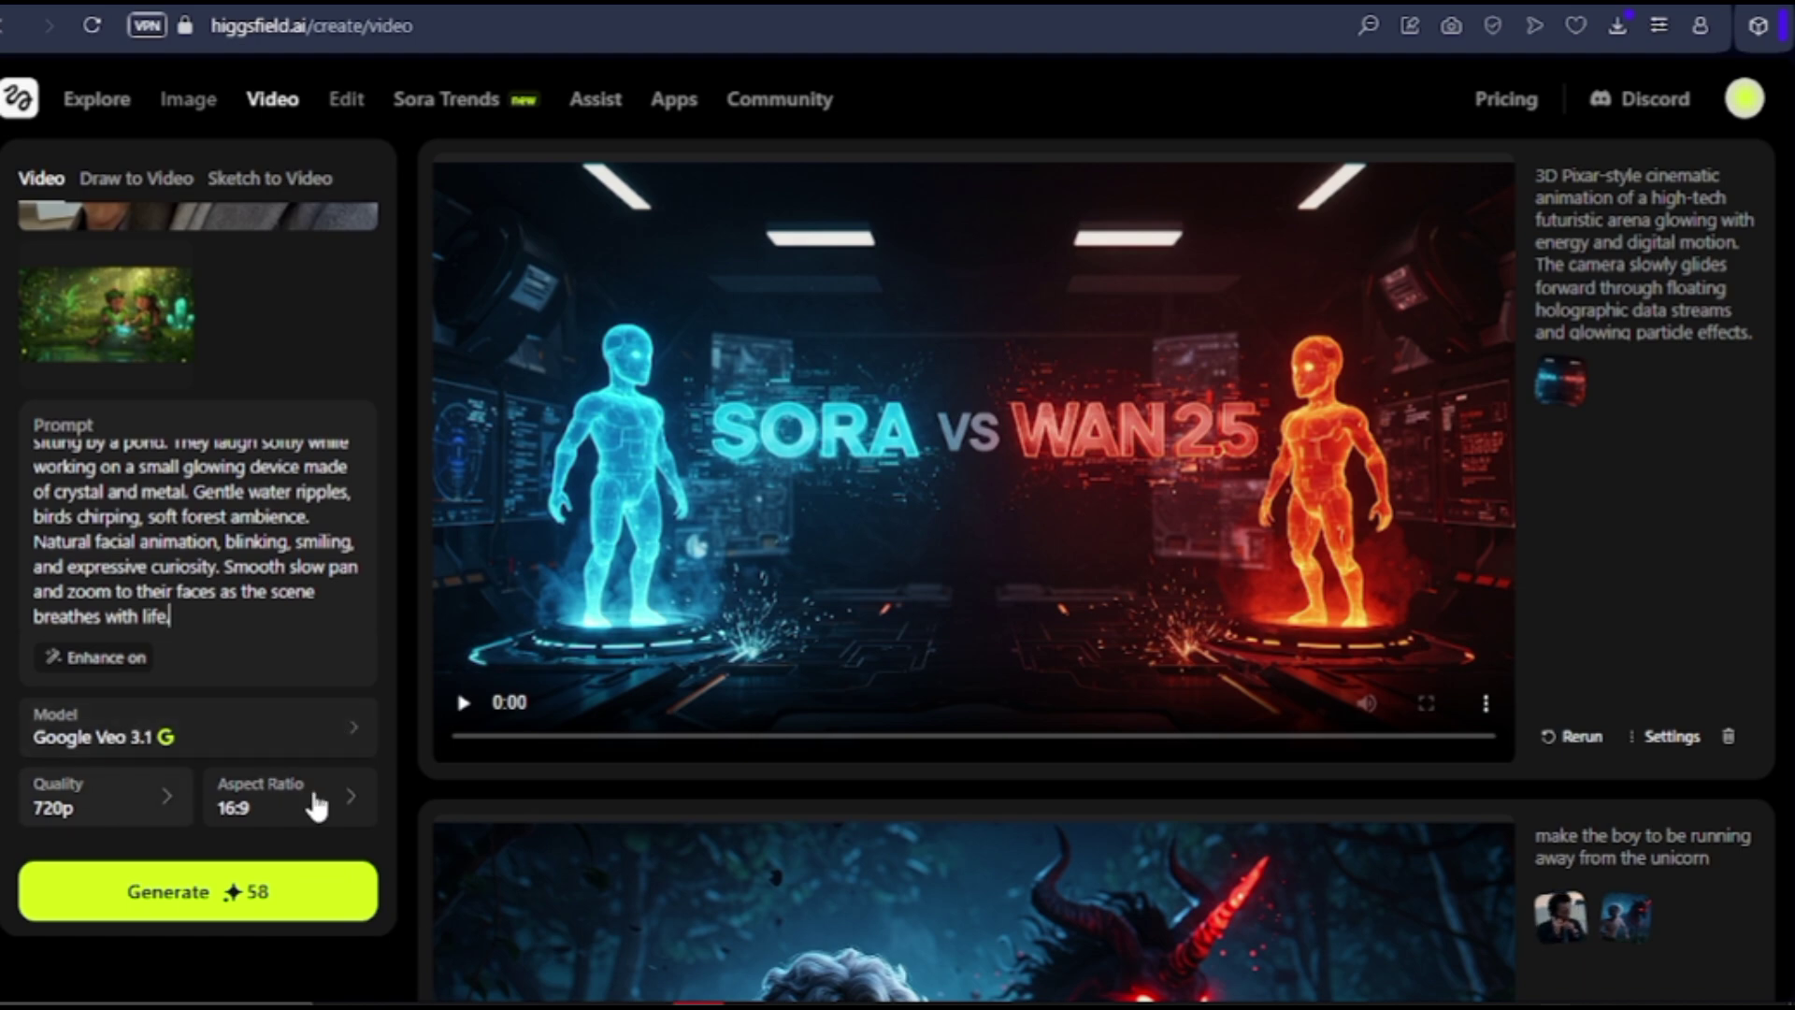
click(122, 796)
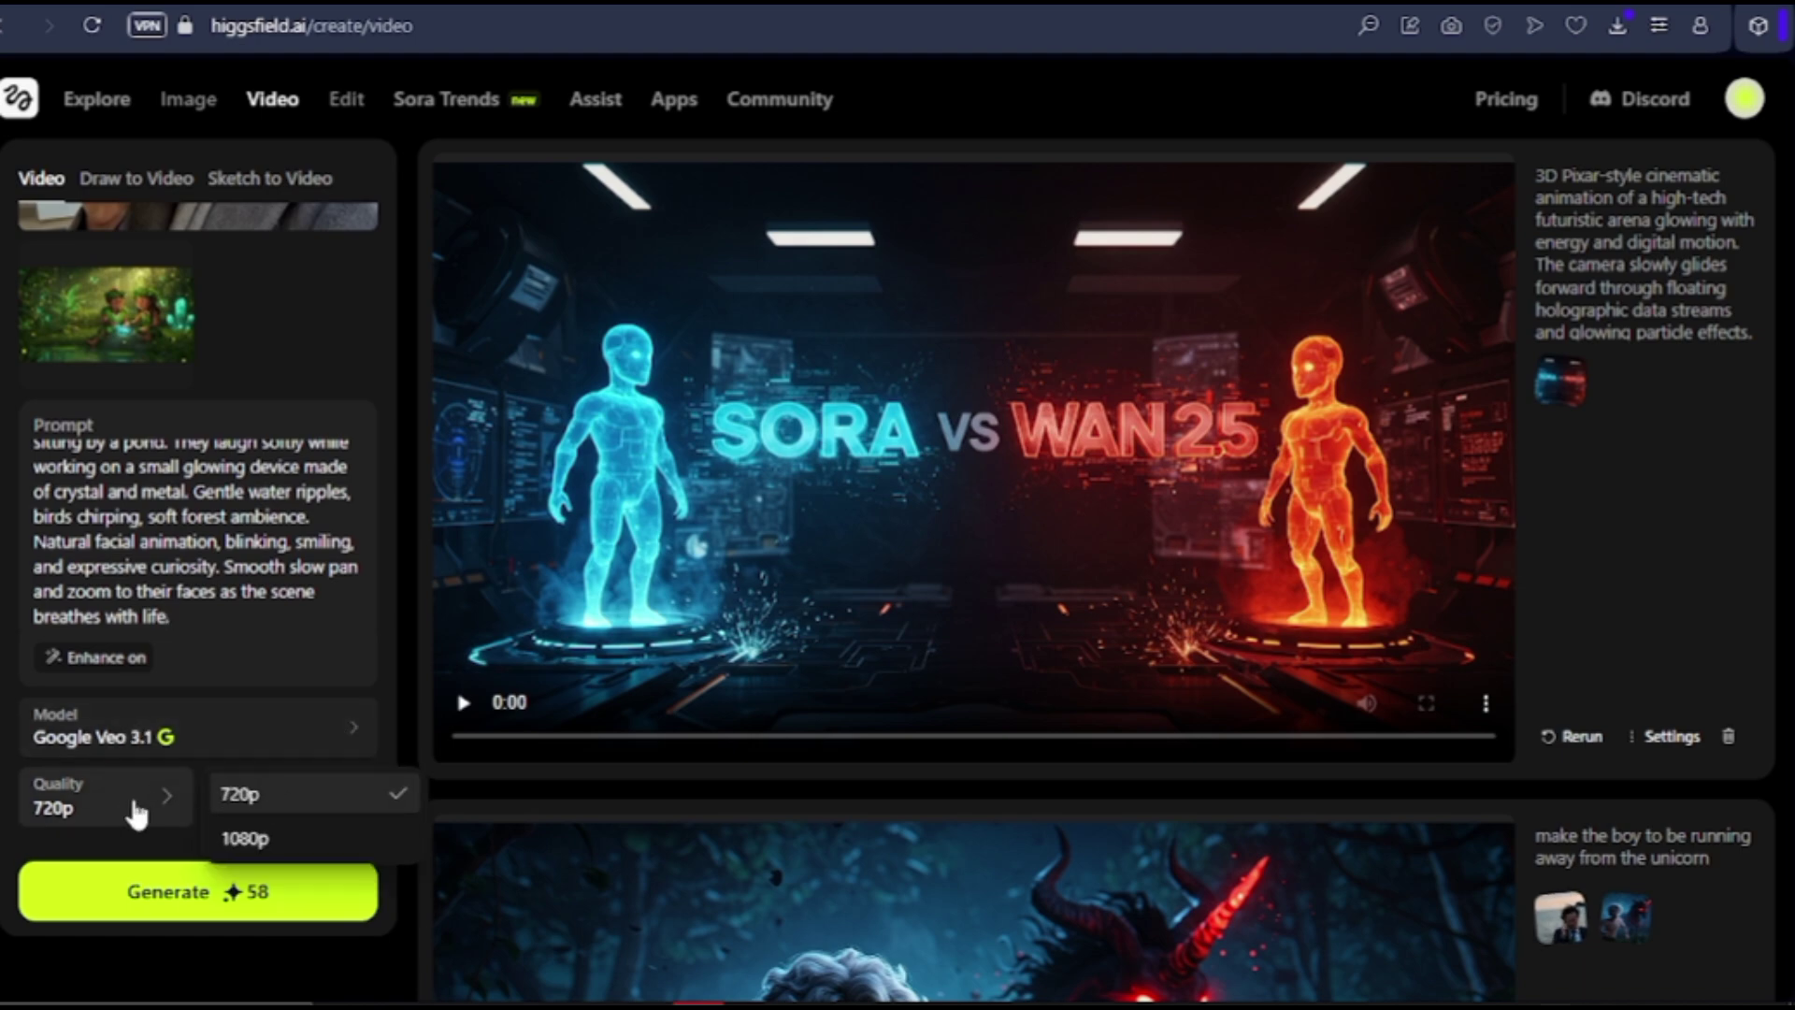
click(135, 813)
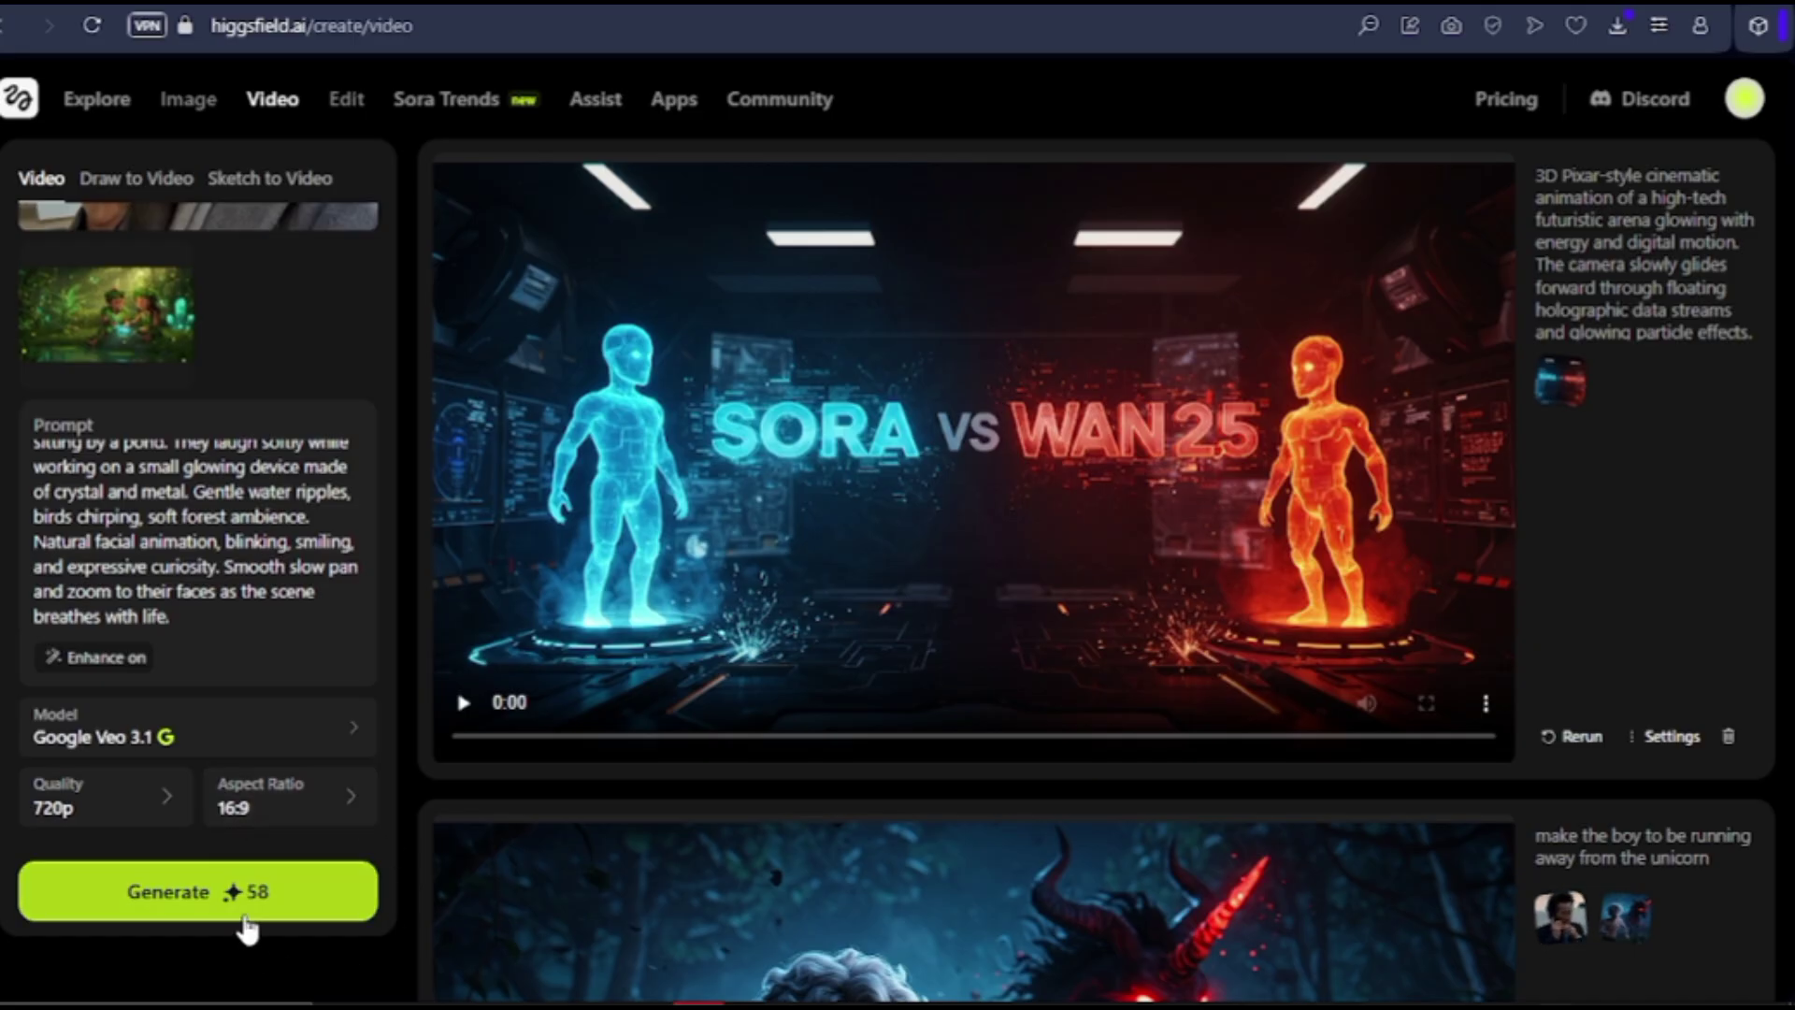
click(243, 903)
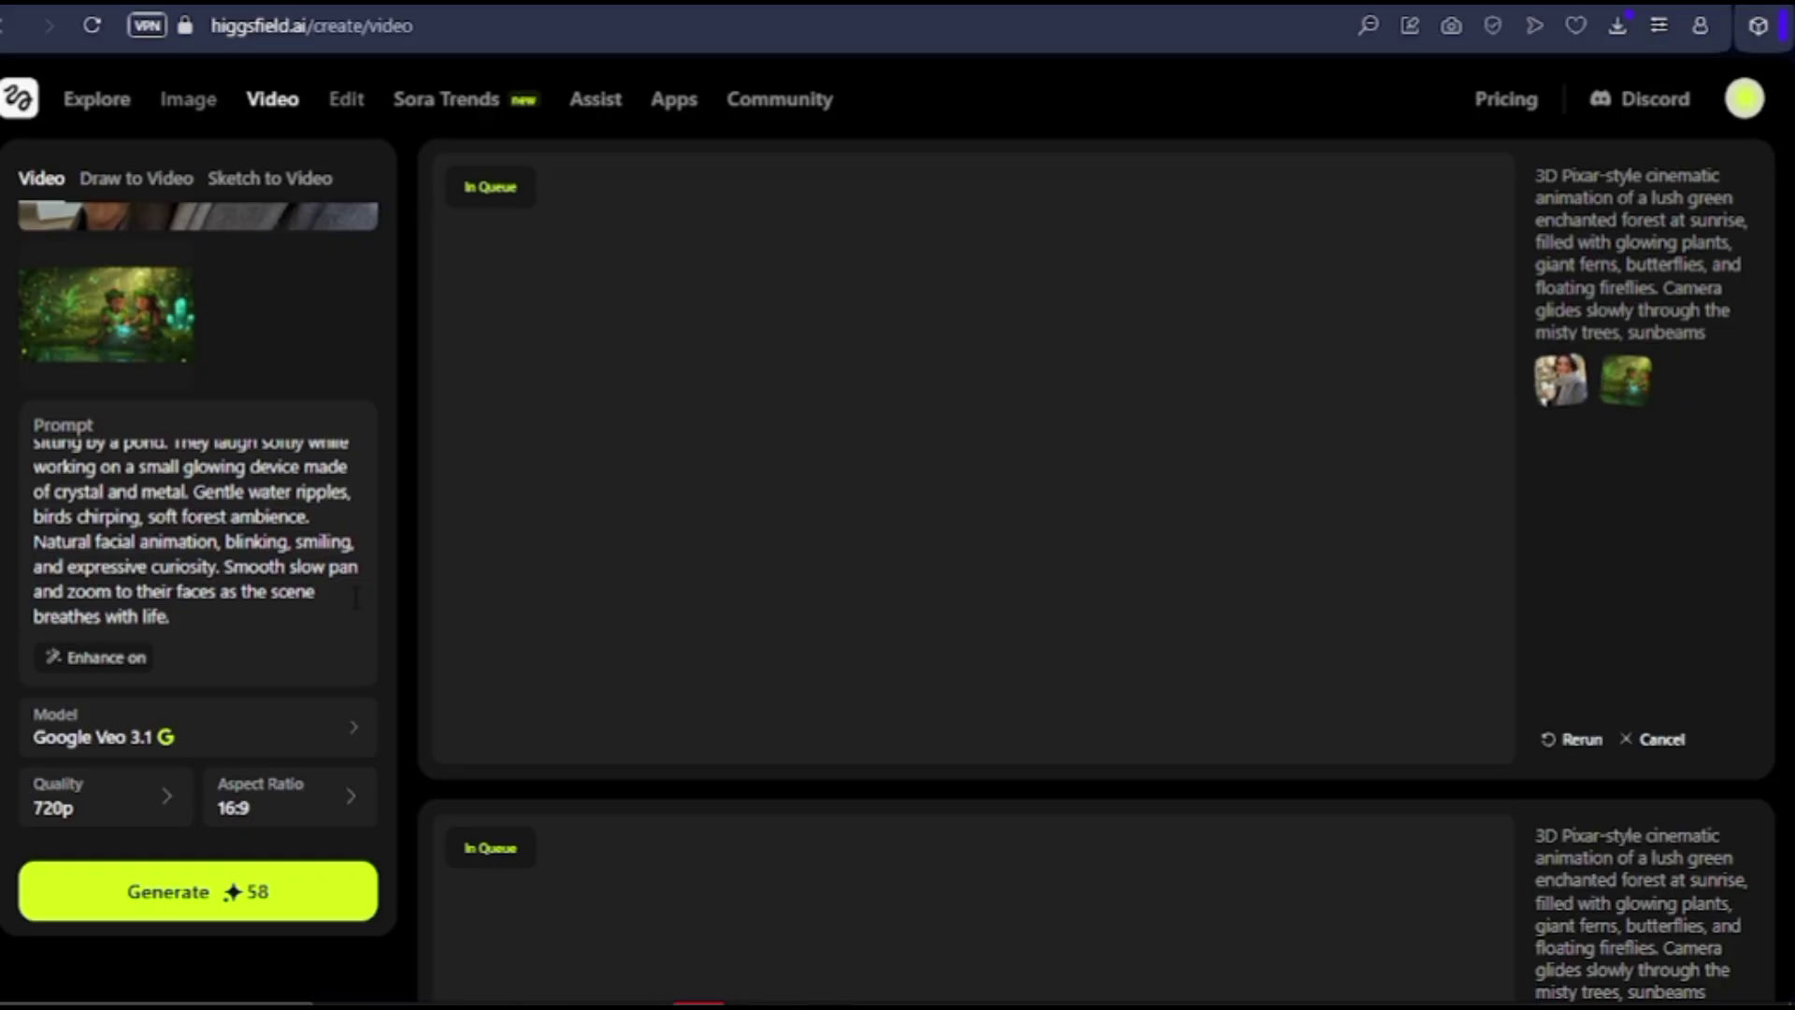
- Review the floating island scene's prompt and switch the video model to Google Veo 3 Fast
scroll(558, 634, down, 7)
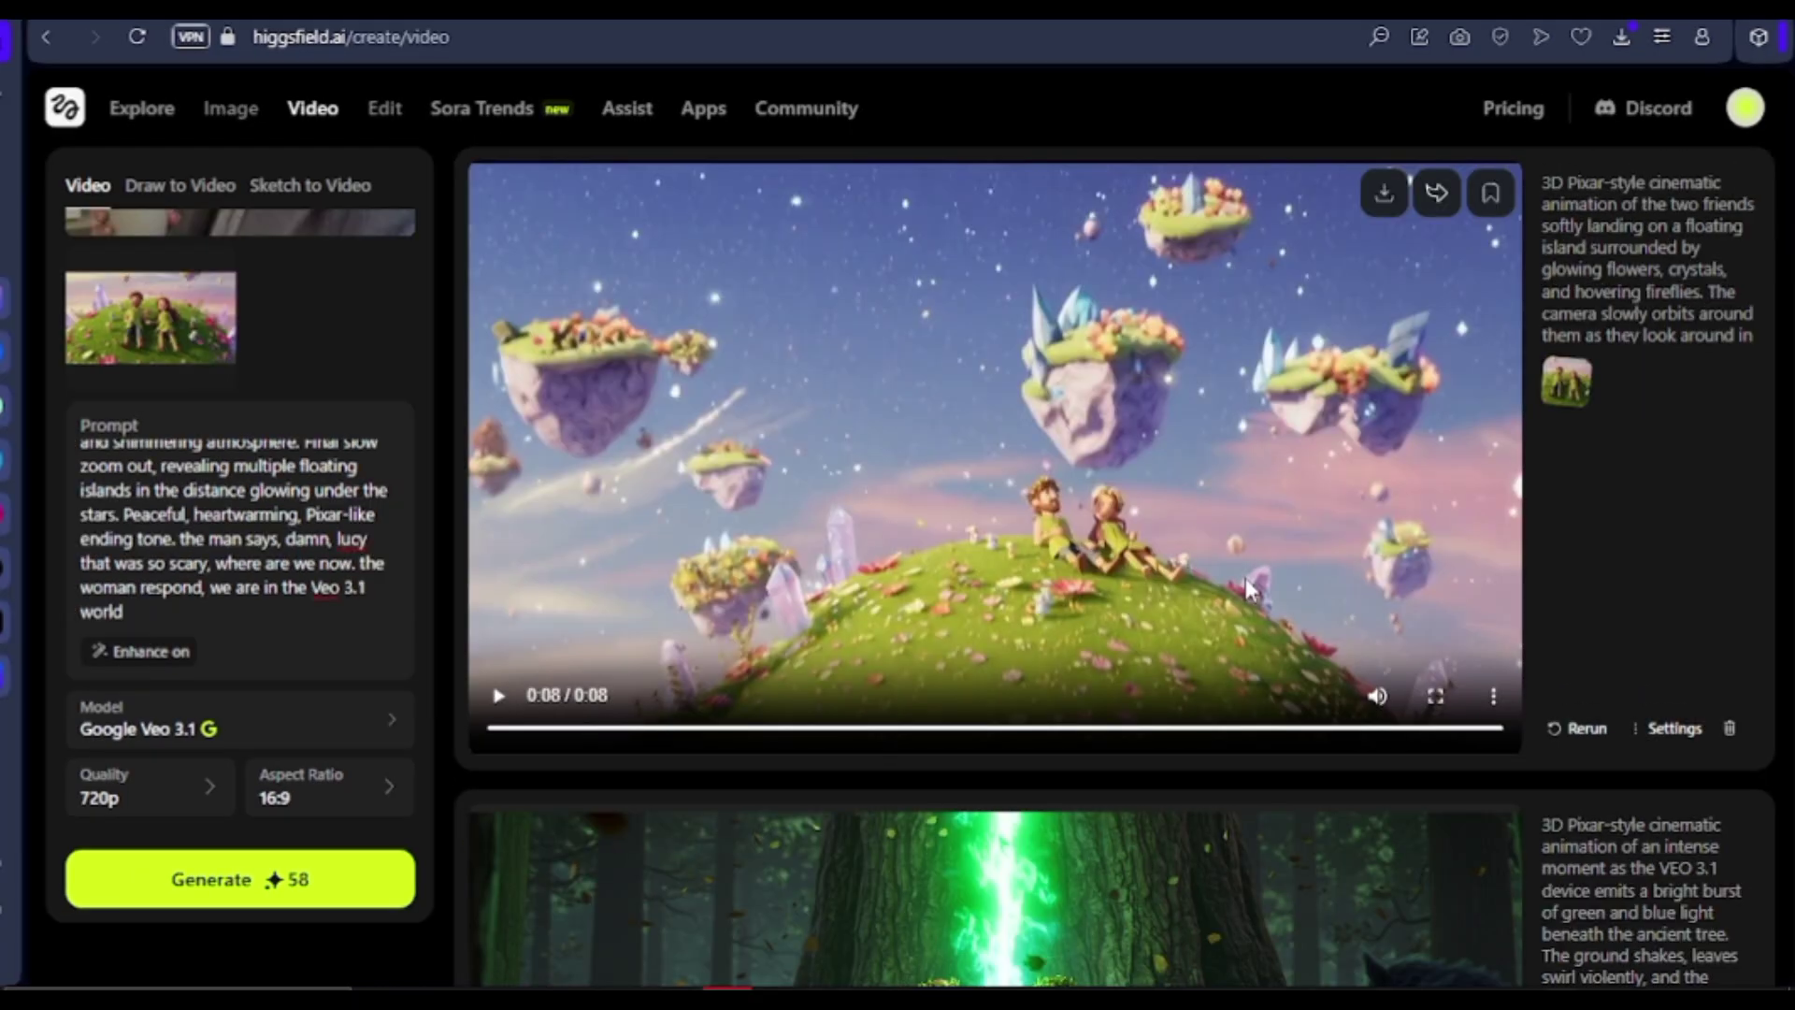
scroll(234, 524, up, 5)
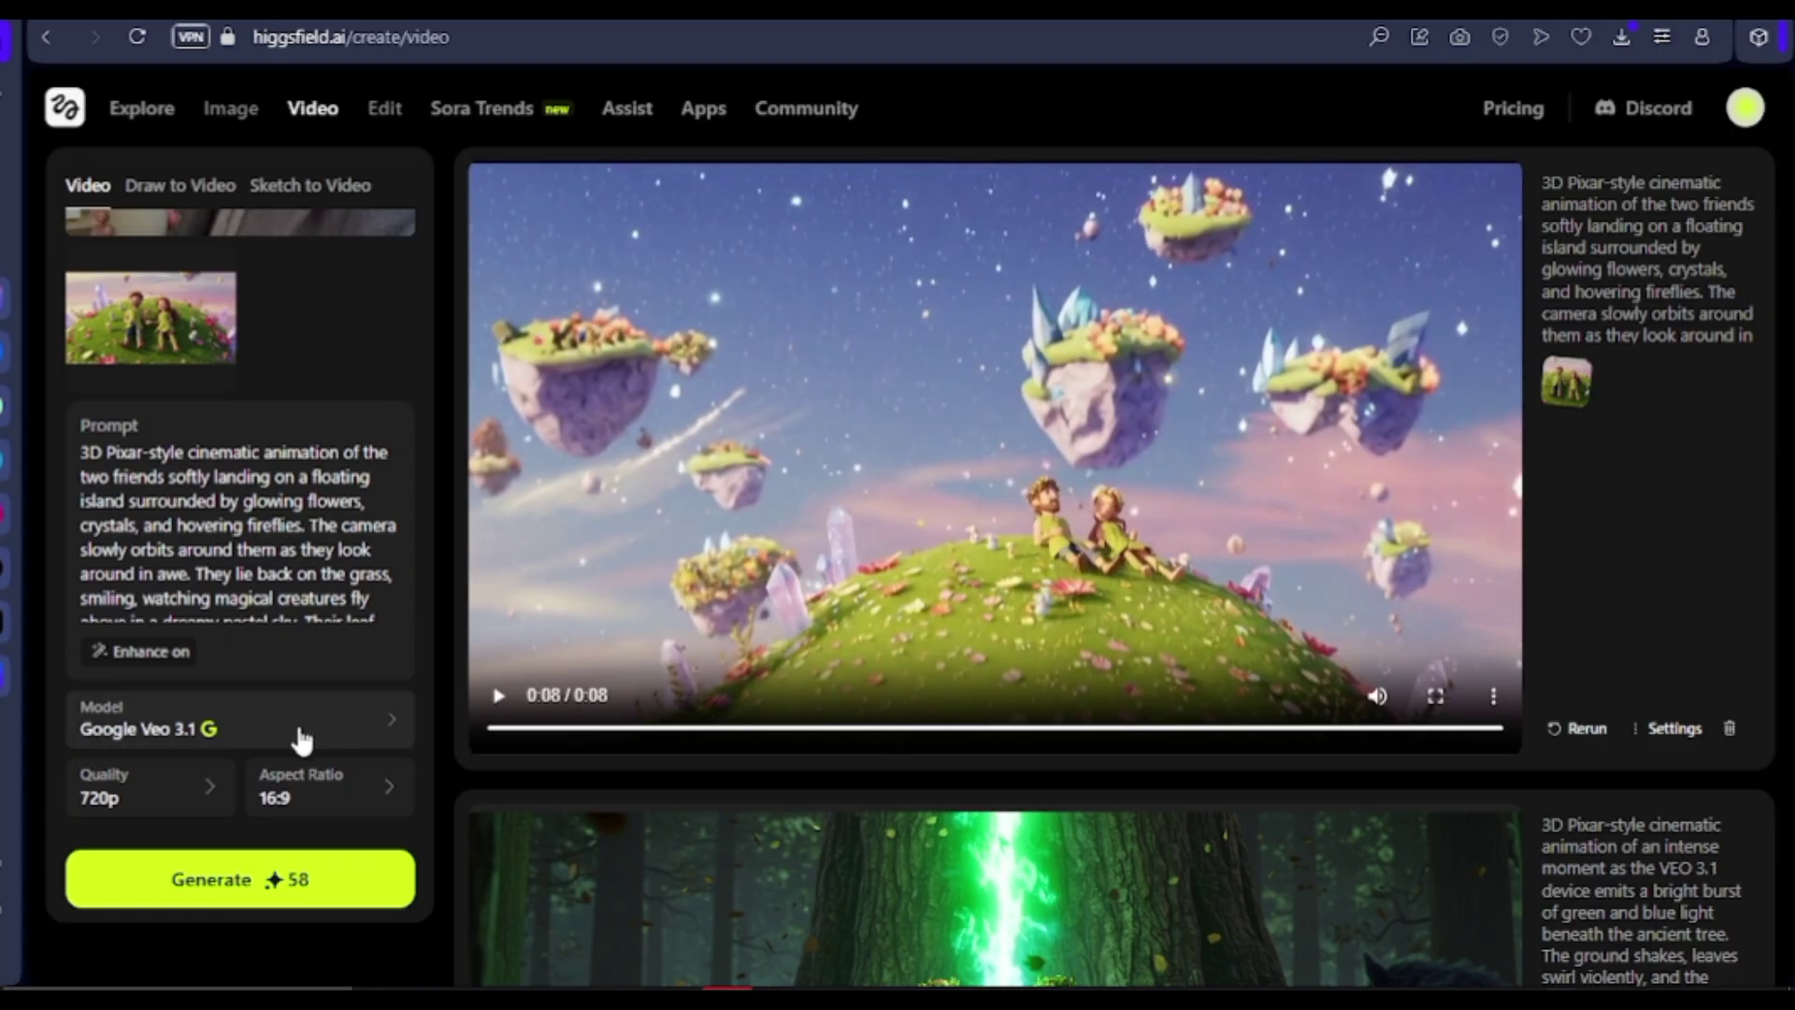
click(171, 729)
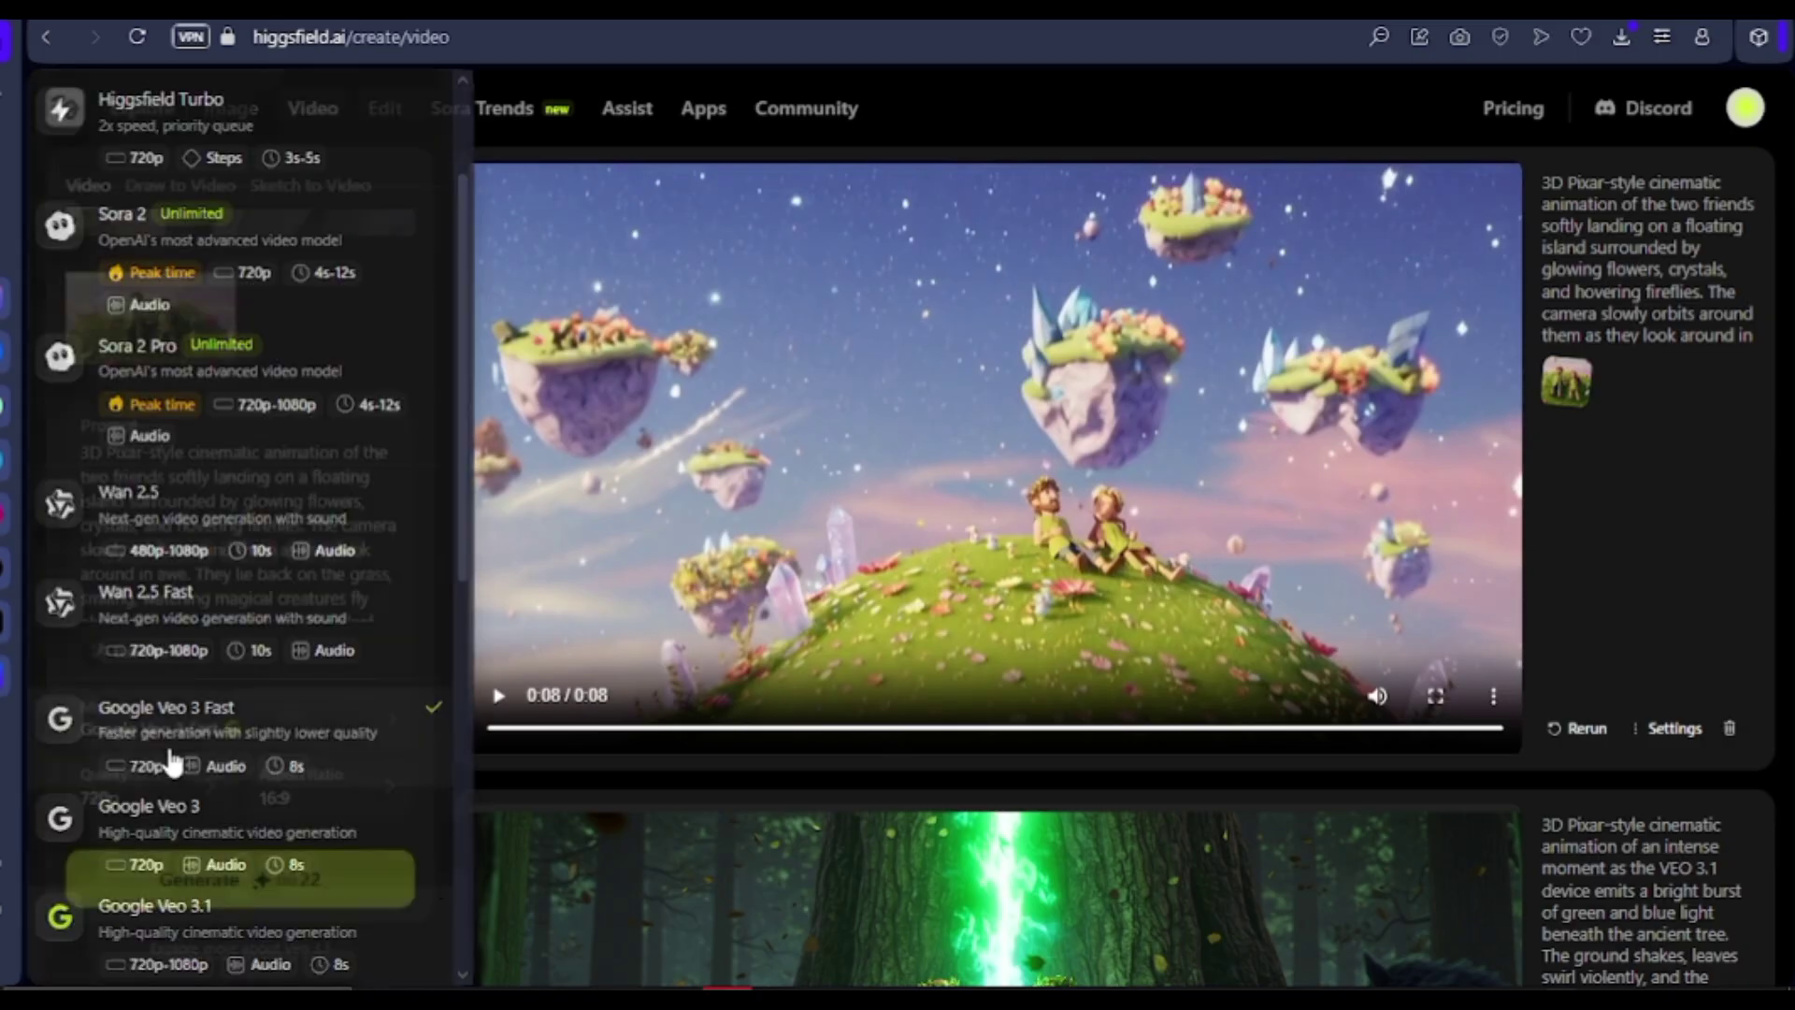
click(171, 762)
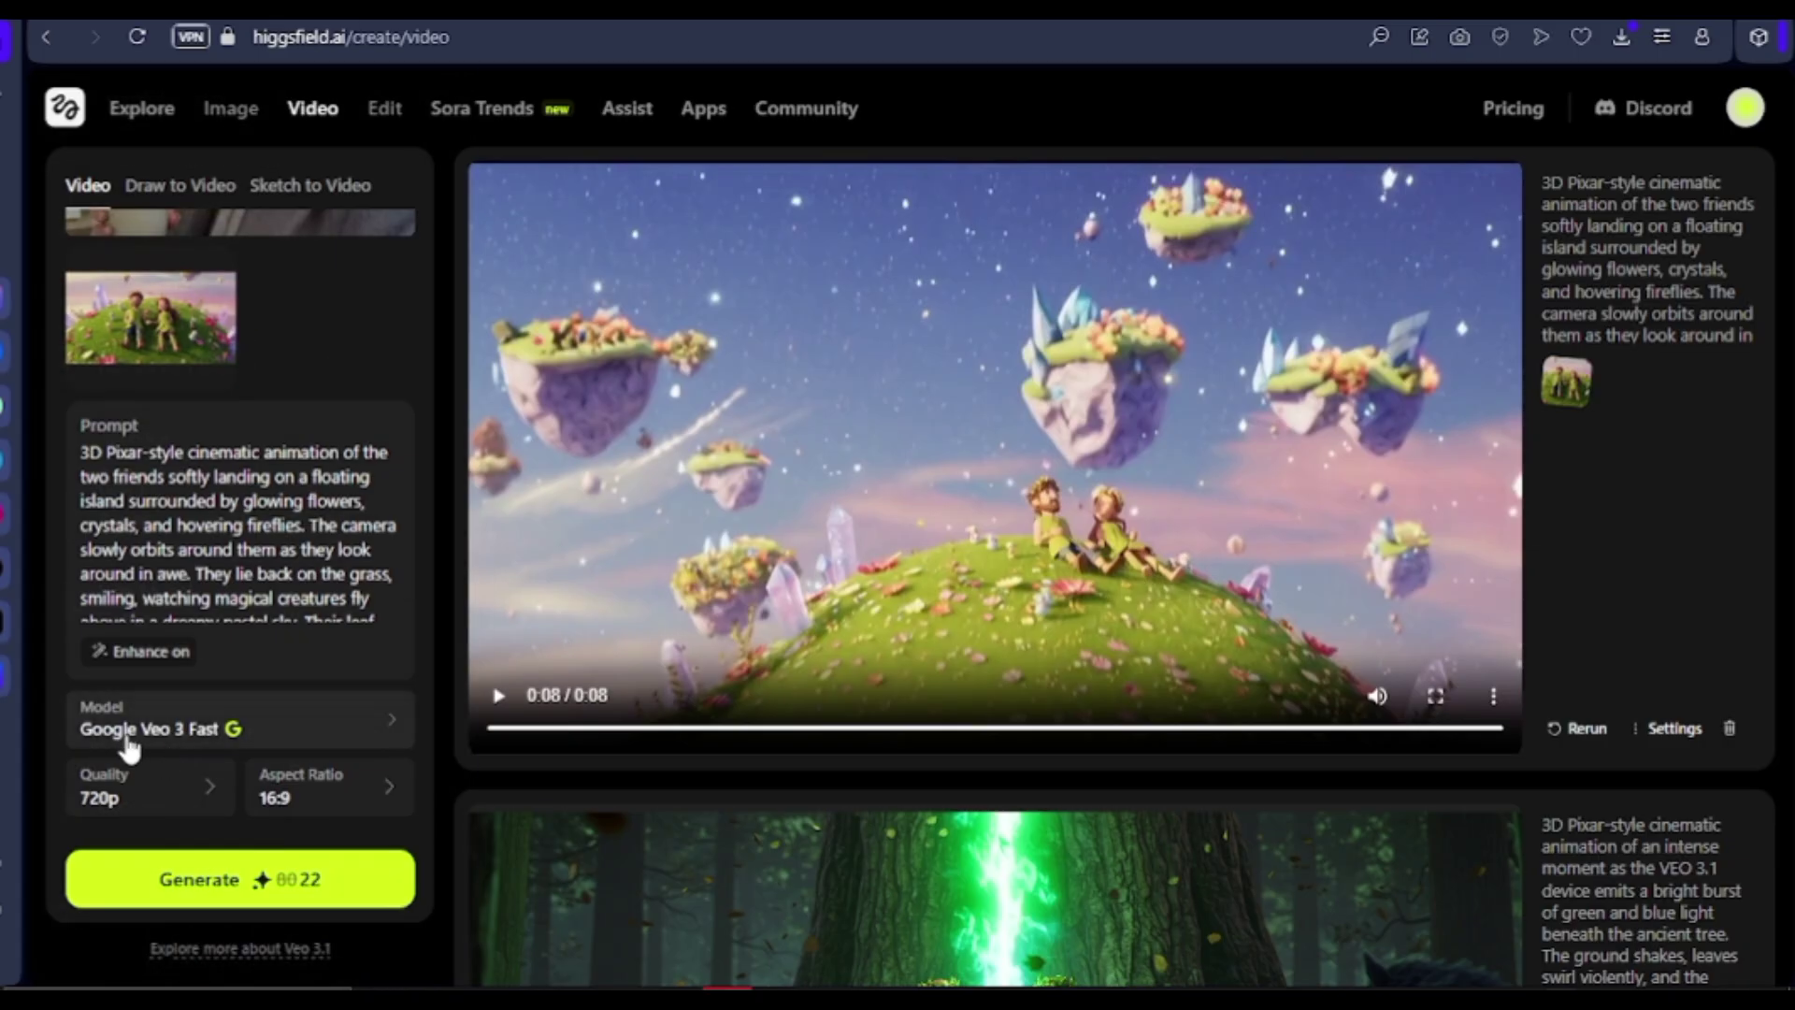
click(129, 748)
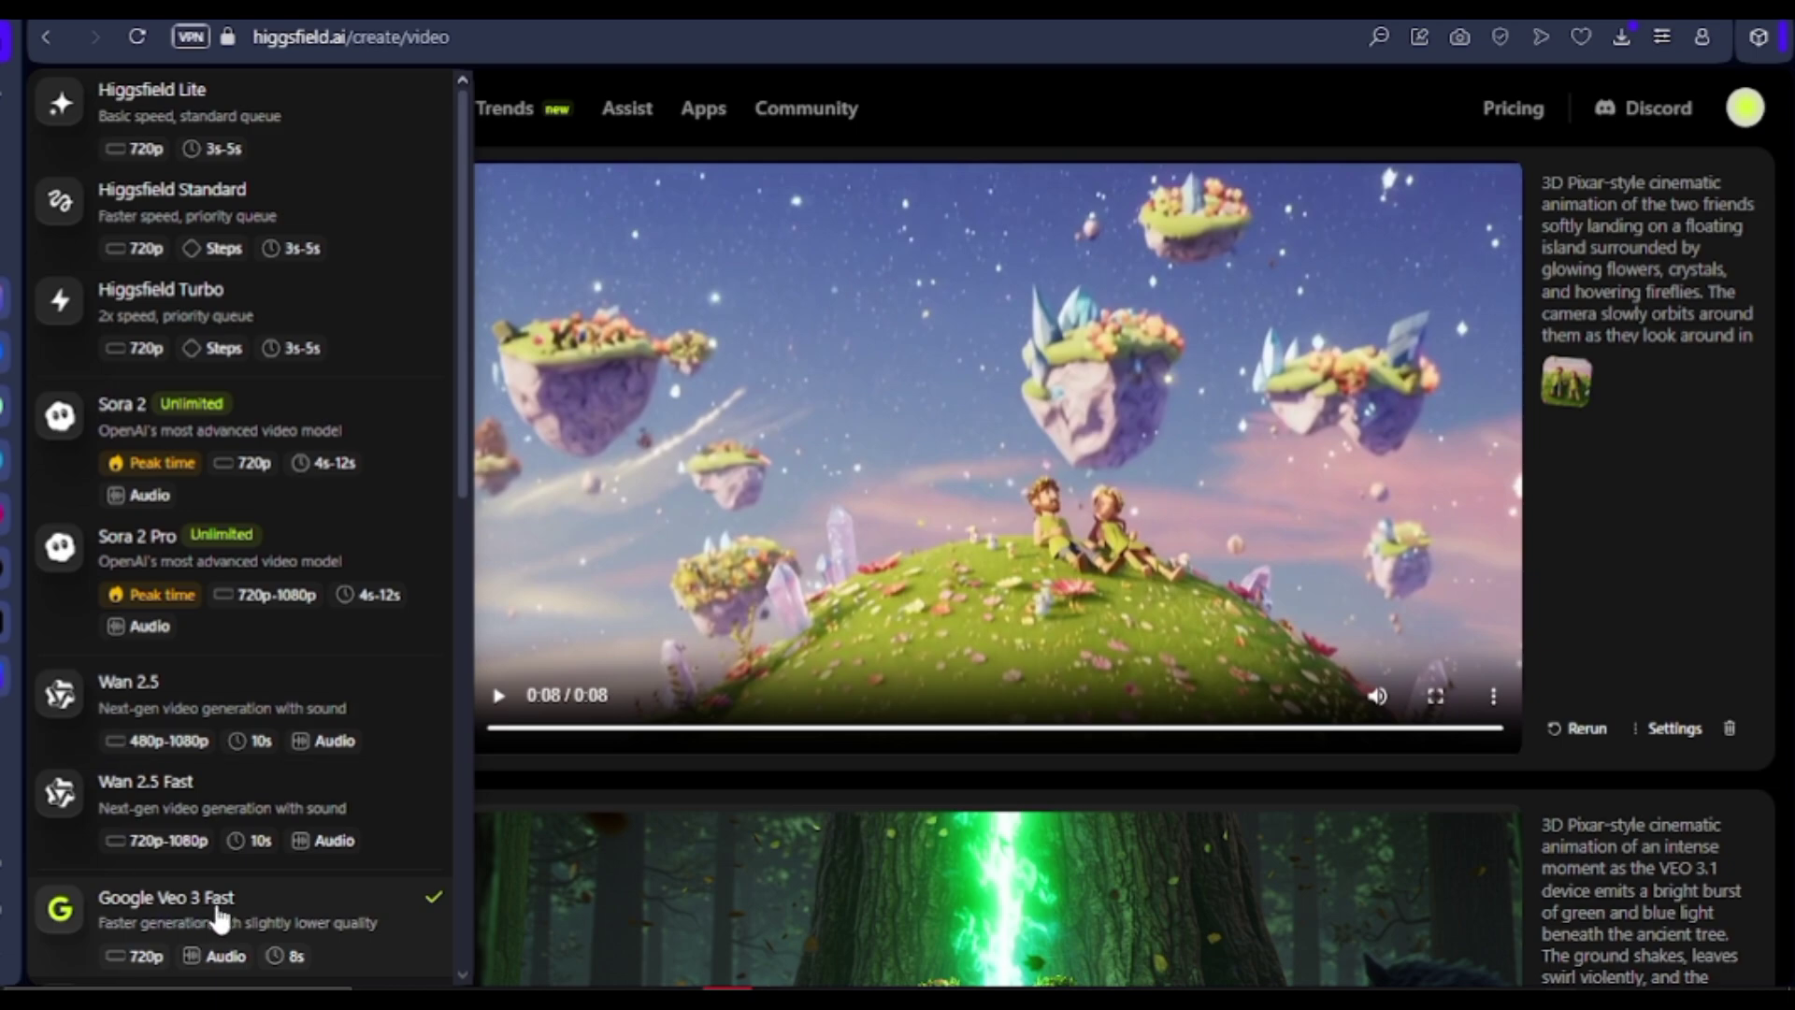
click(227, 923)
- Find the Scene 1 video of the friends by the pond among the generated clips and play it
scroll(845, 624, down, 4)
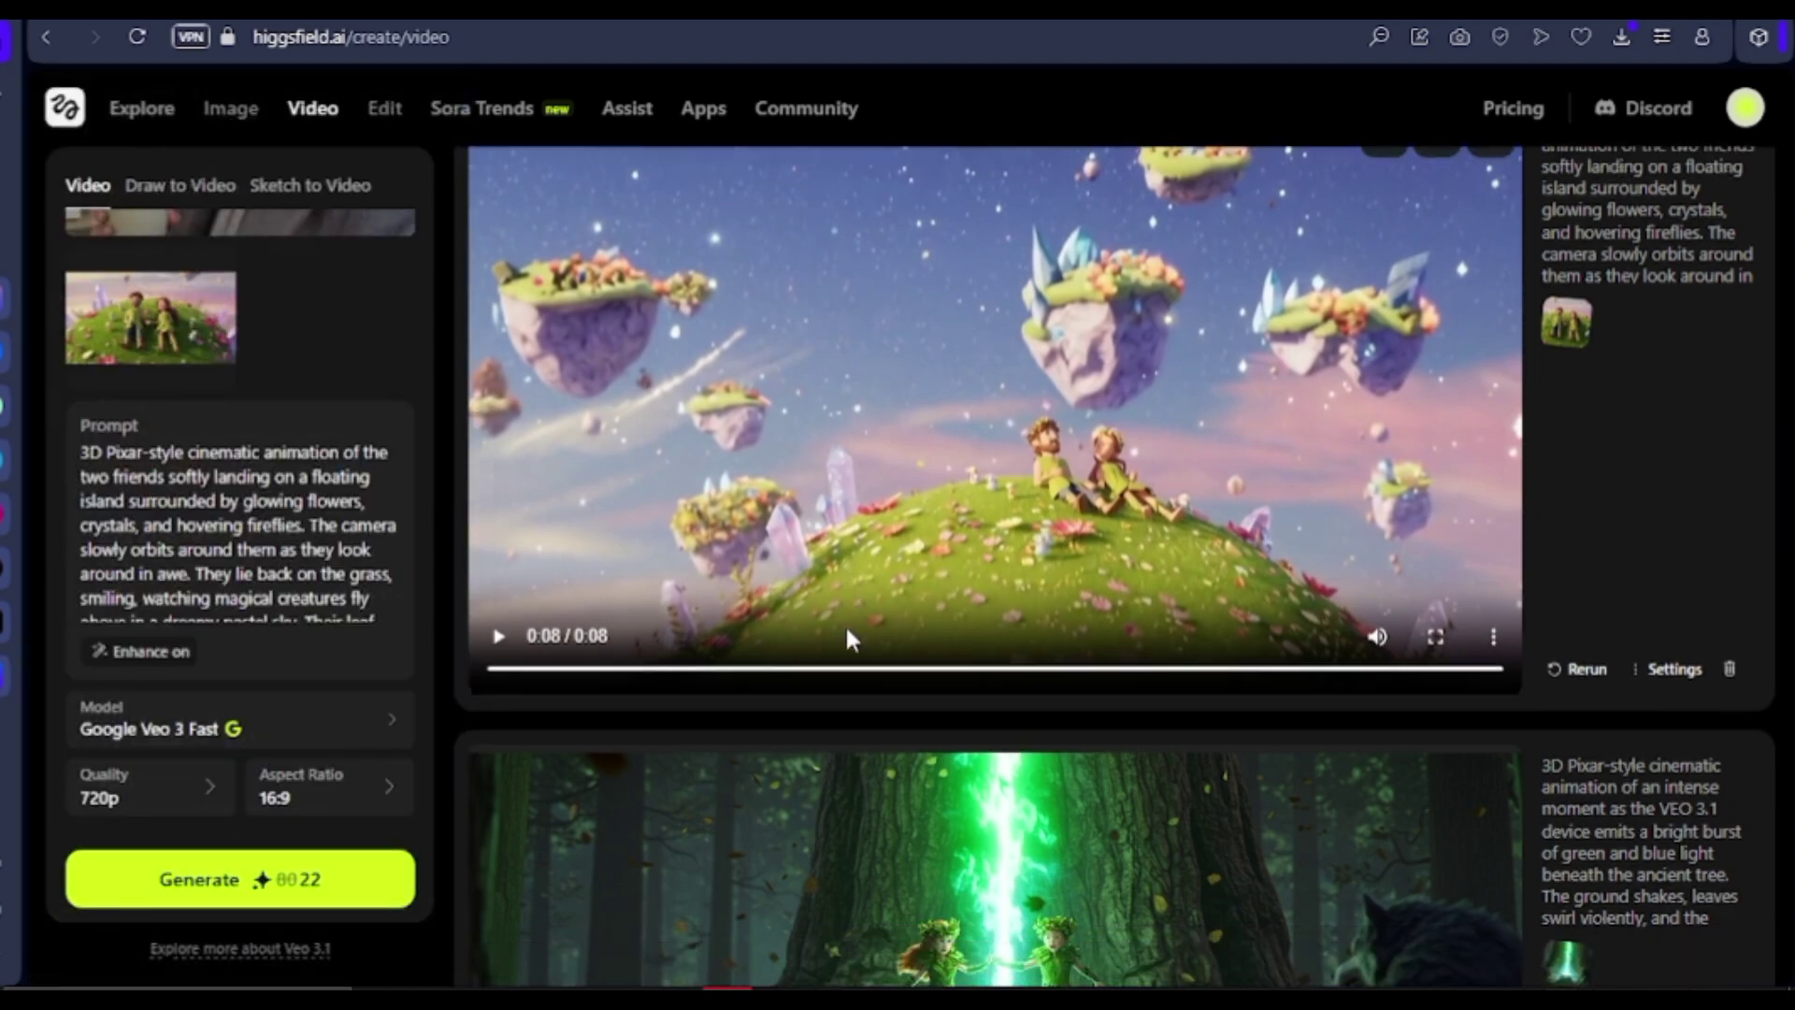
scroll(845, 624, down, 20)
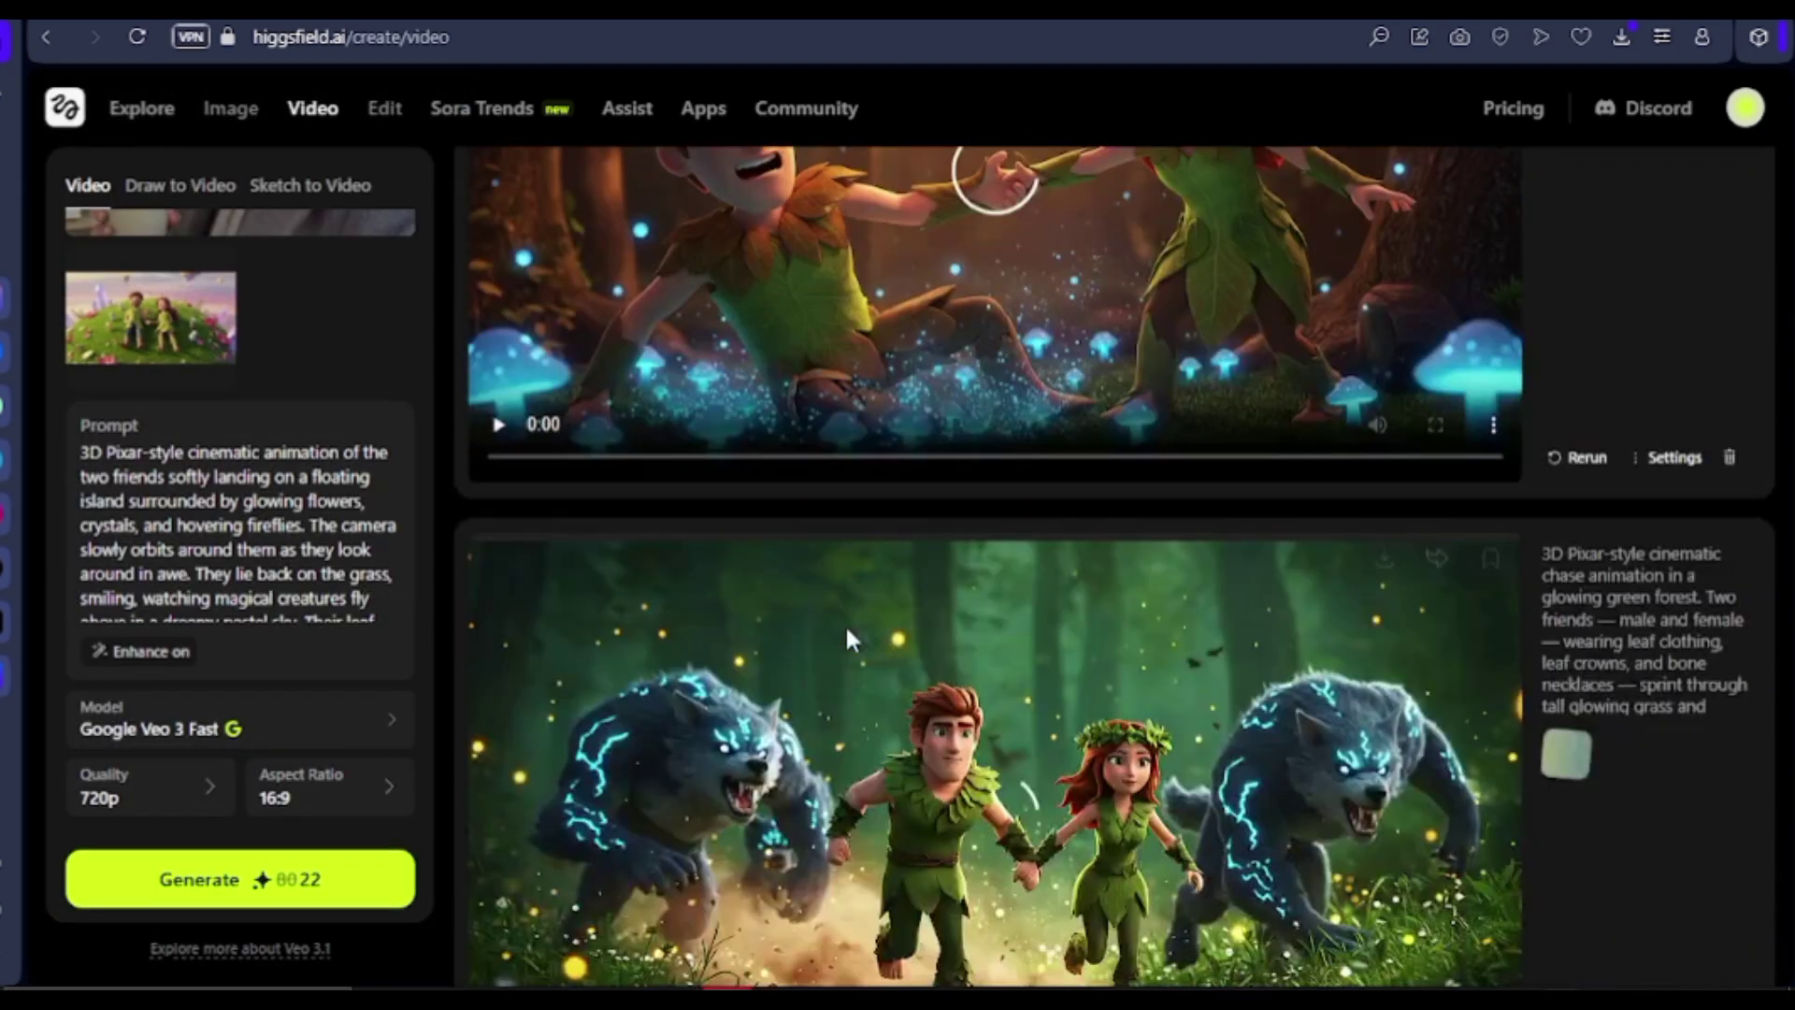
scroll(845, 625, down, 15)
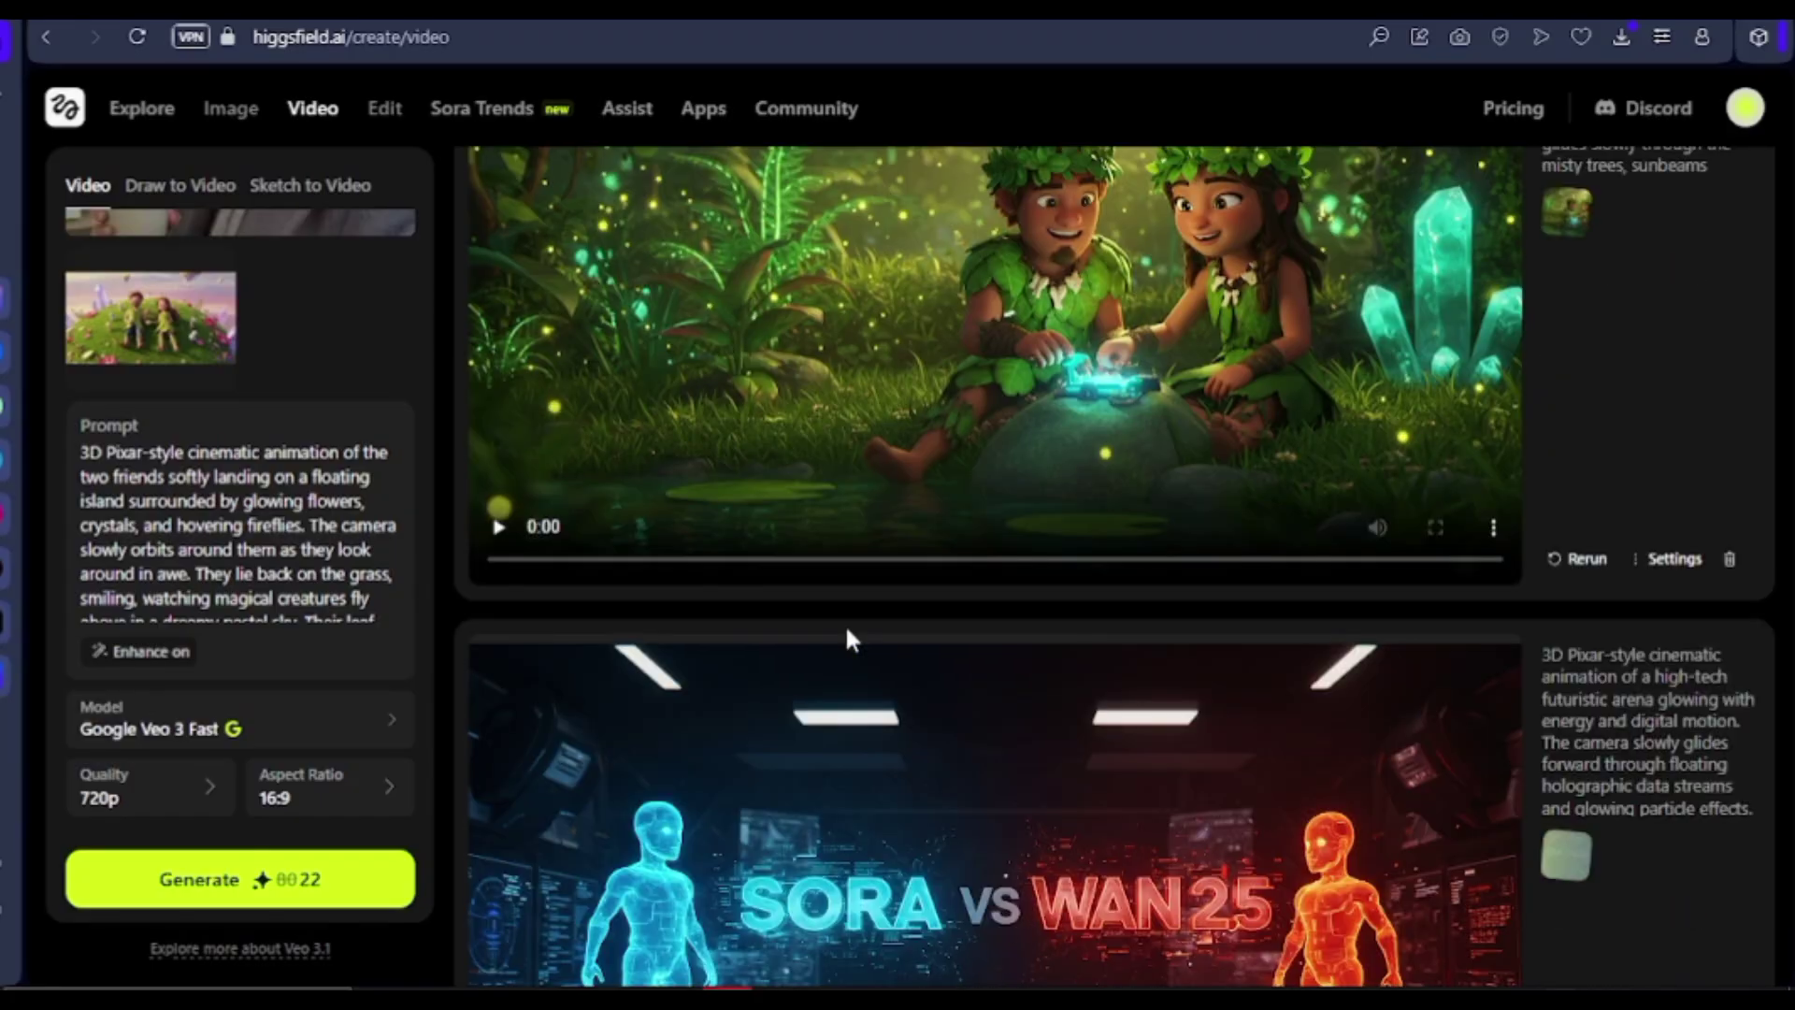
scroll(838, 667, up, 5)
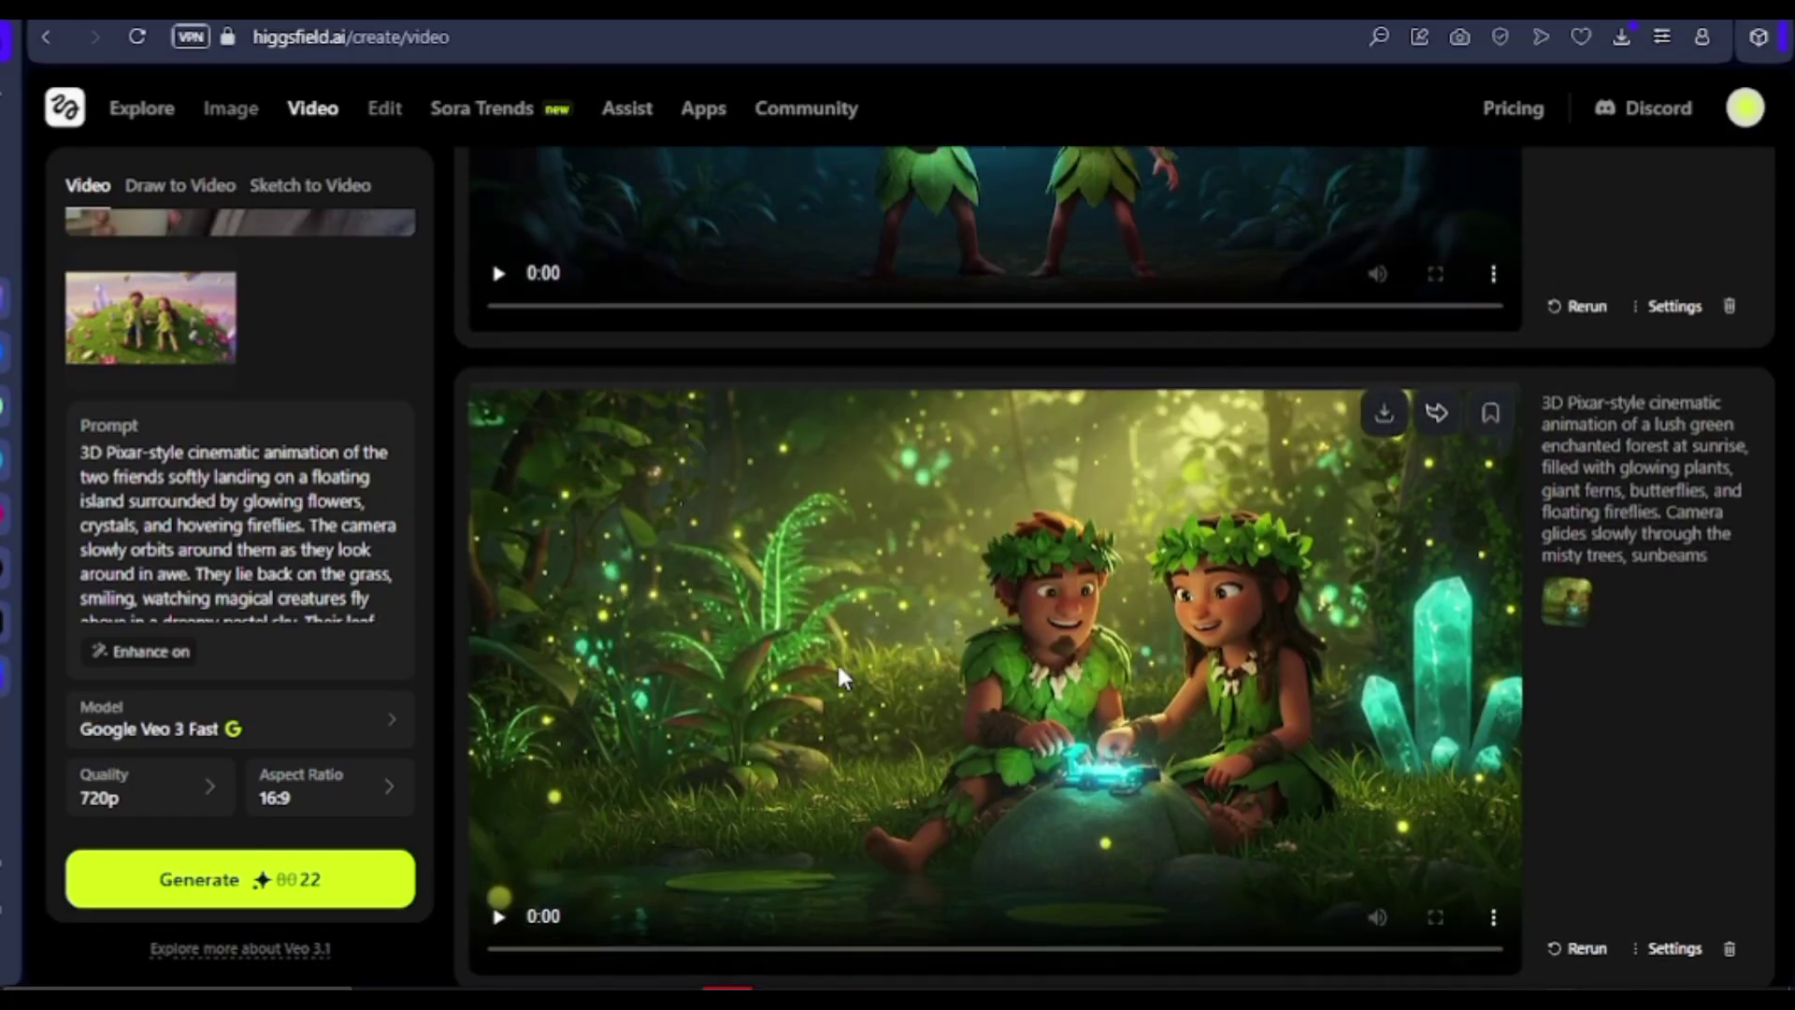
scroll(837, 660, up, 1)
scroll(838, 660, down, 5)
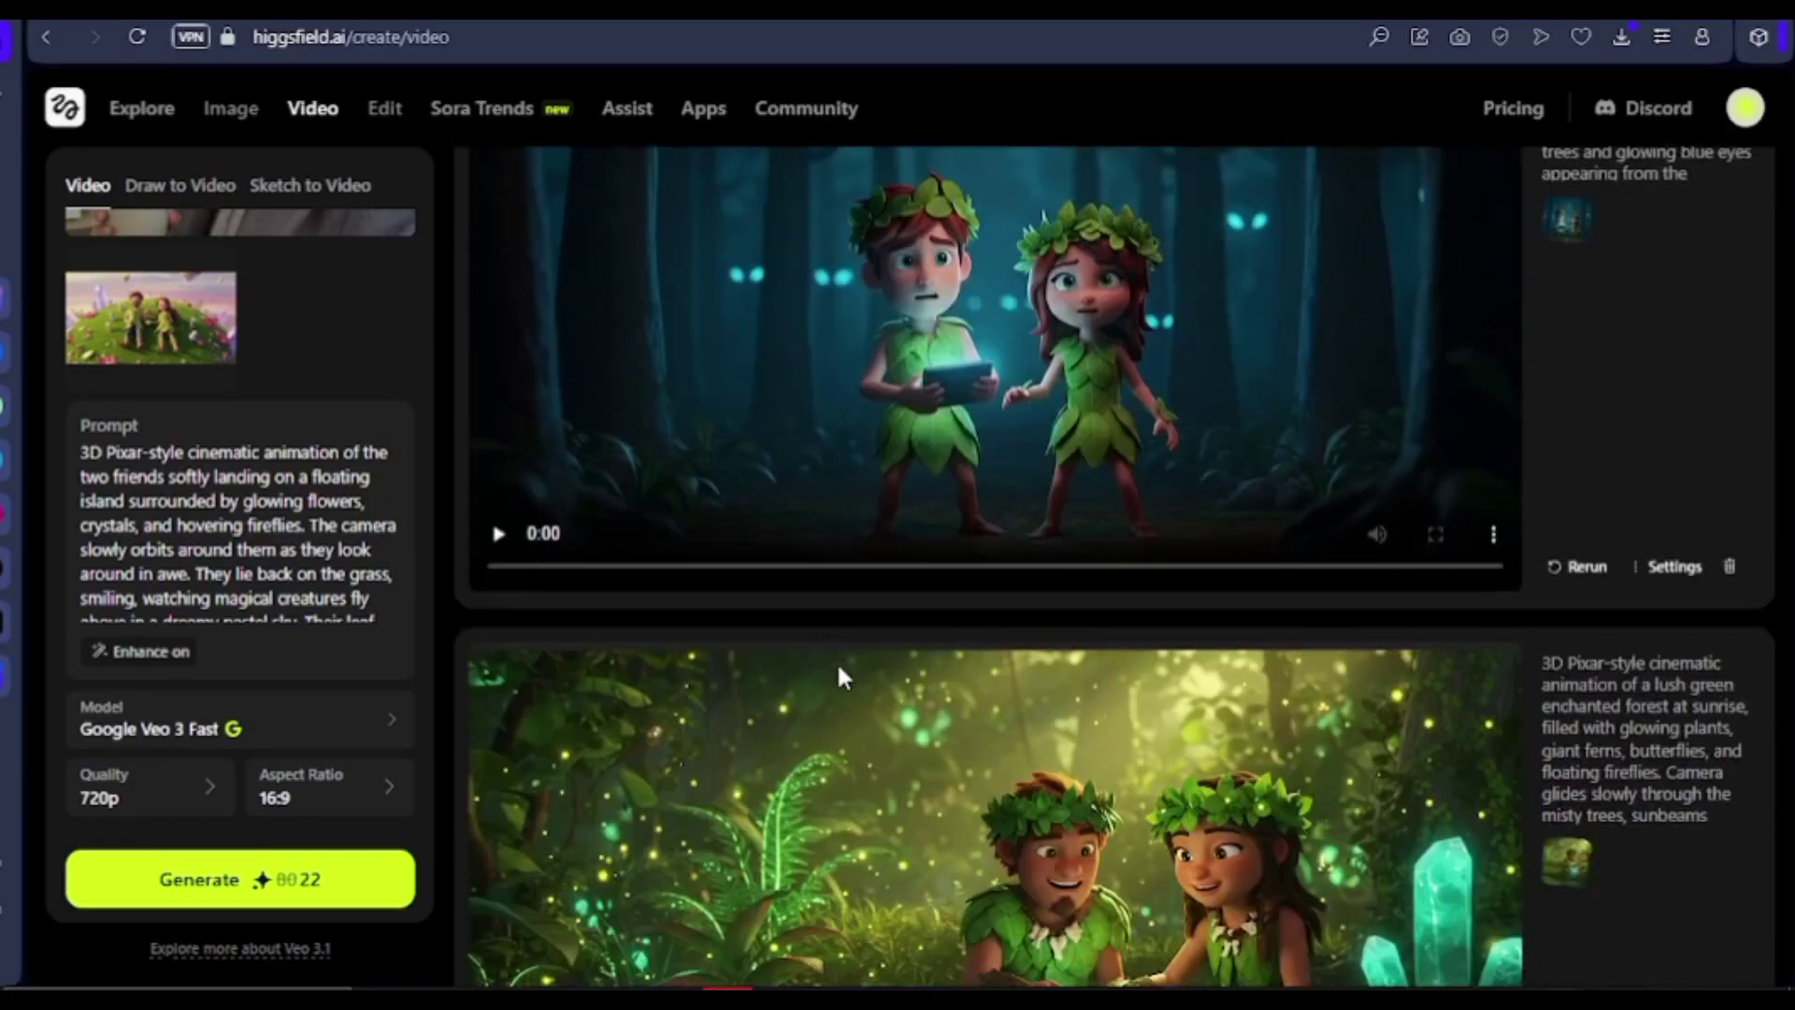
click(499, 768)
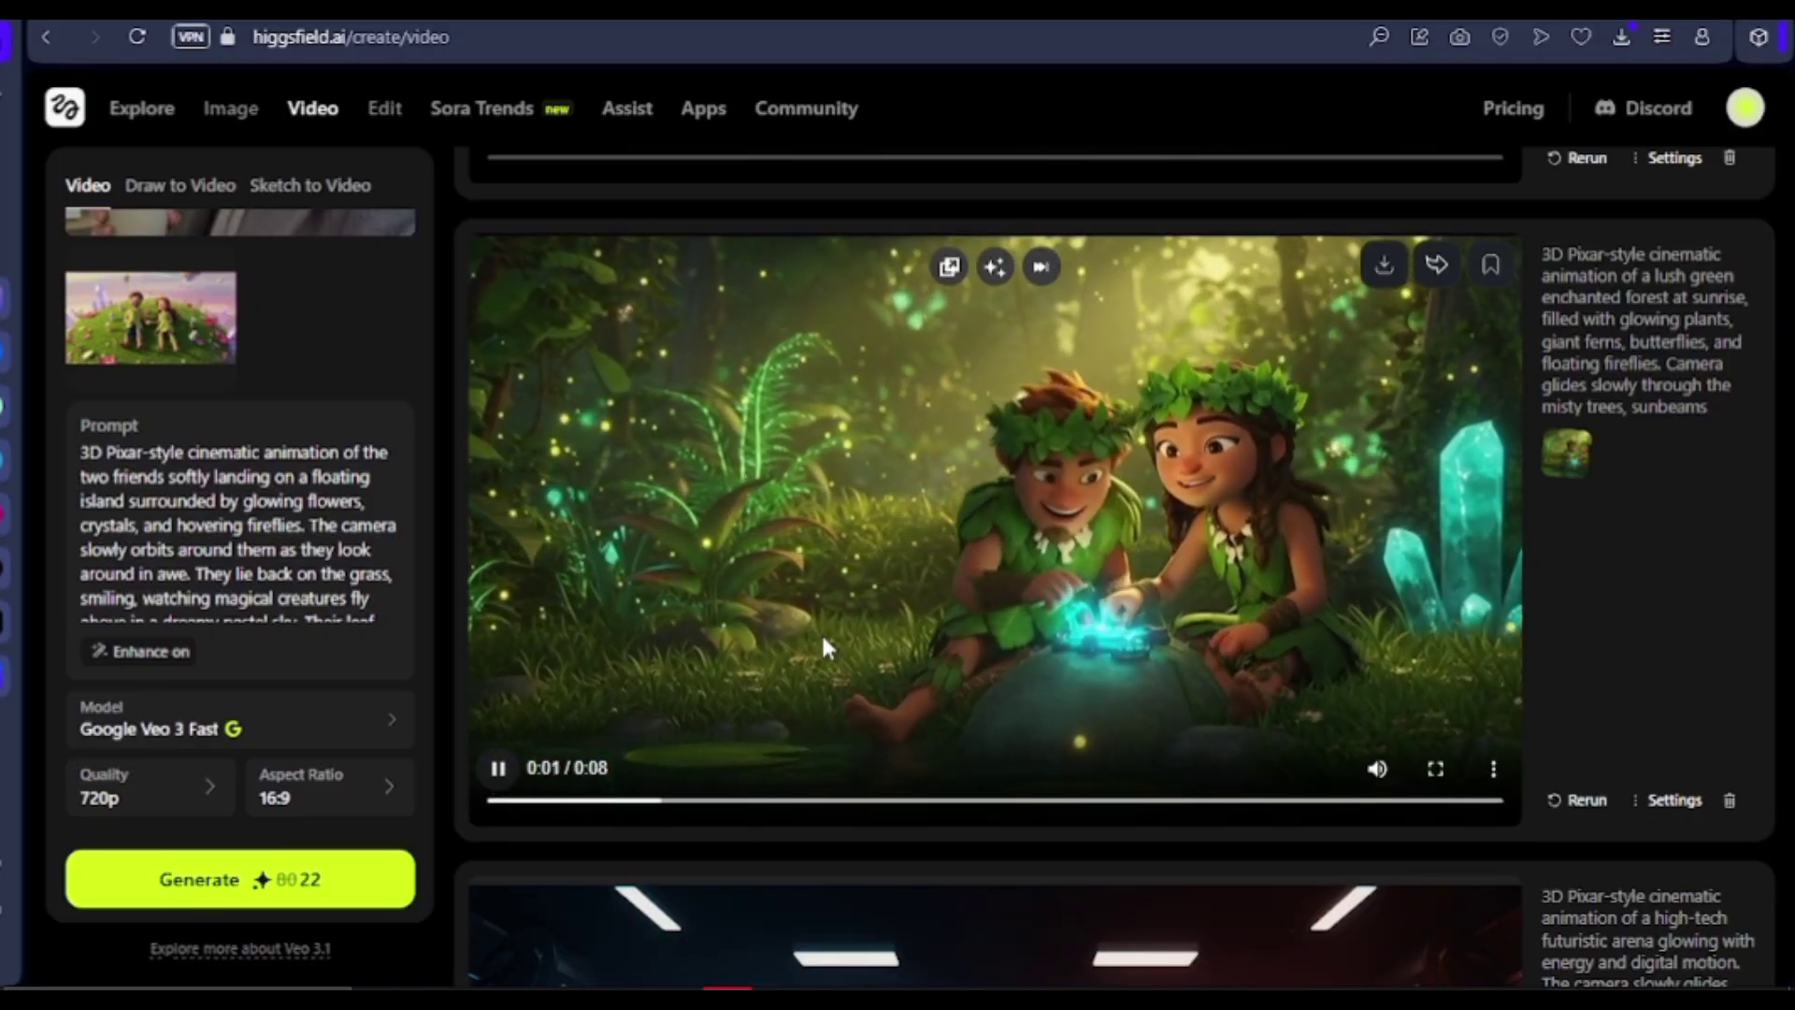
- Play the generated chase video of the two friends running from the werewolves
scroll(1038, 534, up, 15)
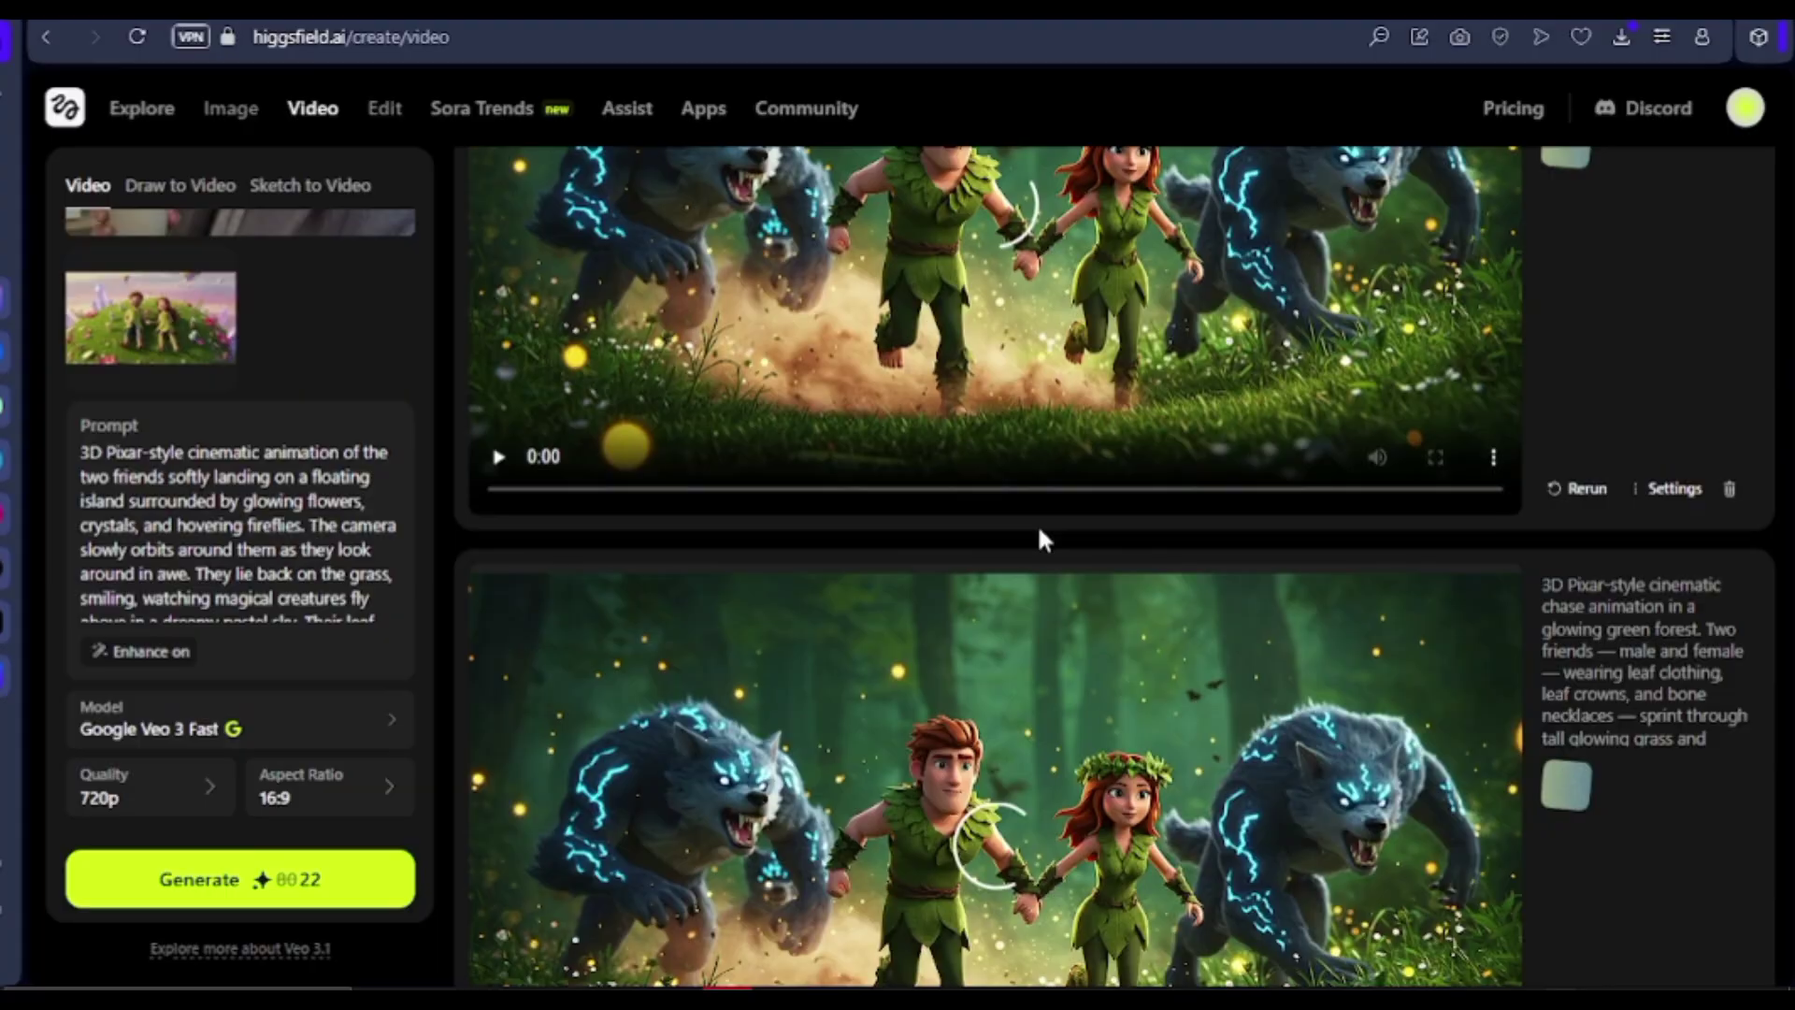
scroll(1040, 530, down, 3)
click(499, 808)
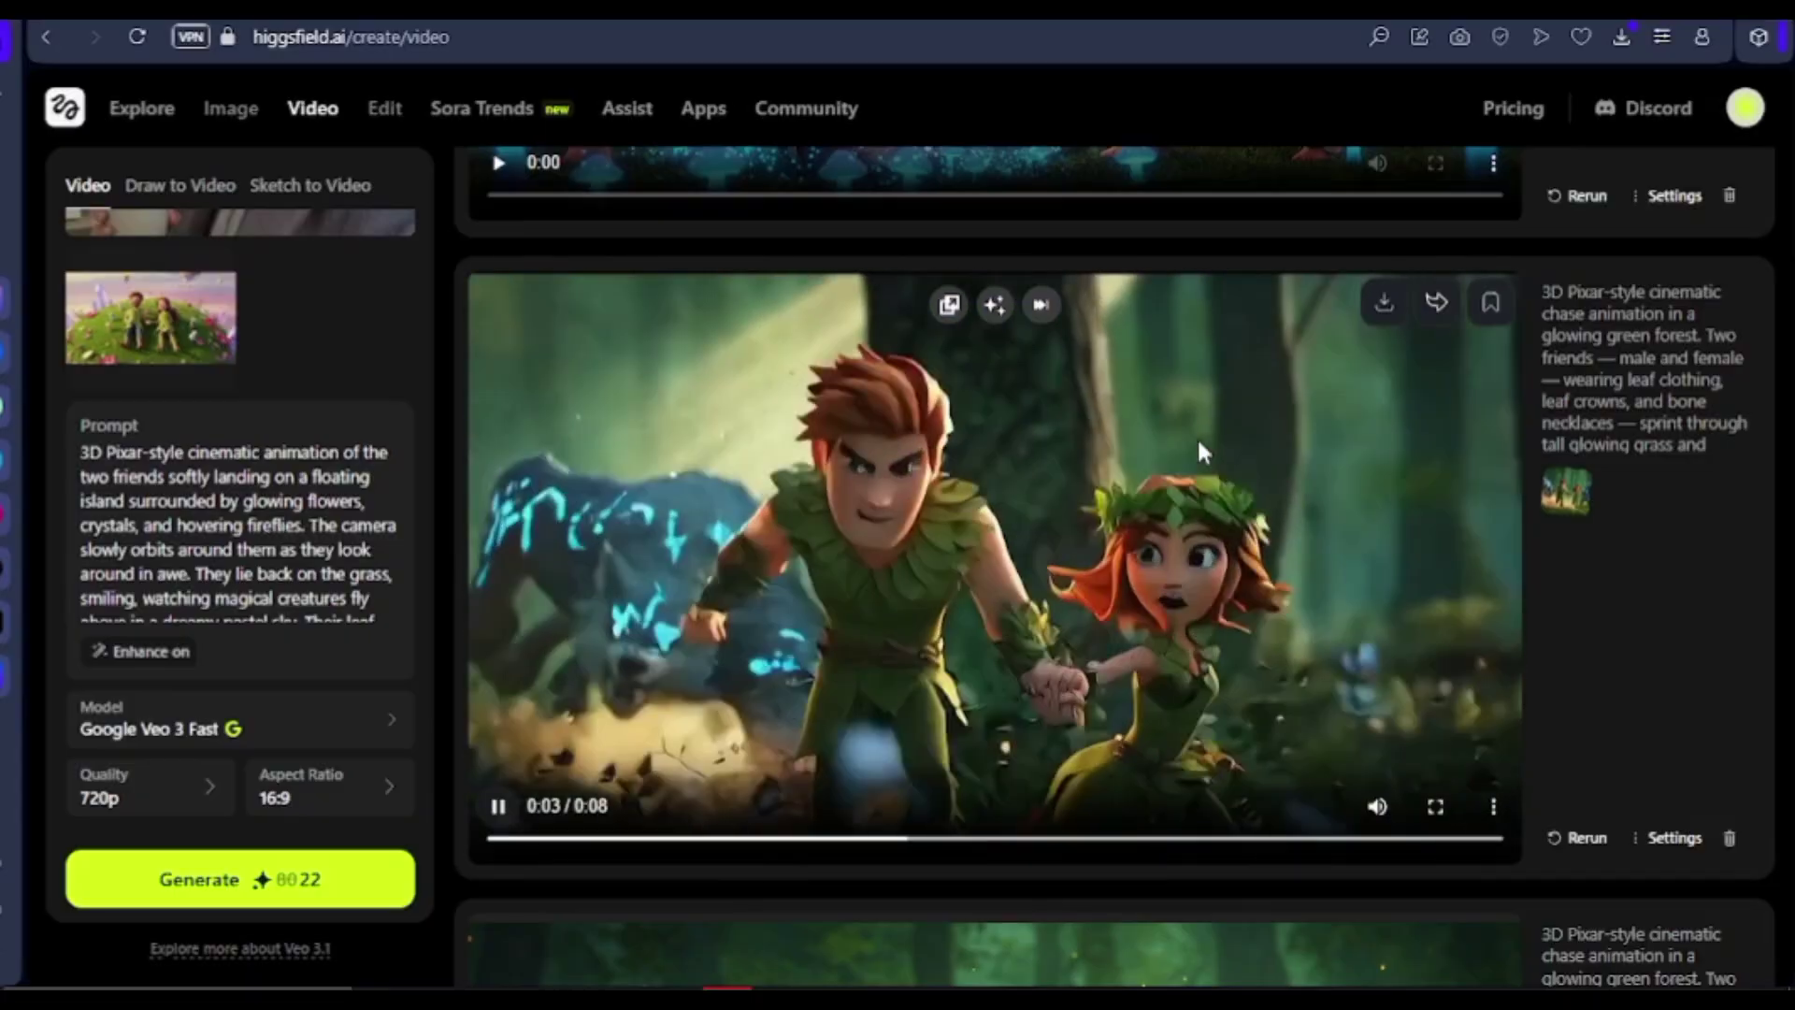
- Play the generated video of the friends at the glowing ancient tree
scroll(1200, 451, up, 3)
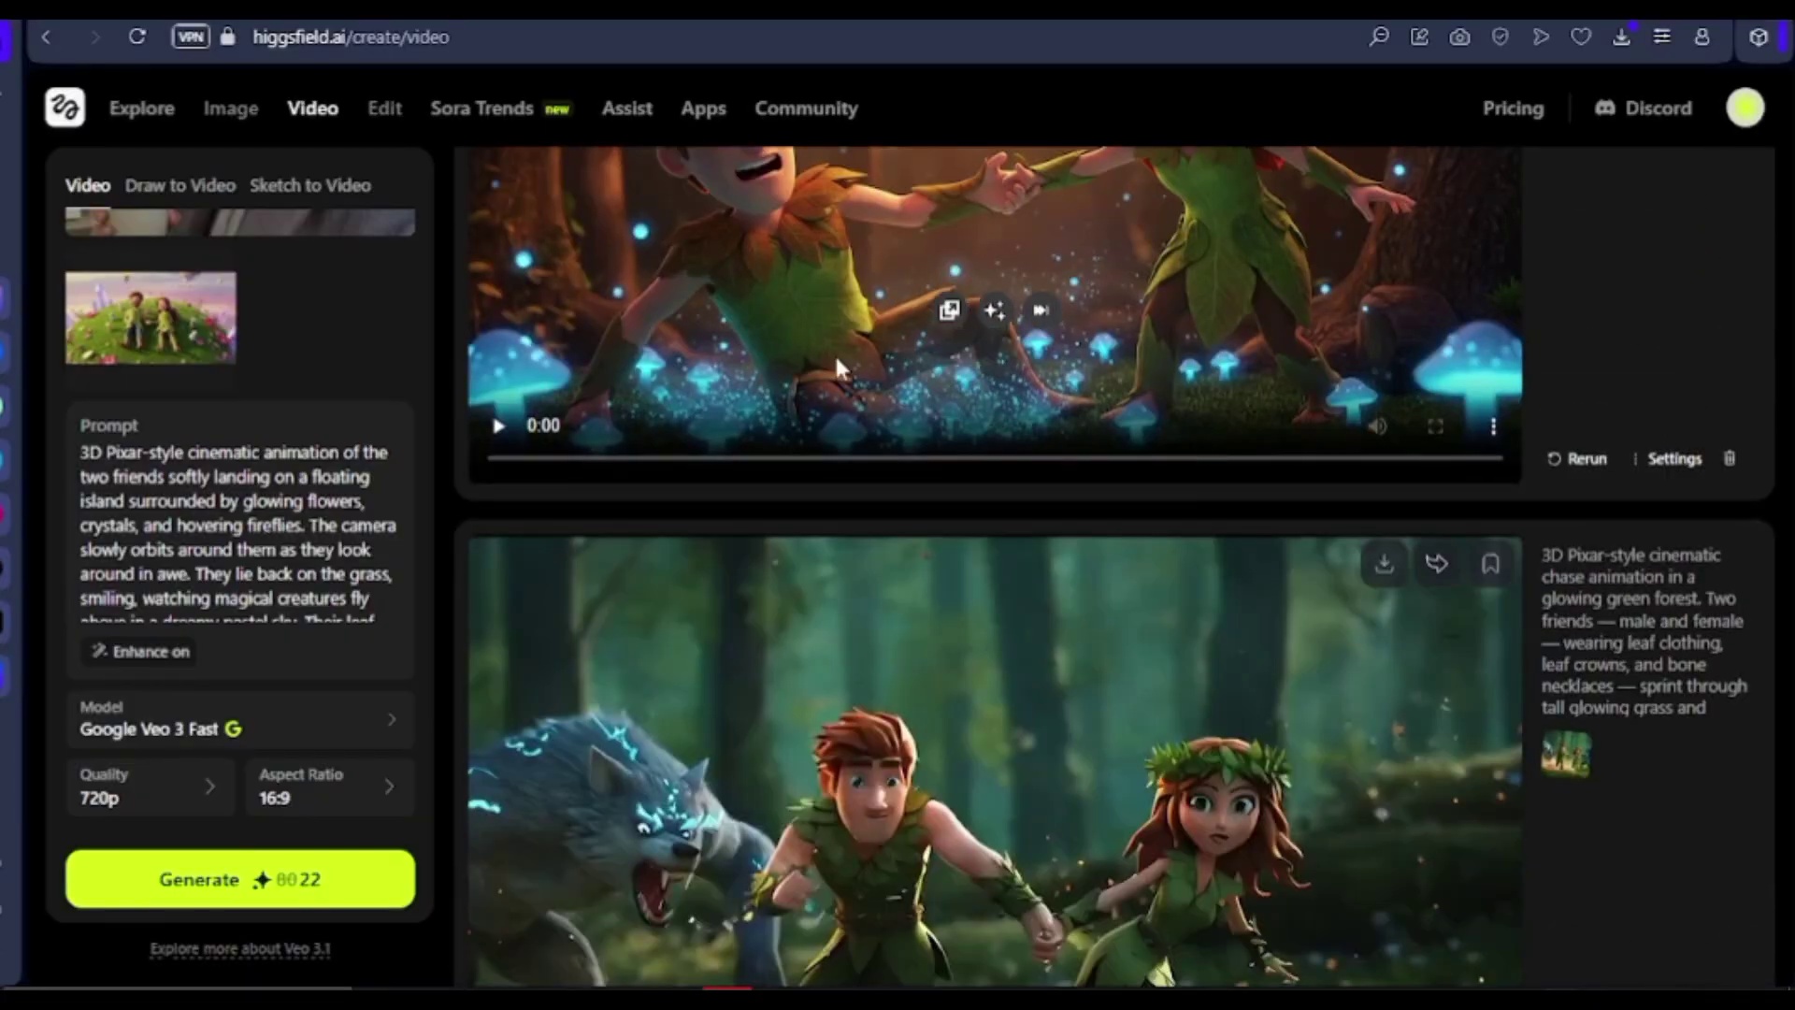
scroll(835, 363, up, 9)
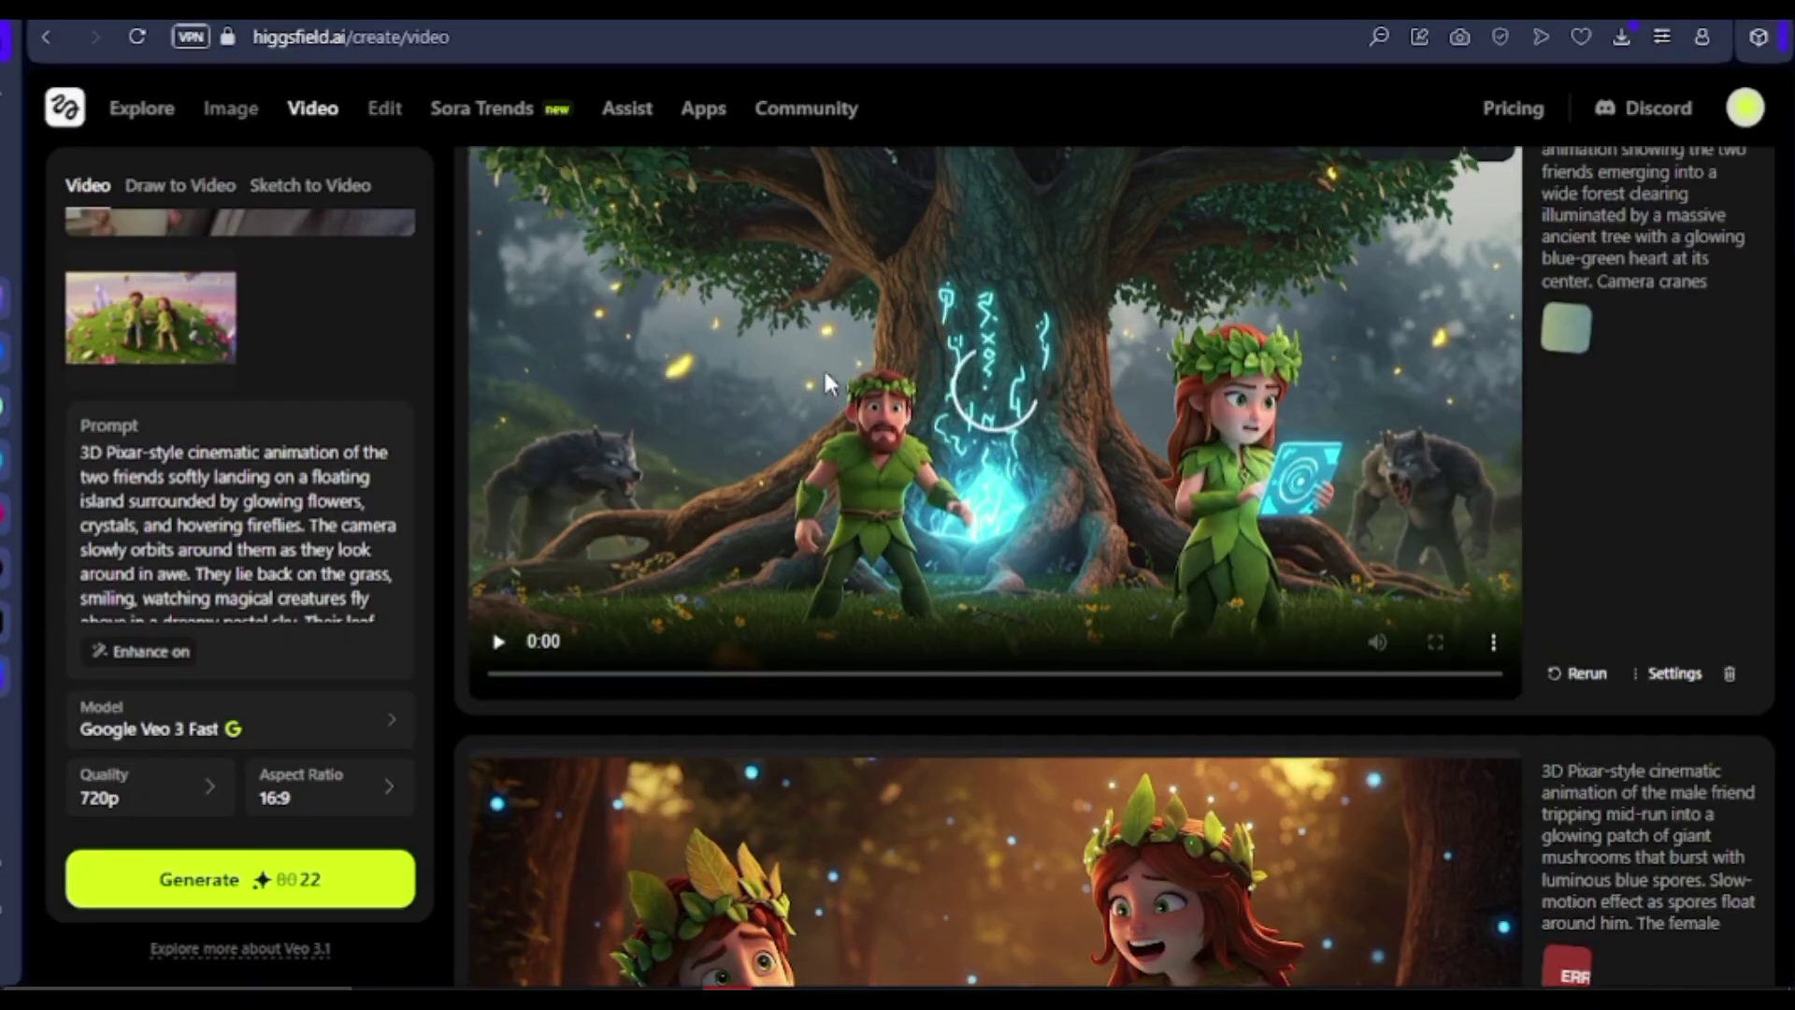
click(823, 366)
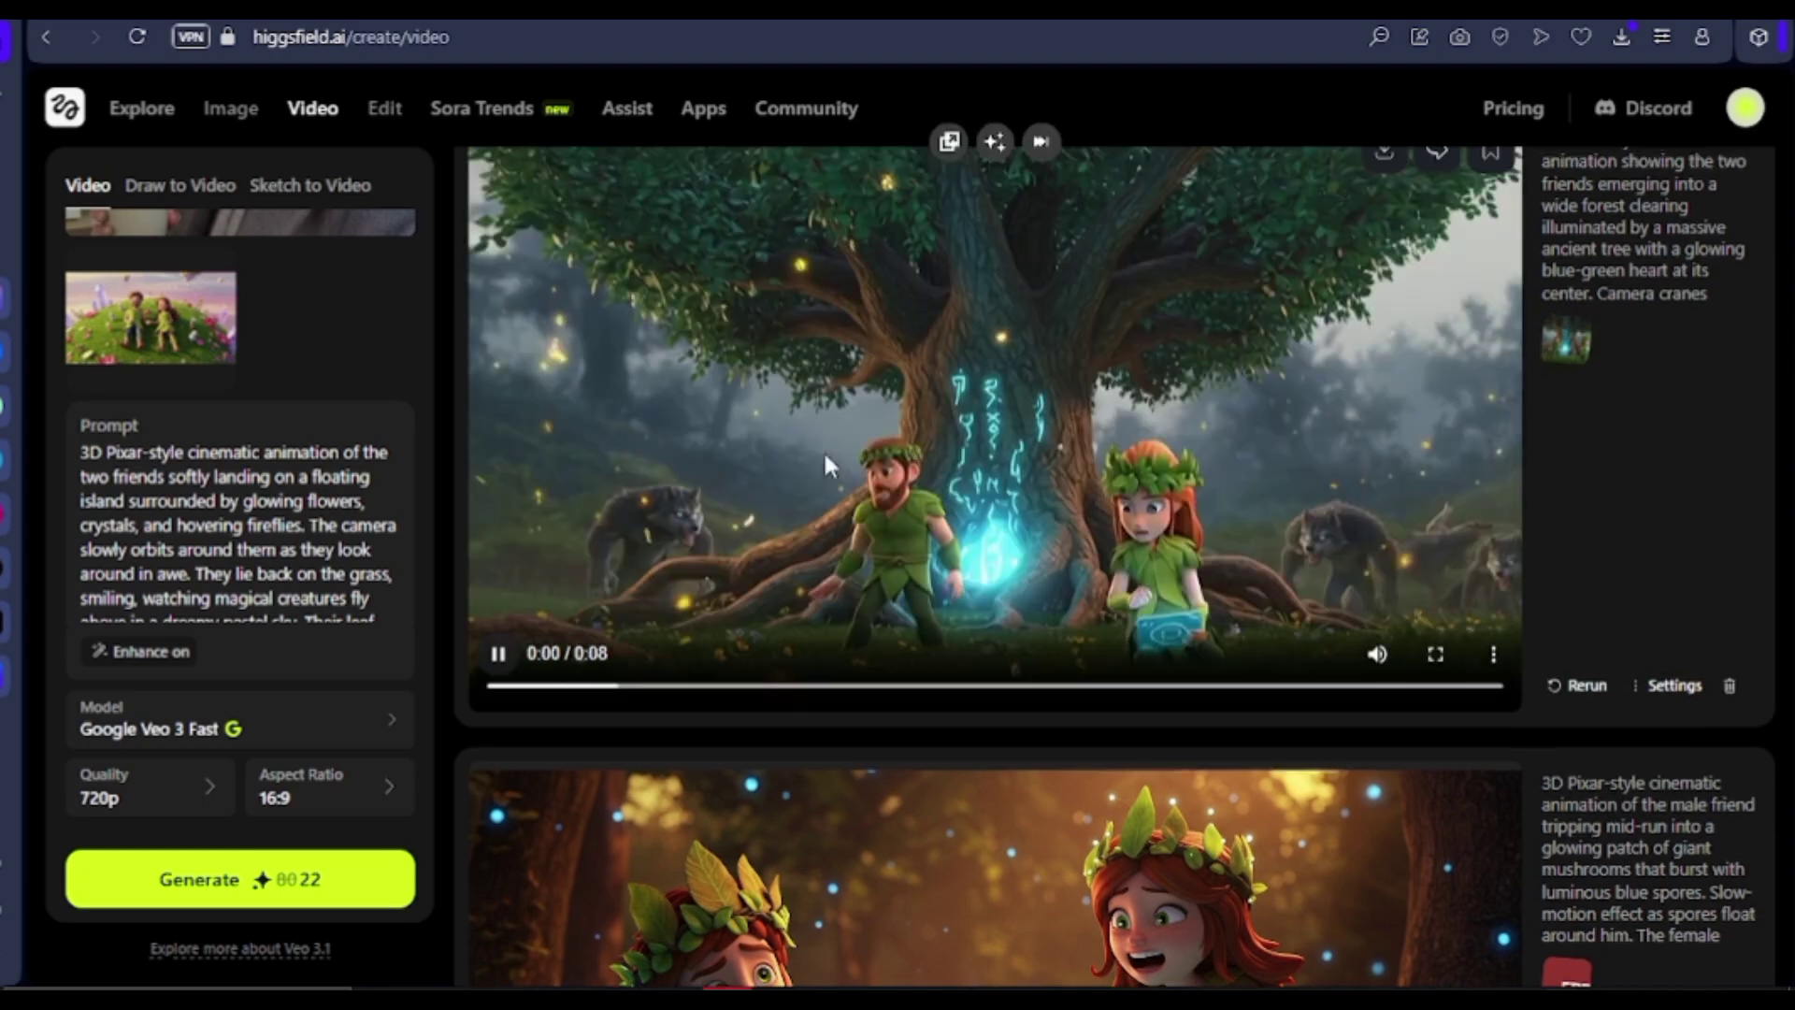
scroll(823, 450, up, 4)
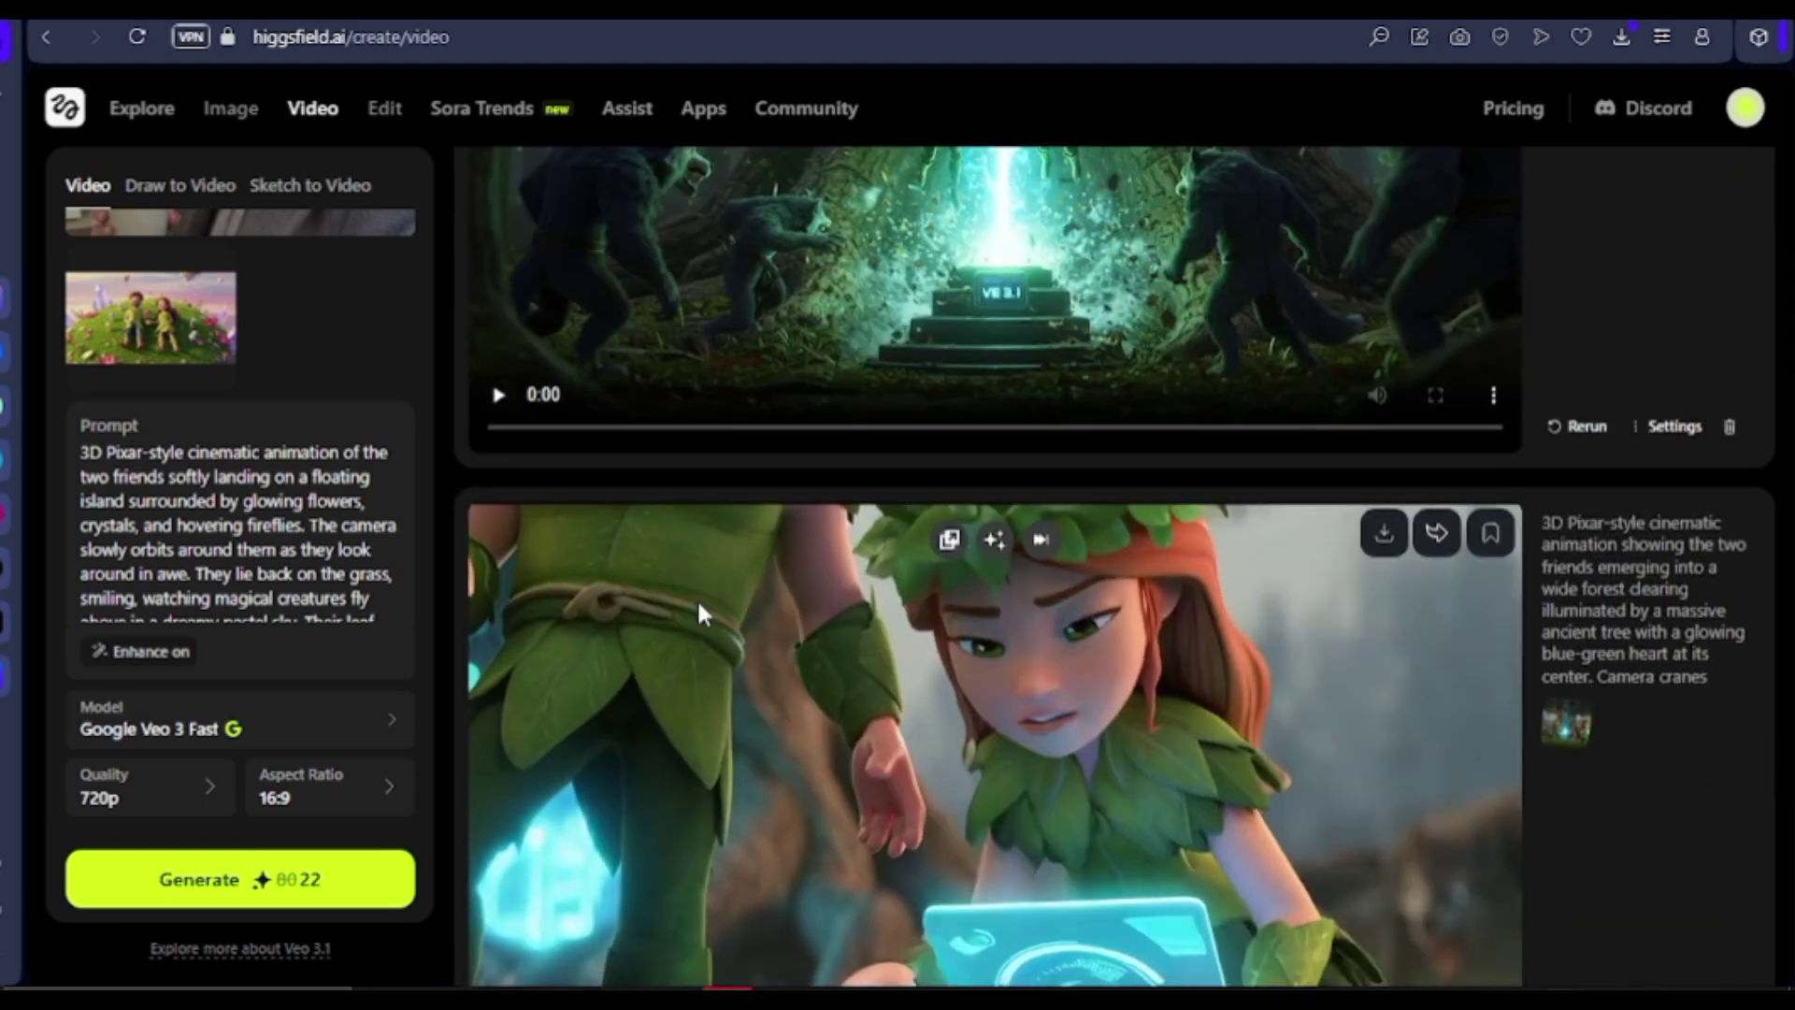
scroll(664, 679, down, 1)
scroll(664, 679, down, 3)
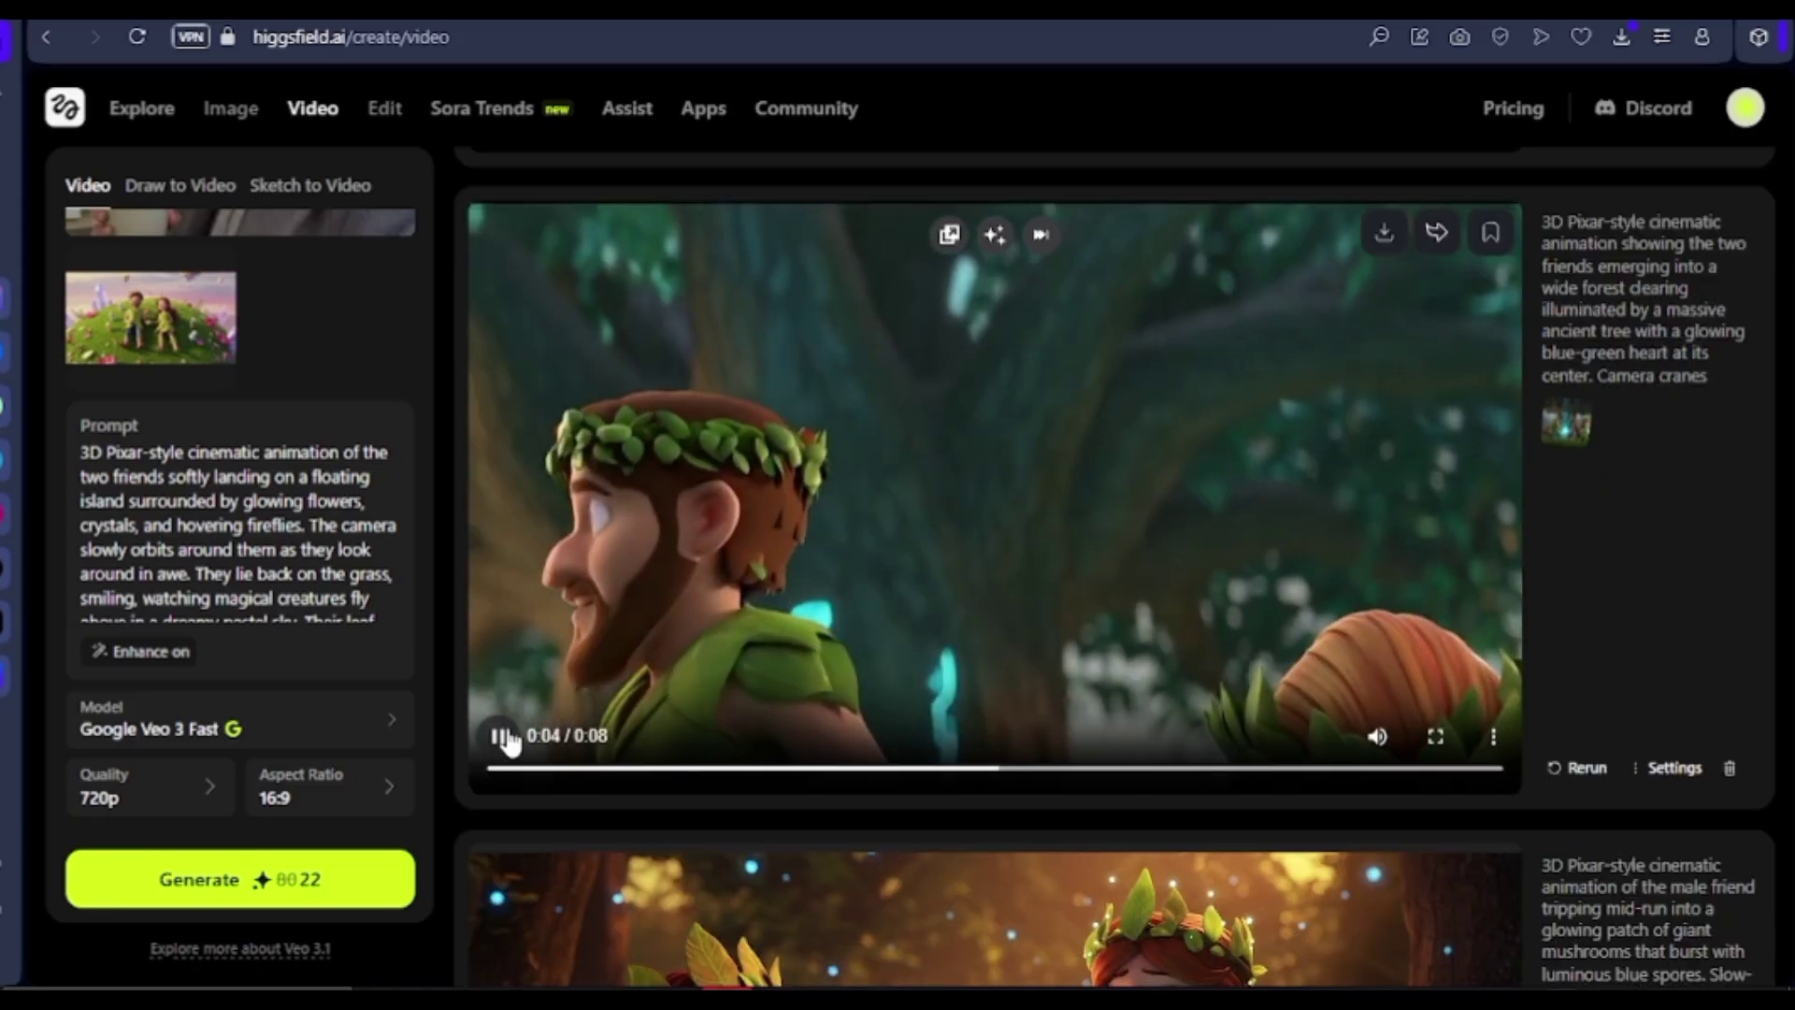
- Return to the floating island video and examine the dialogue lines at the end of its prompt
scroll(744, 552, up, 1)
scroll(745, 552, up, 10)
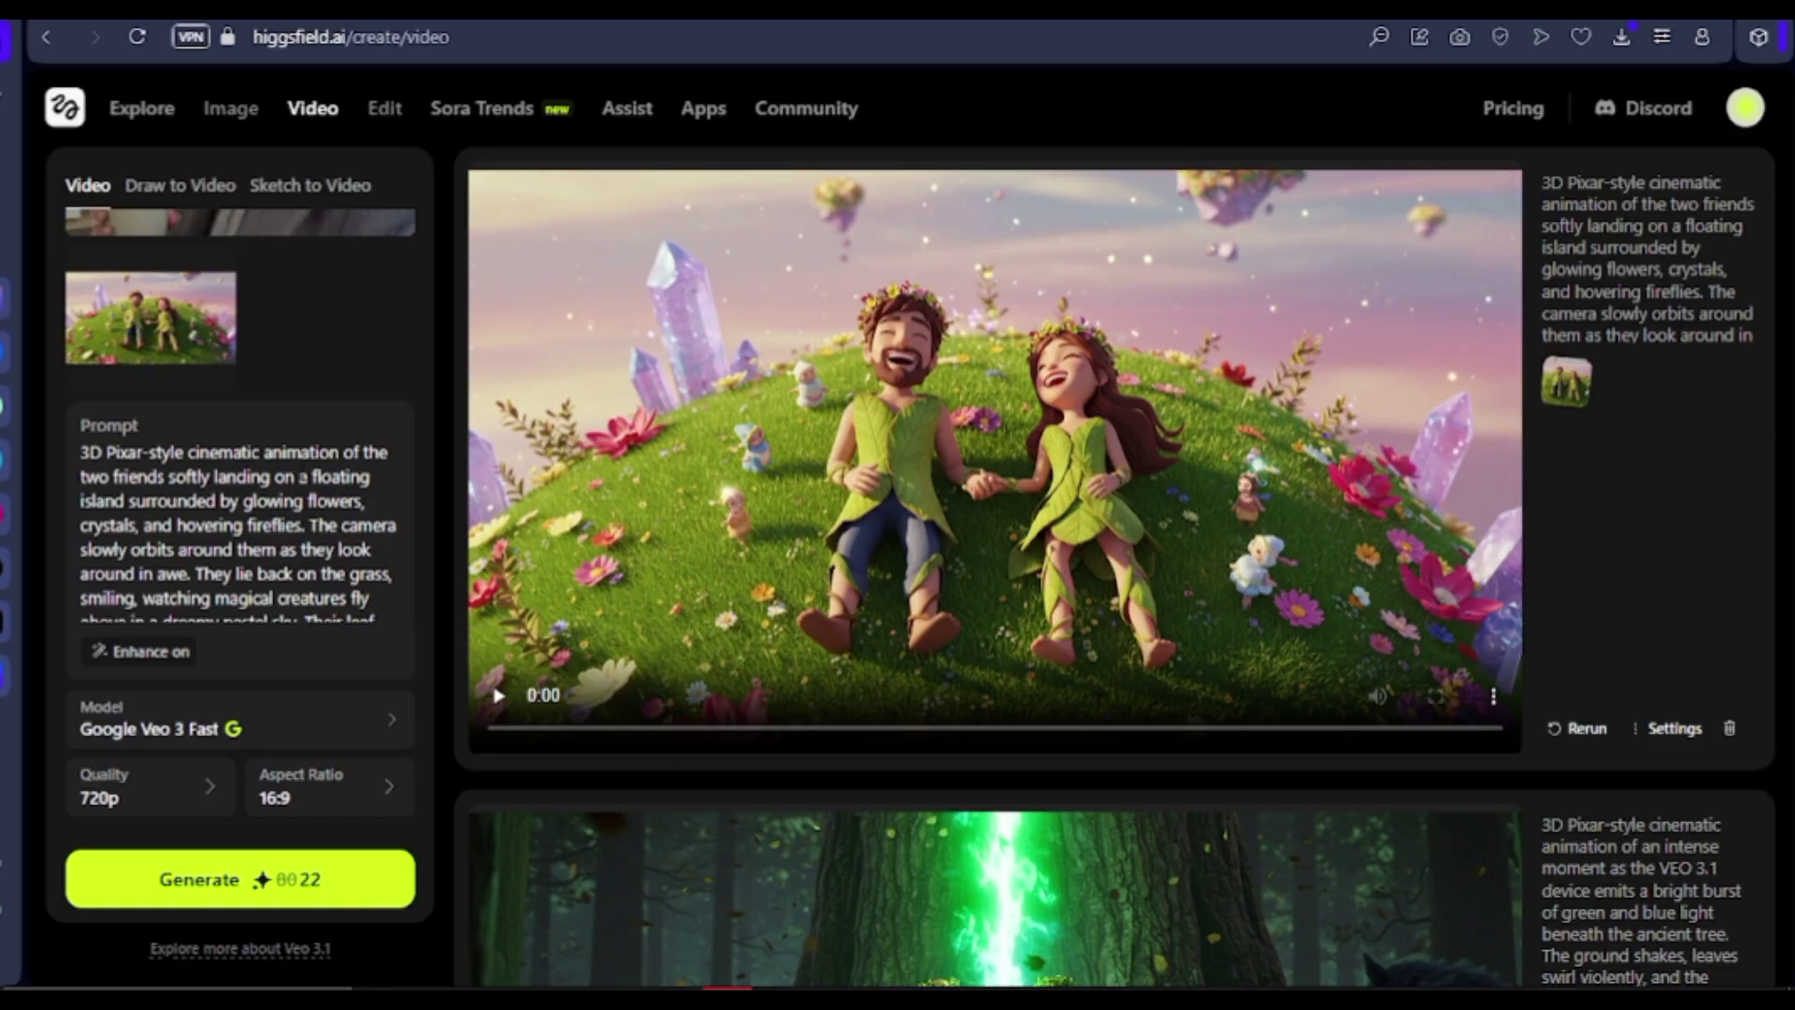
scroll(239, 530, down, 5)
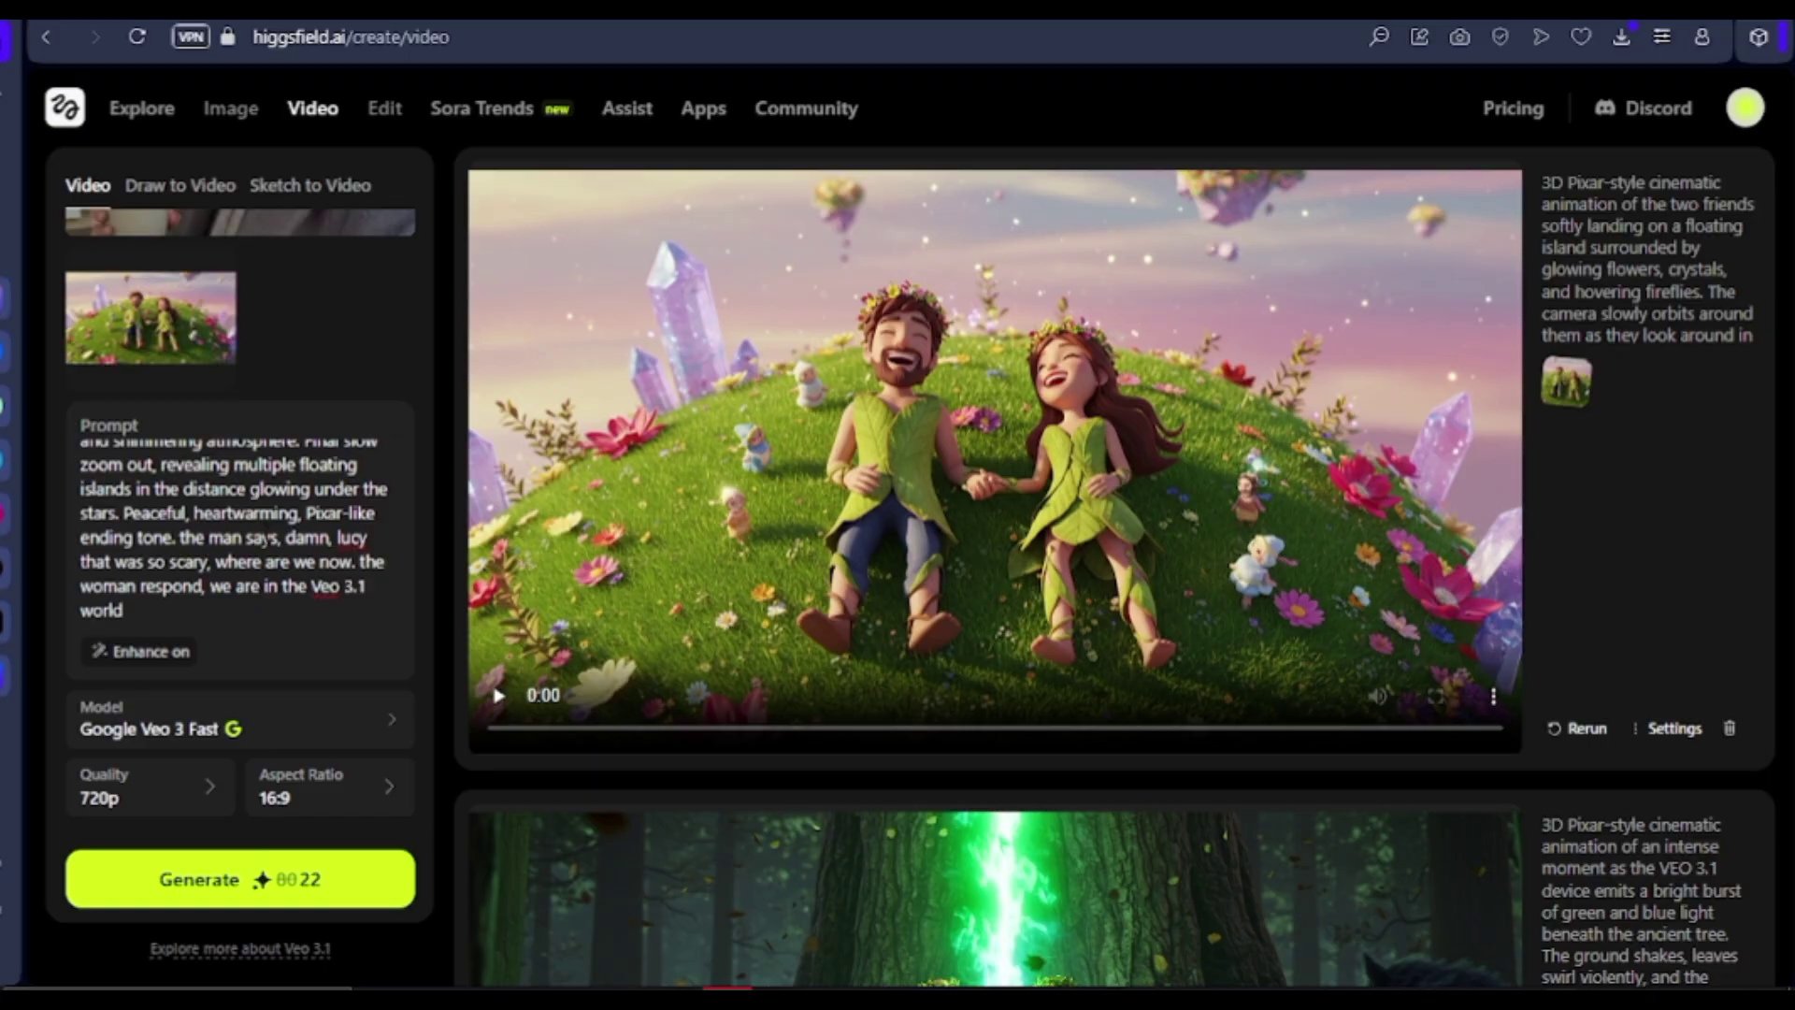
- Download the generated videos of the floating island, the green light burst, the glowing ancient tree and the blue mushroom patch
mouse_move(1187, 260)
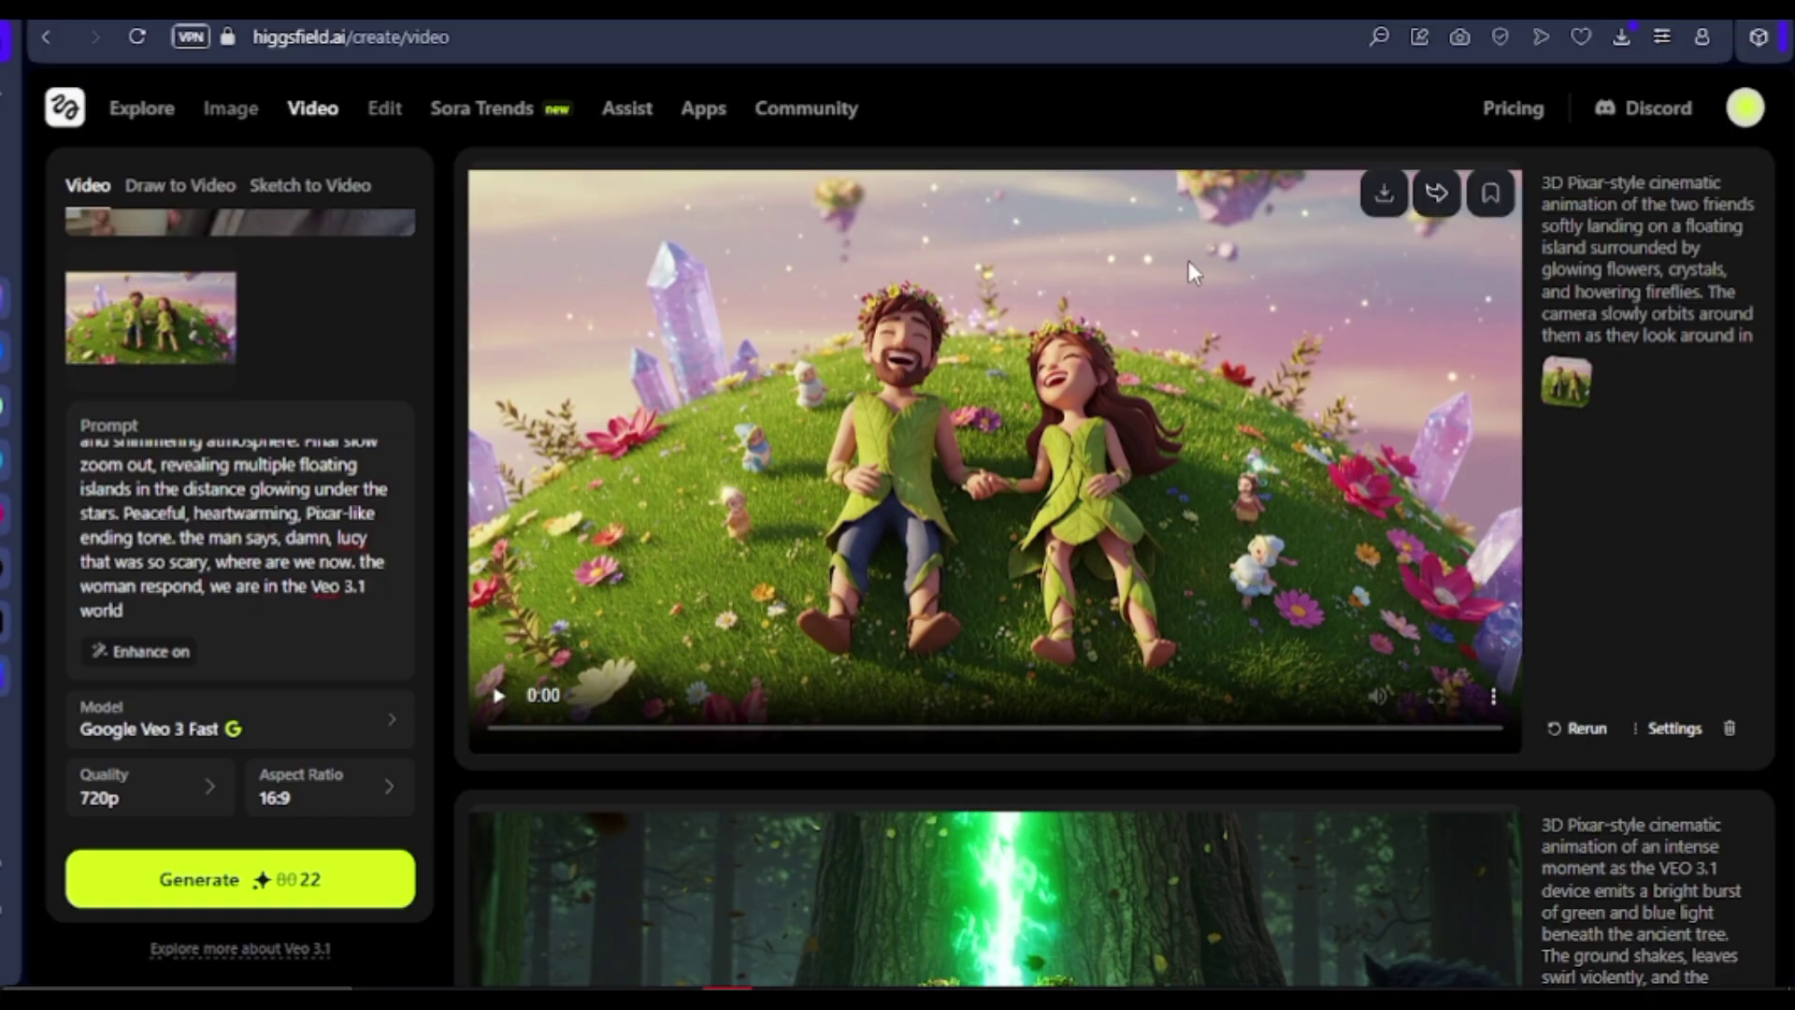
scroll(1265, 372, down, 6)
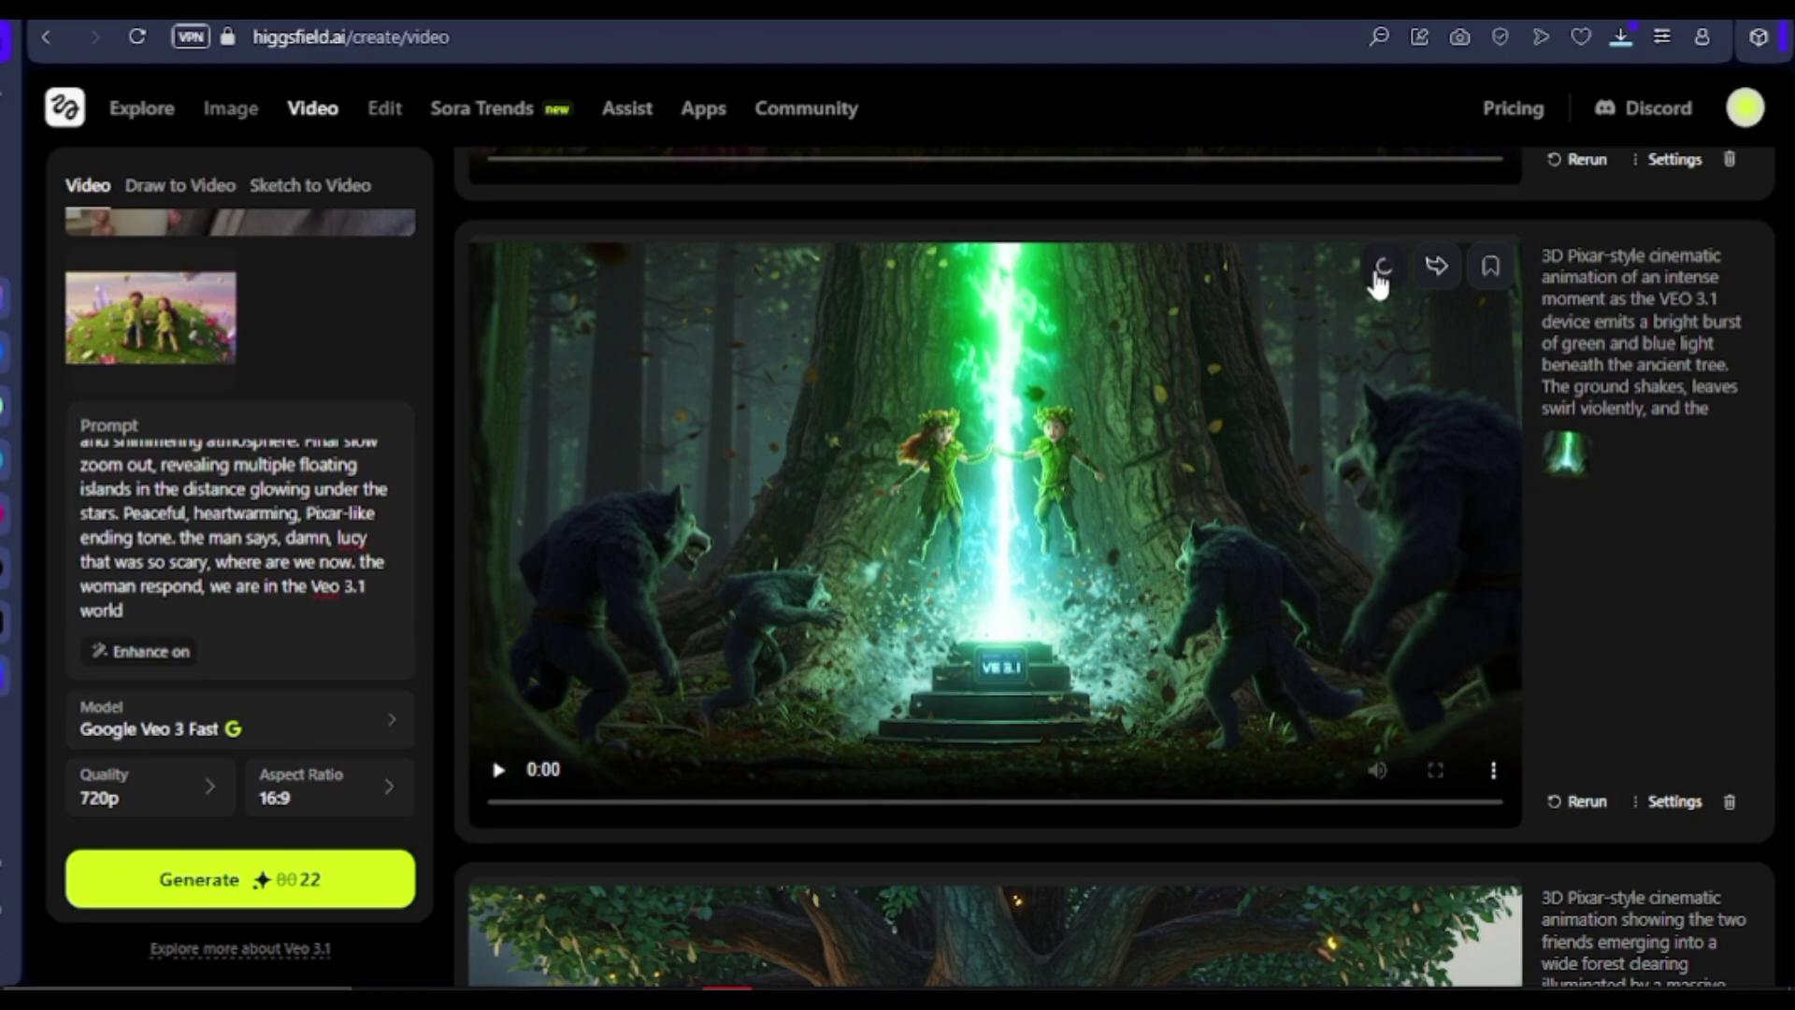
scroll(1311, 453, down, 6)
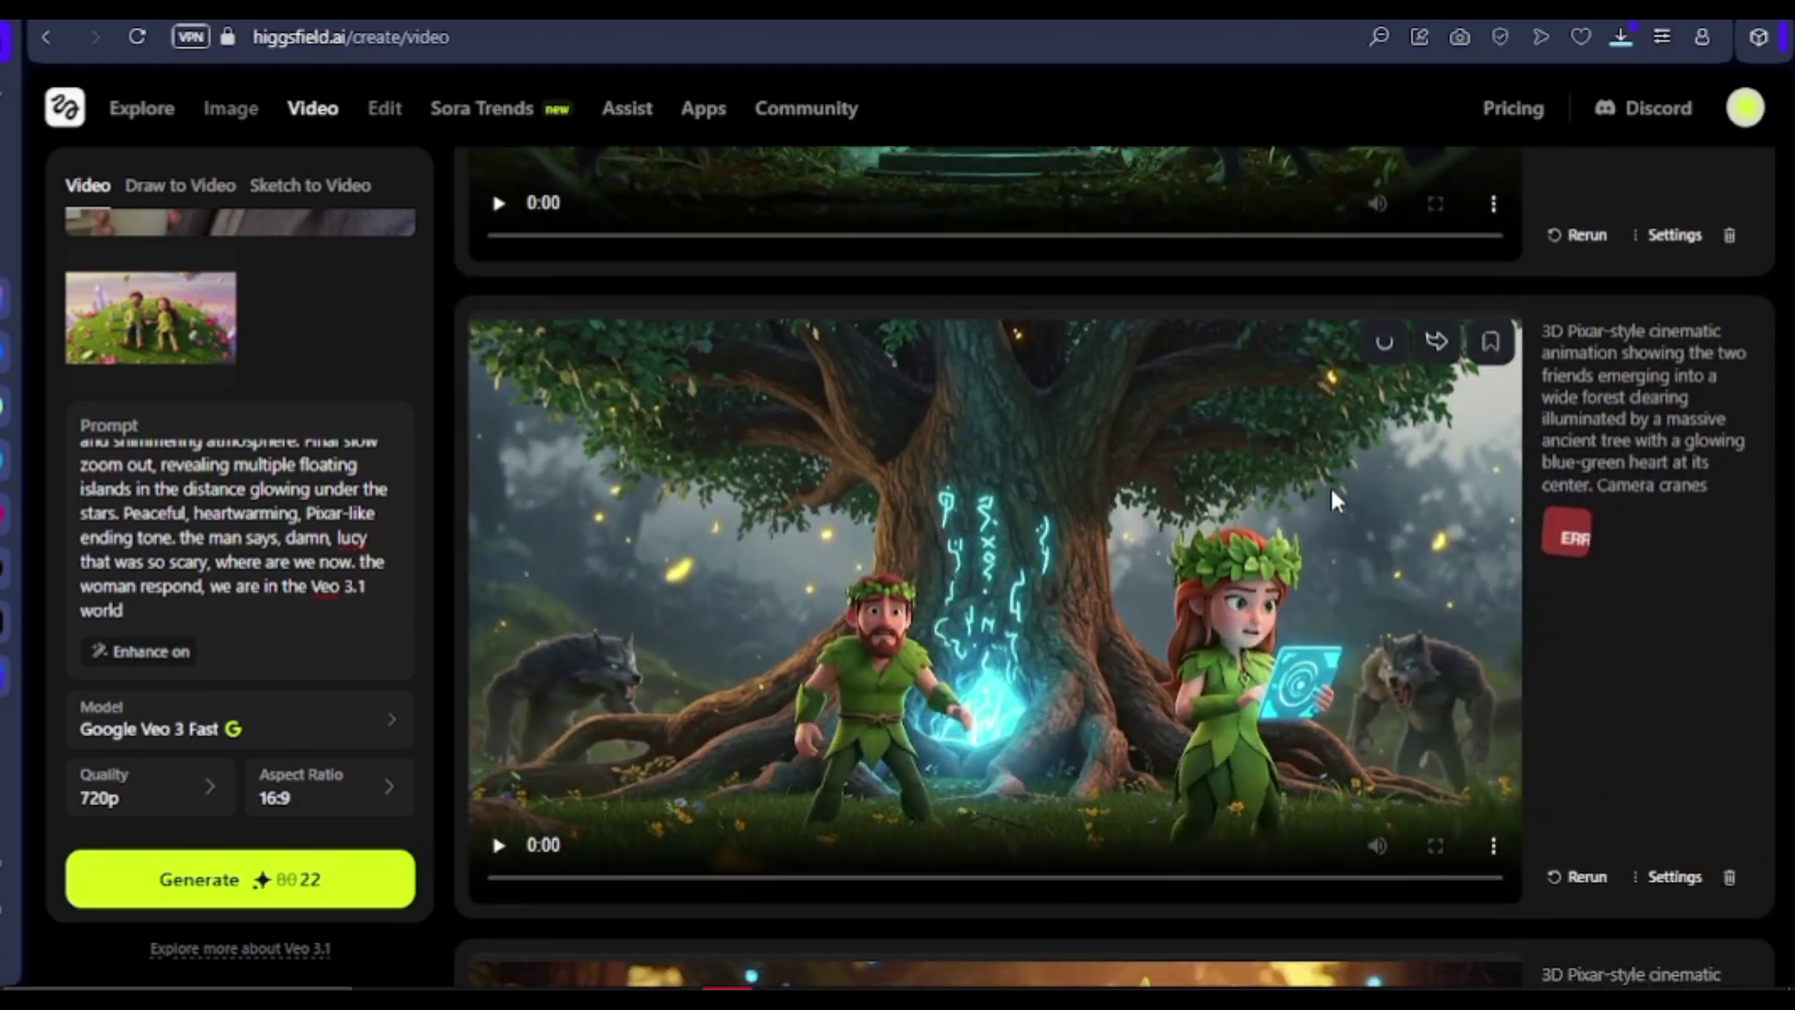
scroll(1329, 485, down, 6)
click(1385, 460)
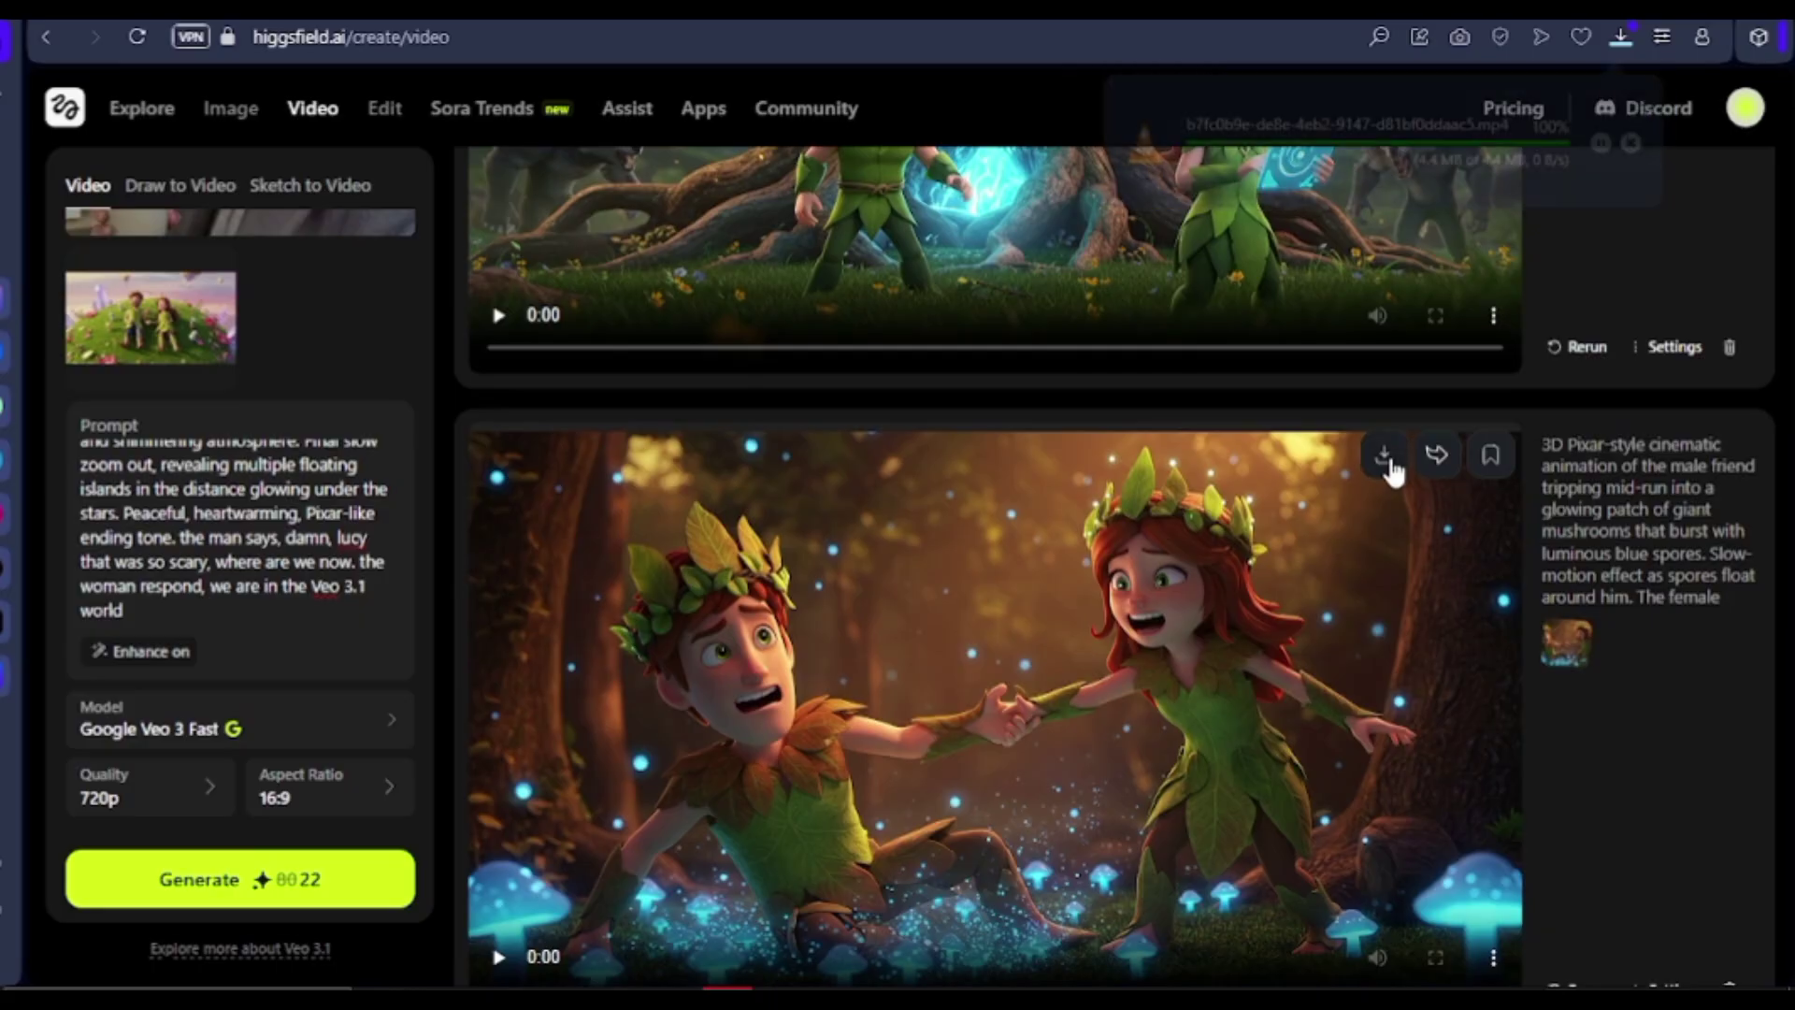
- Download the werewolf chase video and the dark forest video with the glowing blue eyes
scroll(1318, 201, down, 1)
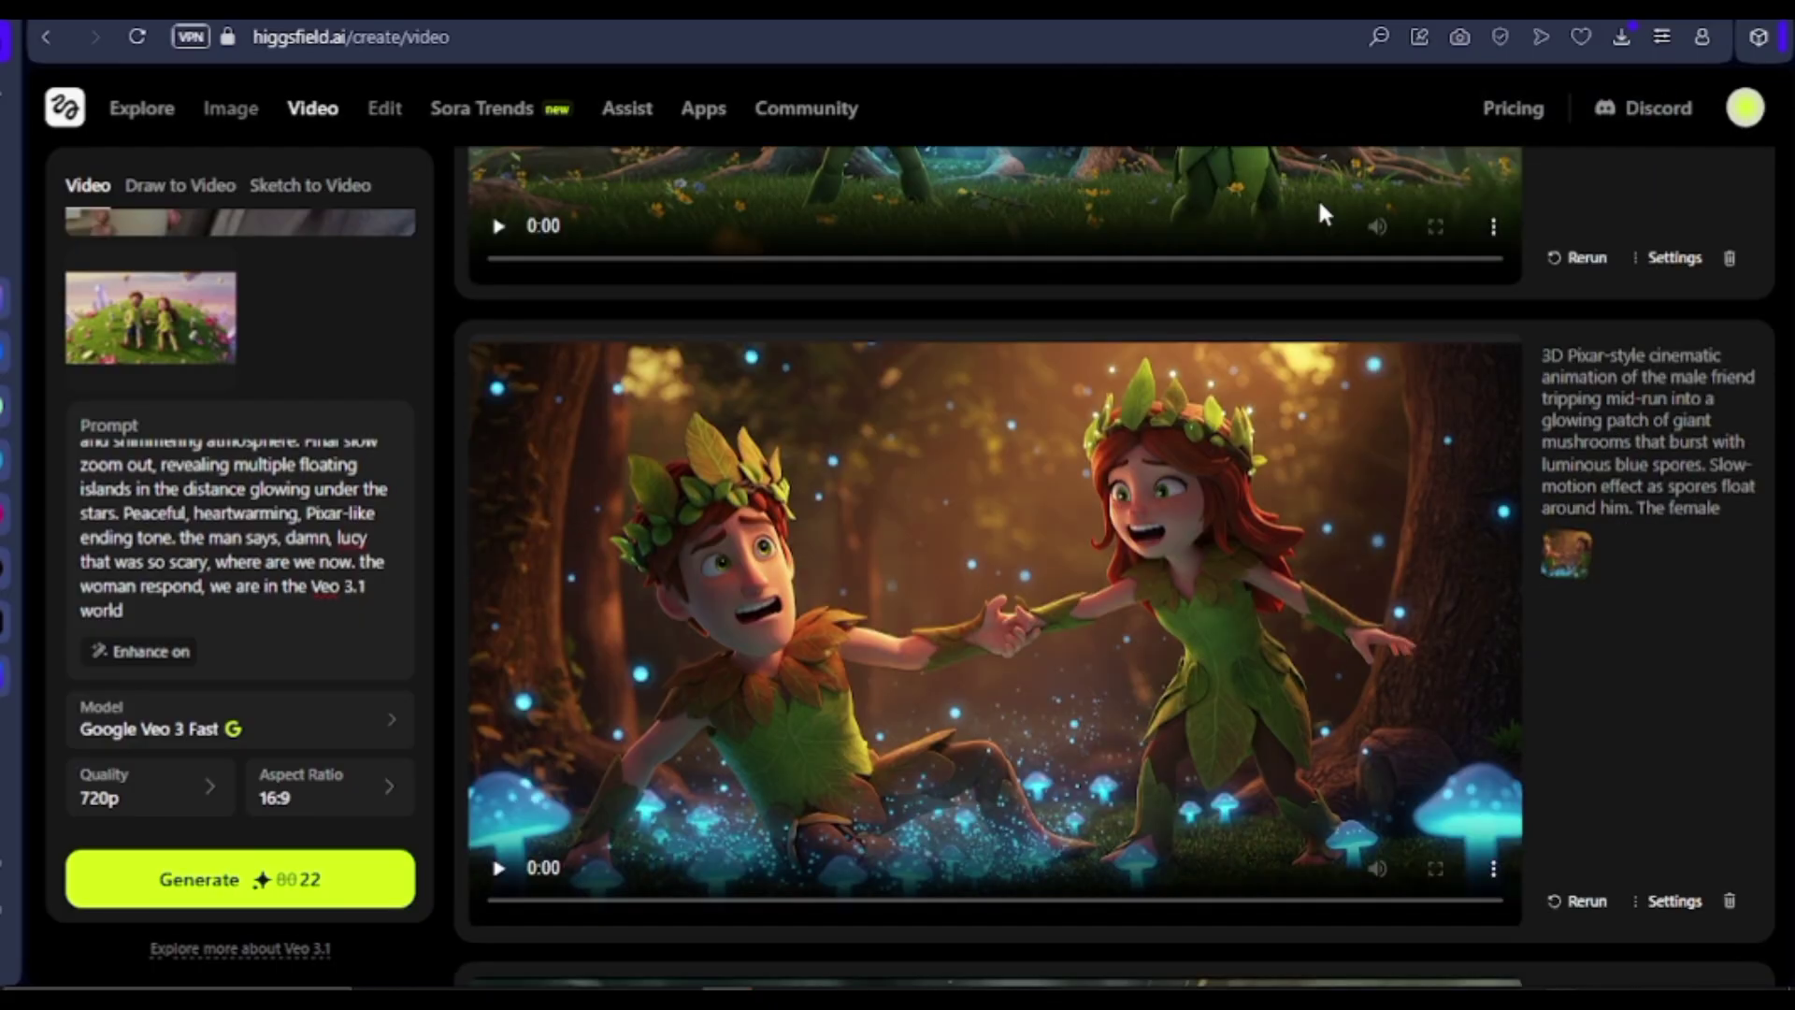
scroll(1319, 204, down, 6)
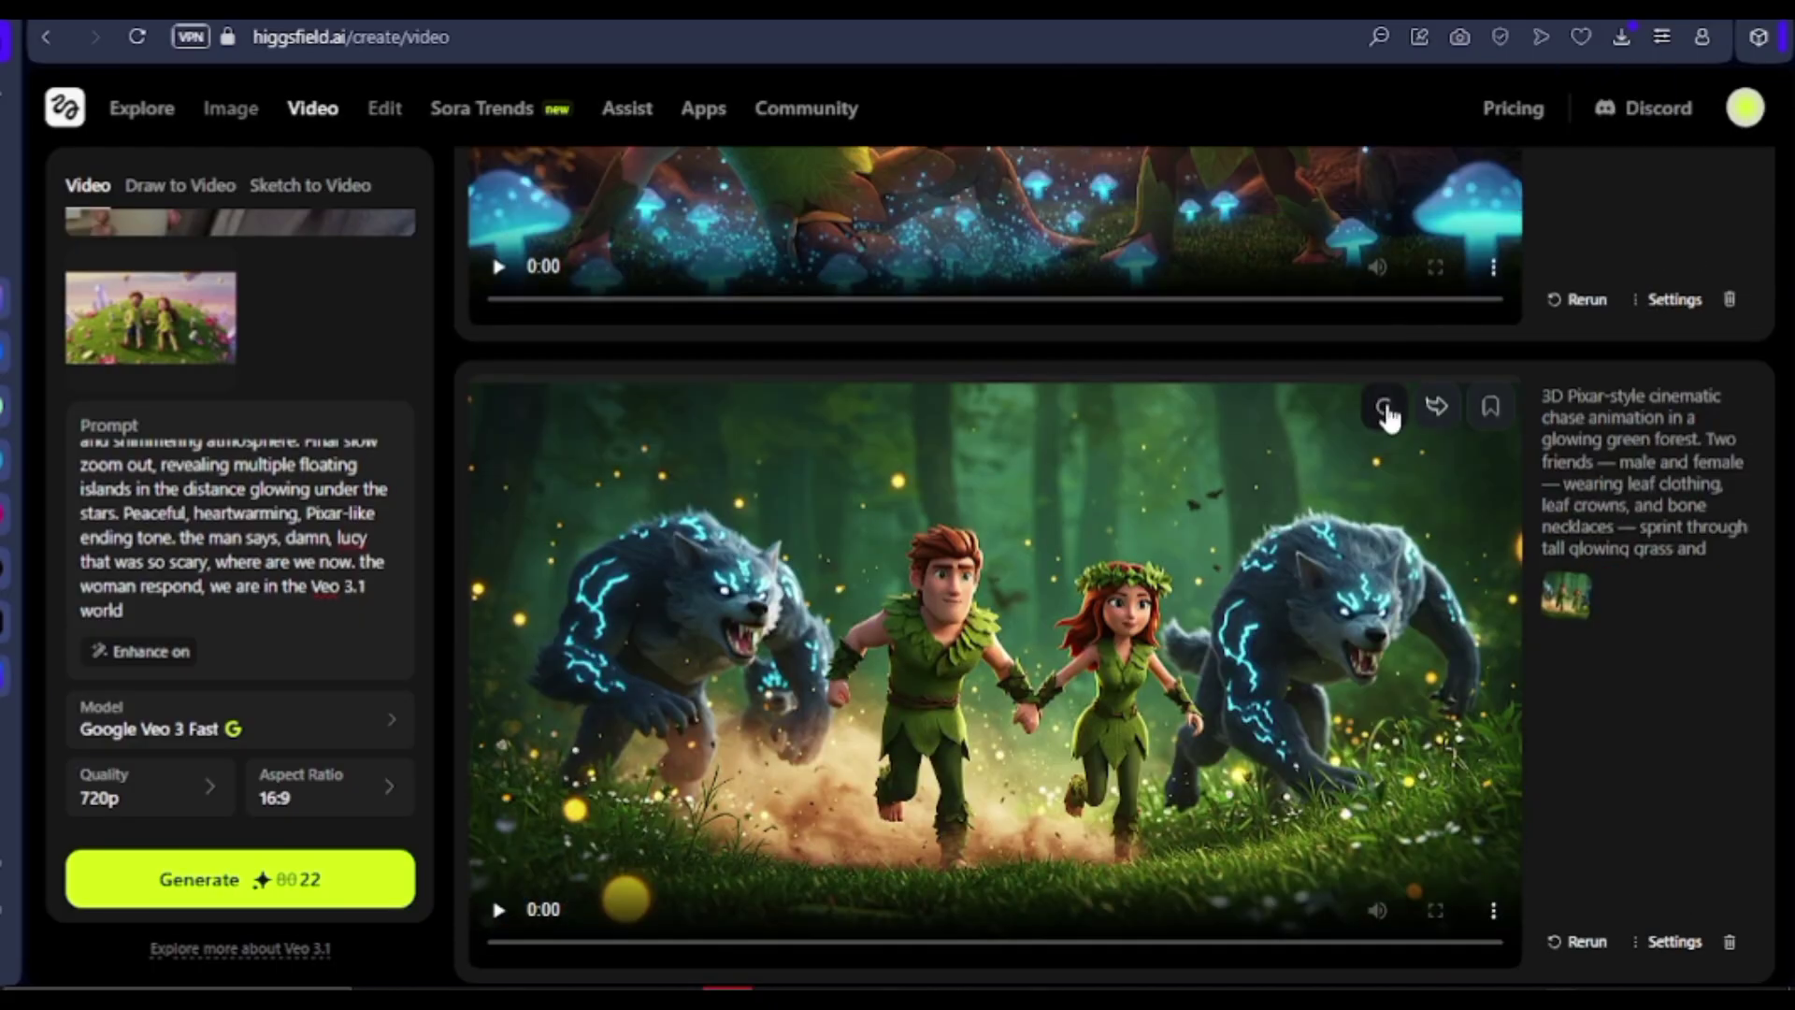
scroll(1259, 313, down, 1)
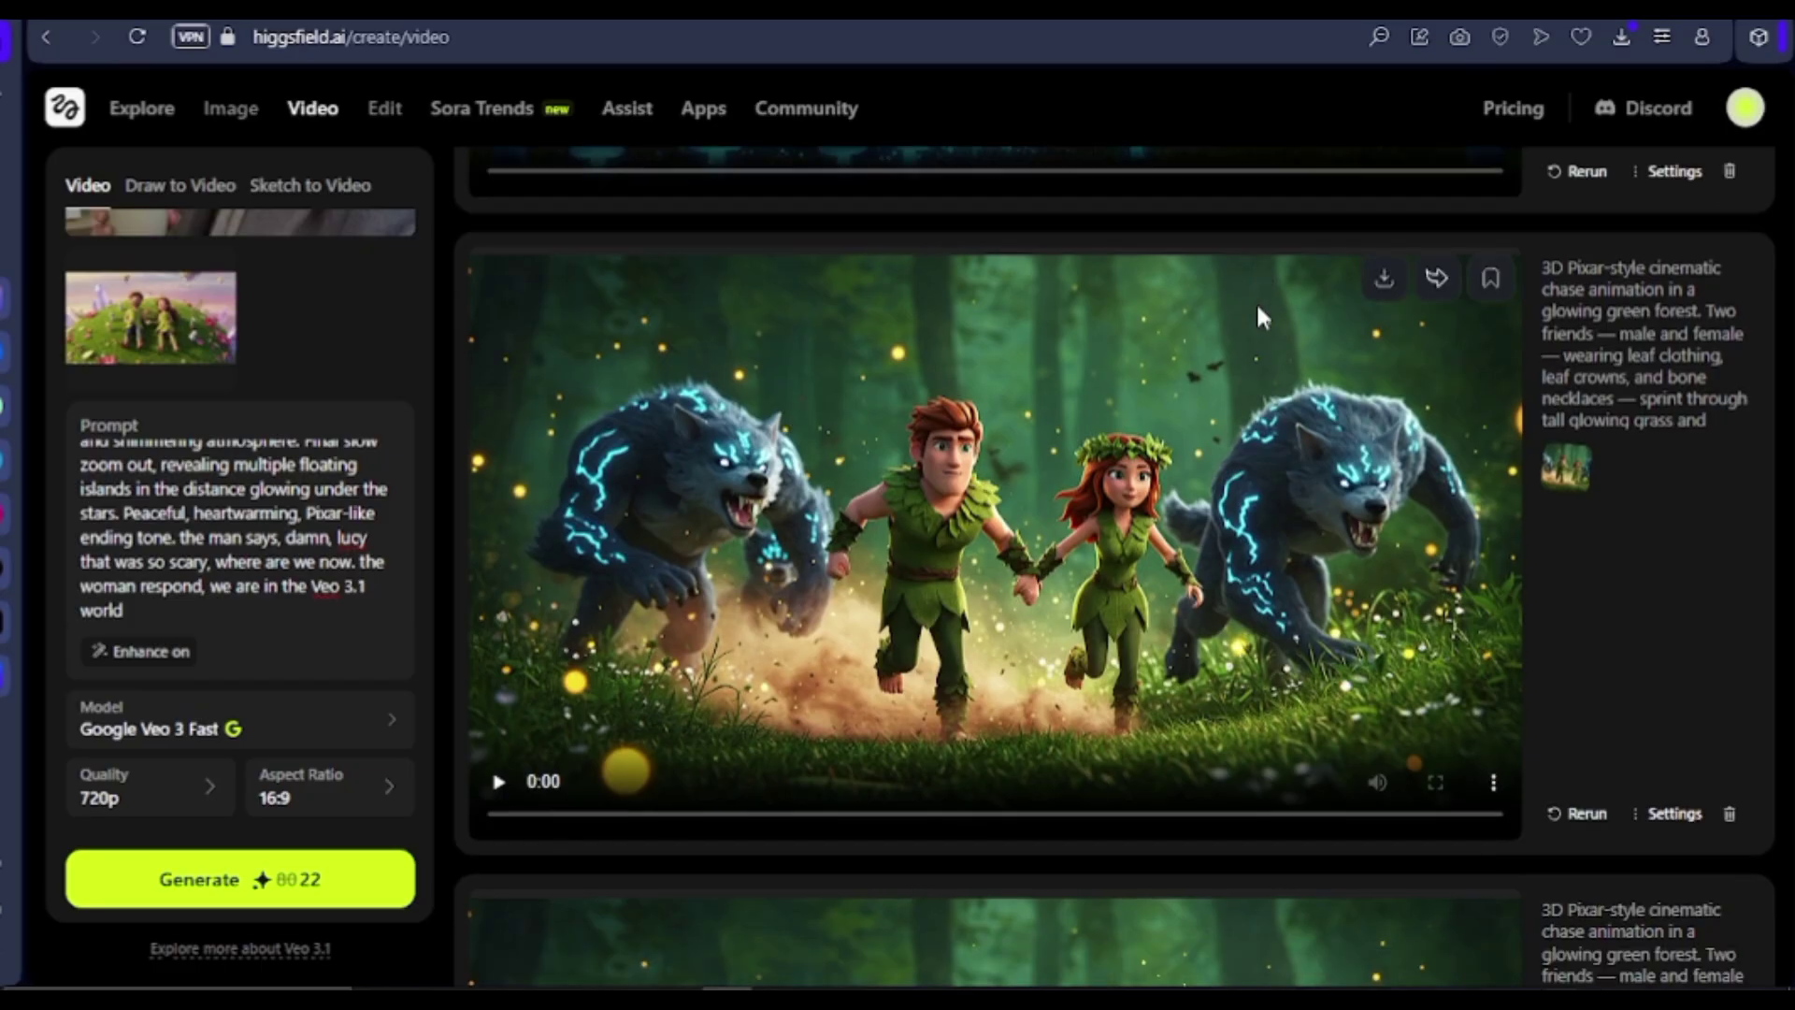
scroll(1255, 301, up, 2)
scroll(1255, 301, down, 3)
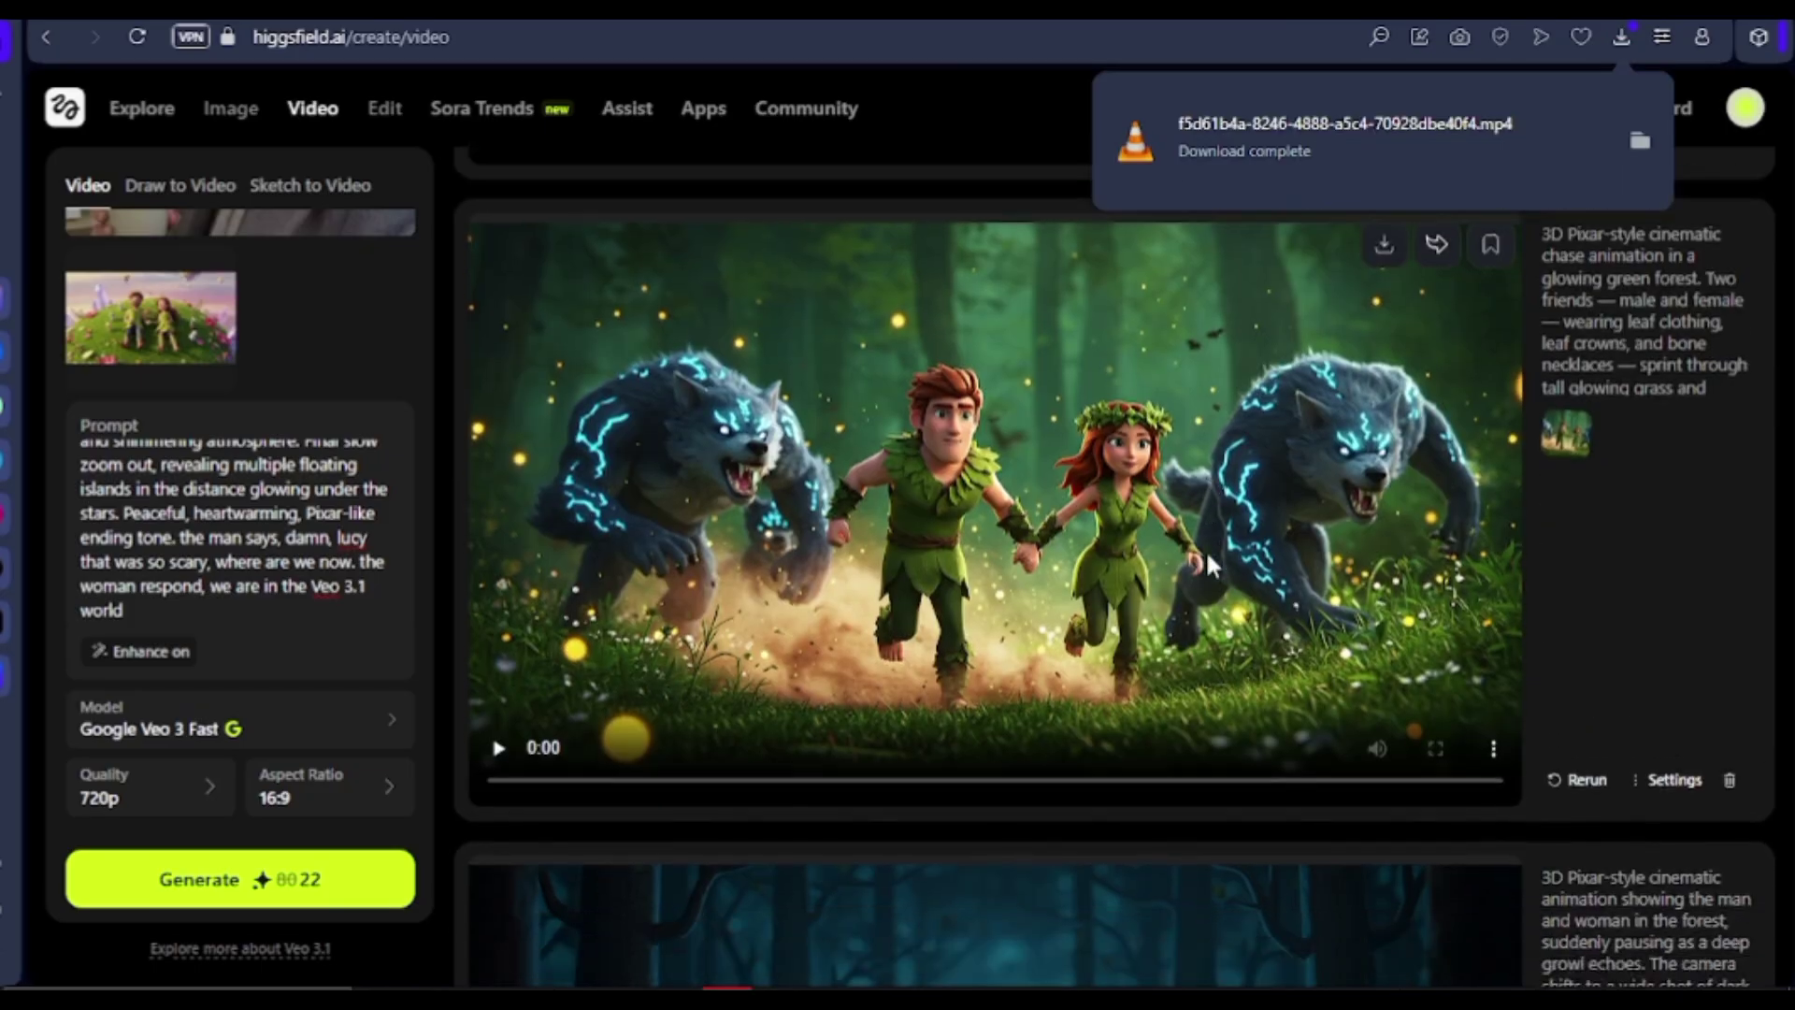
scroll(1209, 564, down, 5)
click(1385, 332)
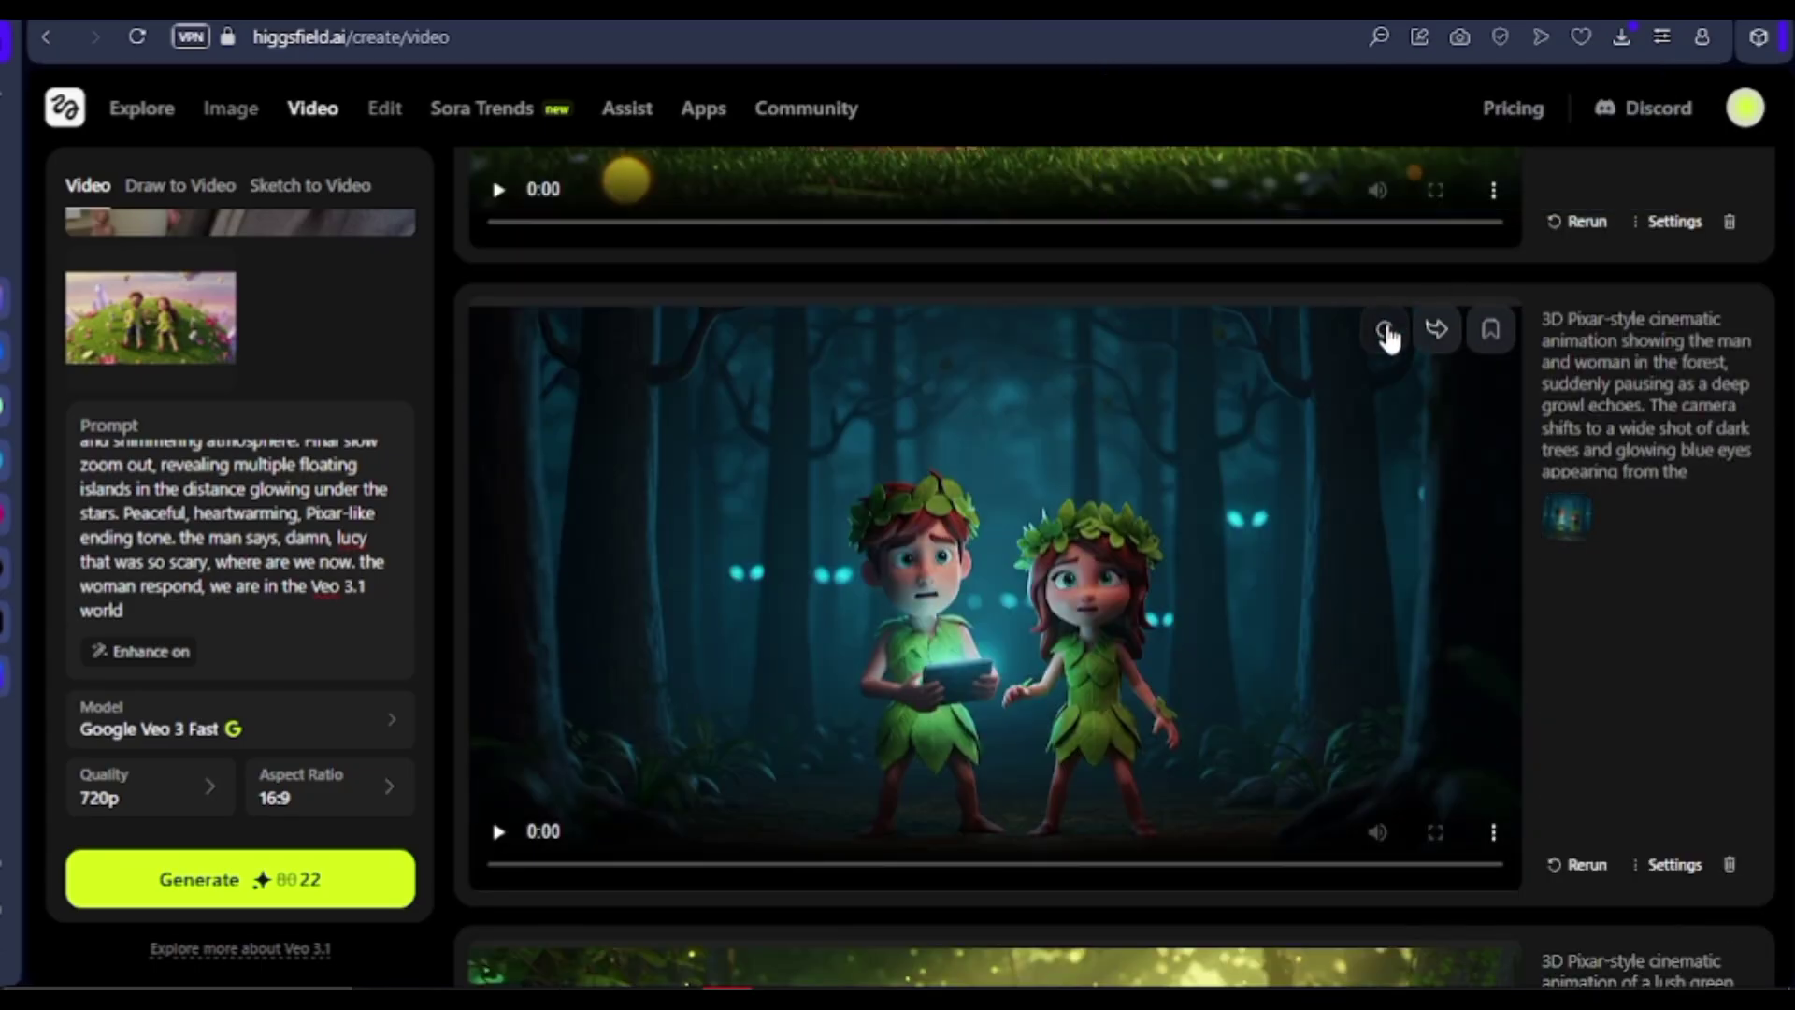
- Download the video of the two friends by the pond in the enchanted forest at sunrise
scroll(1161, 549, down, 2)
scroll(1390, 353, down, 3)
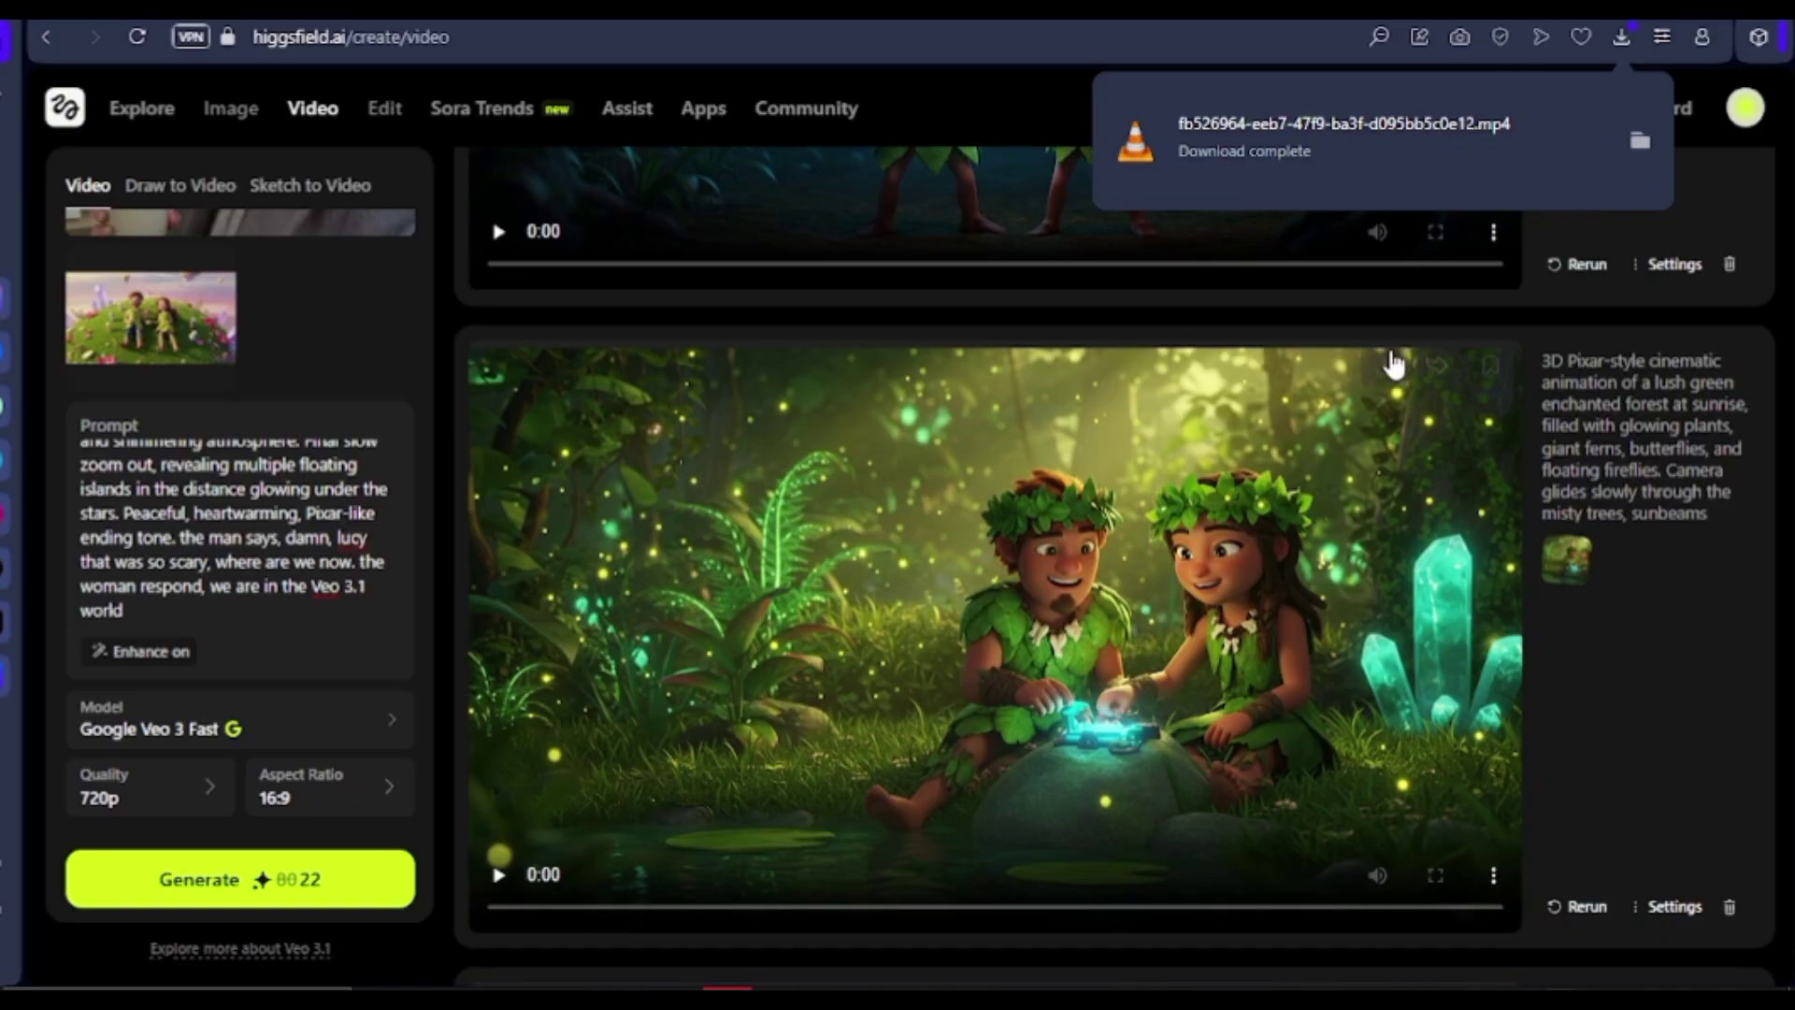
click(1385, 368)
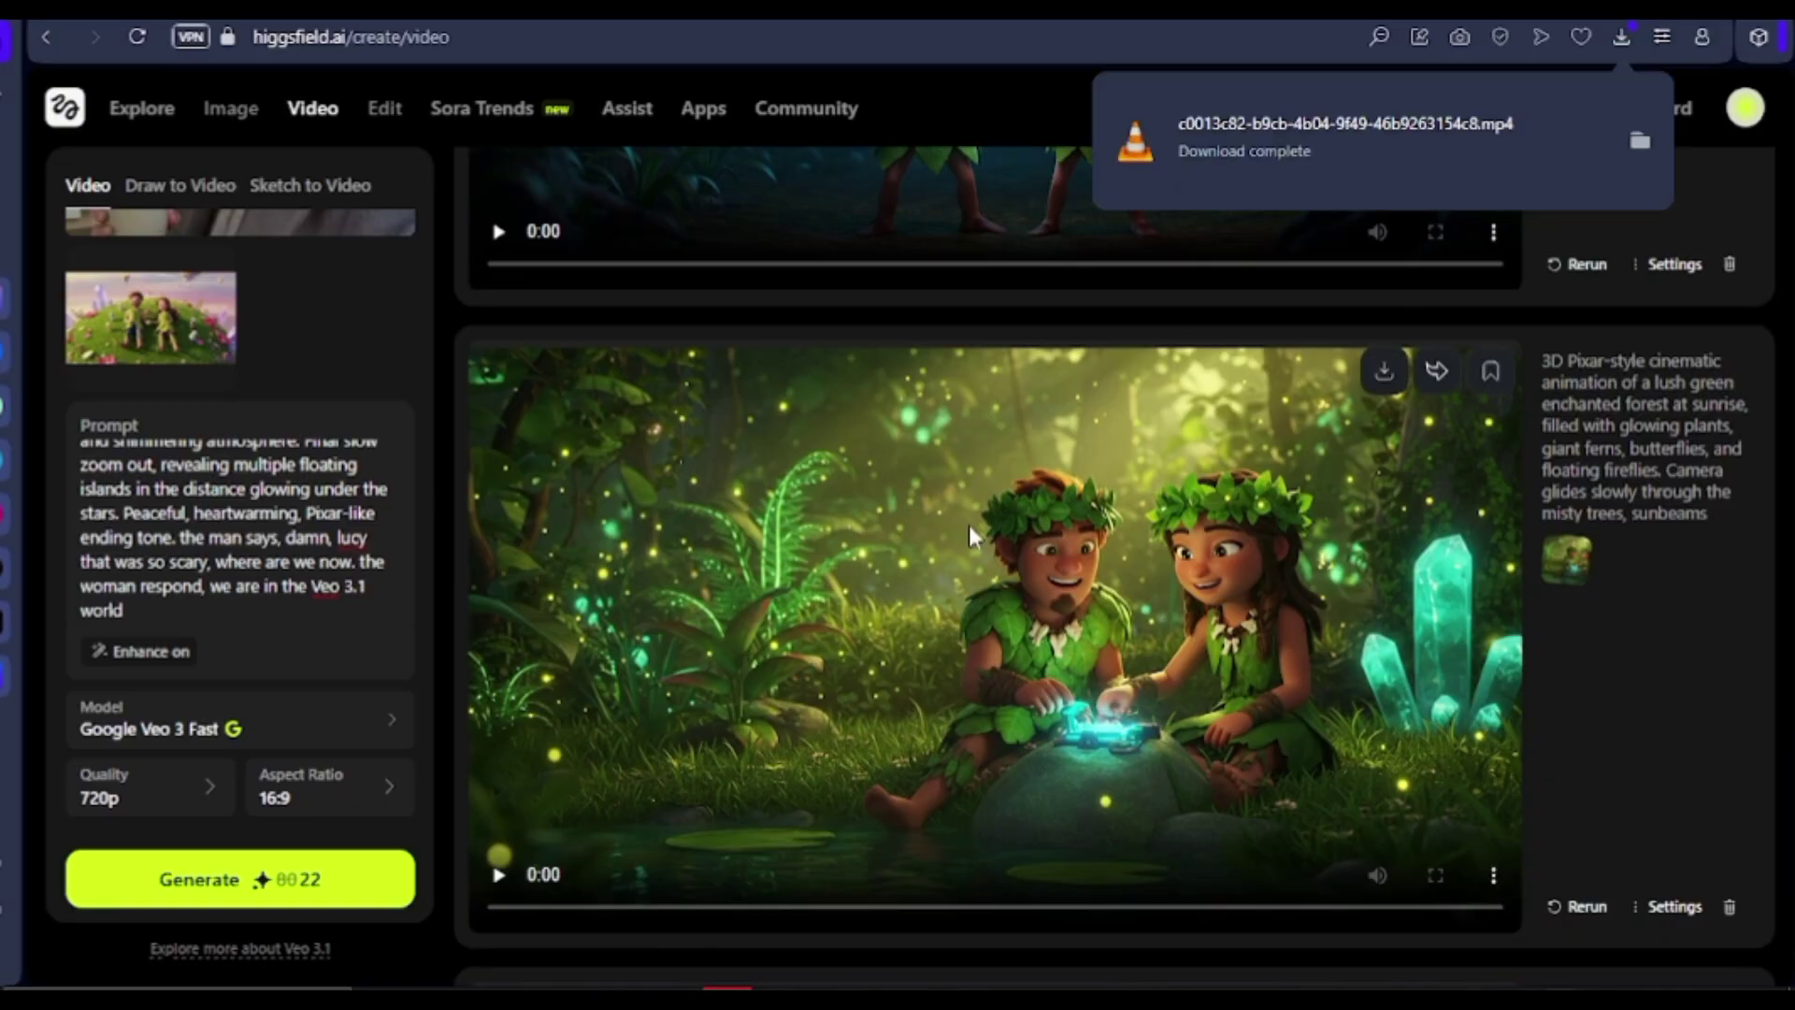
scroll(969, 533, down, 5)
scroll(968, 798, down, 5)
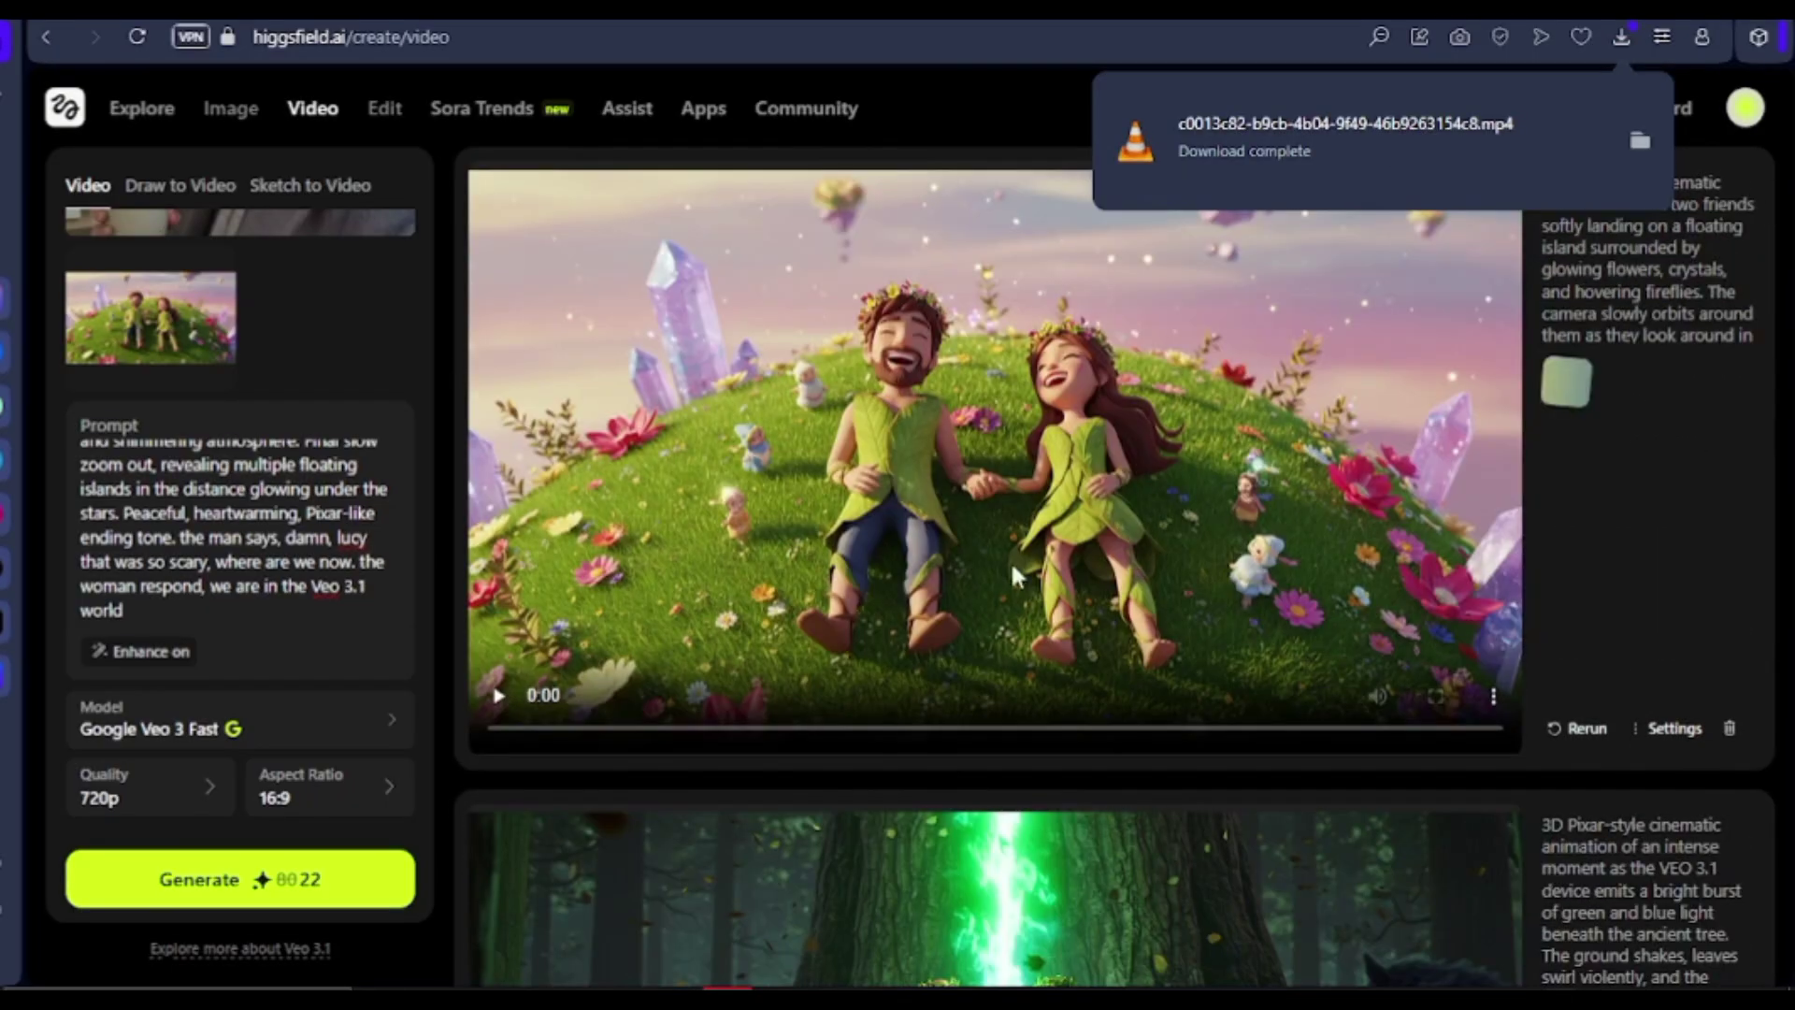
scroll(1019, 547, down, 4)
scroll(1042, 503, up, 4)
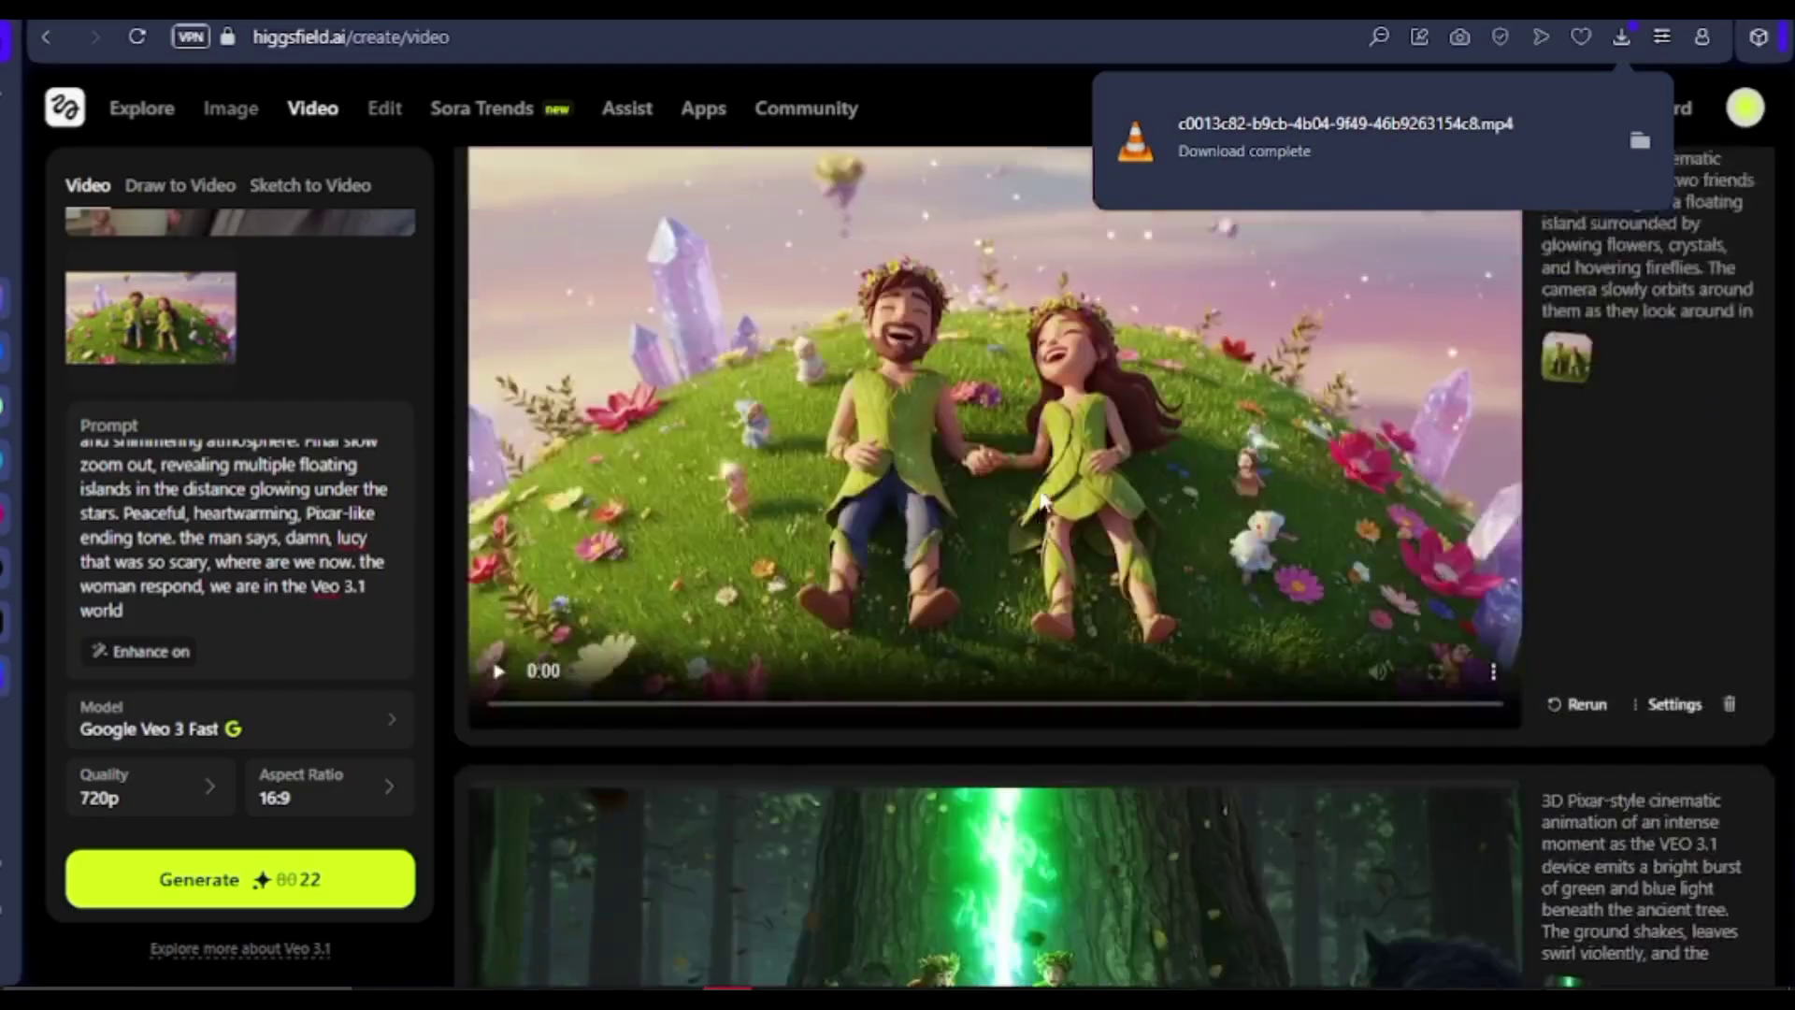